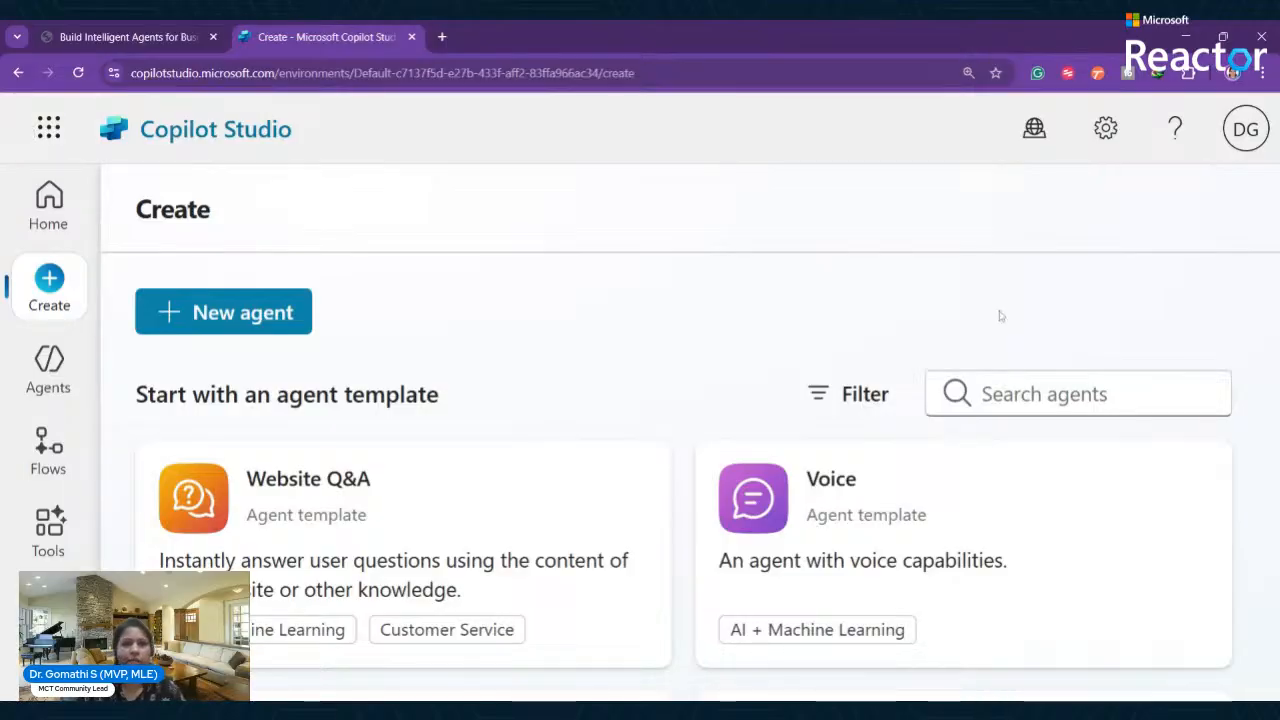
Draft the agent description "I wanted to create an agent to solve my daily issues on Business Central" on the Home page, and clear it.
left_click(48, 205)
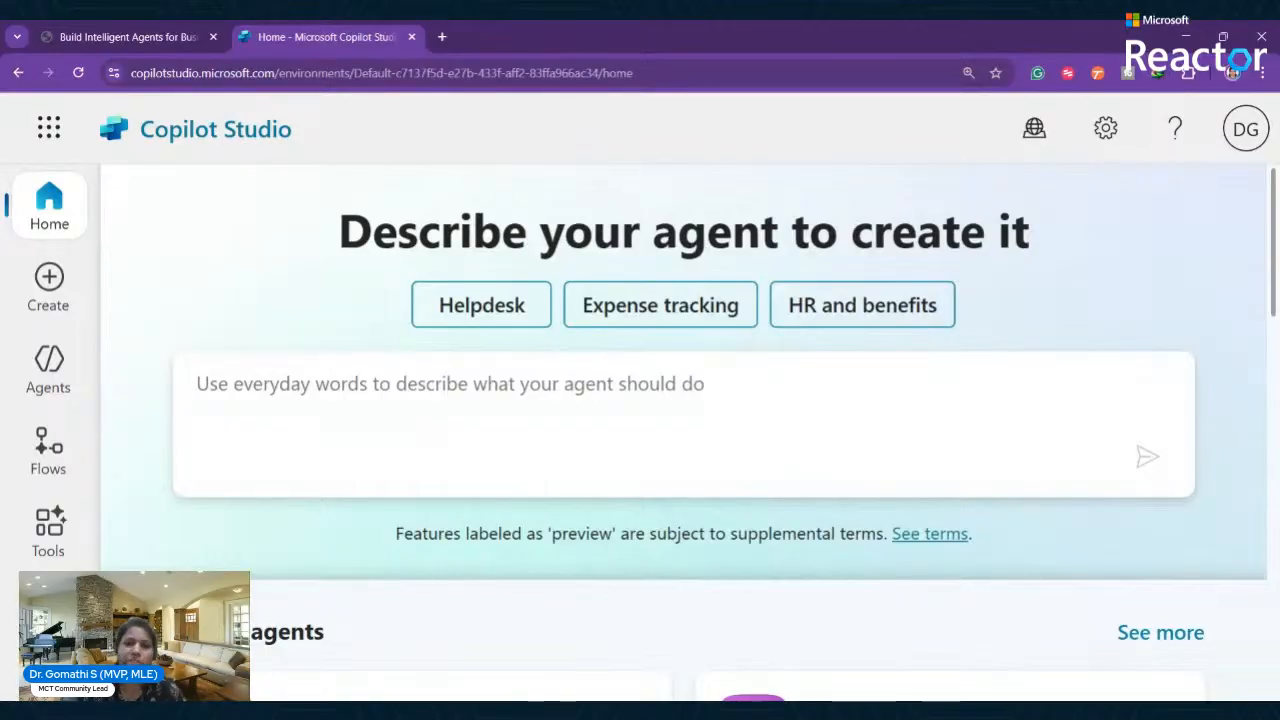
left_click(640, 412)
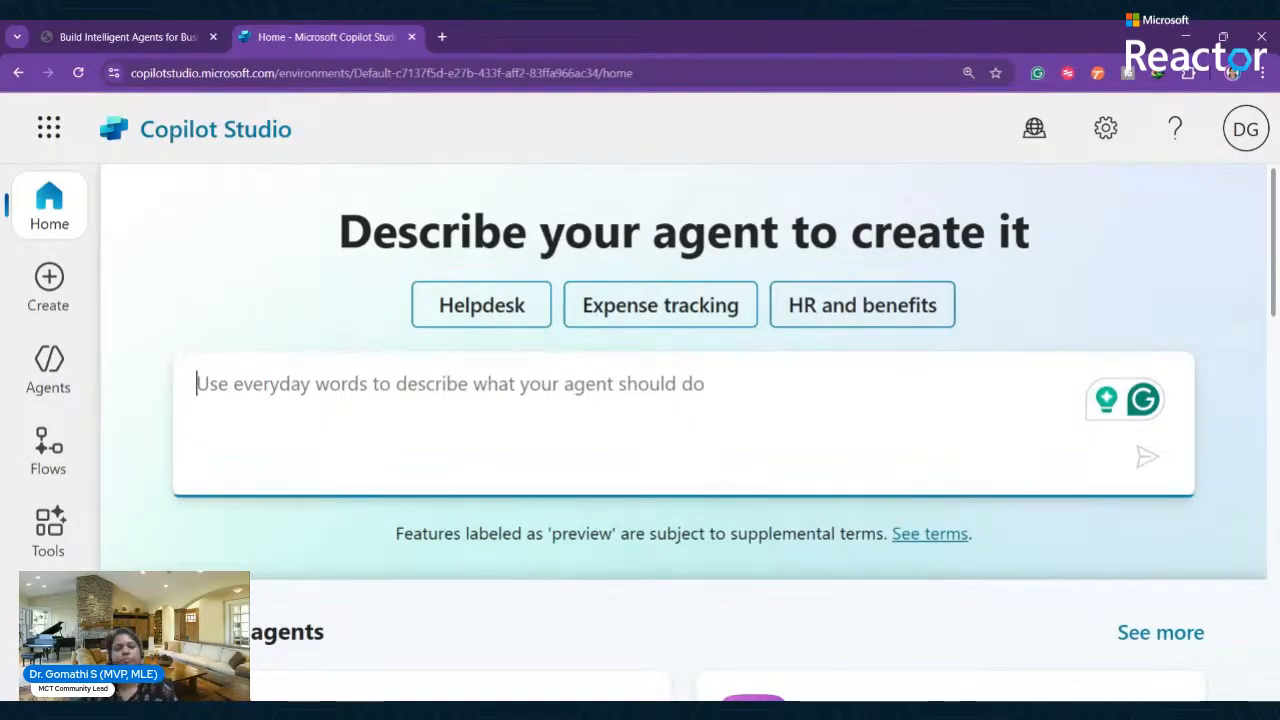
type("He")
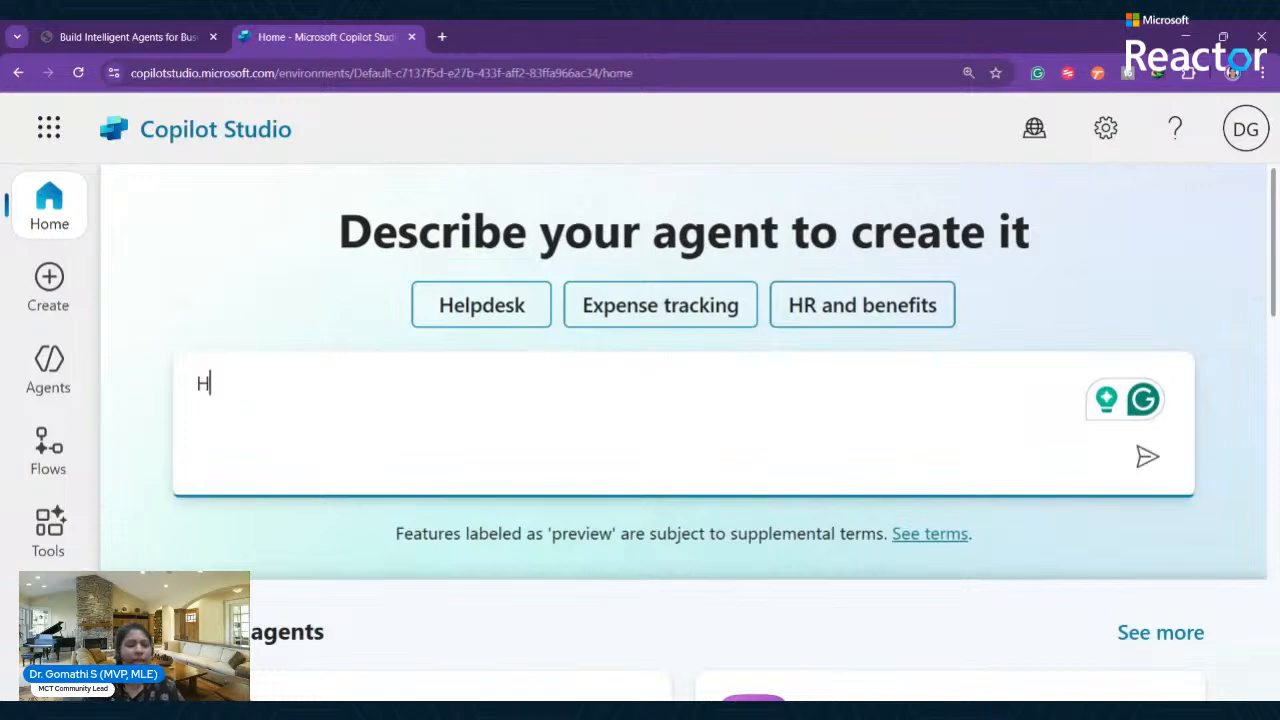
key("BackSpace")
key("BackSpace")
type("I wan")
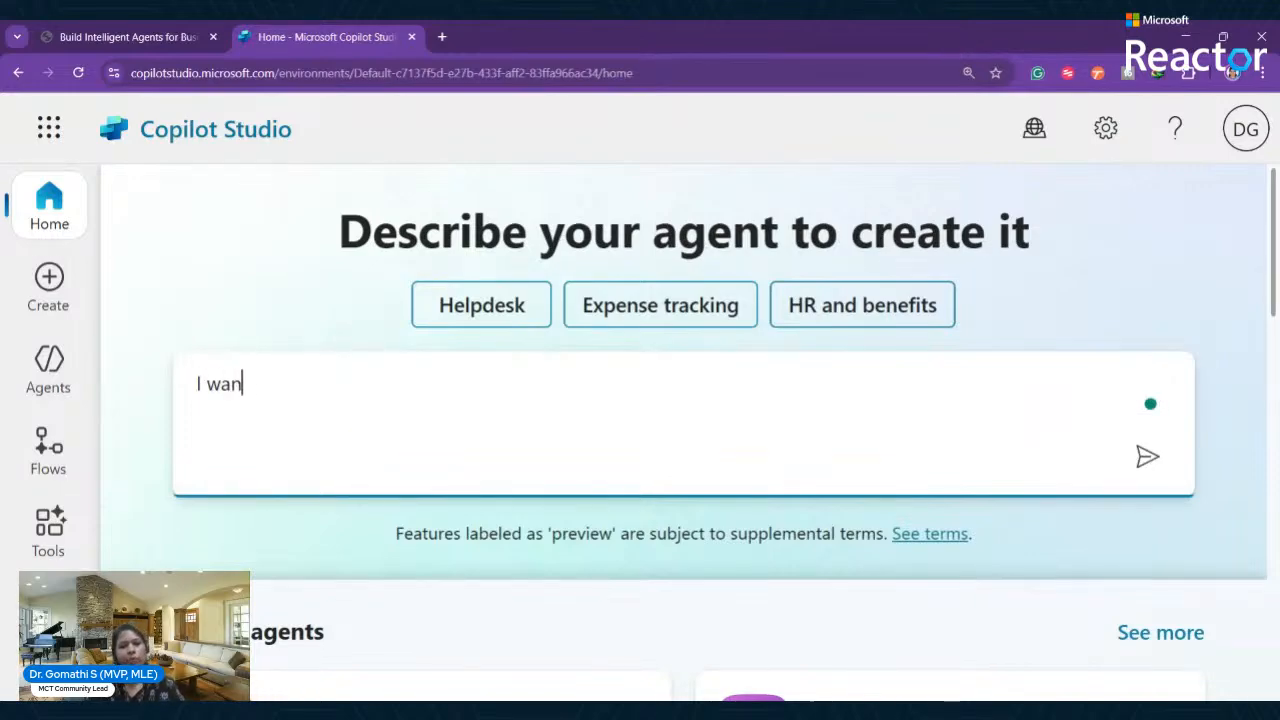
type("ted to crea")
key("BackSpace")
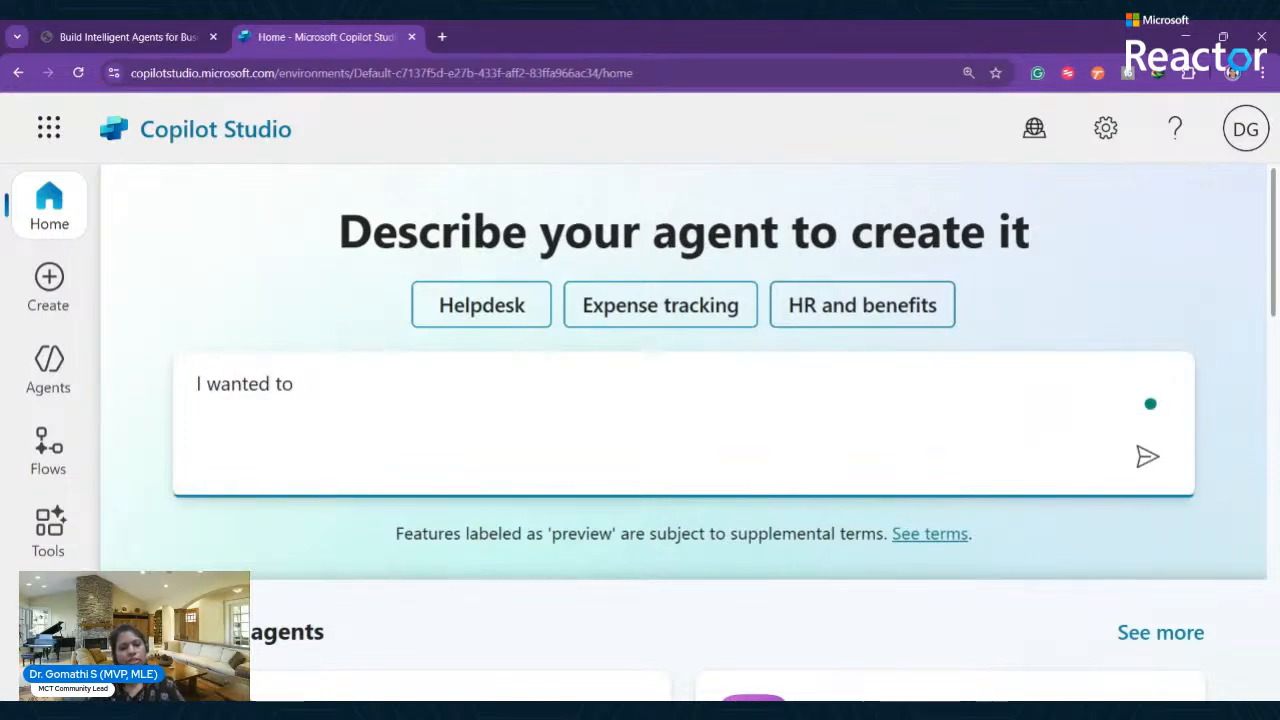
type("create an a")
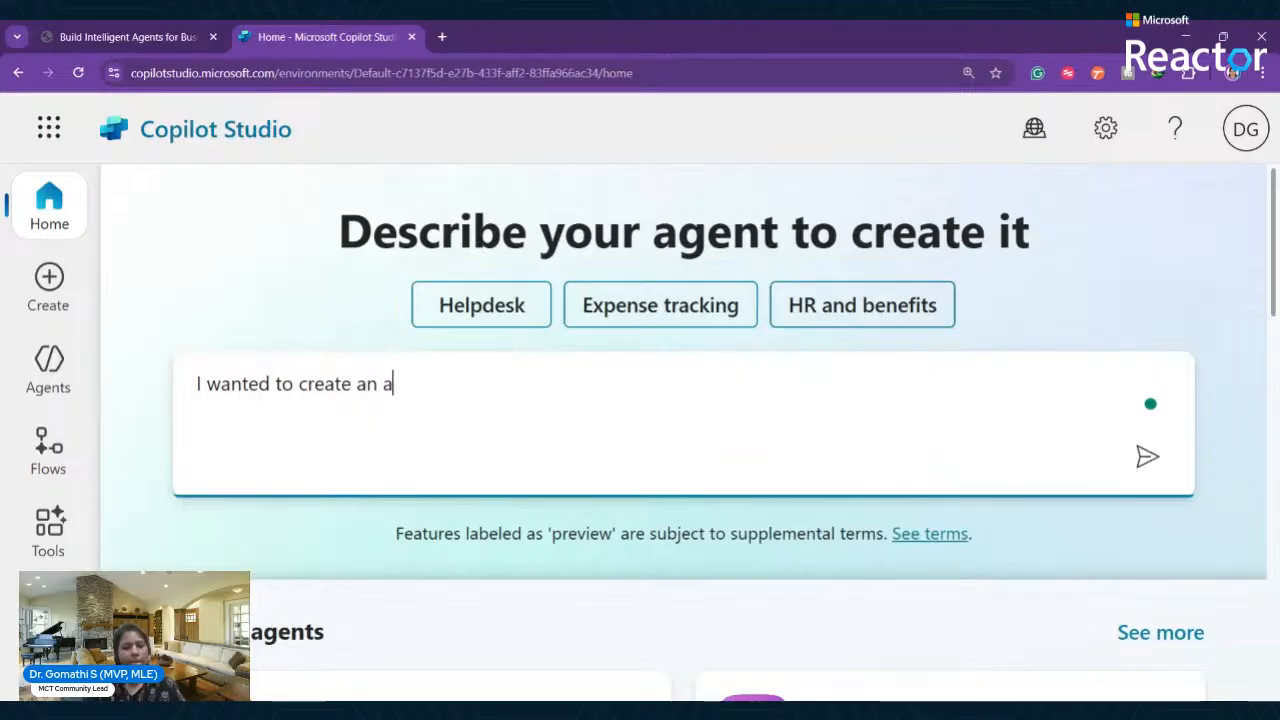
type("gent to solv")
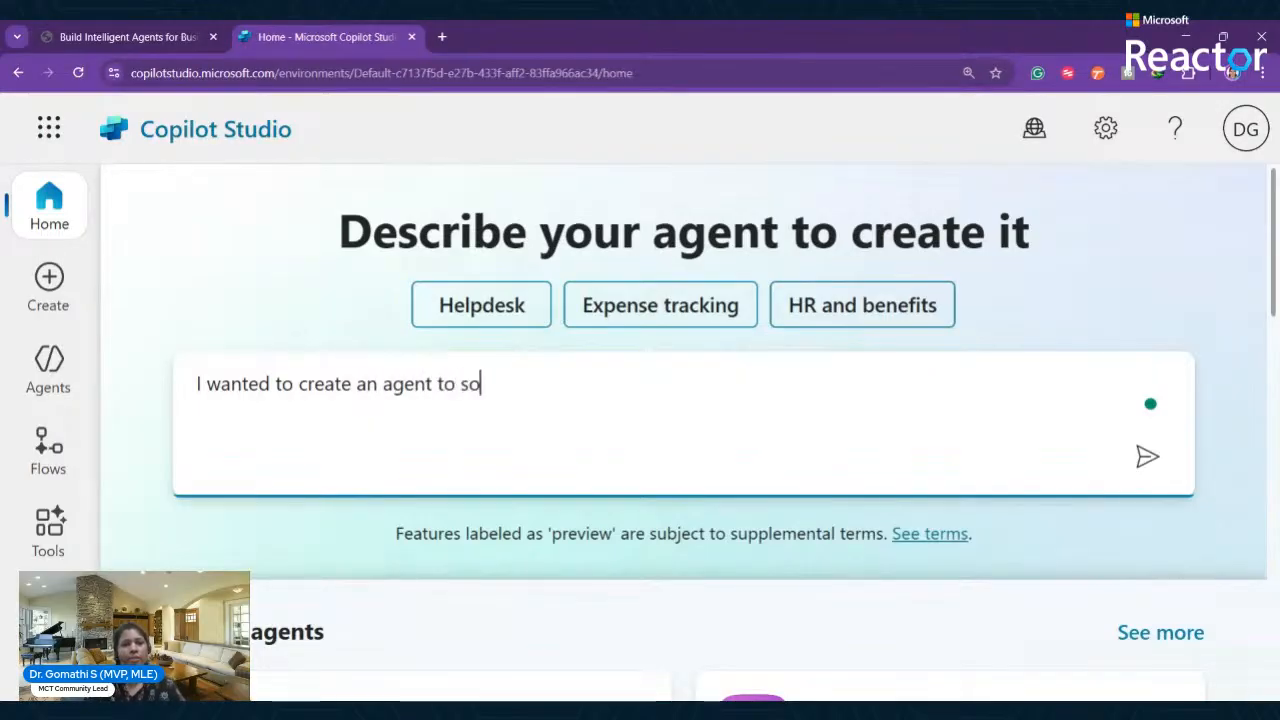
key("BackSpace")
type("lve my ")
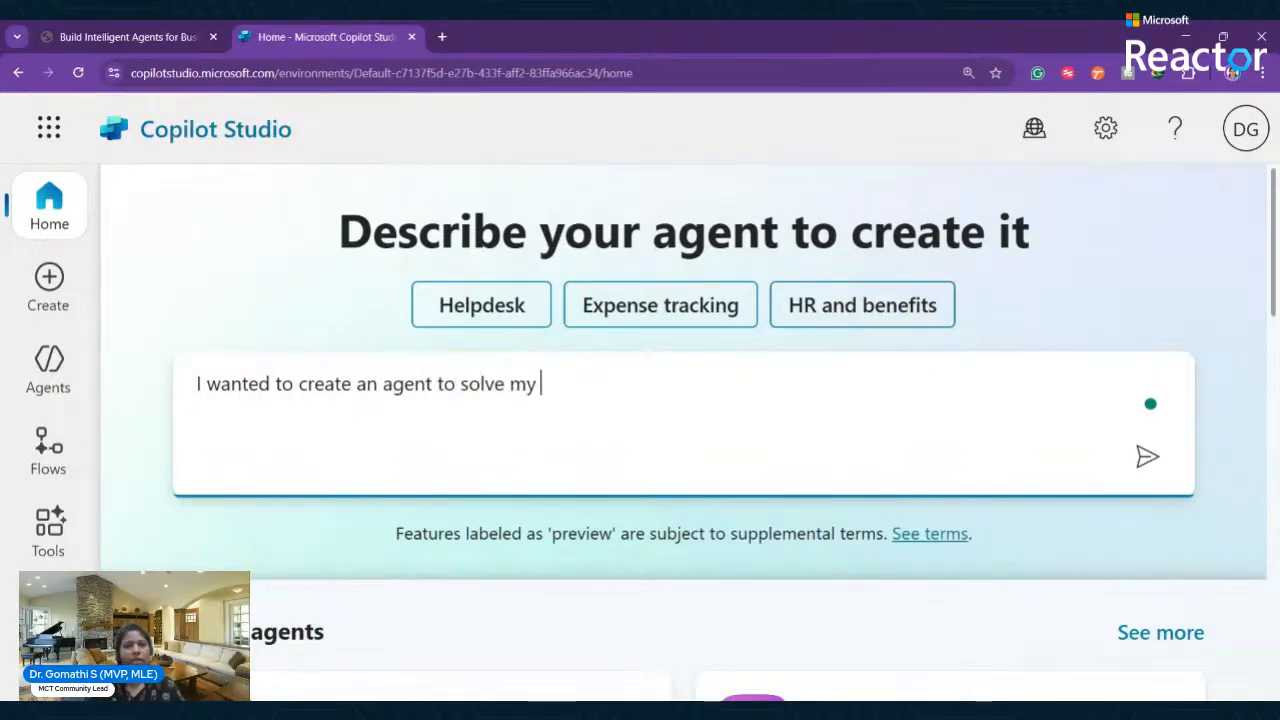
type("daily ")
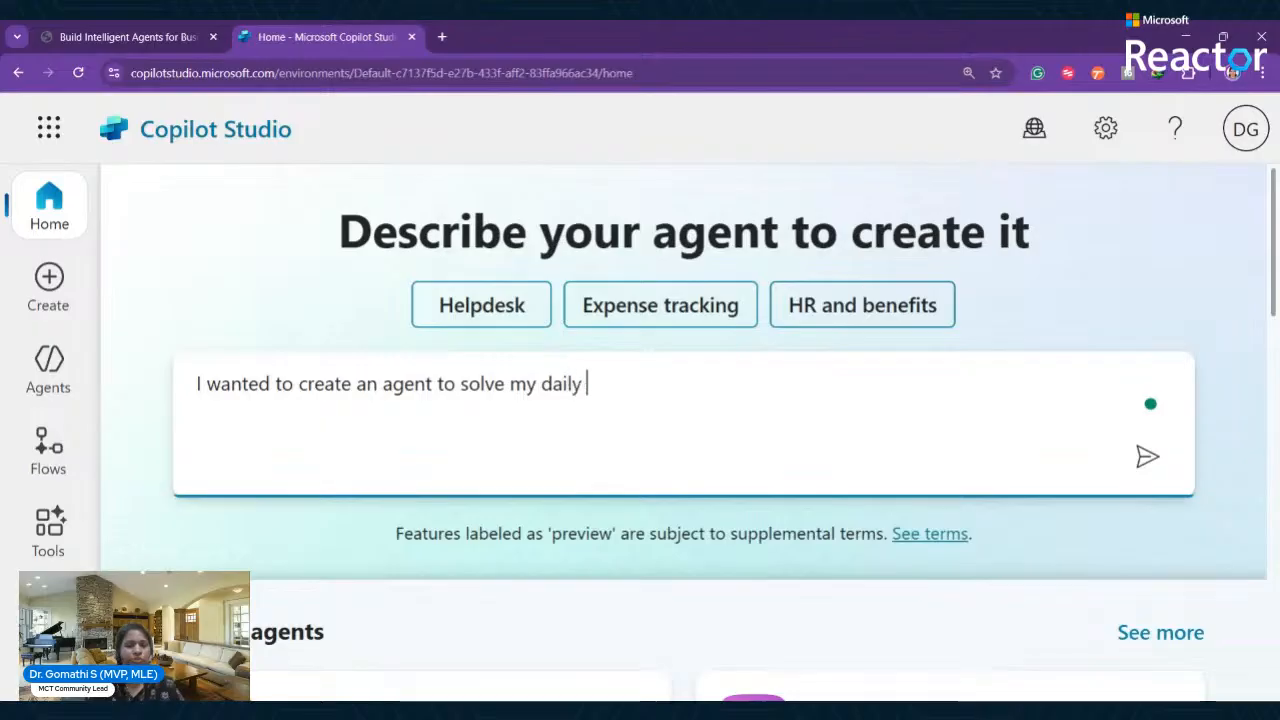
type("issues on Busine")
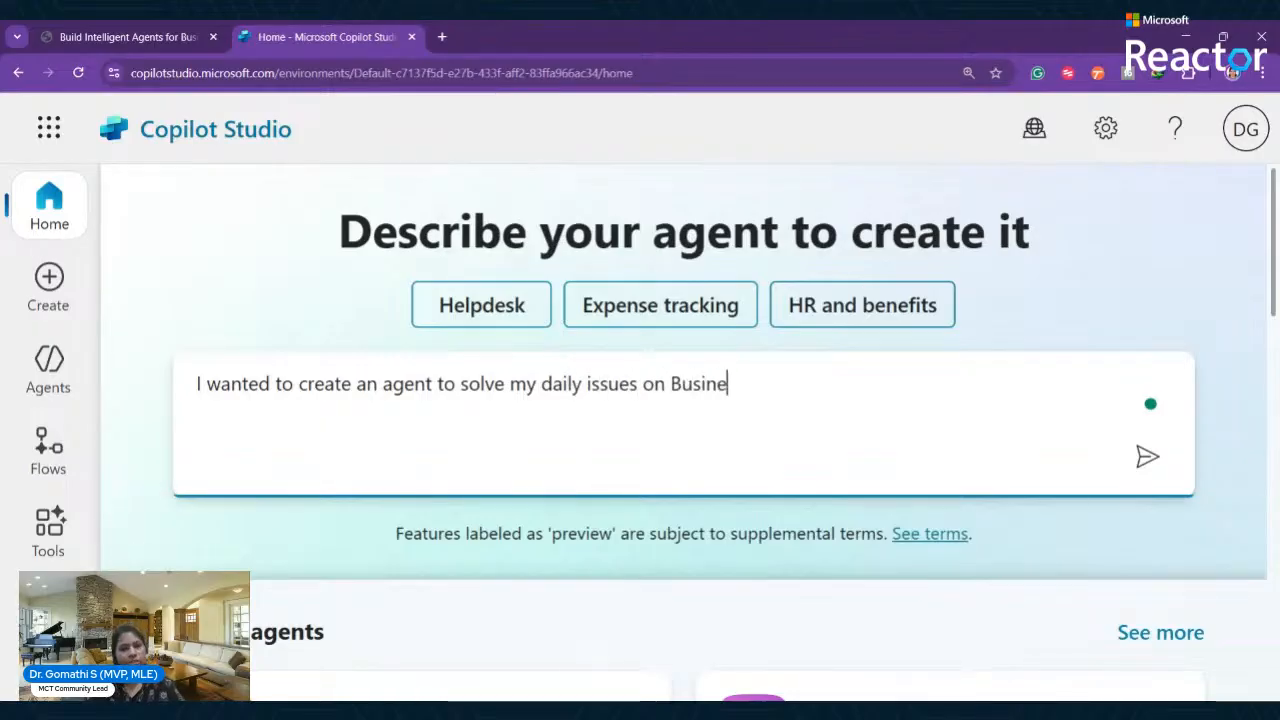
type("ss Central")
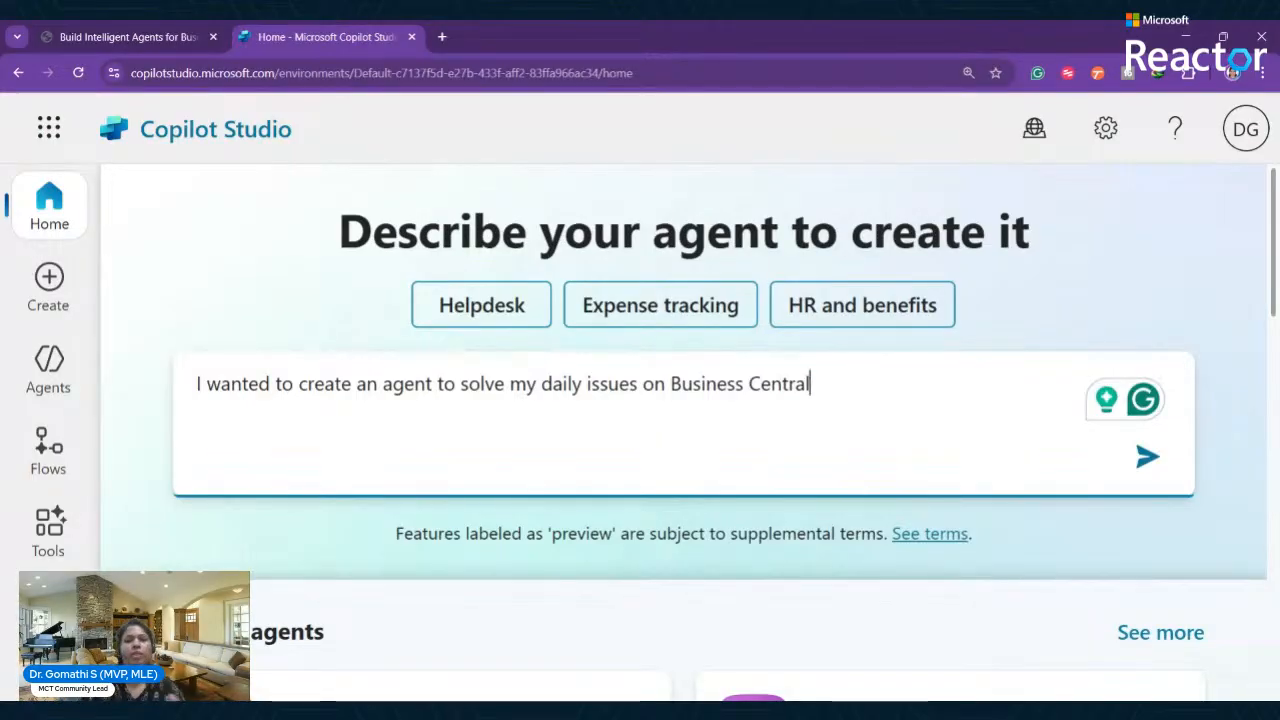
key("ctrl+a")
key("BackSpace")
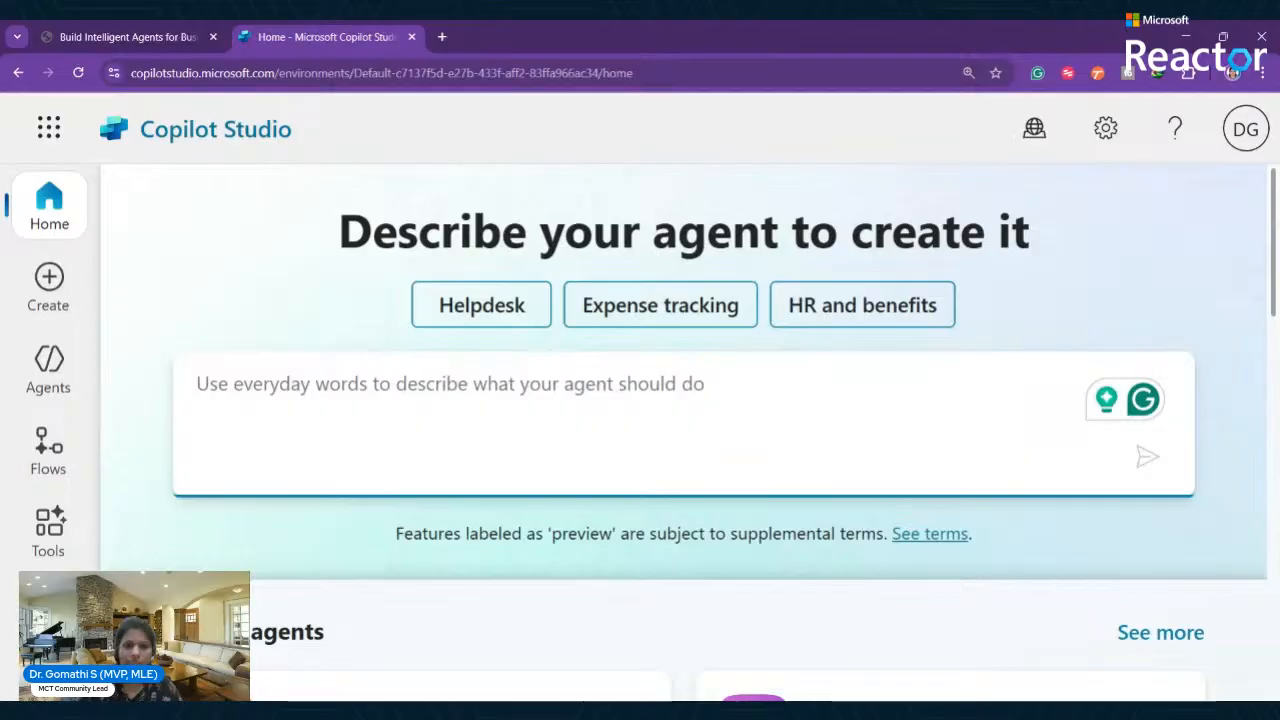
Look through the agent templates and the learning resources on the Home page.
scroll(287, 289, "down", 6)
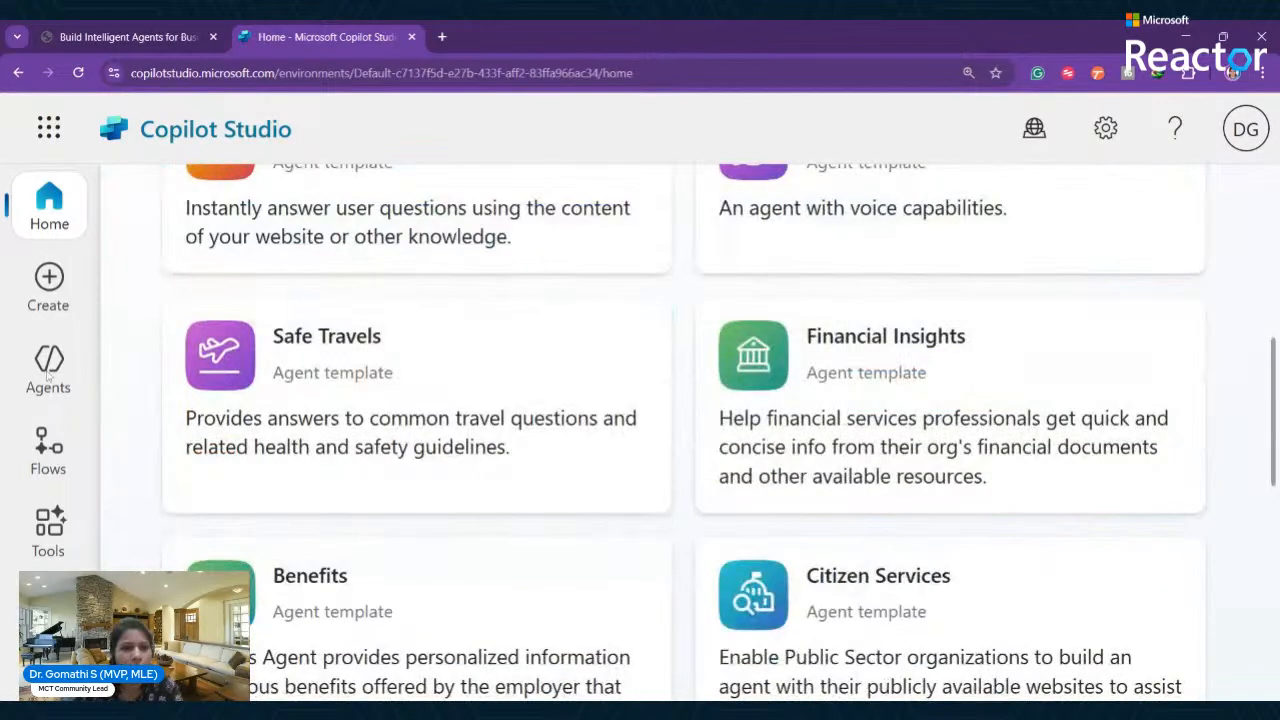
scroll(634, 449, "up", 2)
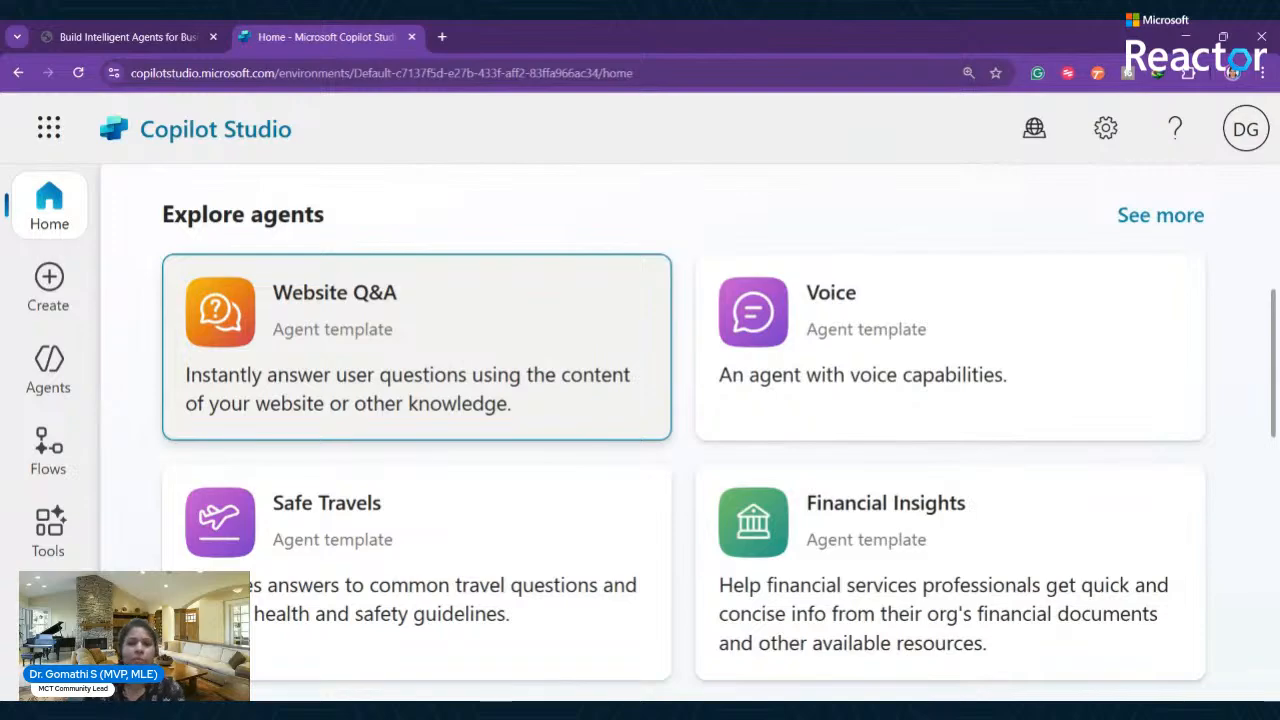
scroll(540, 440, "down", 8)
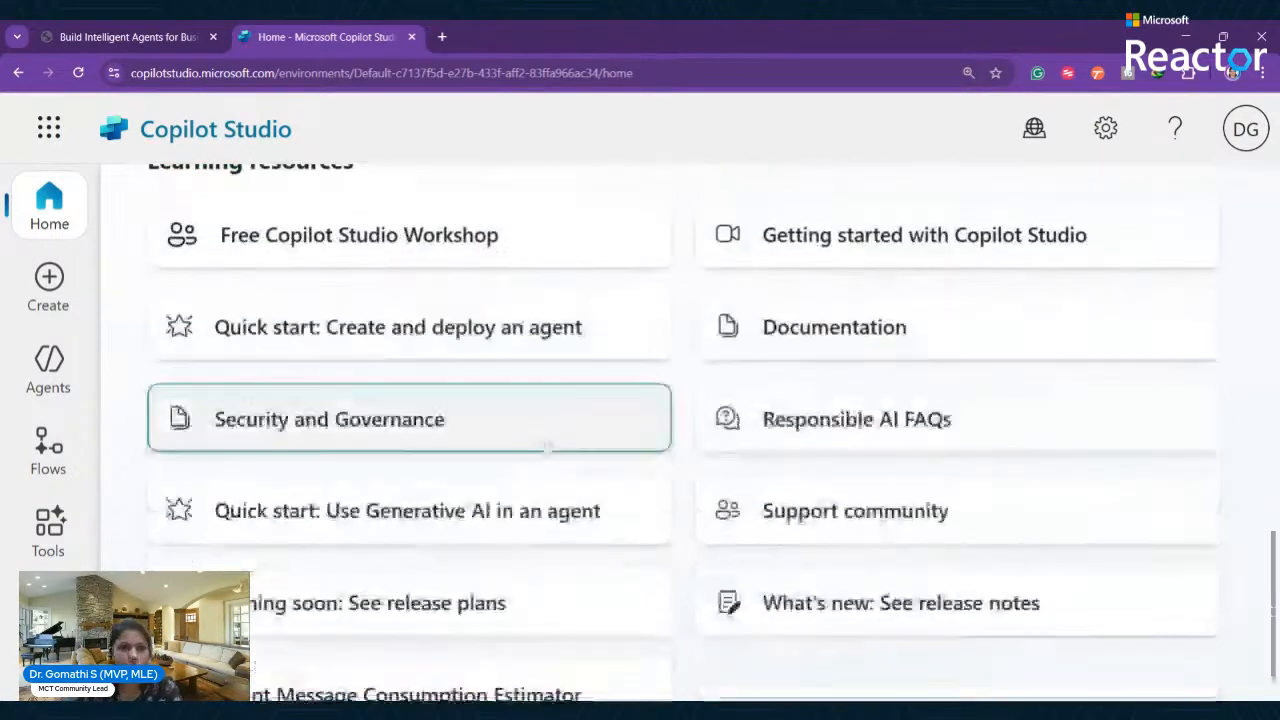
scroll(548, 448, "up", 1)
left_click_drag(128, 250, 412, 247)
scroll(571, 317, "down", 1)
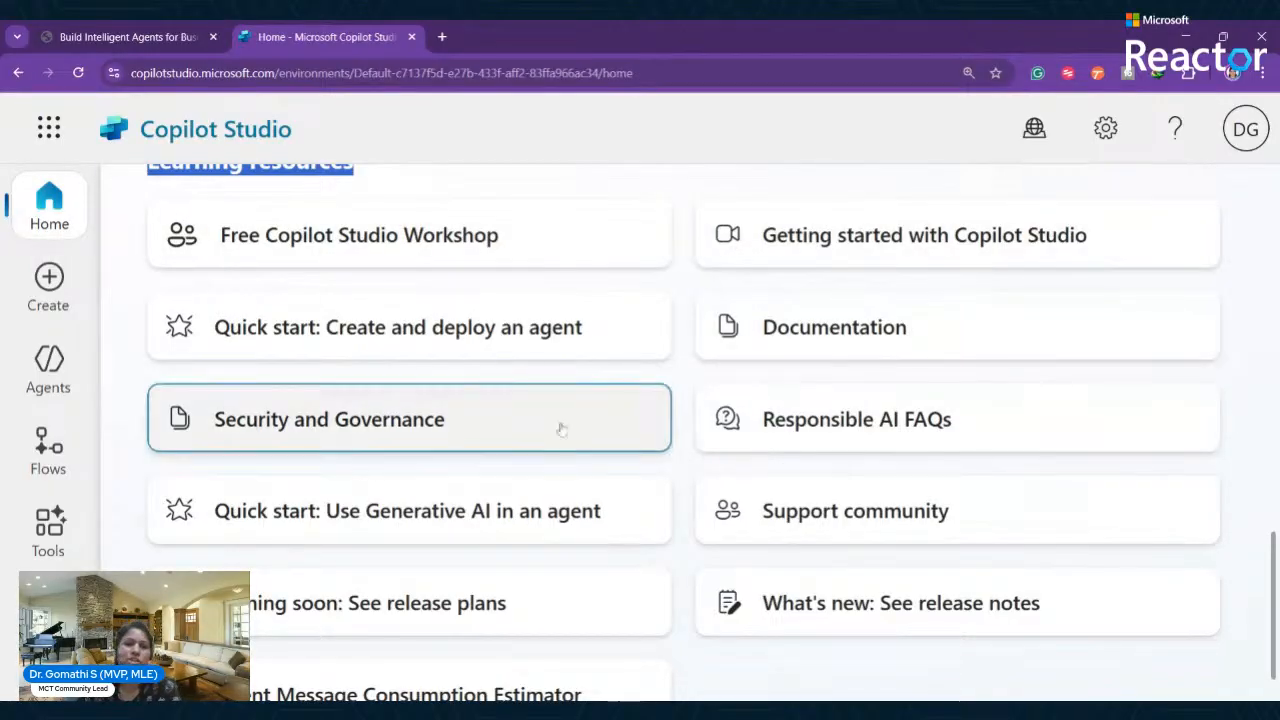
scroll(1150, 430, "down", 1)
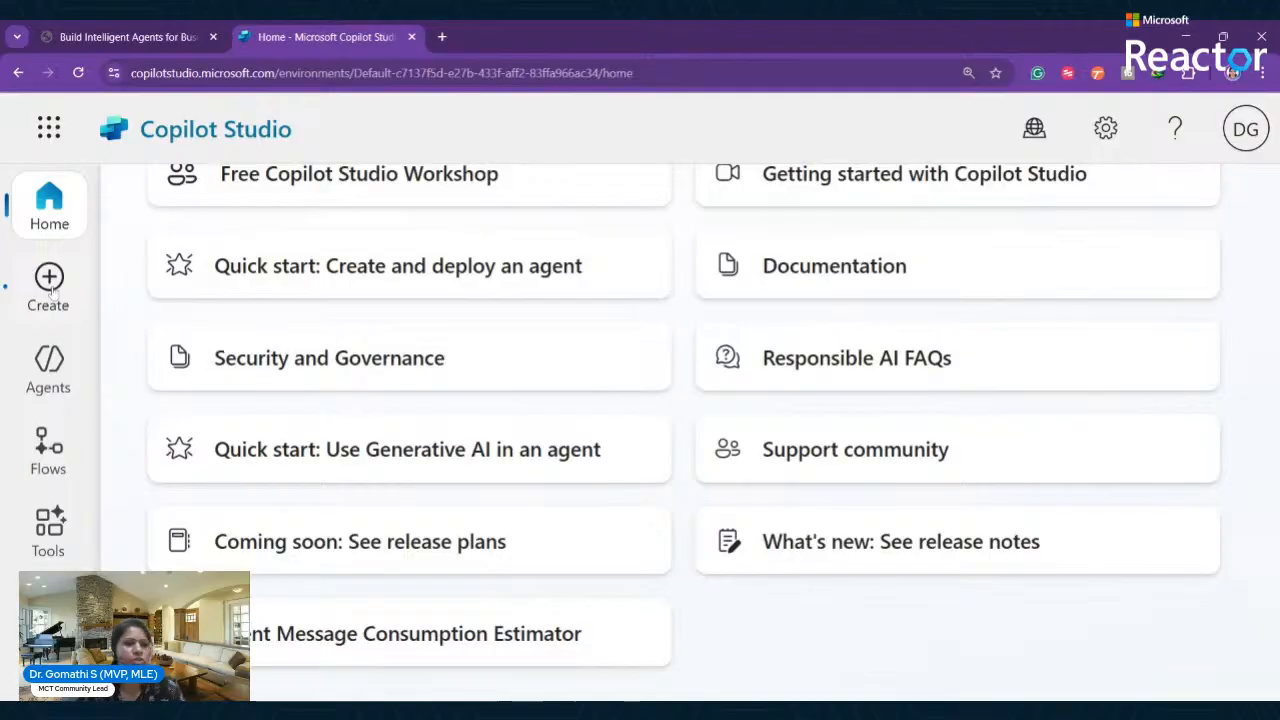
Open the Create page and examine the new agent option and the agent templates.
key("ctrl+plus")
key("ctrl+plus")
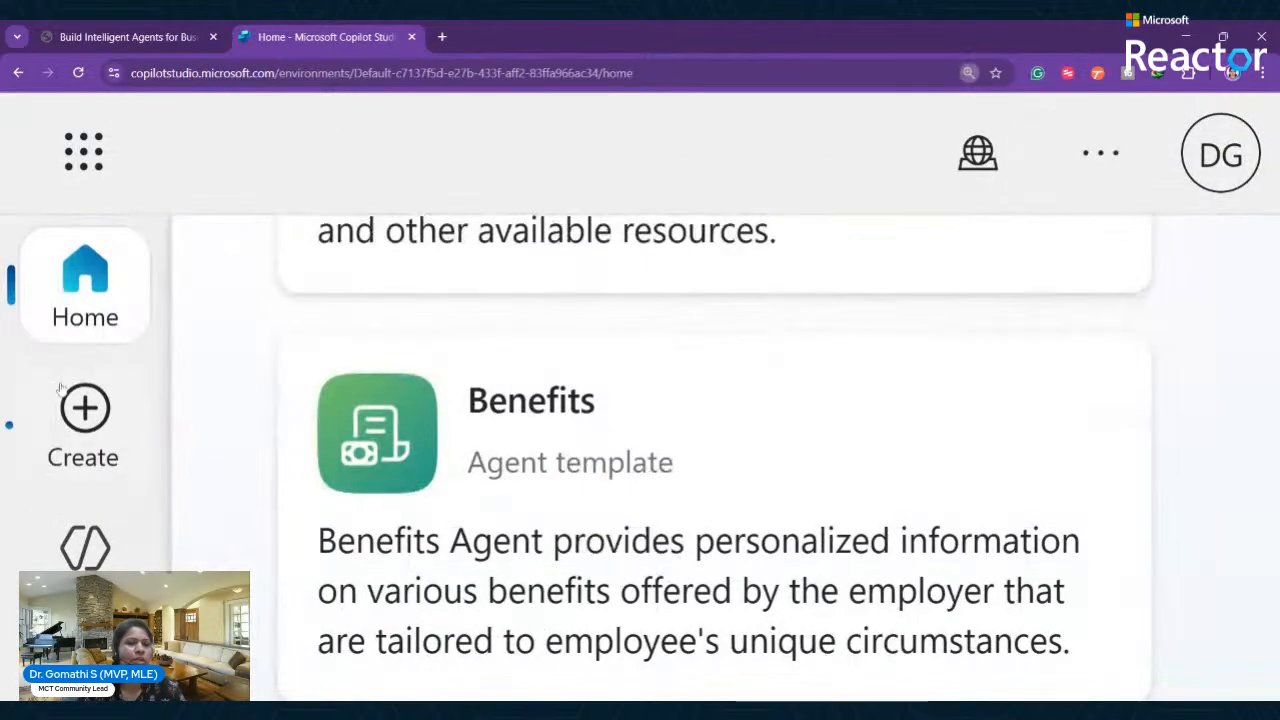
key("ctrl+minus")
key("ctrl+minus")
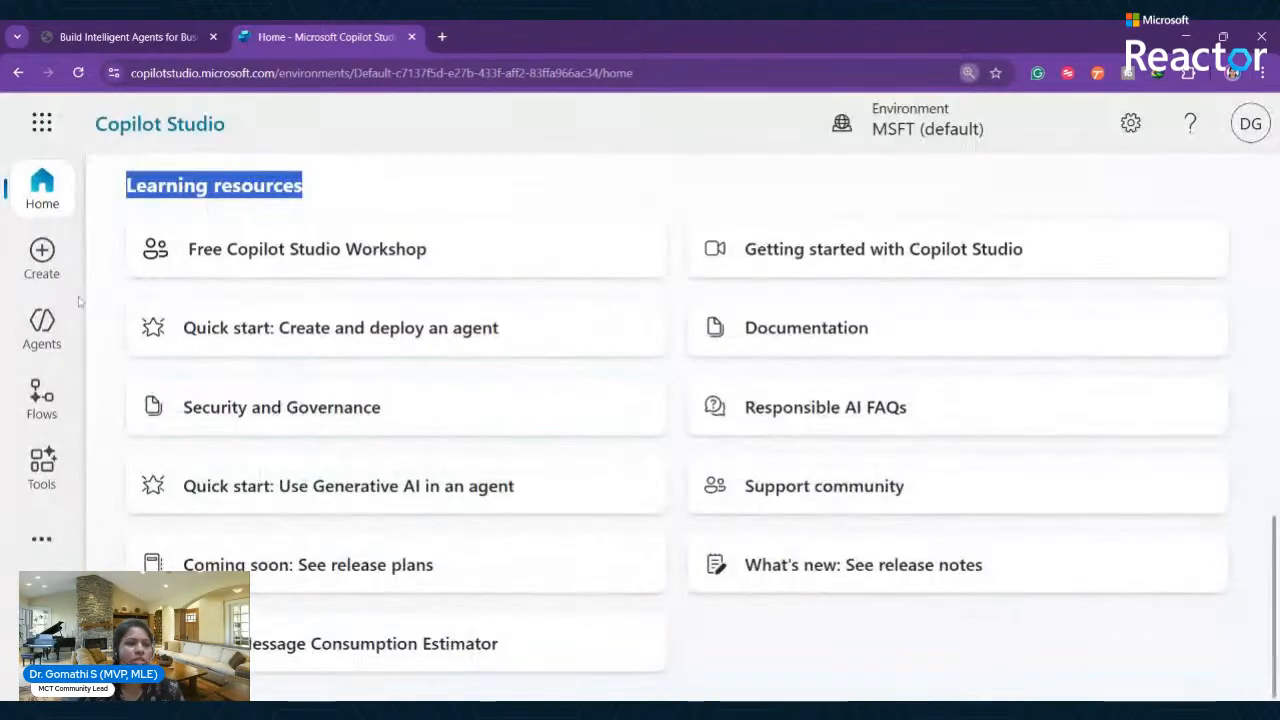
left_click(42, 256)
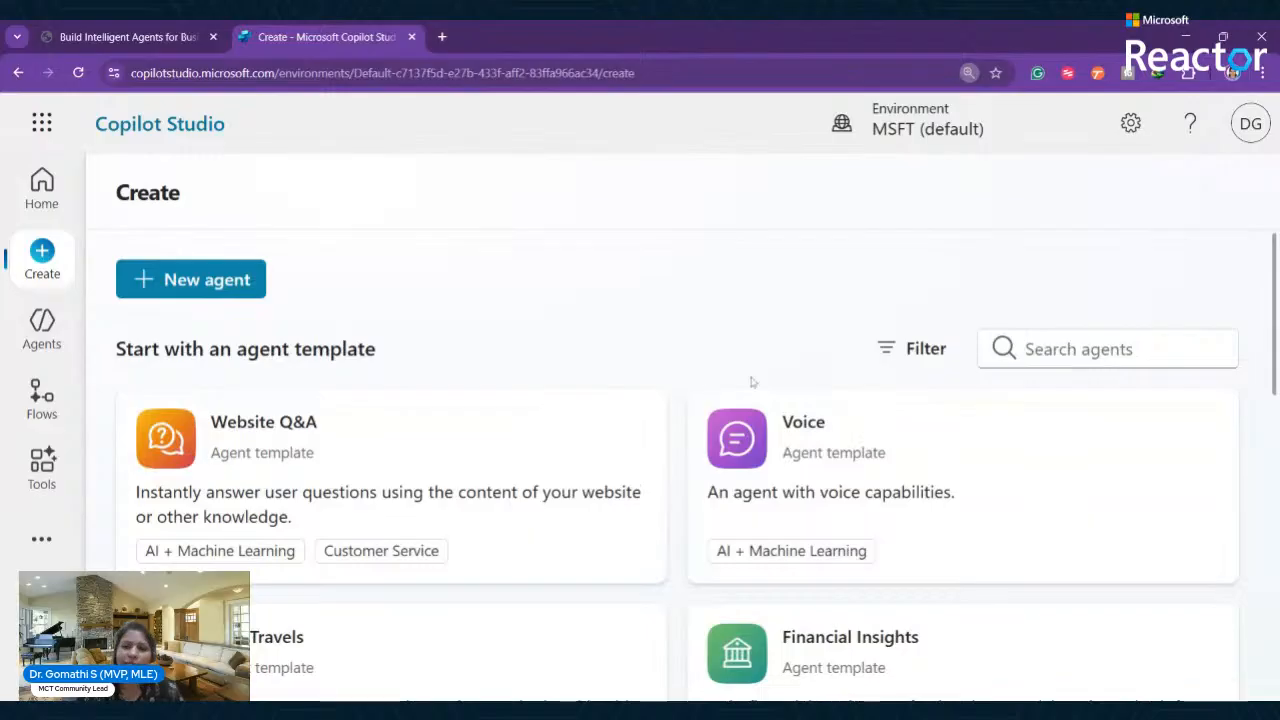
key("ctrl+plus")
key("ctrl+plus")
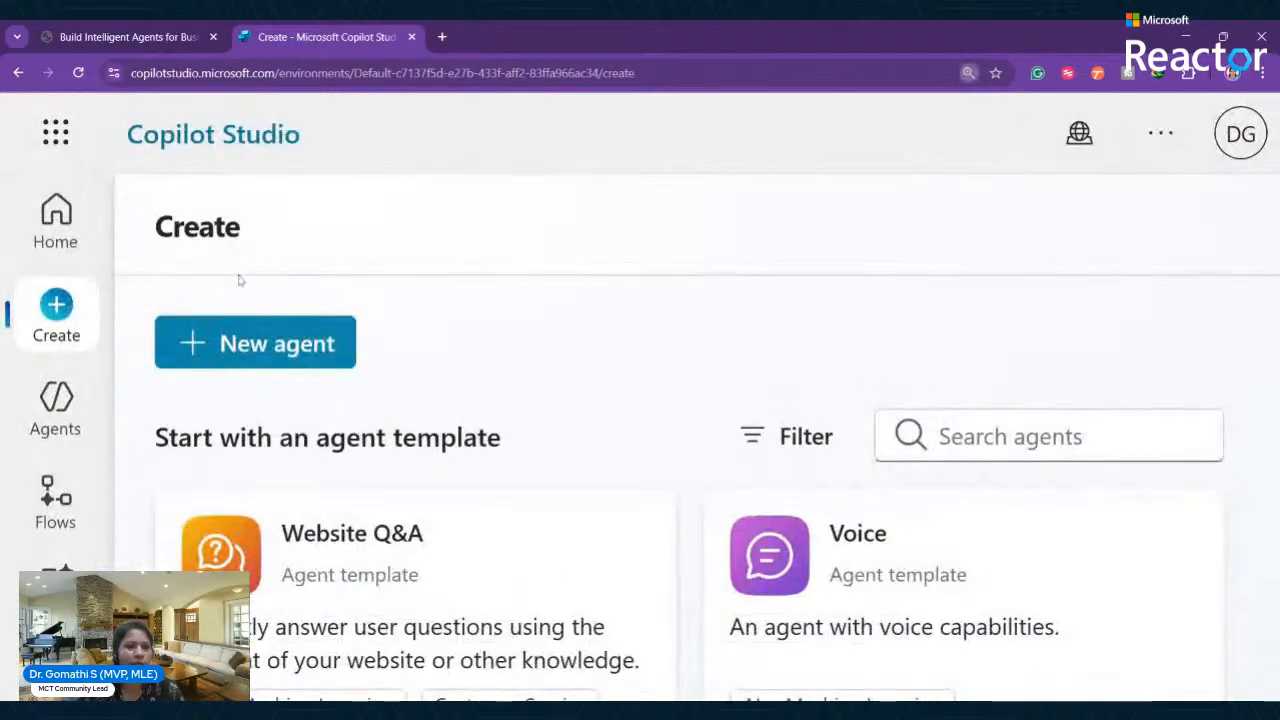
key("ctrl+plus")
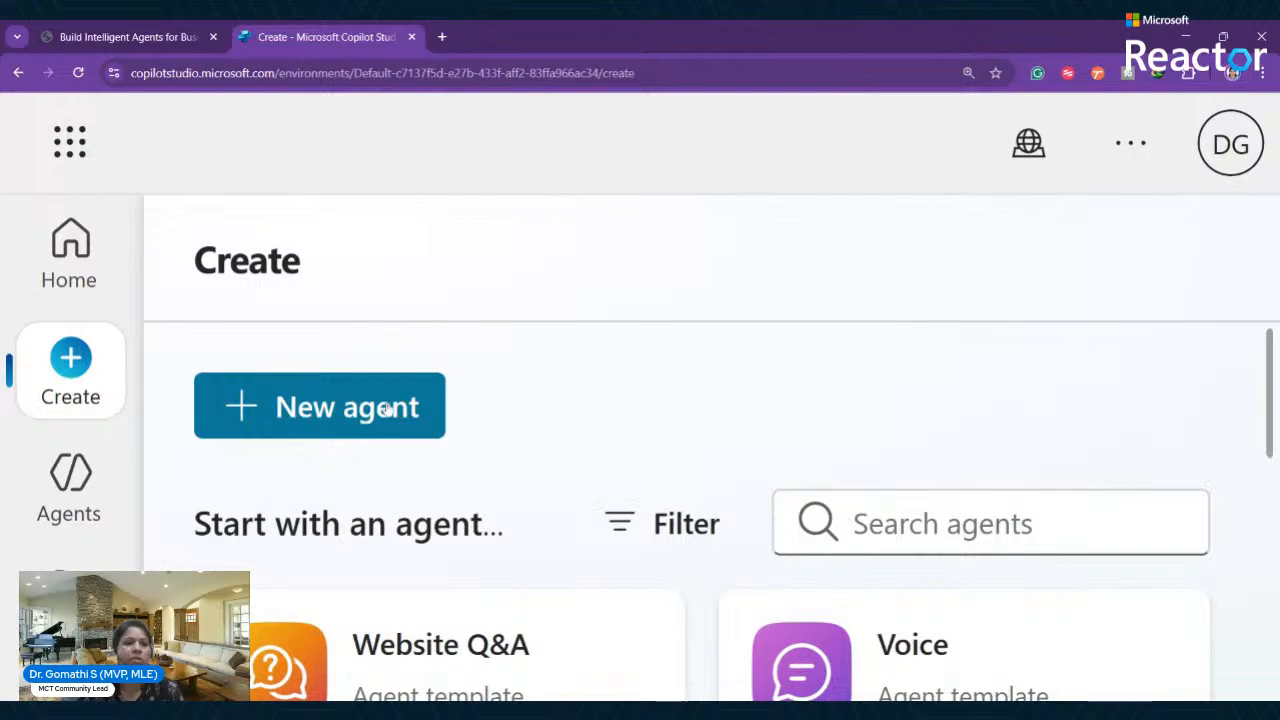
key("ctrl+0")
Look over the Agents, Agent flows and Tools pages and the additional Solutions and Power Platform links.
left_click(45, 340)
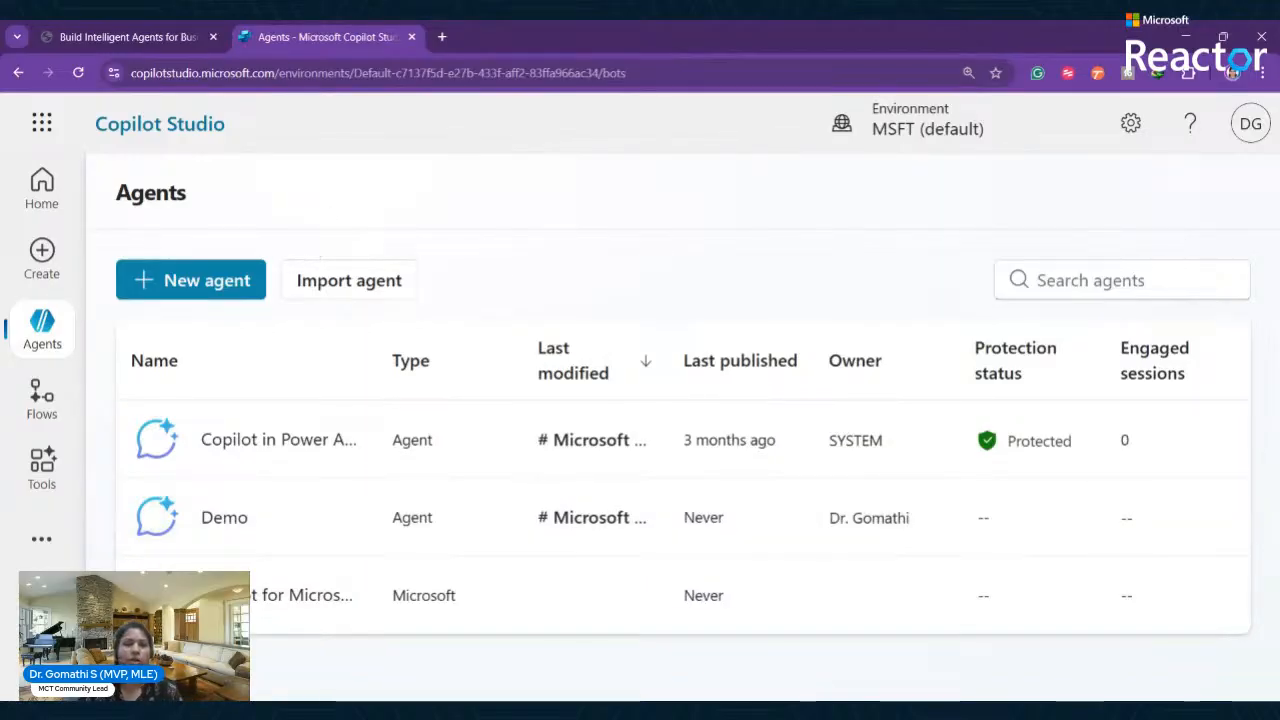
left_click(23, 412)
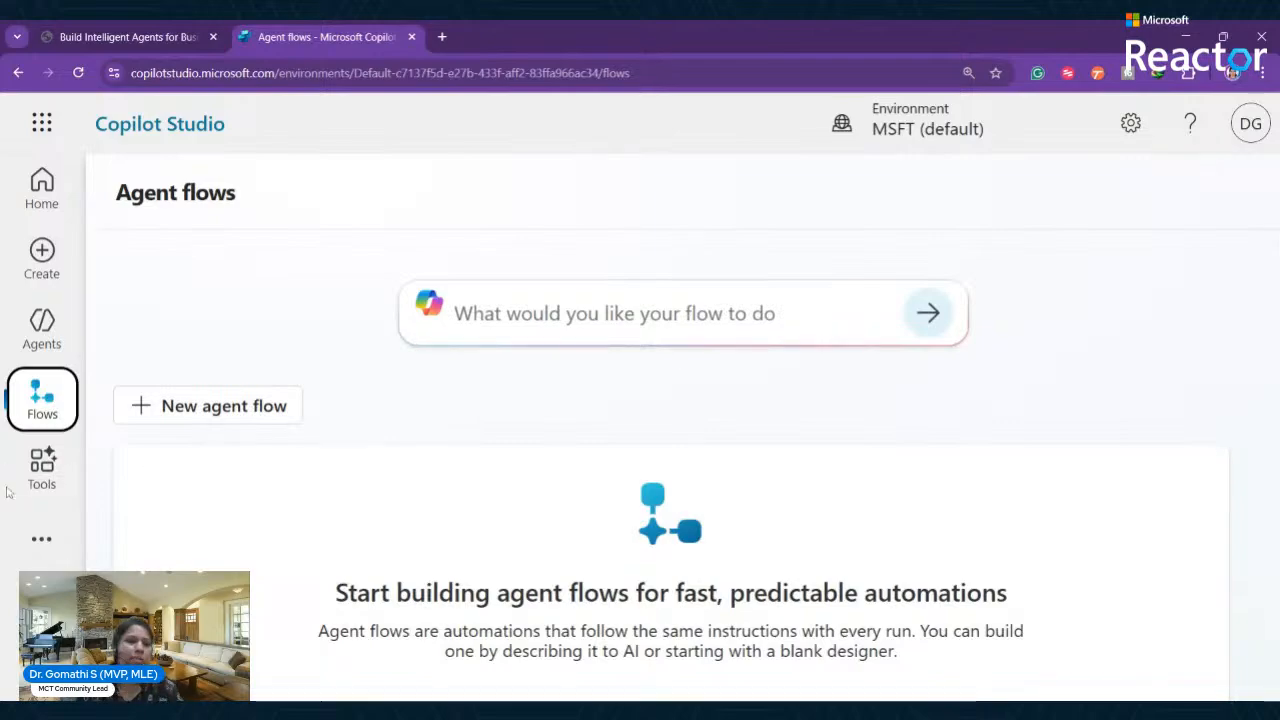
left_click(44, 468)
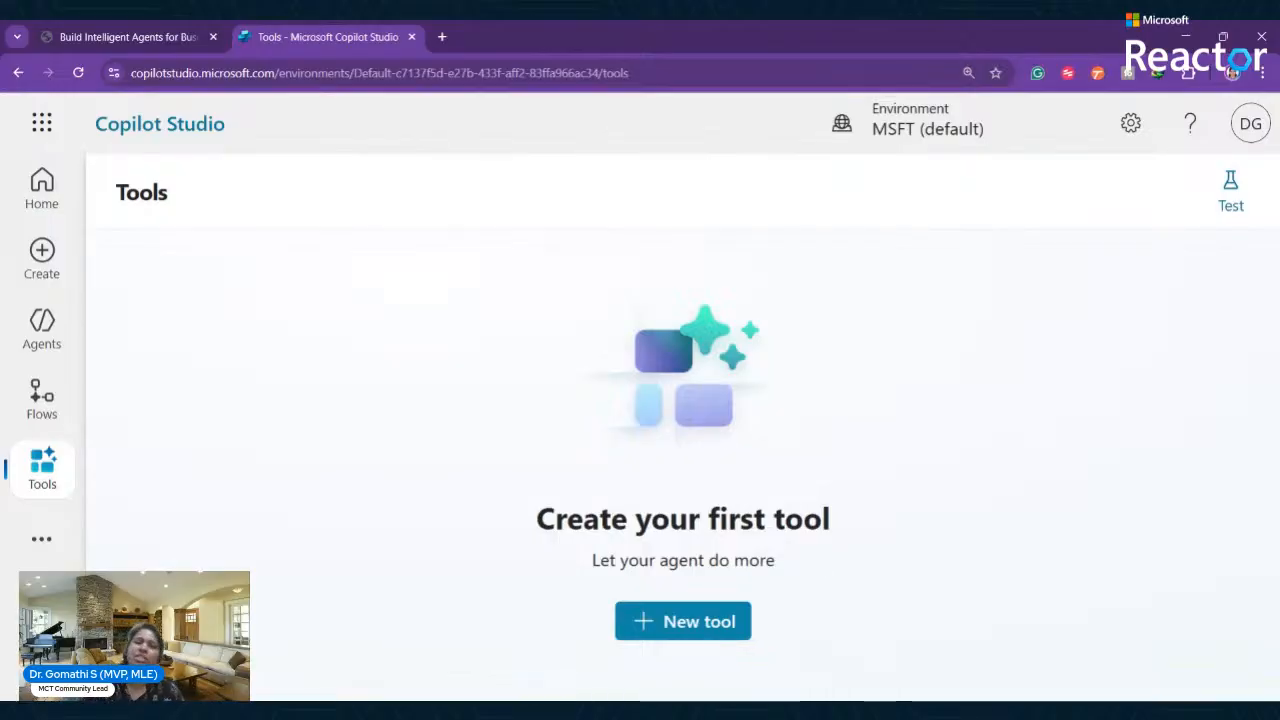
left_click(41, 539)
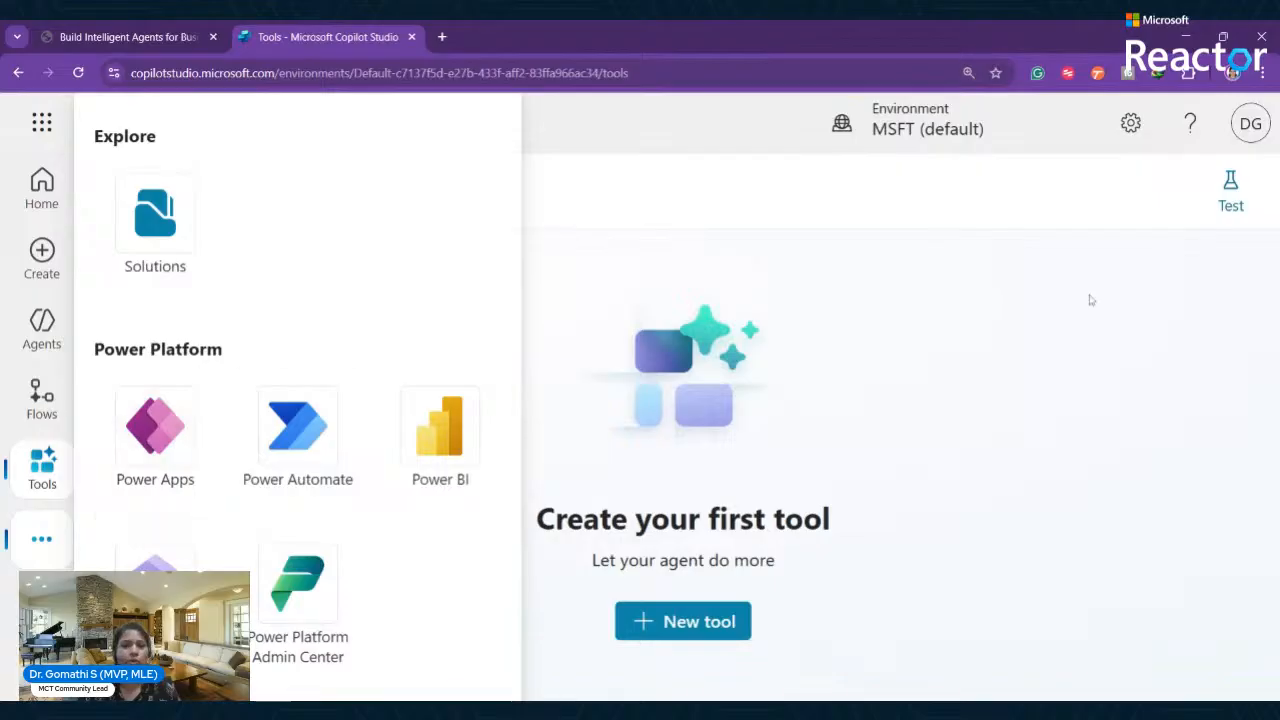
left_click(1100, 265)
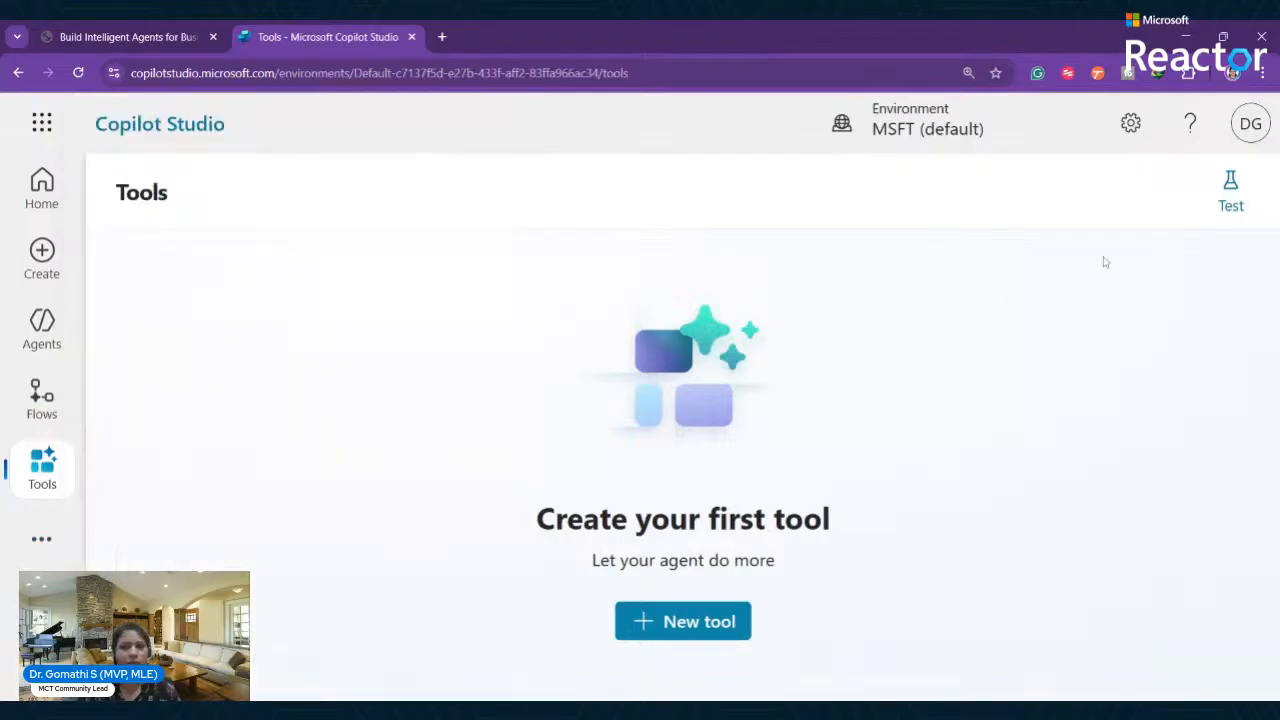
Return to the Create page and start building a new agent without a template.
left_click(42, 256)
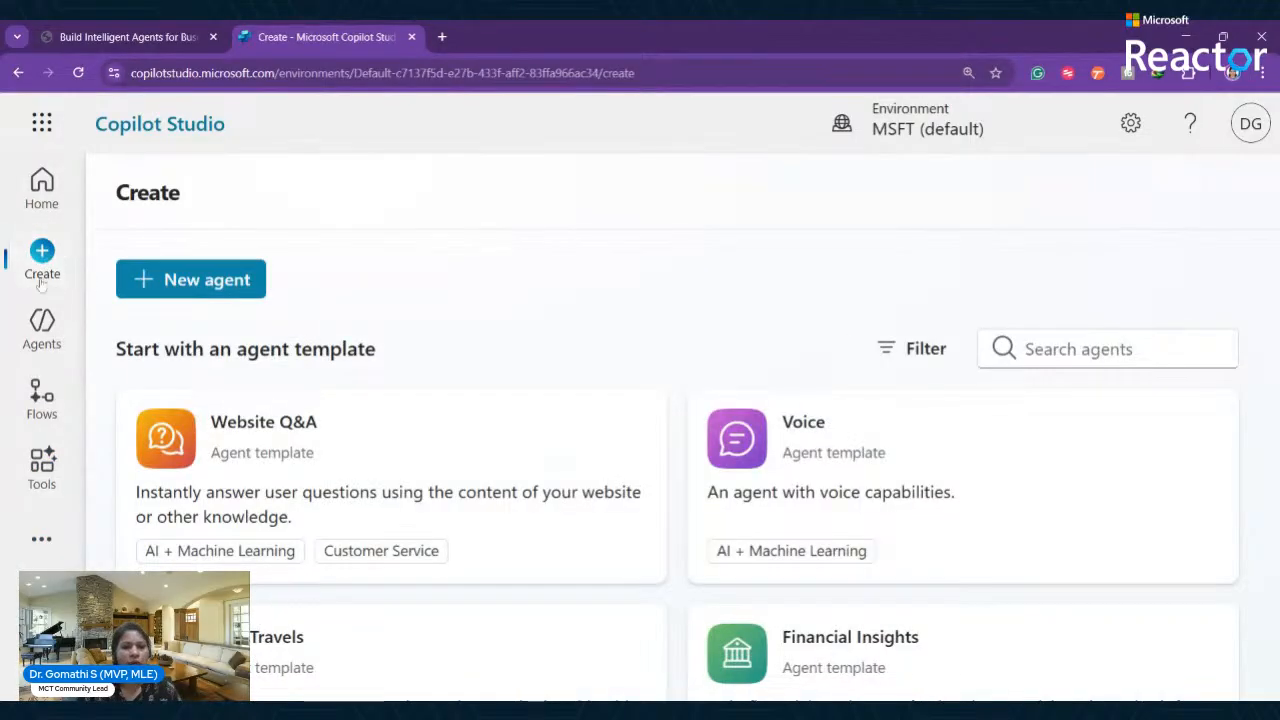
key("ctrl+plus")
key("ctrl+plus")
key("ctrl+plus")
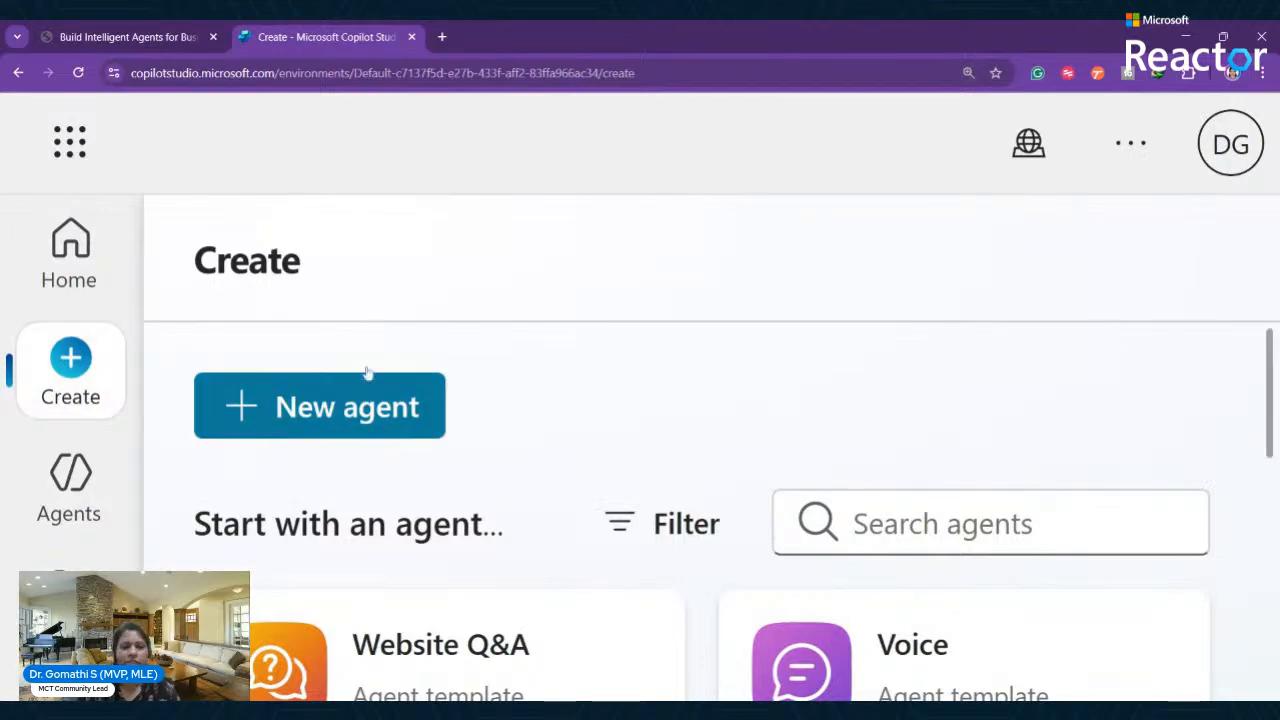
key("ctrl+minus")
key("ctrl+minus")
key("ctrl+minus")
key("ctrl+minus")
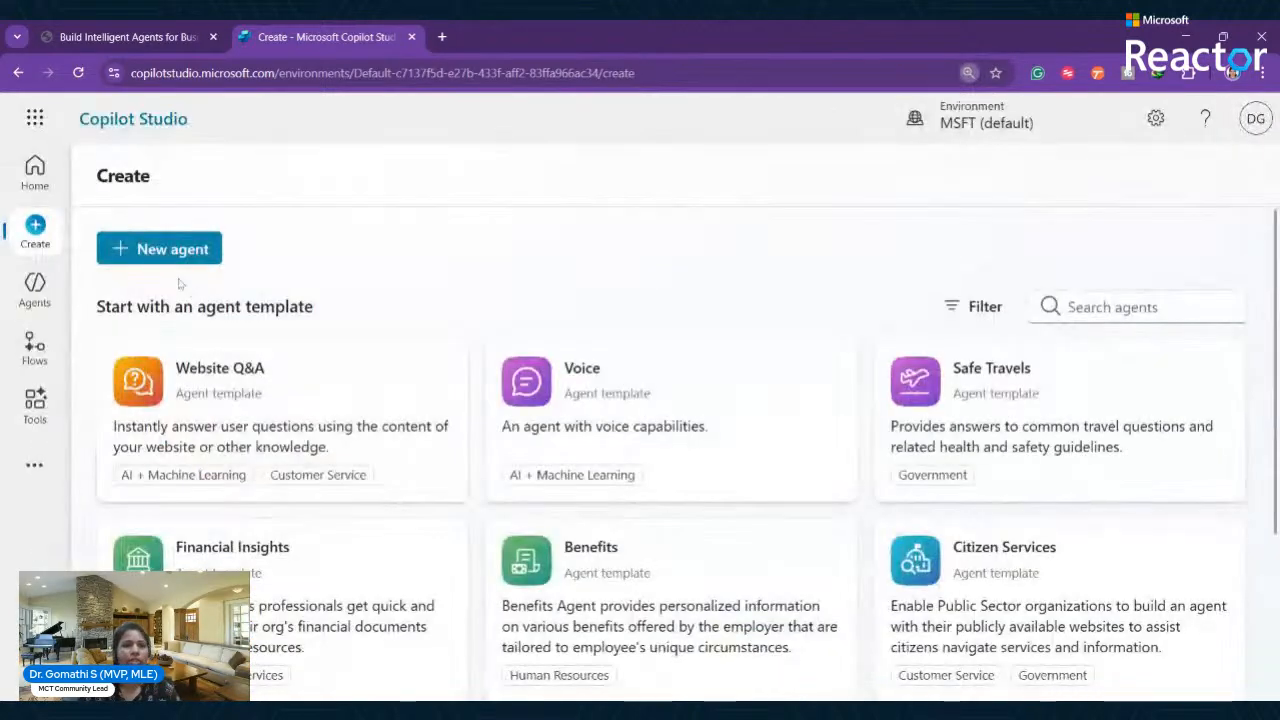
left_click(172, 255)
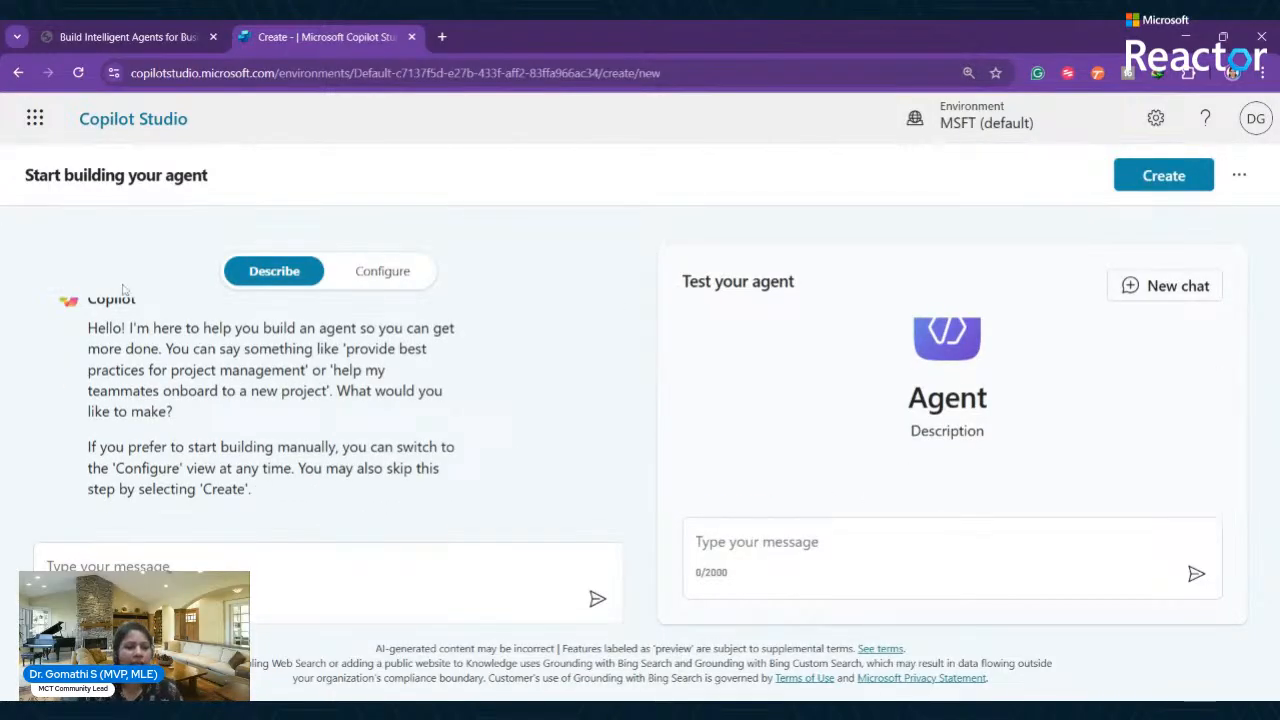
Look over the Describe view's opening Copilot message and the agent test area.
key("ctrl+plus")
key("ctrl+plus")
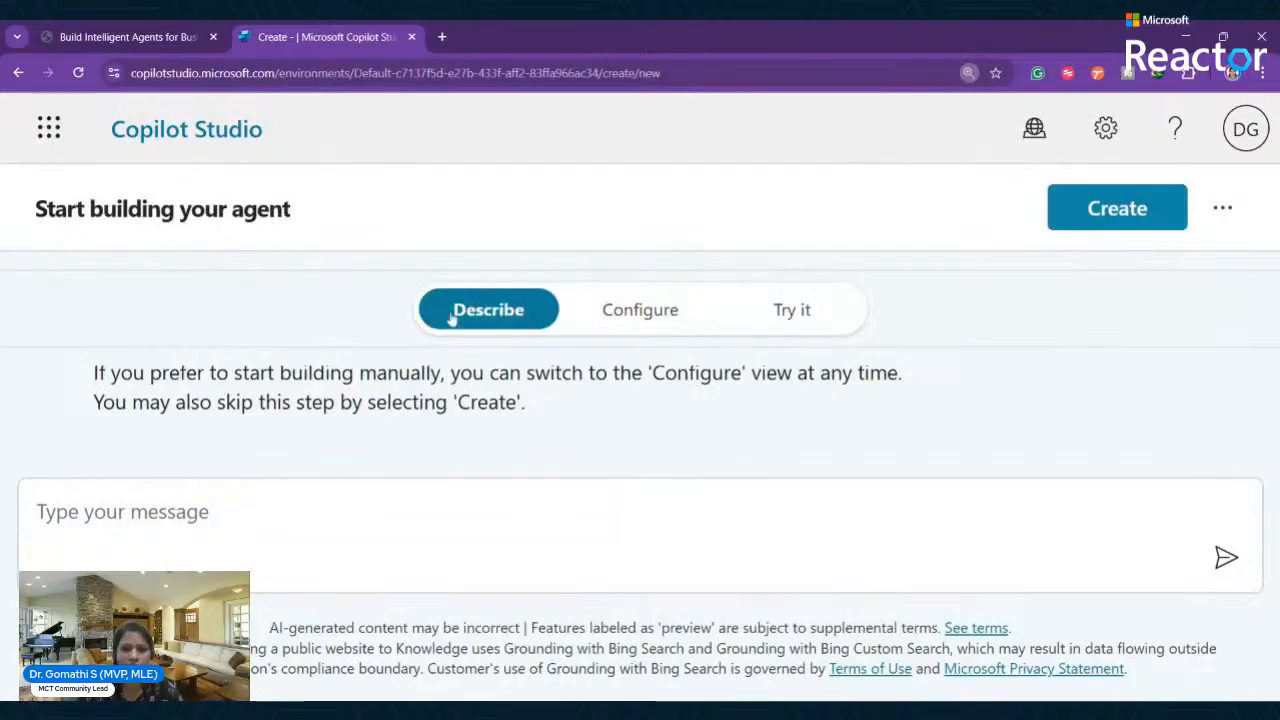
key("ctrl+minus")
key("ctrl+minus")
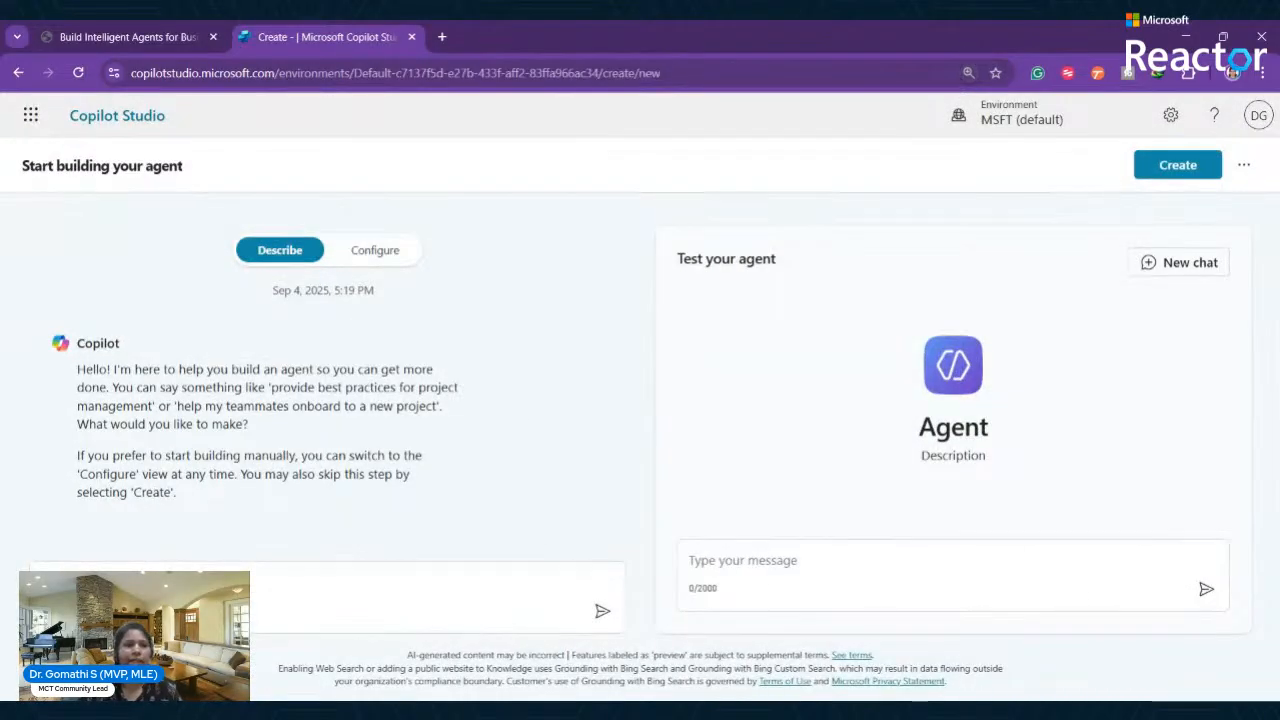
key("ctrl+plus")
left_click_drag(280, 328, 32, 367)
left_click(32, 367)
left_click(100, 590)
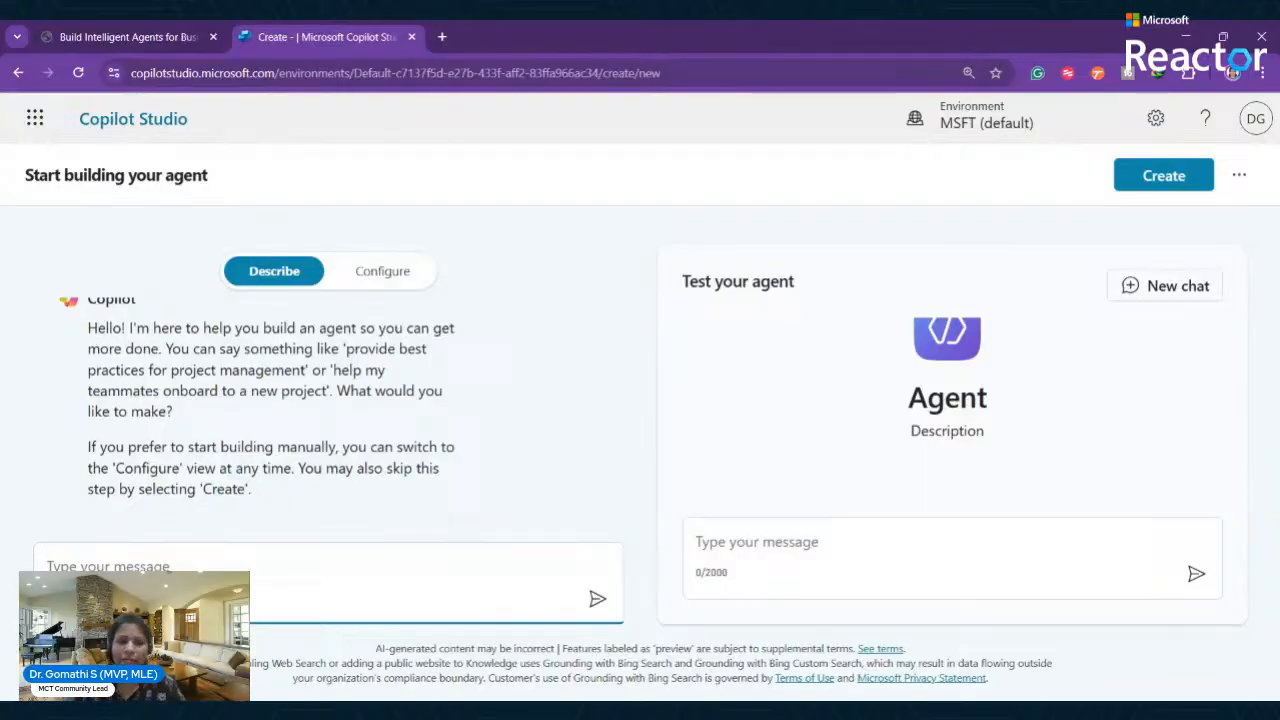
type("ldfkafauka")
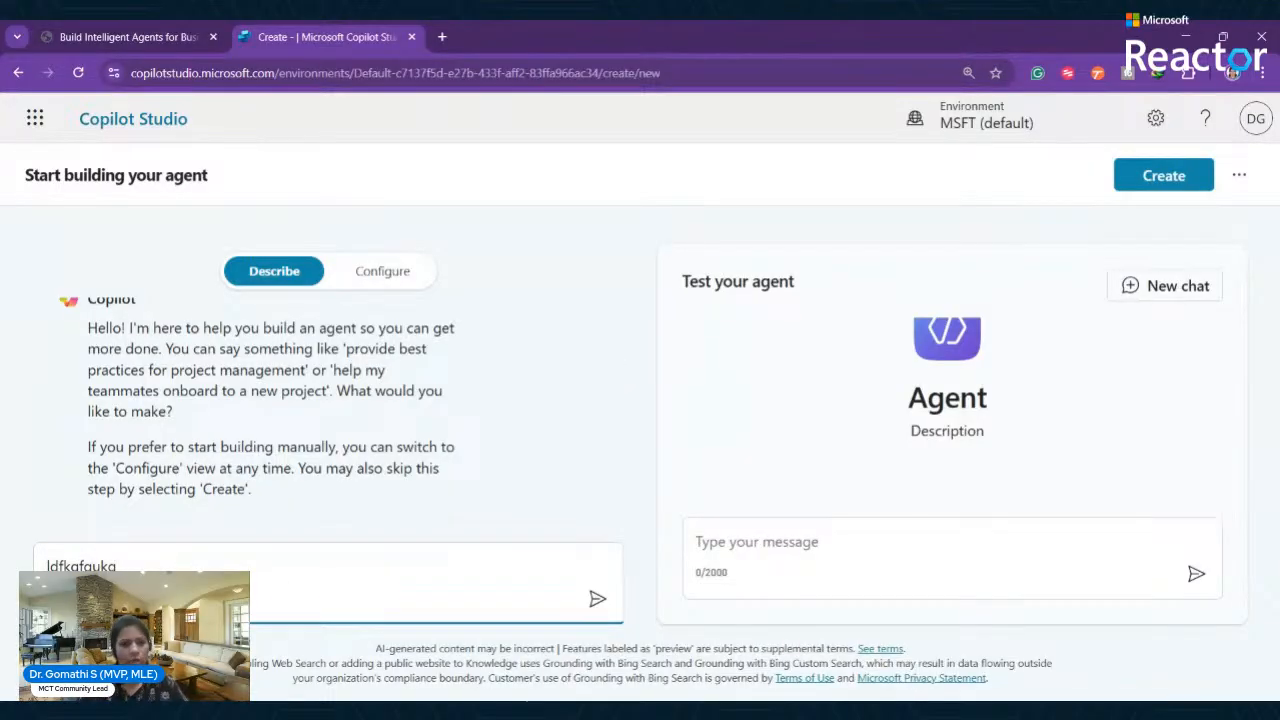
key("BackSpace")
key("BackSpace")
key("BackSpace")
key("BackSpace")
key("BackSpace")
key("BackSpace")
key("BackSpace")
key("BackSpace")
key("BackSpace")
key("BackSpace")
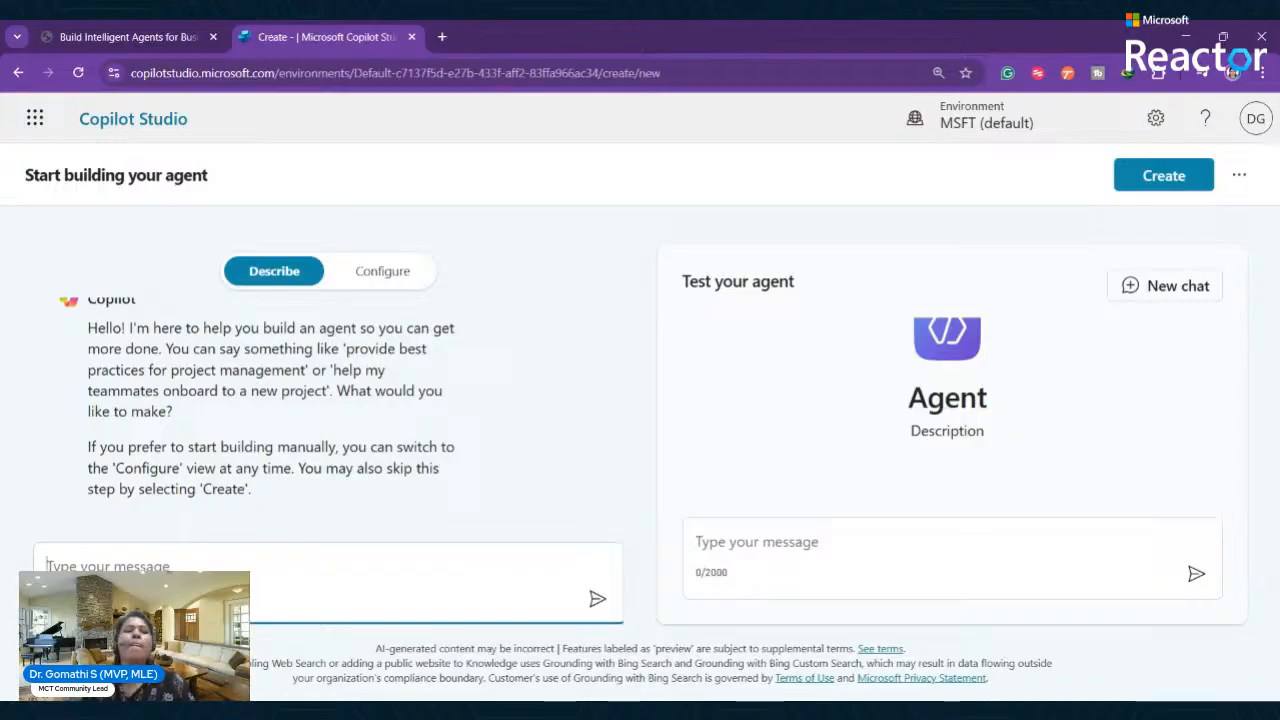
Switch the agent setup from describing it in chat to the manual Configure view.
key("ctrl+plus")
key("ctrl+plus")
key("ctrl+plus")
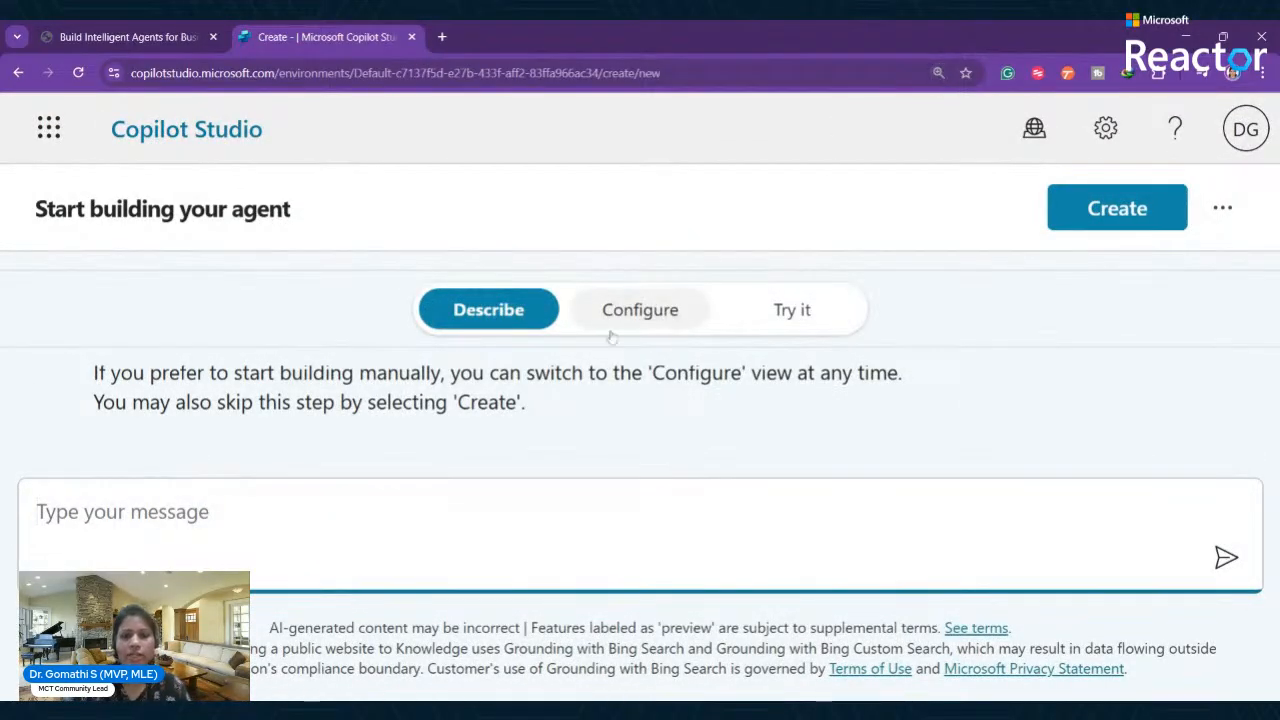
left_click(665, 326)
key("ctrl+minus")
key("ctrl+minus")
key("ctrl+minus")
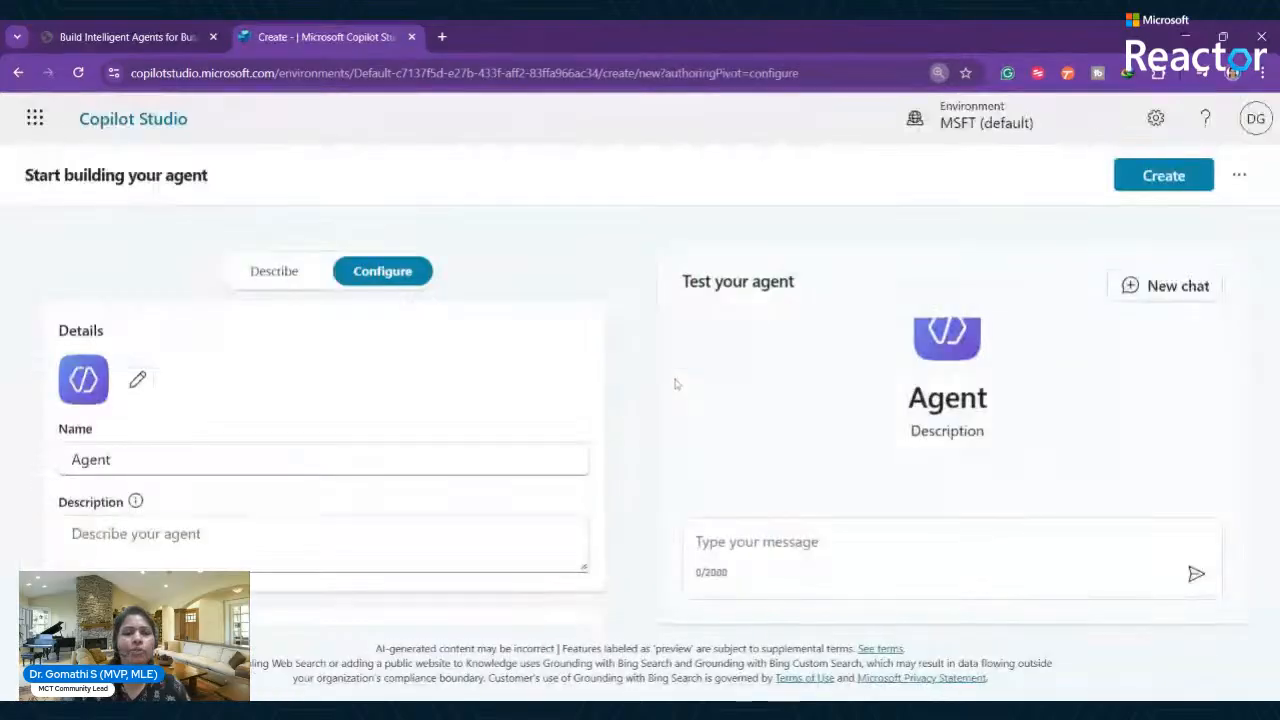
scroll(404, 440, "up", 2)
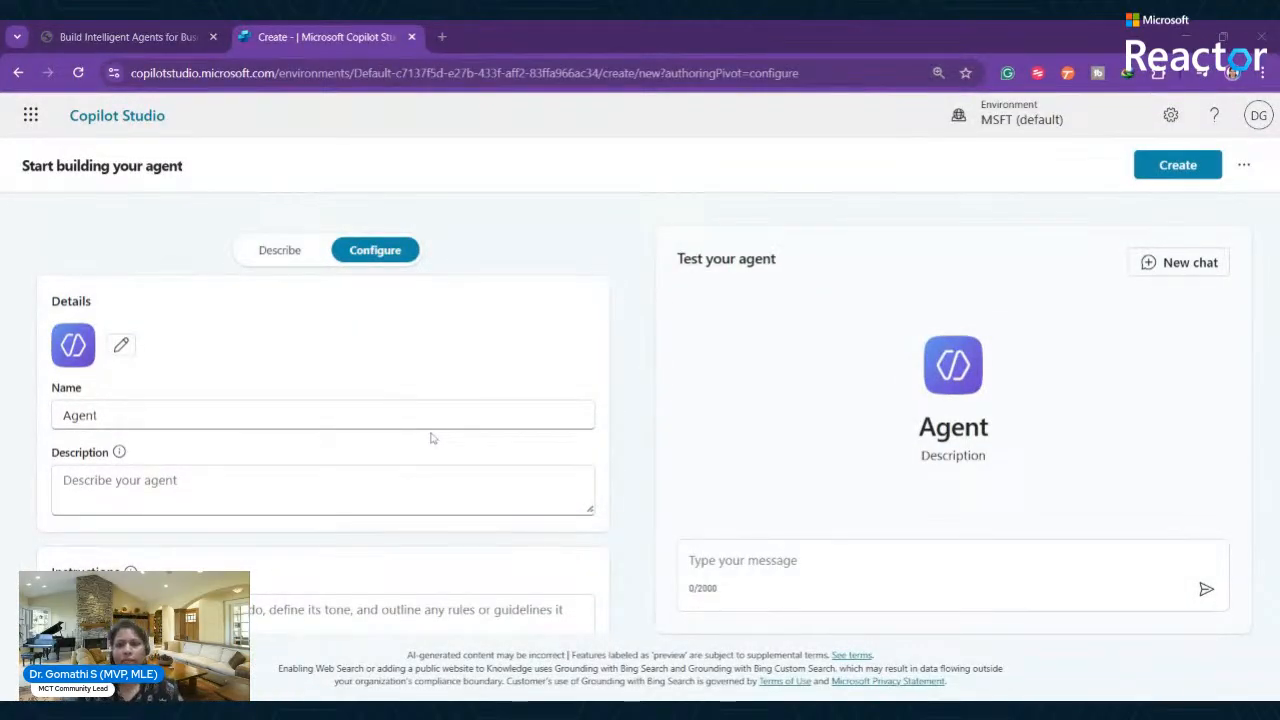
Name the agent "BC Data Model Agent".
left_click(300, 416)
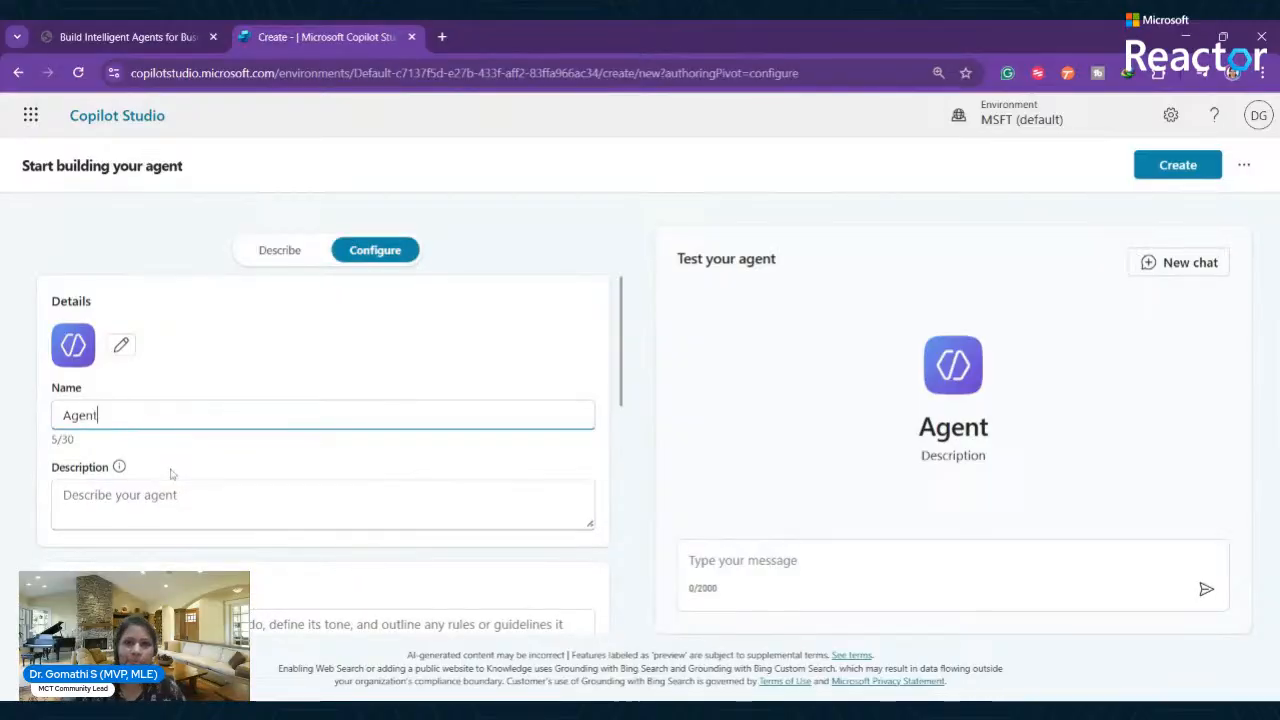
key("ctrl+a")
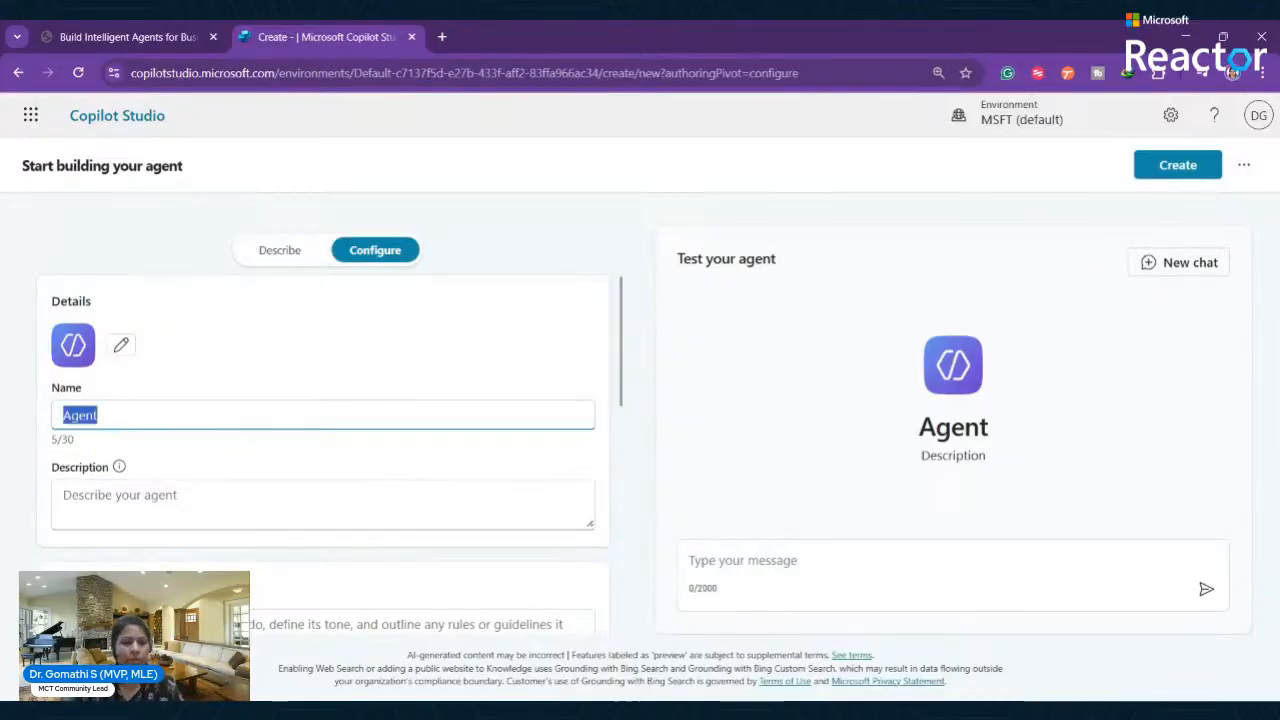
type("BC Data Mo")
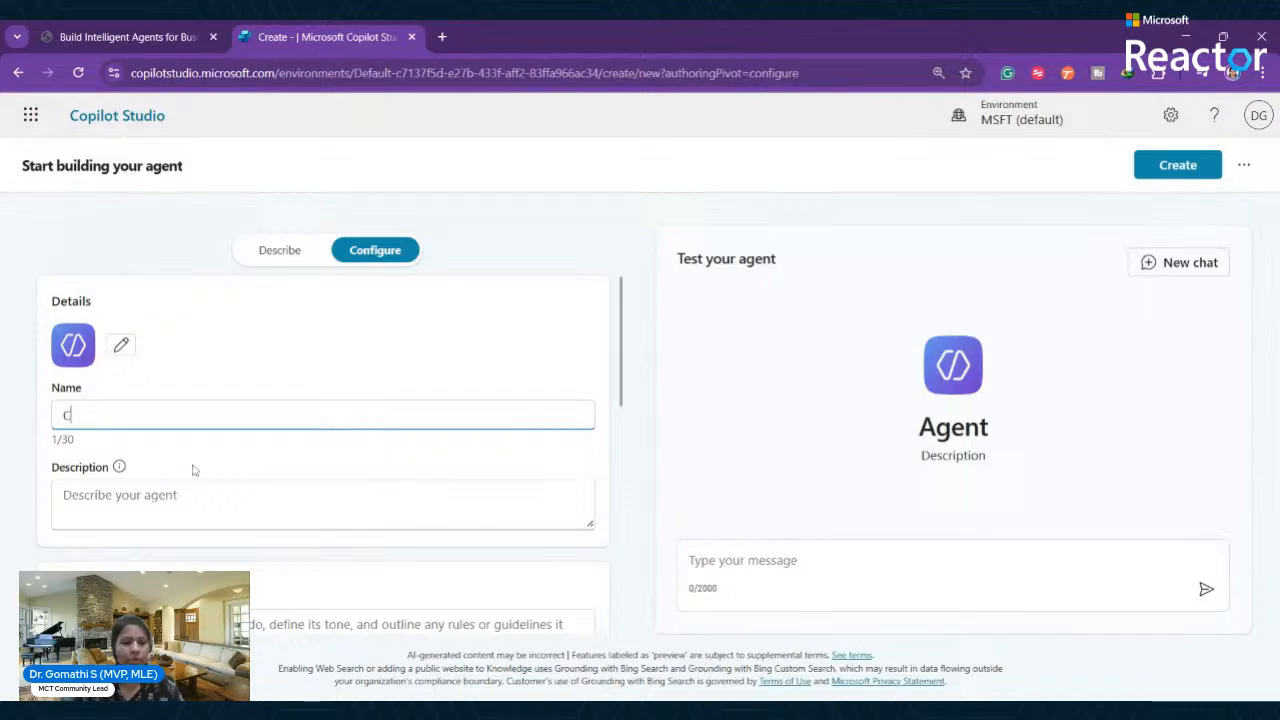
type("del Agent")
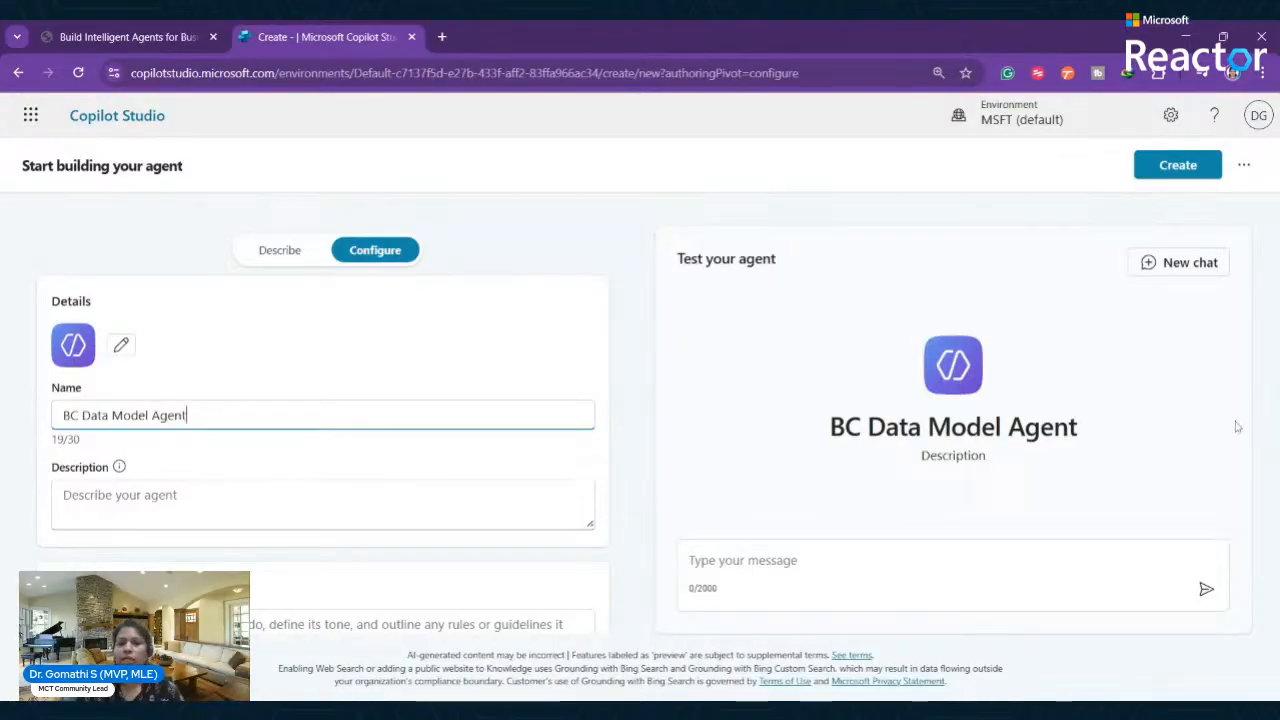
Check how the agent's name is shown in the test preview.
key("ctrl+plus")
key("ctrl+plus")
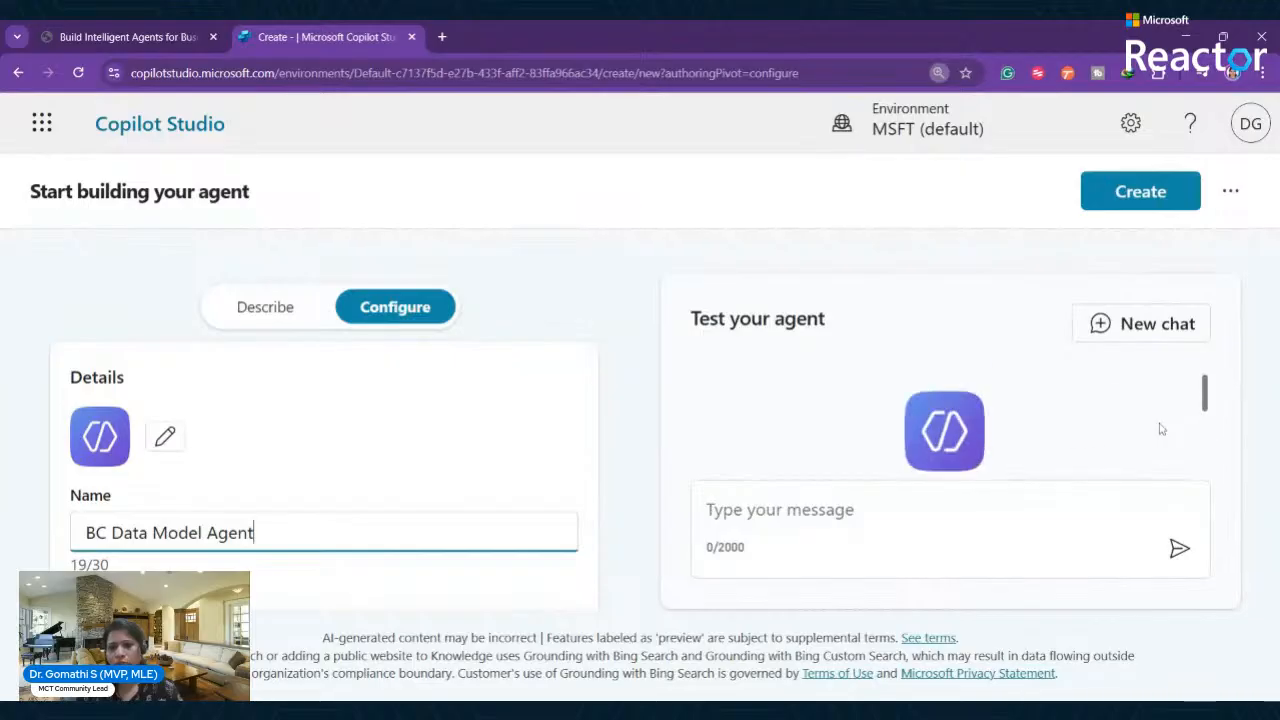
scroll(1121, 432, "down", 2)
scroll(1121, 432, "up", 1)
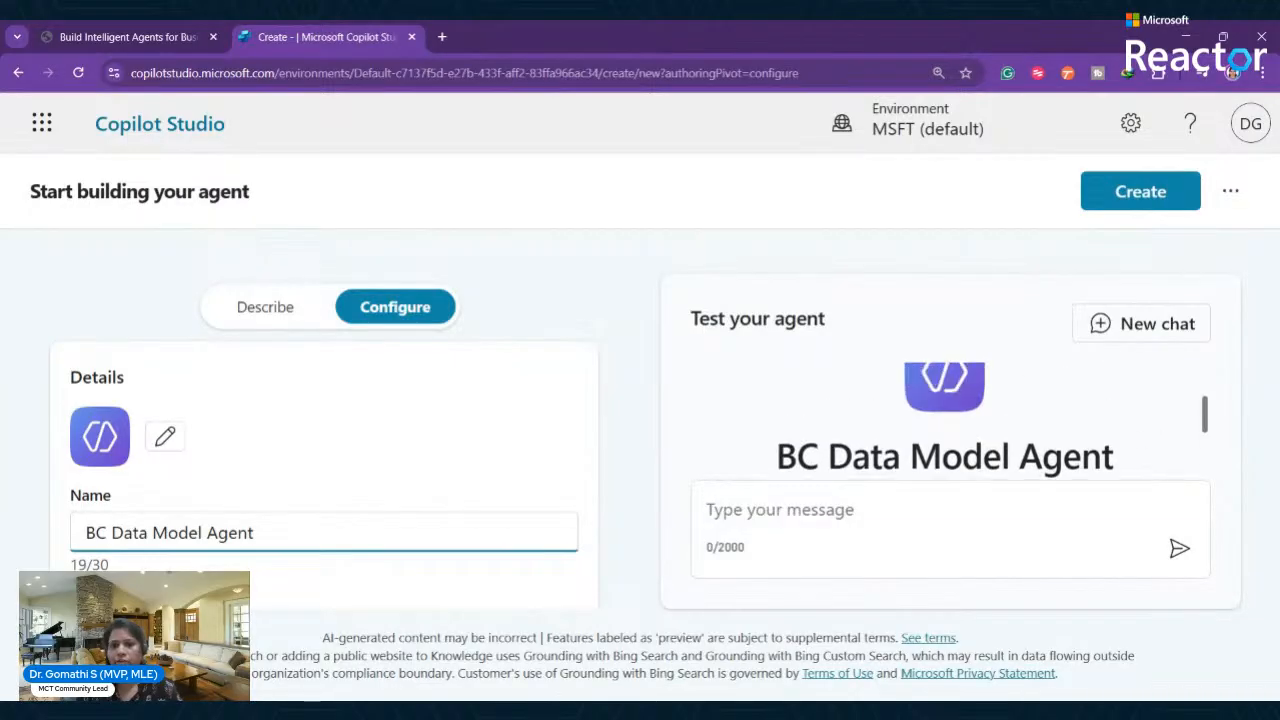
left_click_drag(777, 455, 994, 409)
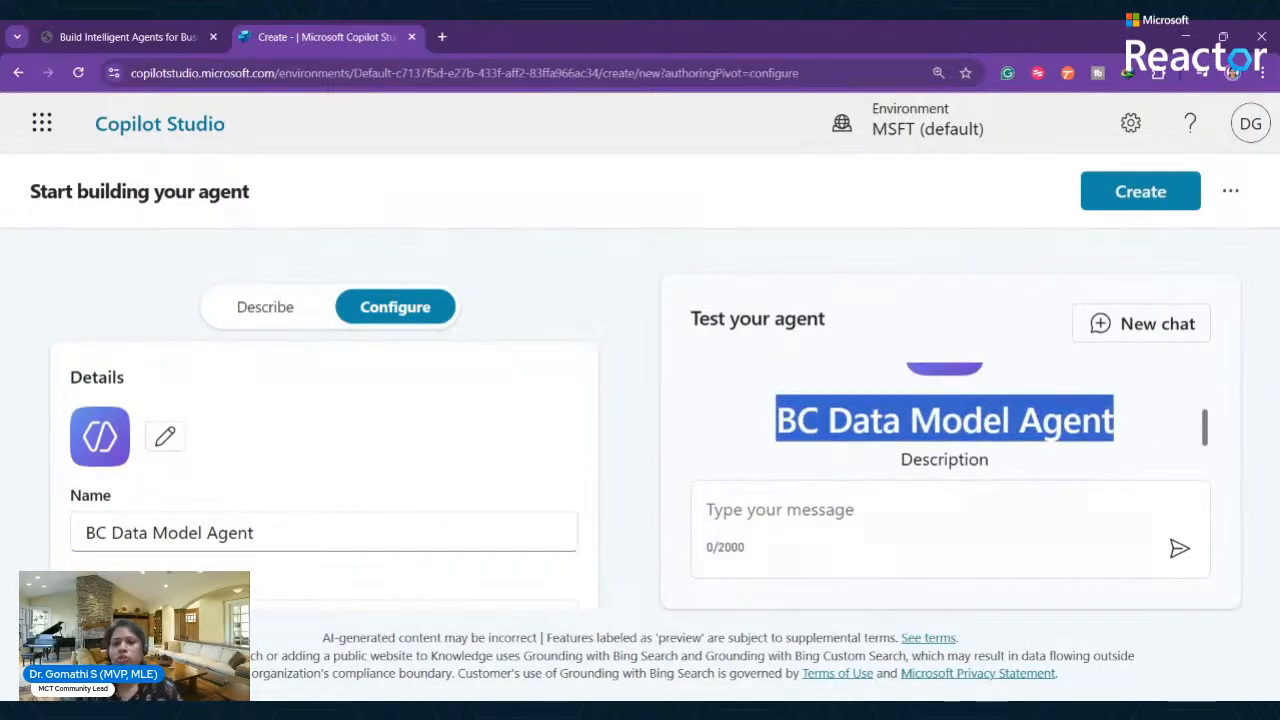
key("ctrl+minus")
key("ctrl+minus")
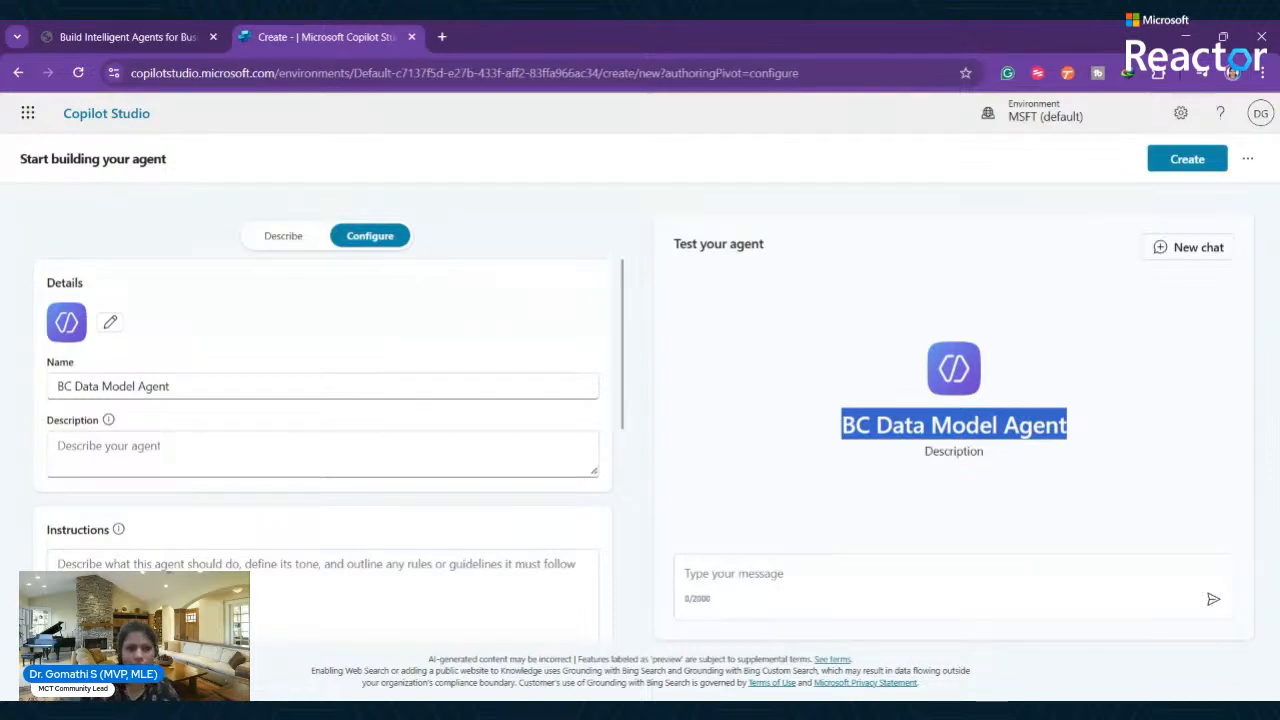
Enter the agent description "Business Central Data model Agent for the developers and consultants".
scroll(320, 351, "down", 1)
left_click(320, 368)
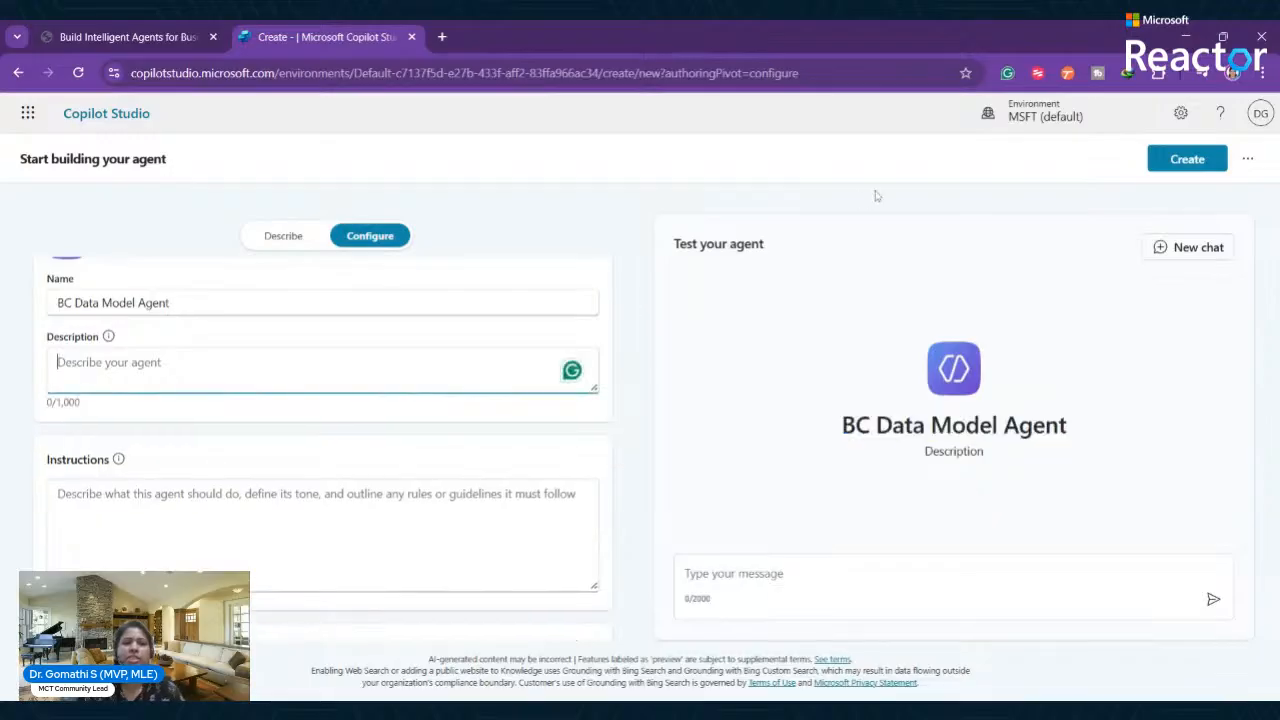
left_click(875, 196)
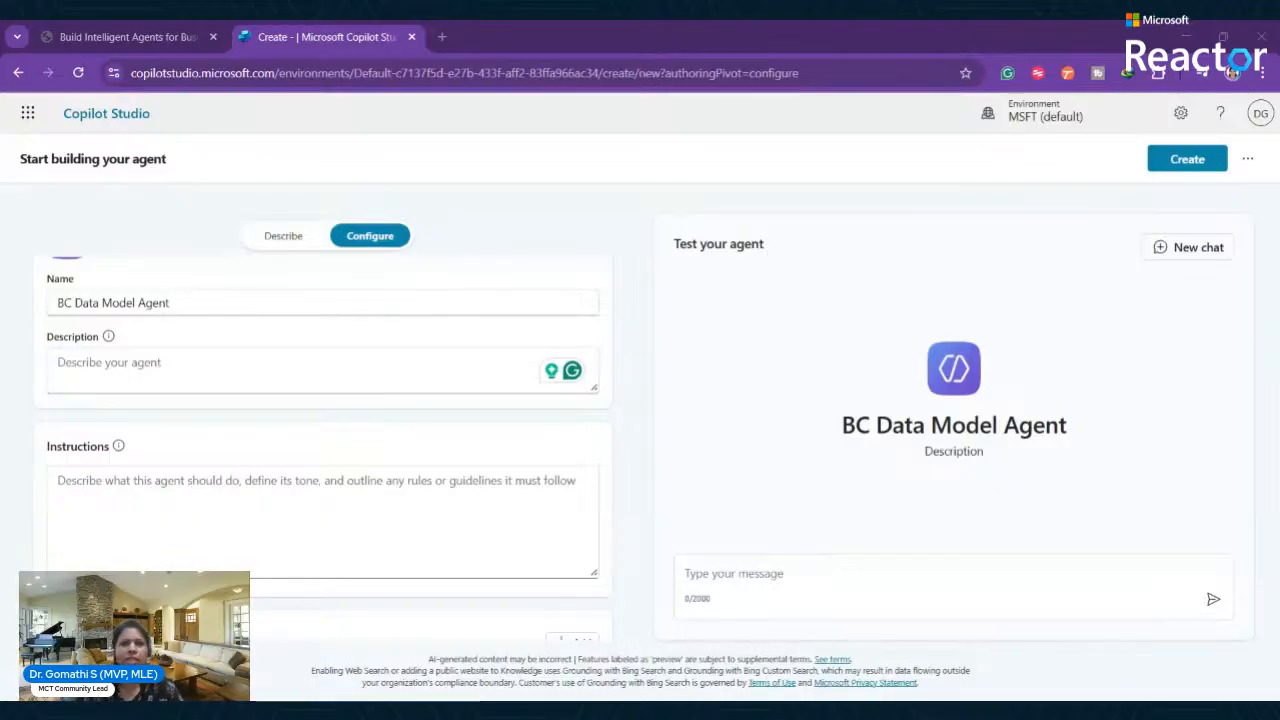
left_click(518, 360)
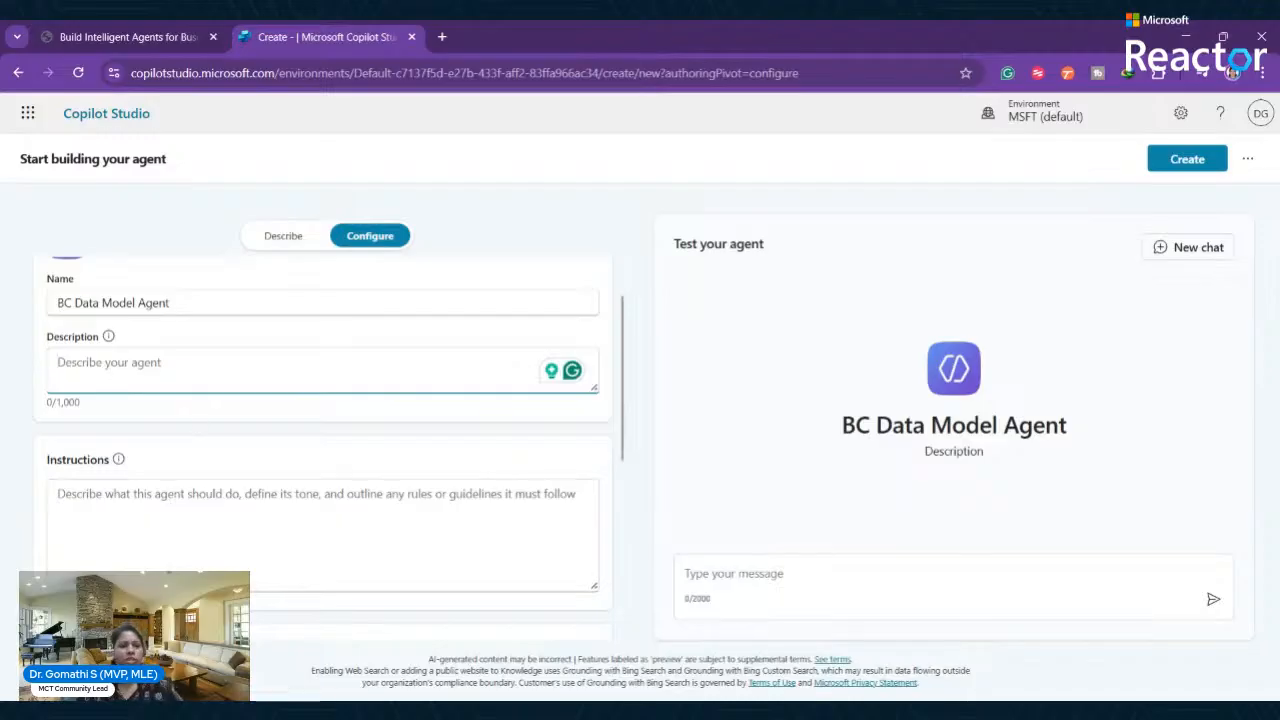
type("Busine")
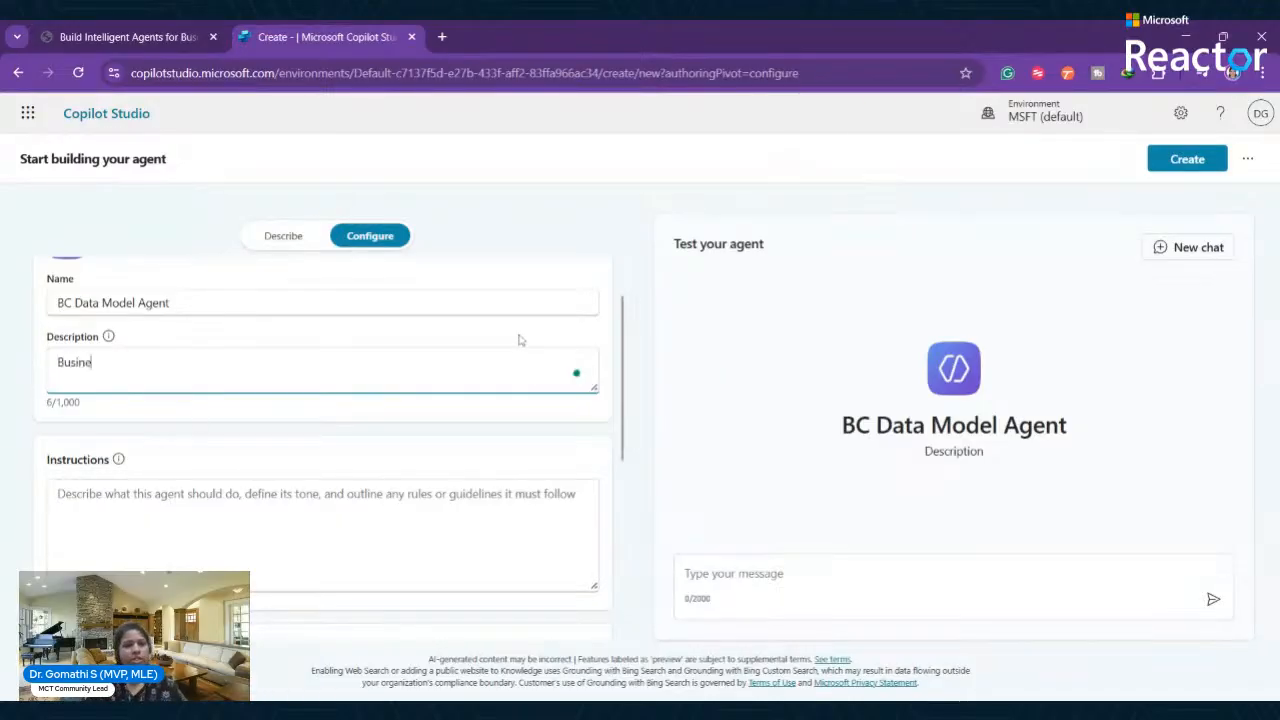
type("sssCent")
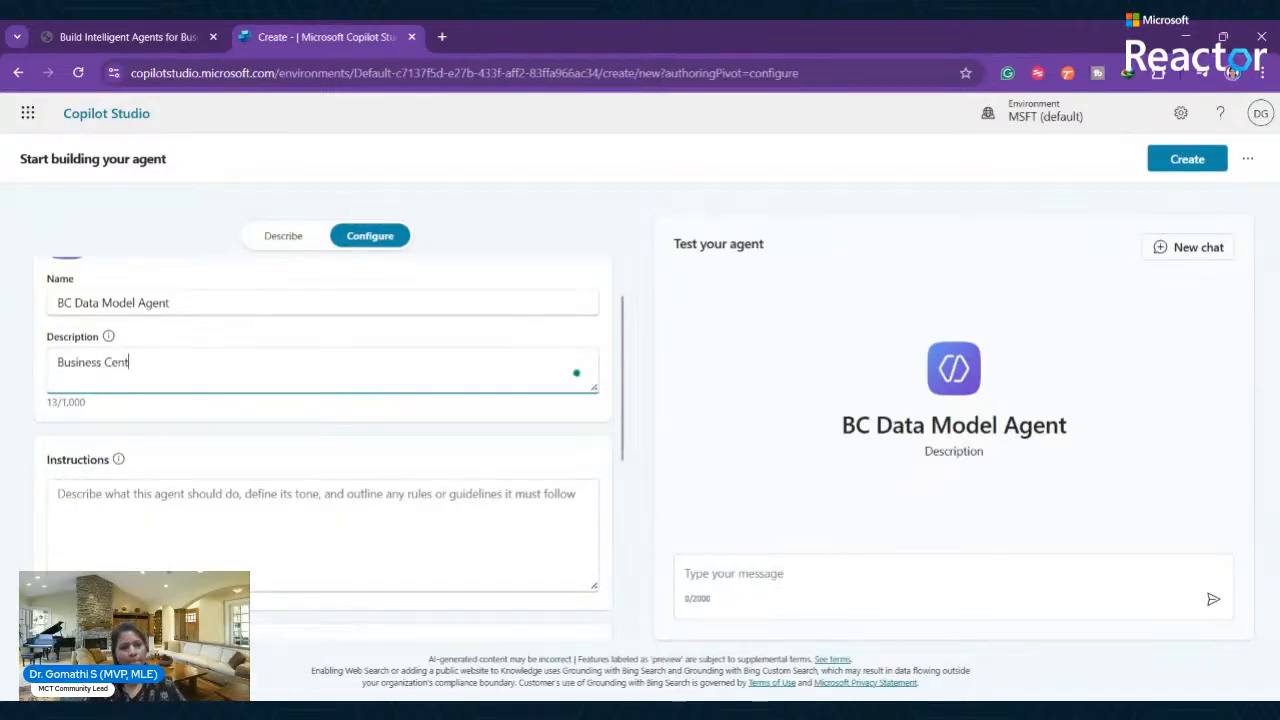
type("ral Data model for")
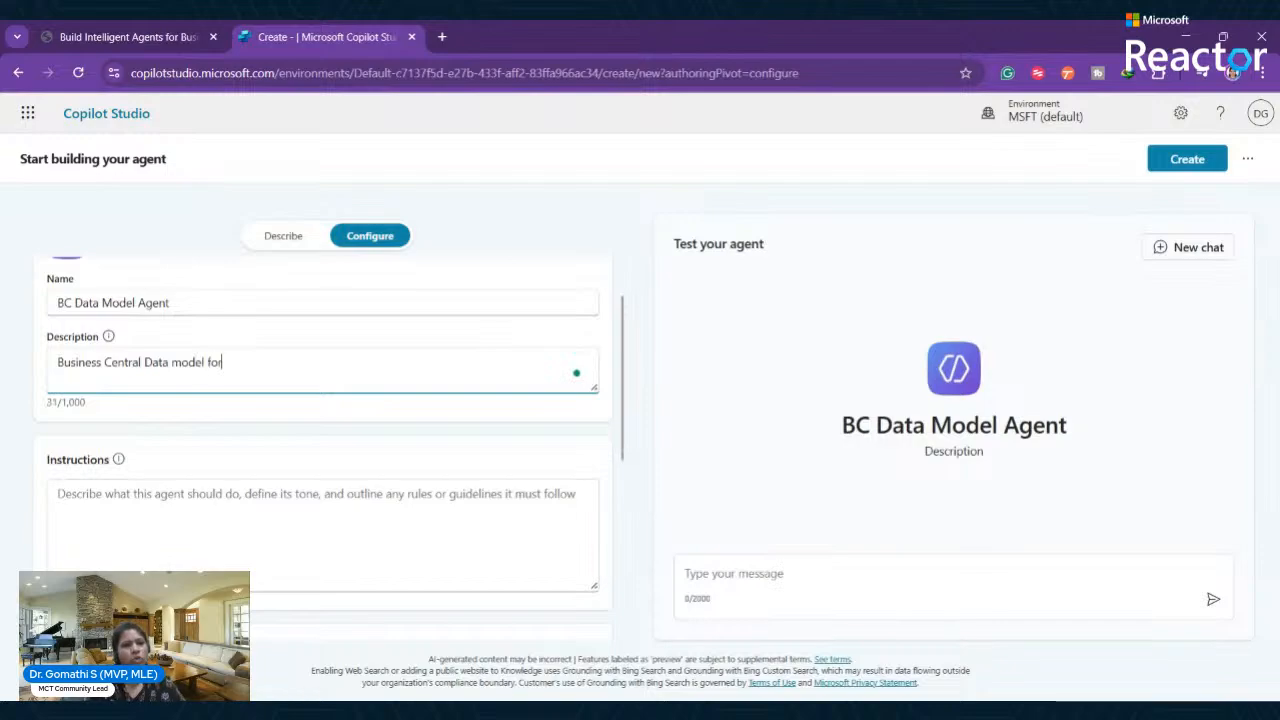
key("BackSpace")
key("BackSpace")
key("BackSpace")
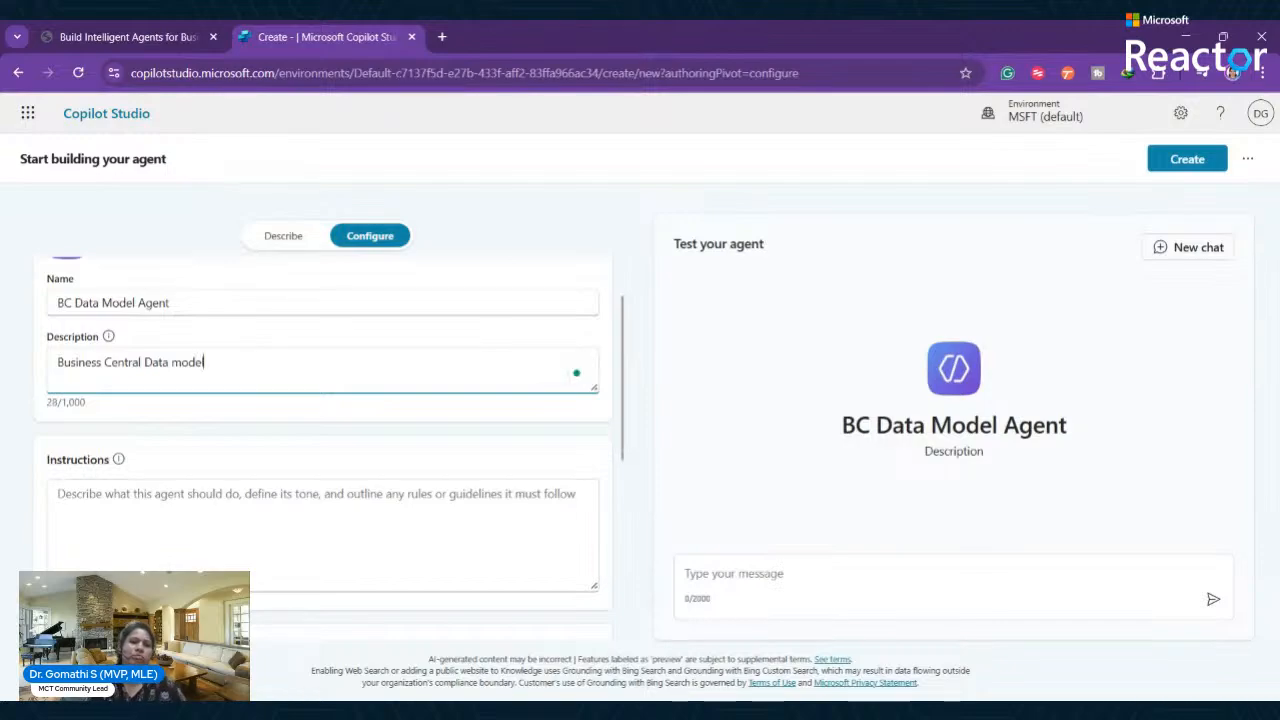
type("Agent for the ")
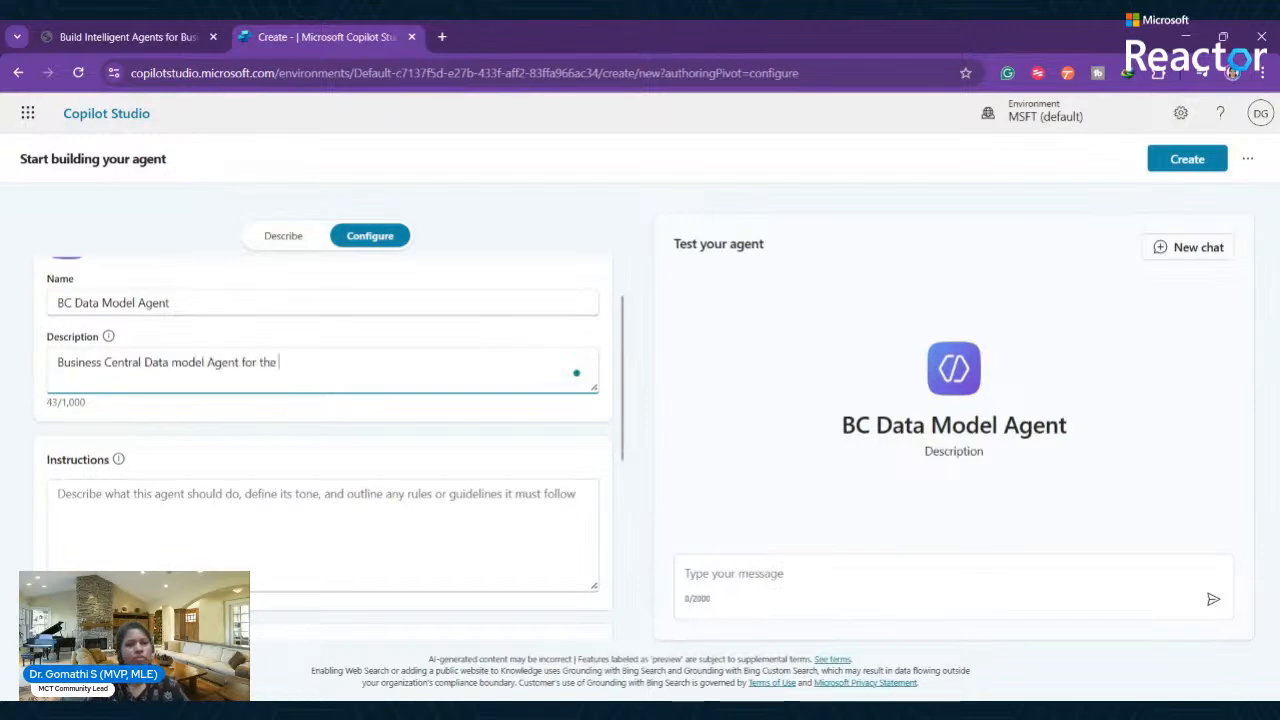
type("developers and ")
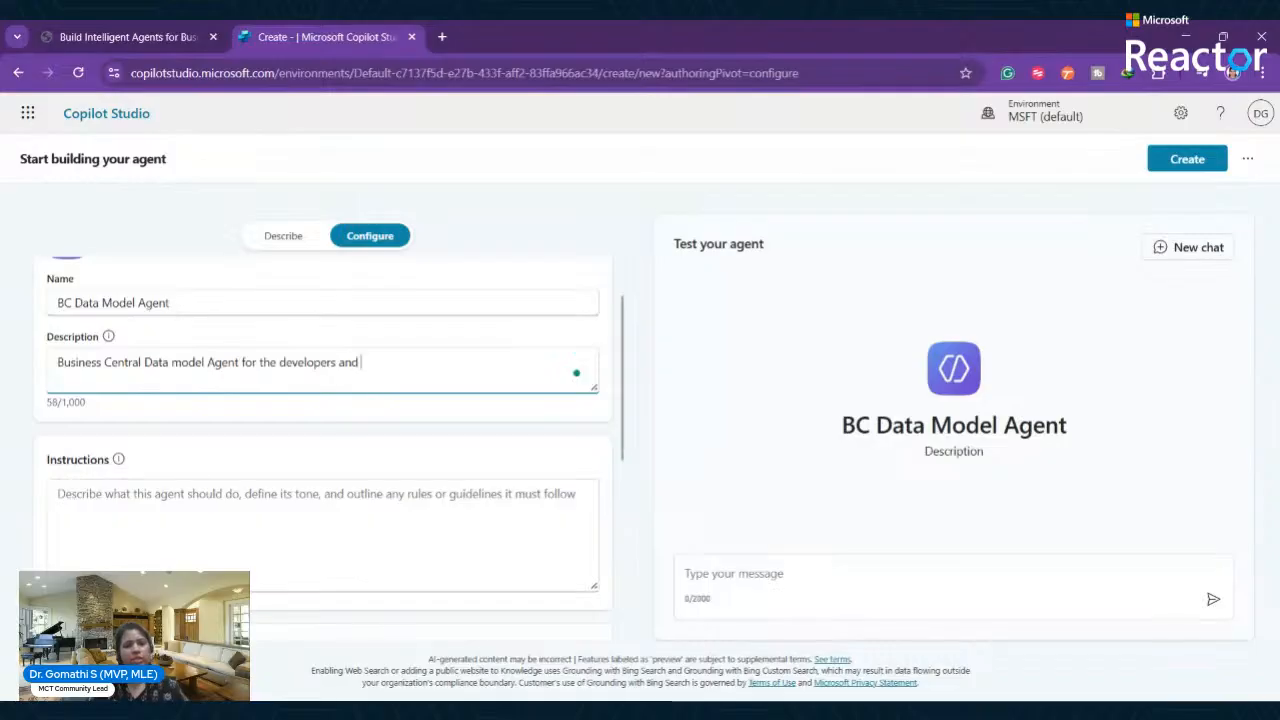
type("consultants")
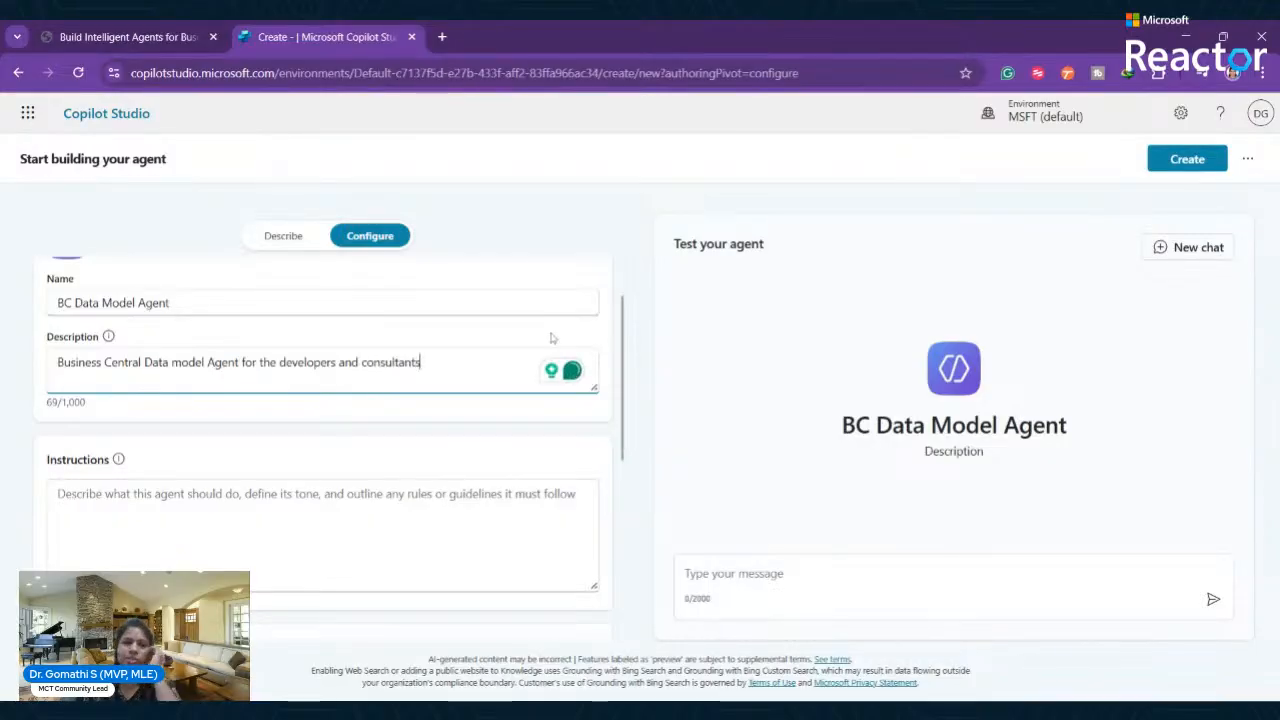
Begin the agent's instructions with "Be friendly with the clients.".
scroll(551, 338, "down", 2)
scroll(551, 338, "up", 1)
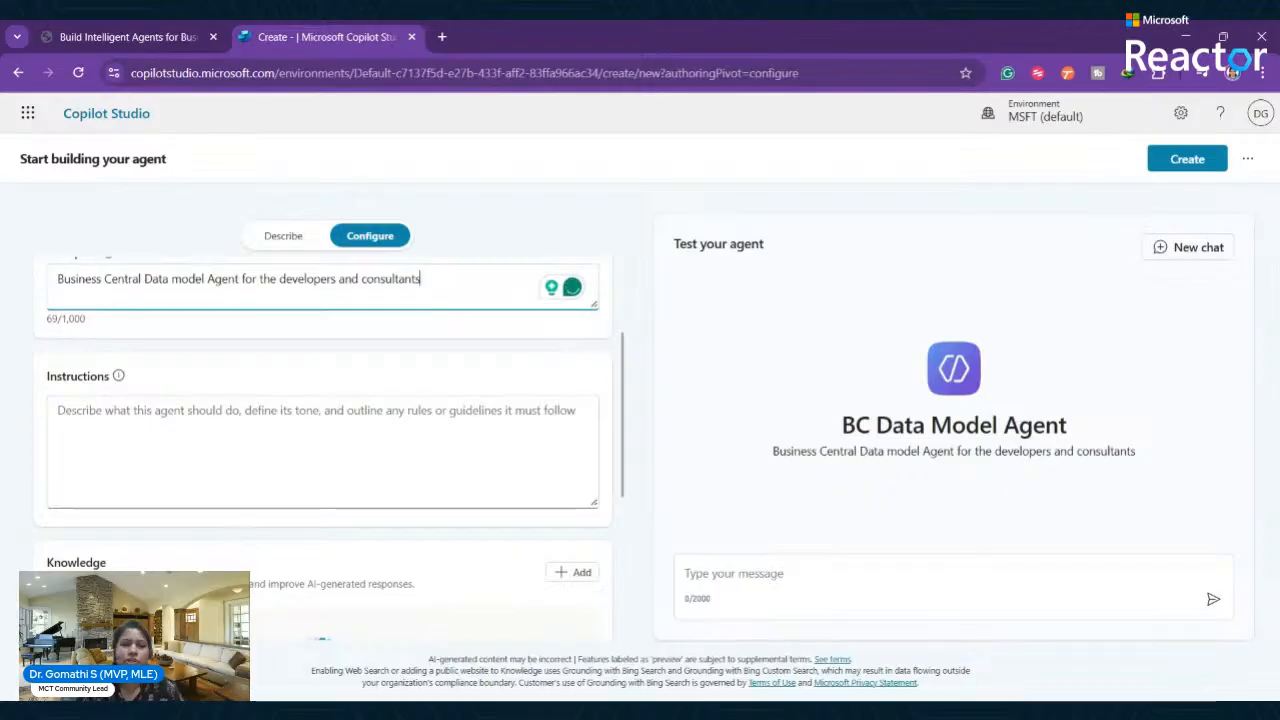
left_click(323, 450)
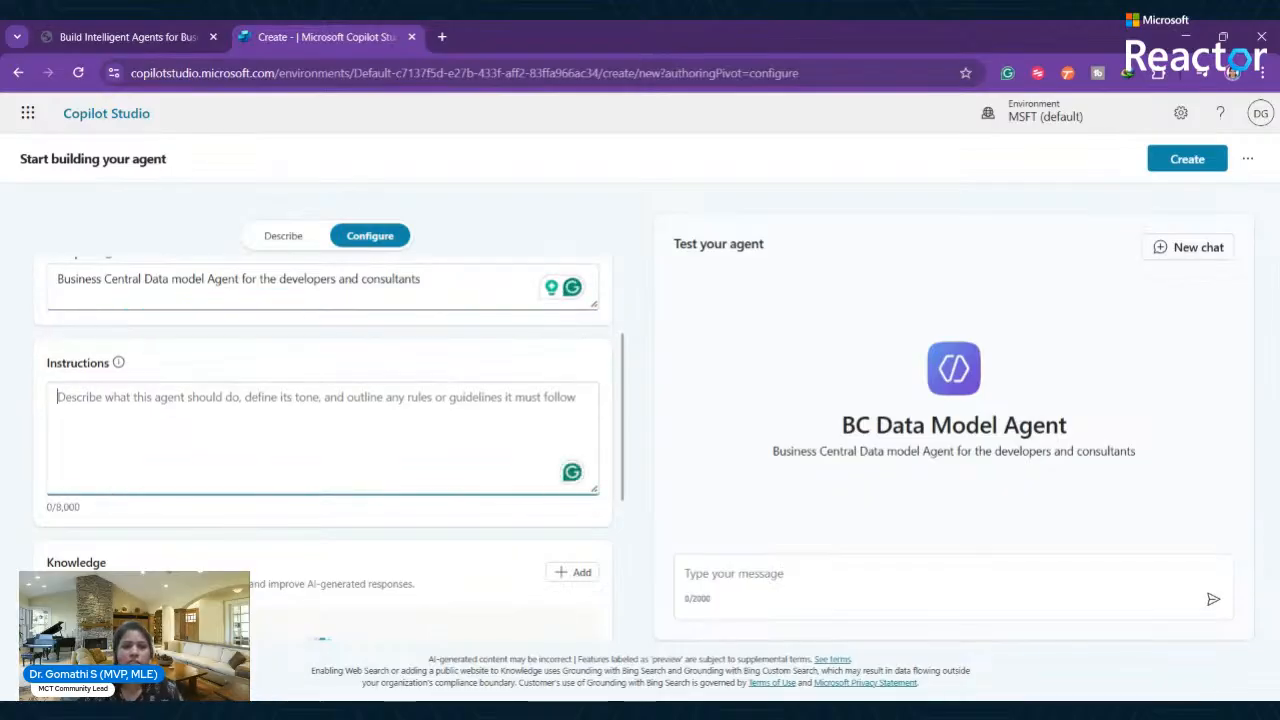
scroll(323, 450, "up", 2)
scroll(323, 450, "down", 2)
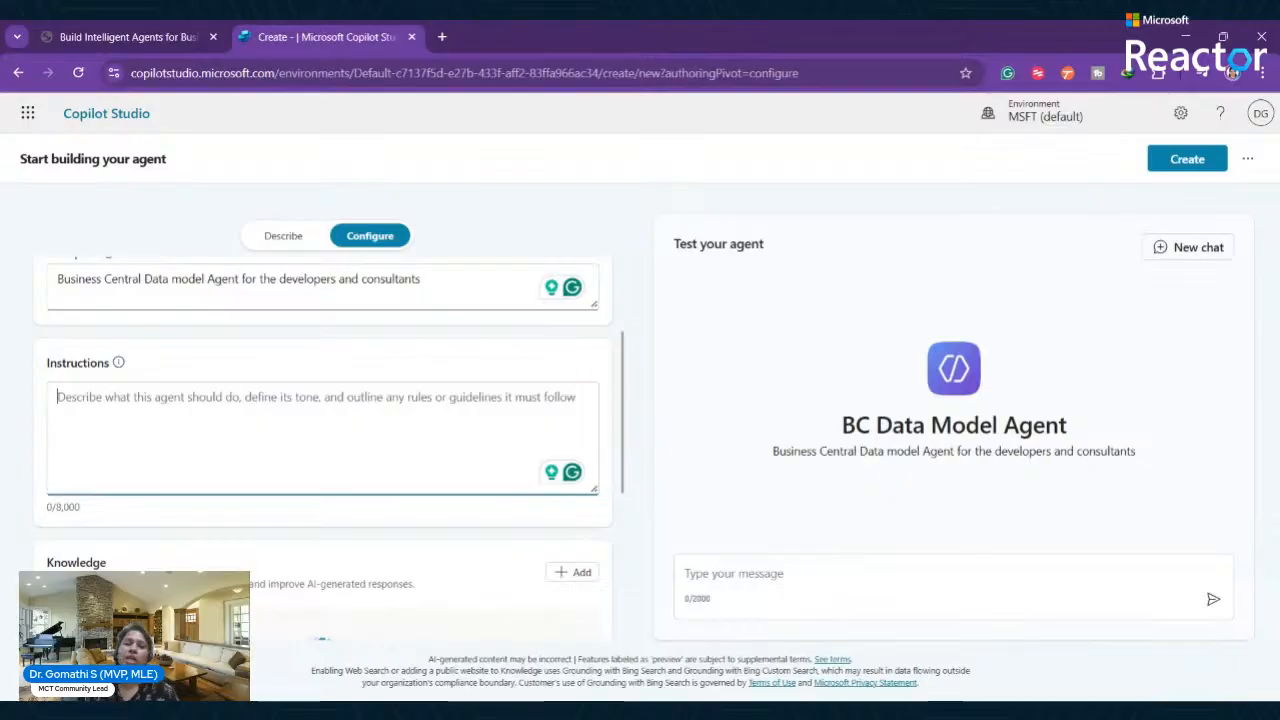
key("alt+Tab")
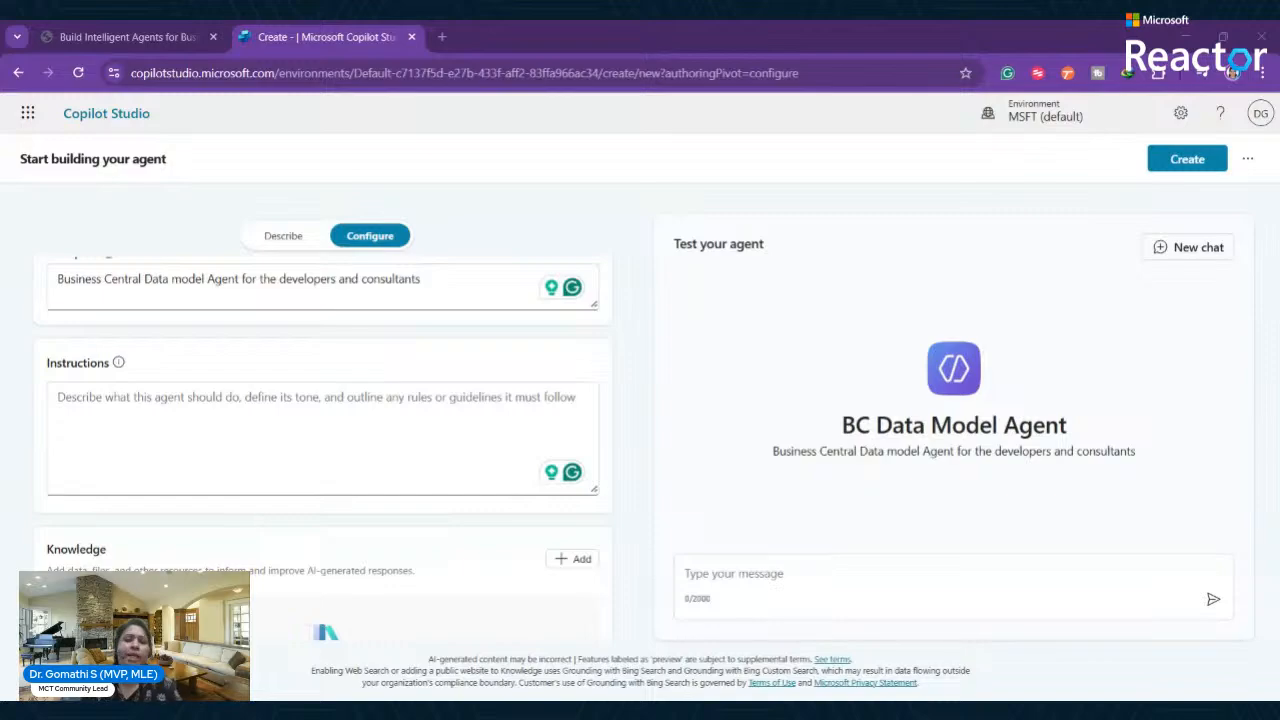
left_click(300, 428)
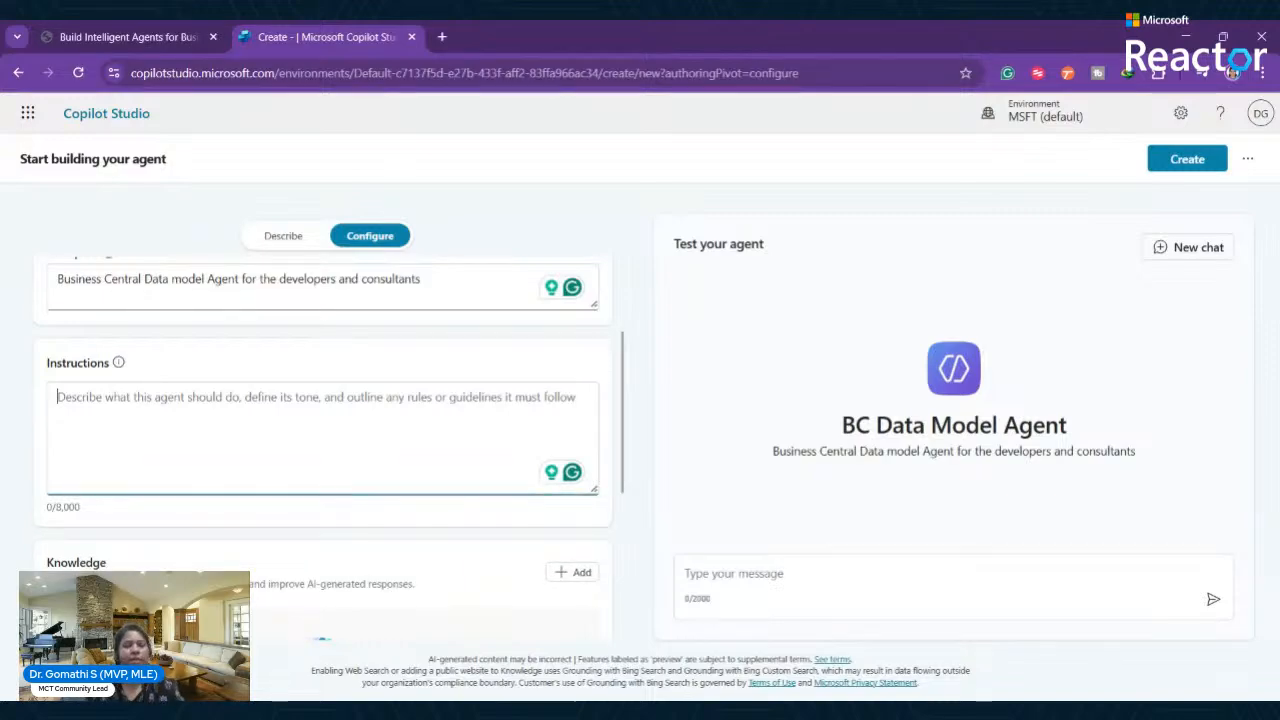
type("Be friendlyt")
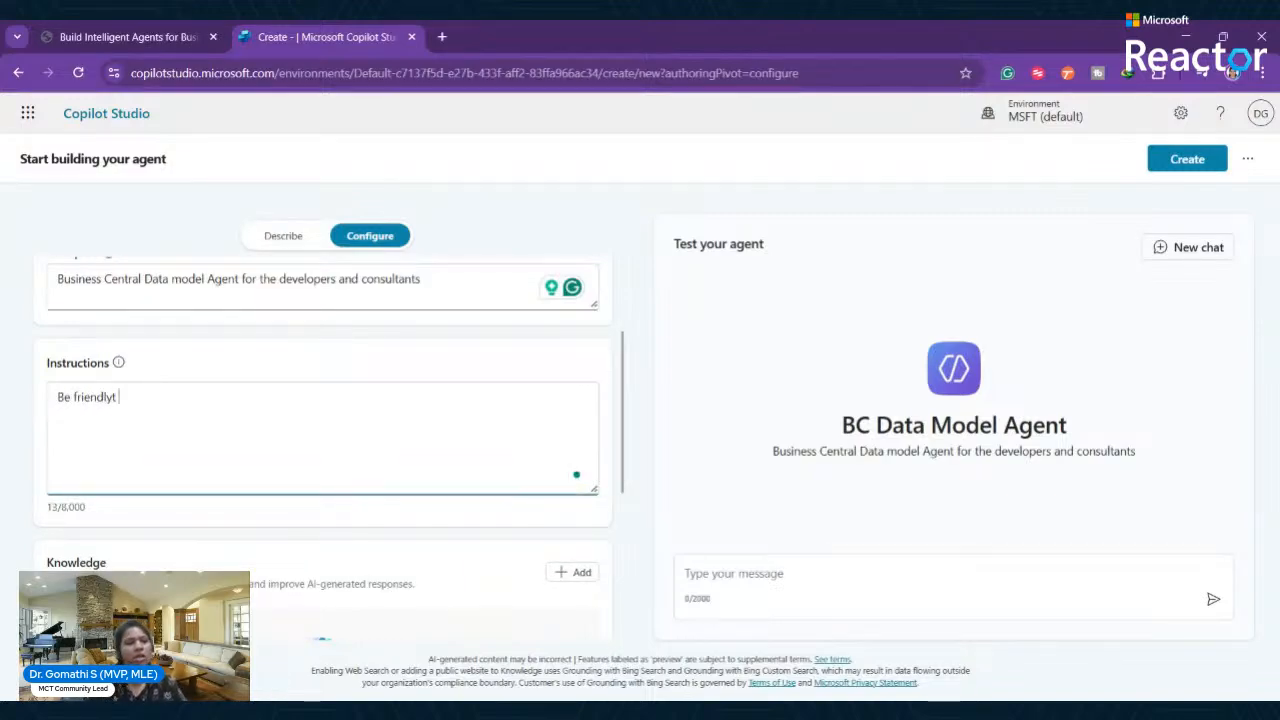
key("BackSpace")
type("wit ")
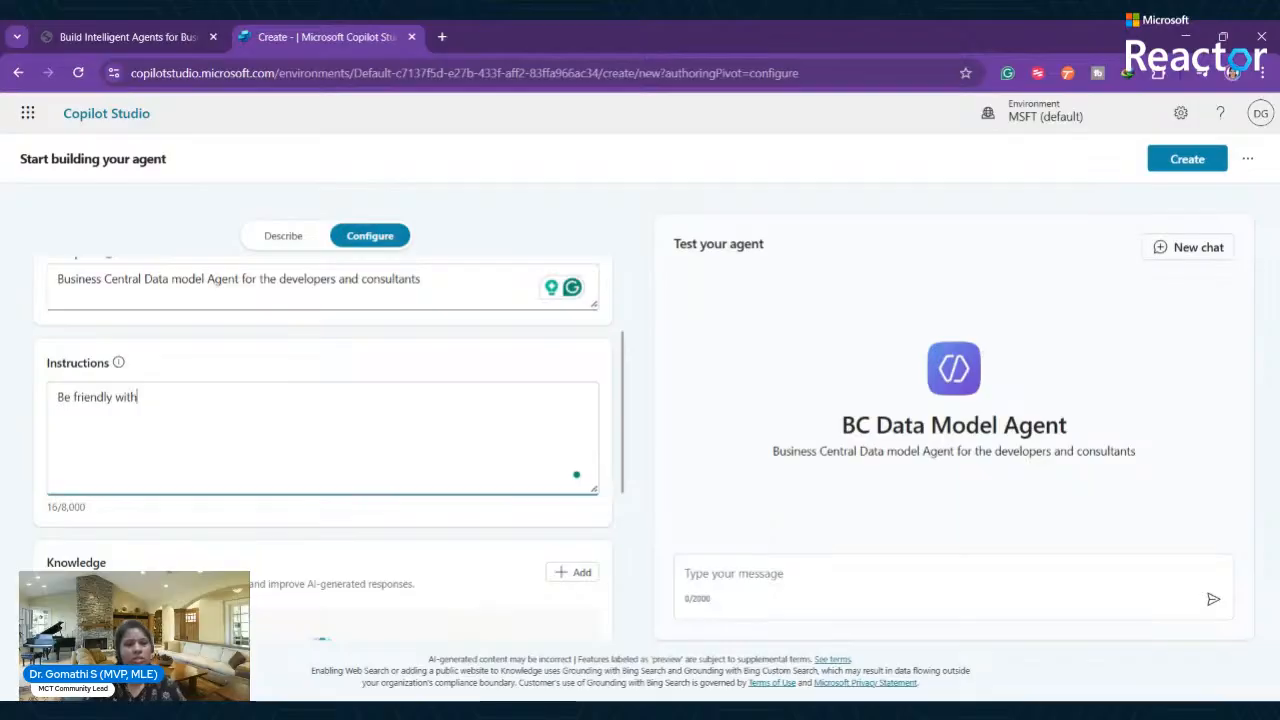
type(" the clients. A")
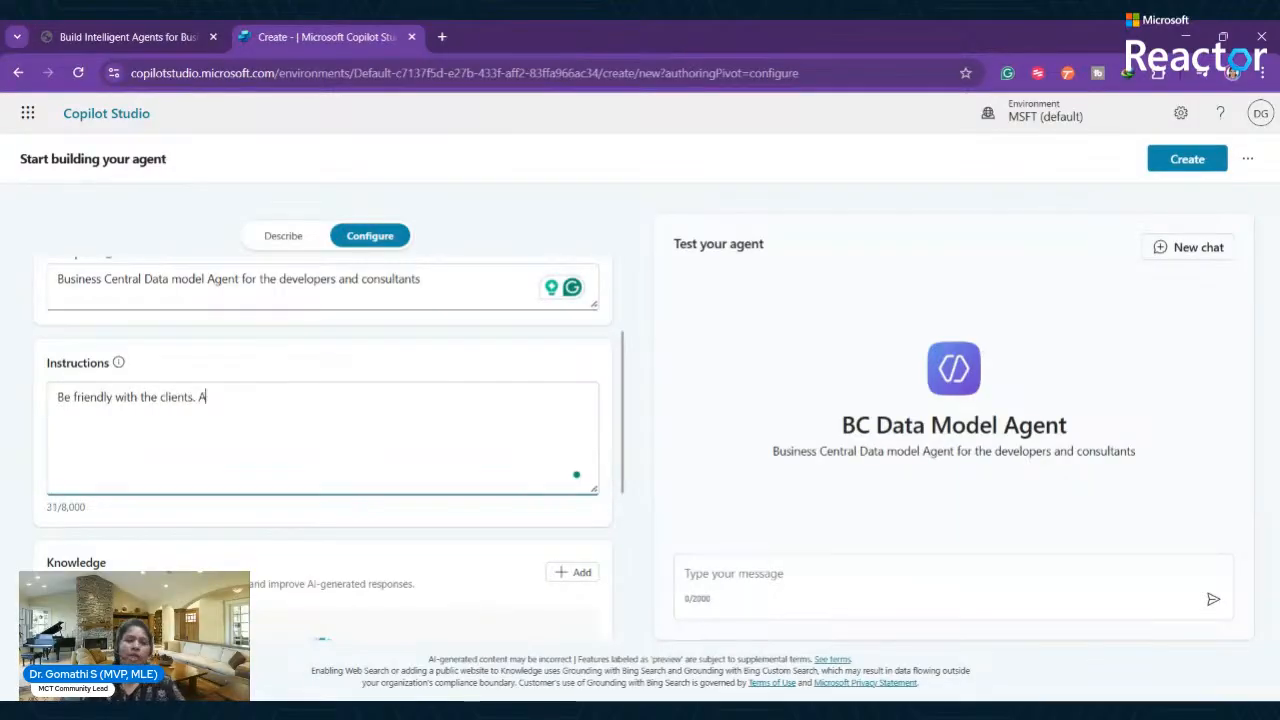
Add the instruction "Always reply only with the table name and the table id" after the first sentence.
type("sk")
key("BackSpace")
key("BackSpace")
type("l")
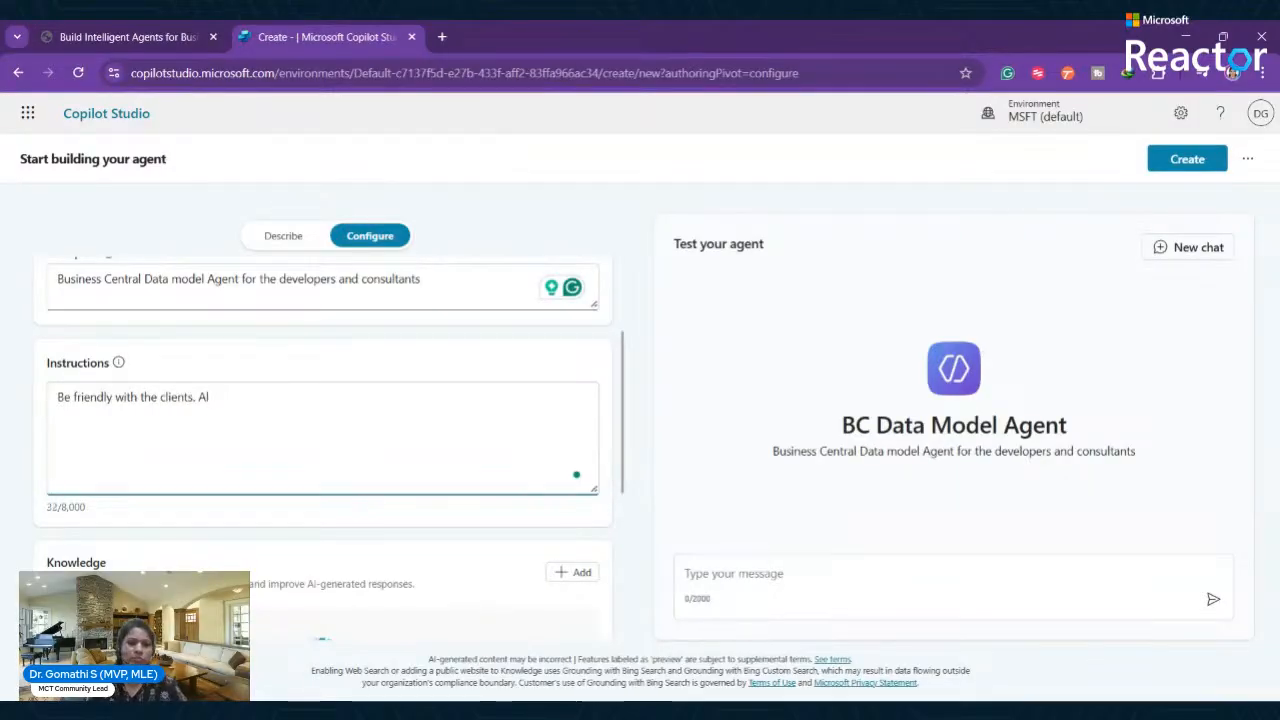
type("ways reply ")
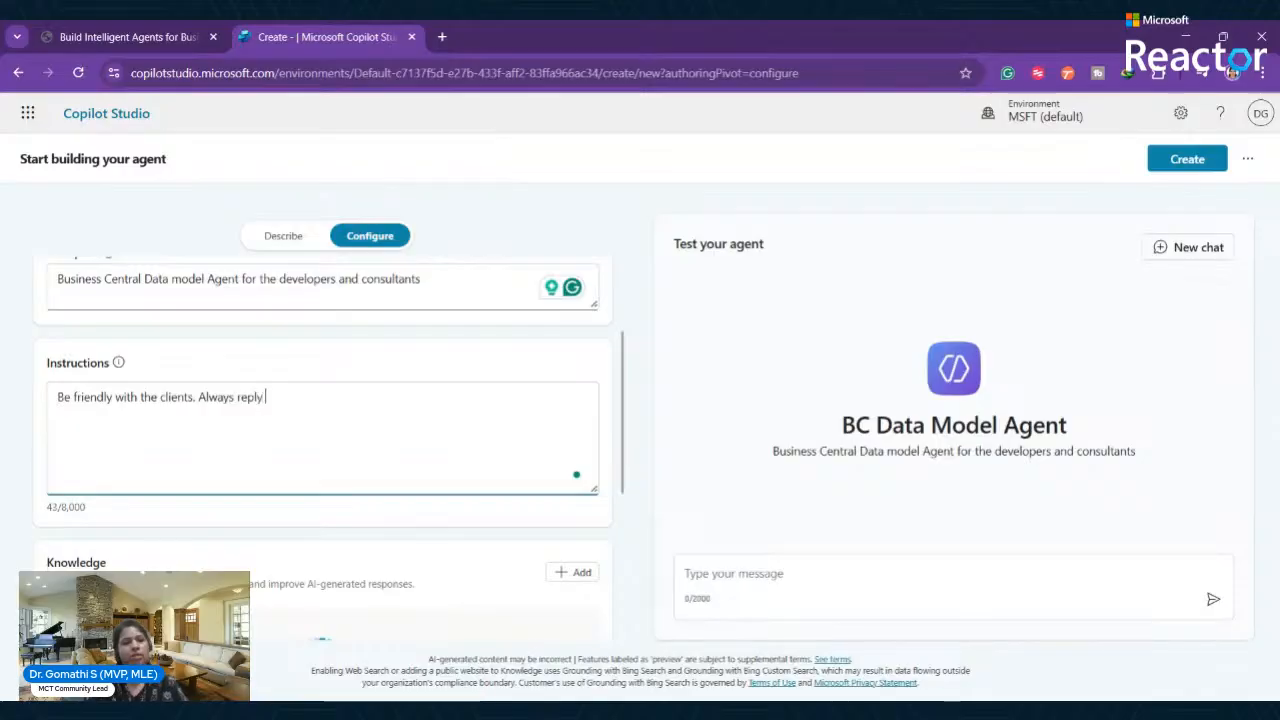
type("only wit")
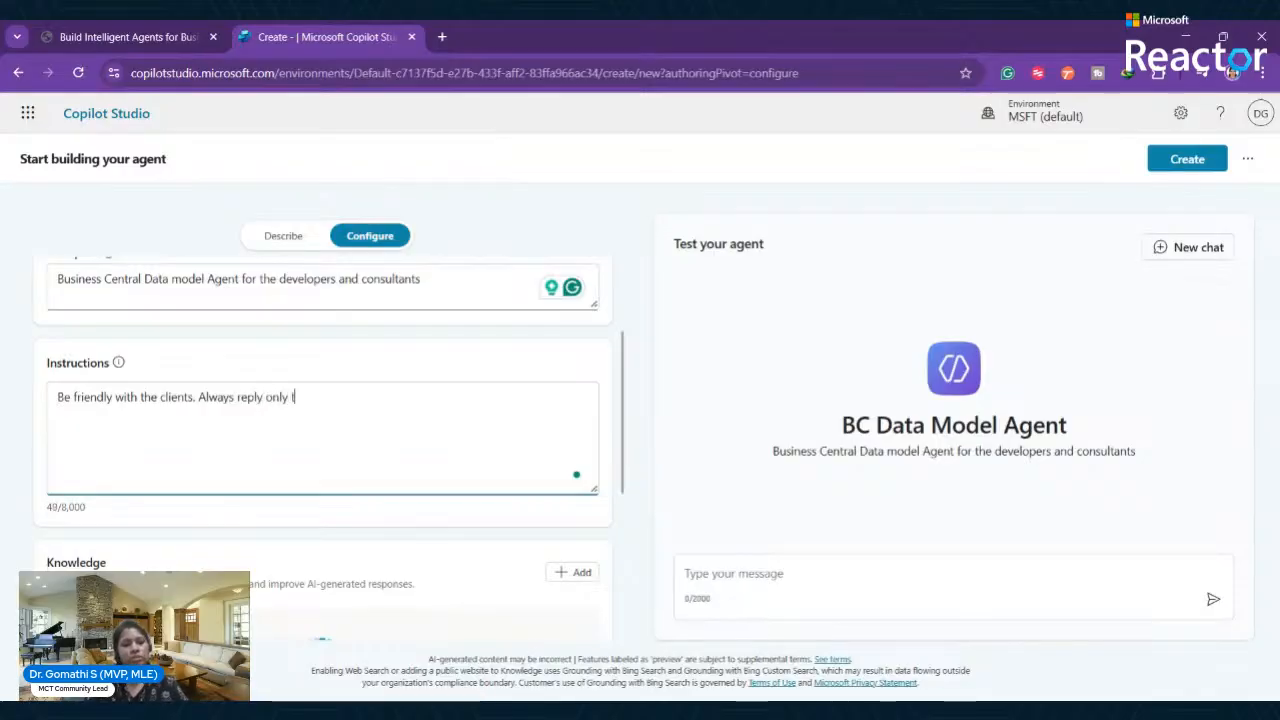
type("h t")
type("able")
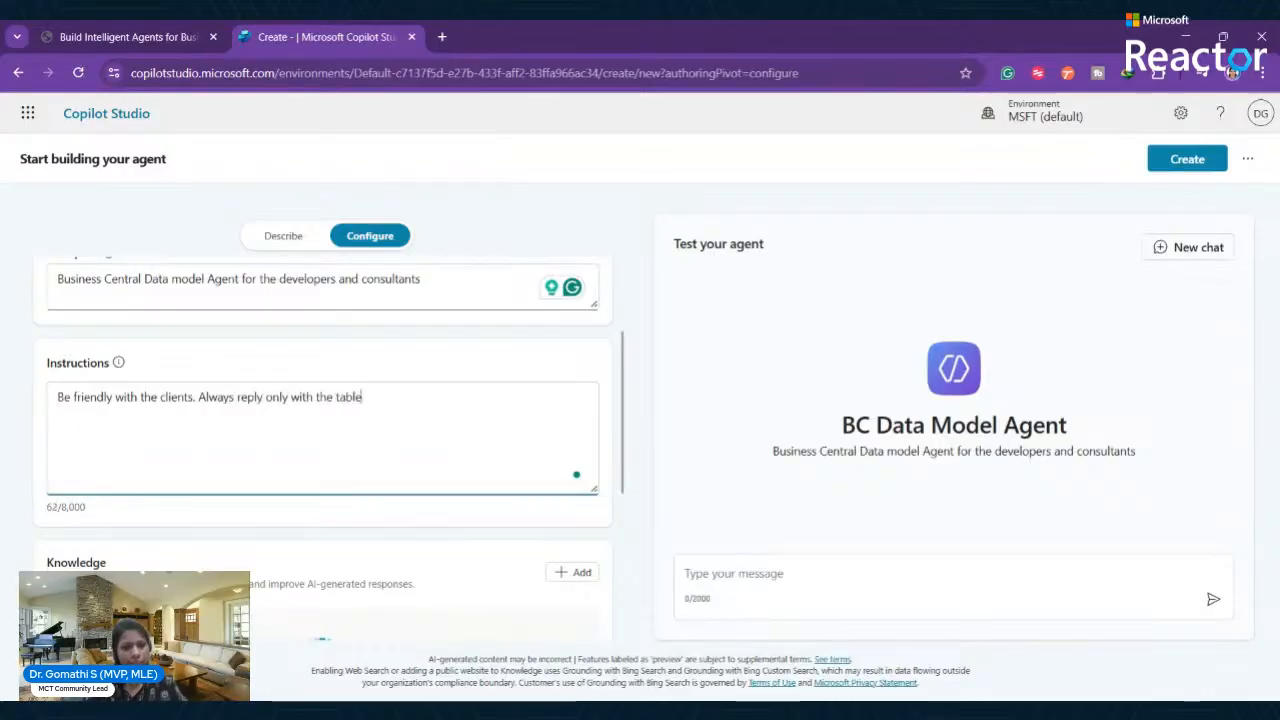
type(" naeme and th")
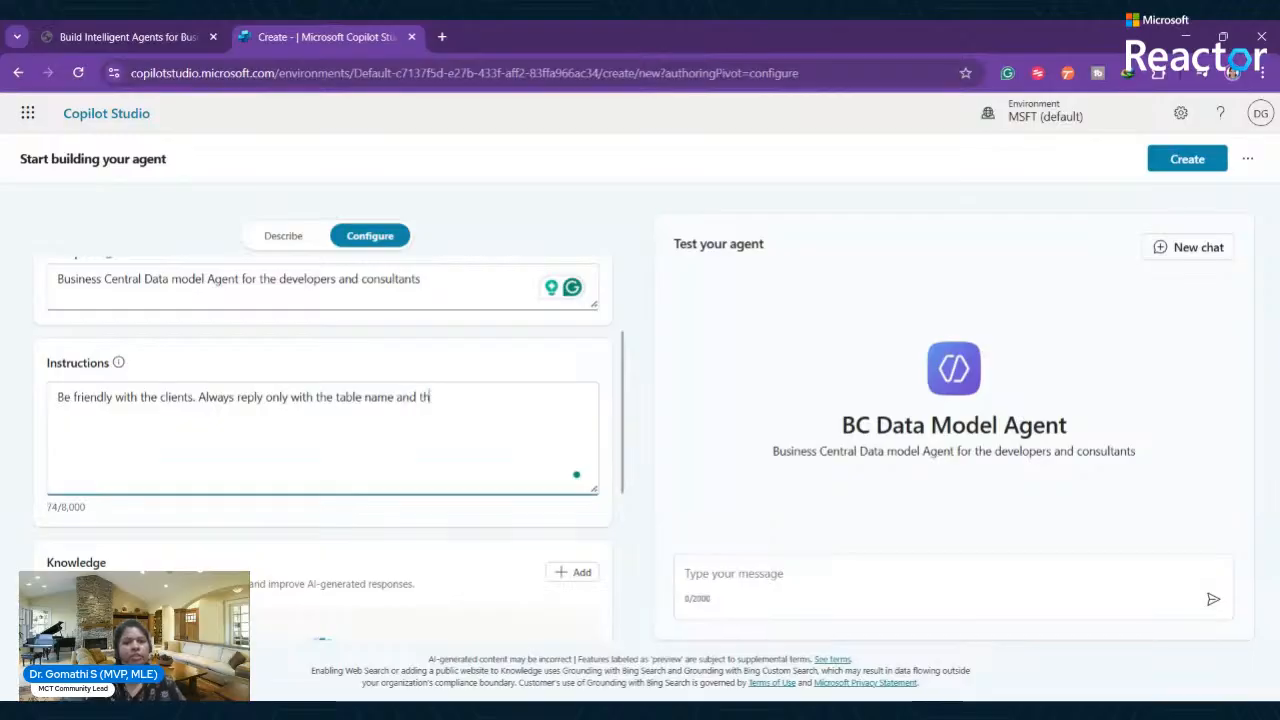
type("e table o")
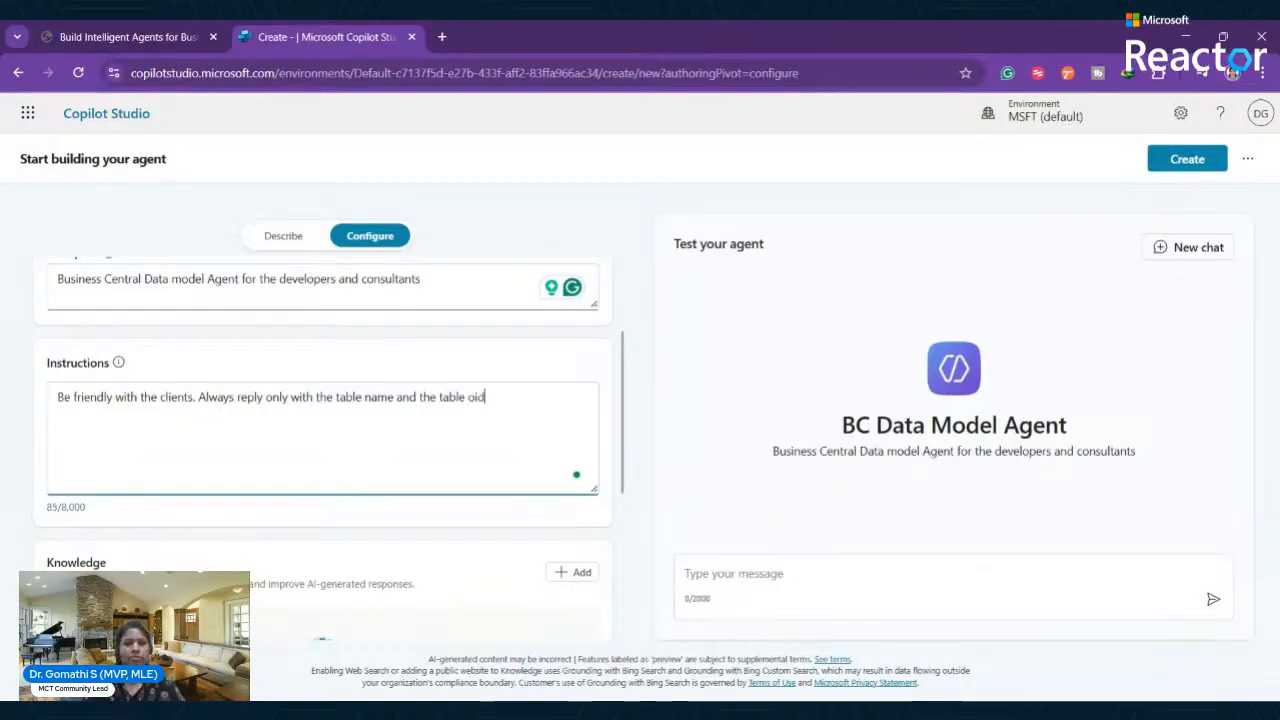
type("id")
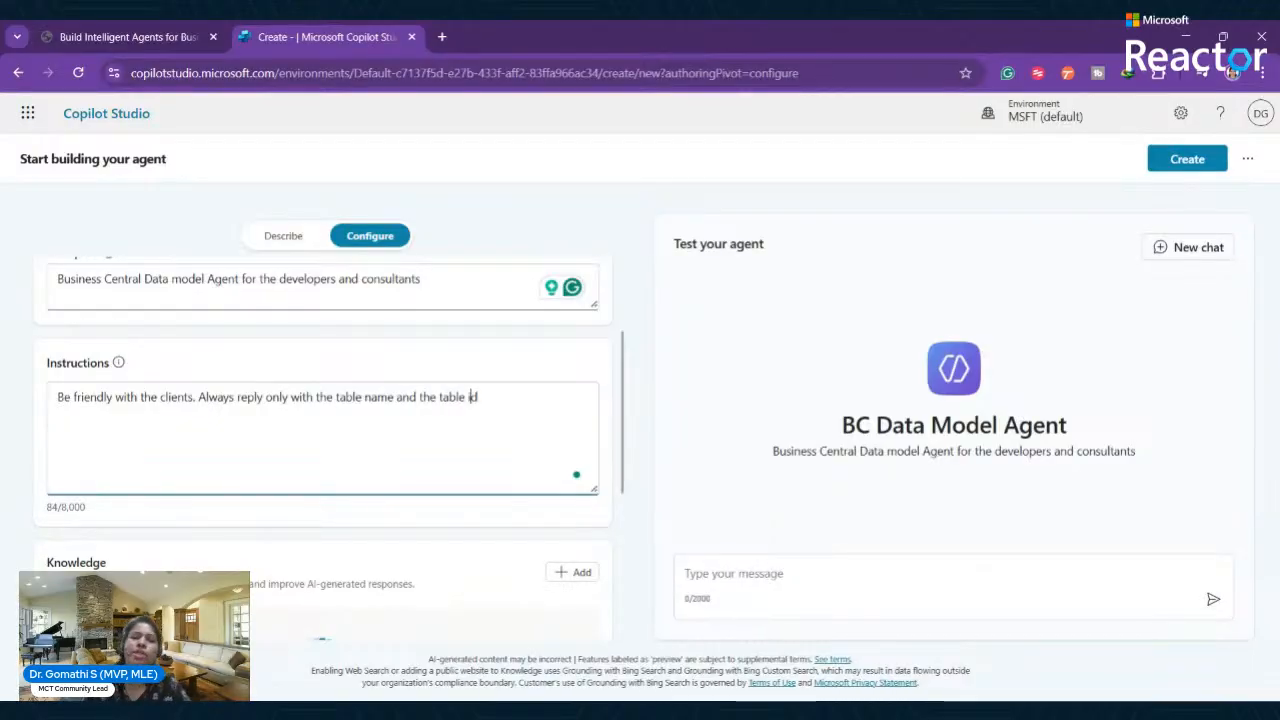
Replace "table" with "object" before "name" in the instructions.
left_click(362, 397)
key("BackSpace")
key("BackSpace")
key("BackSpace")
key("BackSpace")
key("BackSpace")
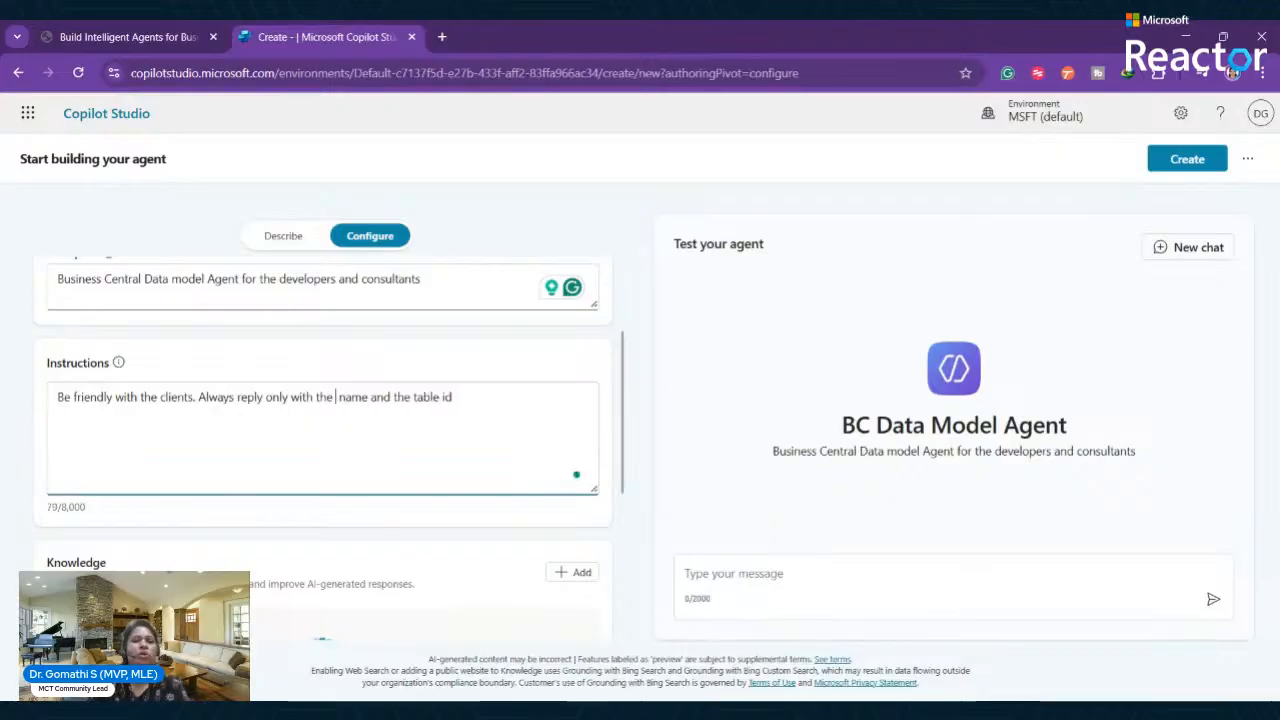
type("object")
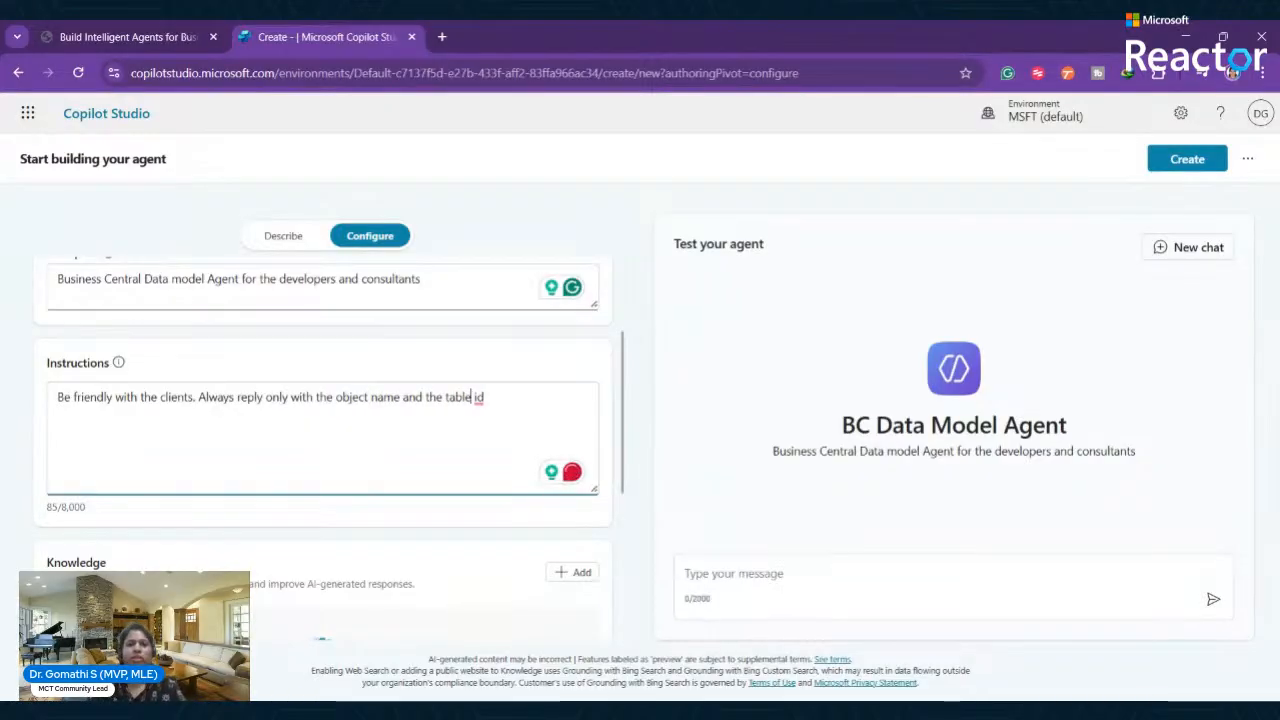
Change "the table id" to "the object id" and end the instruction sentence with a period.
left_click(471, 397)
key("BackSpace")
key("BackSpace")
key("BackSpace")
key("BackSpace")
key("BackSpace")
type("objec")
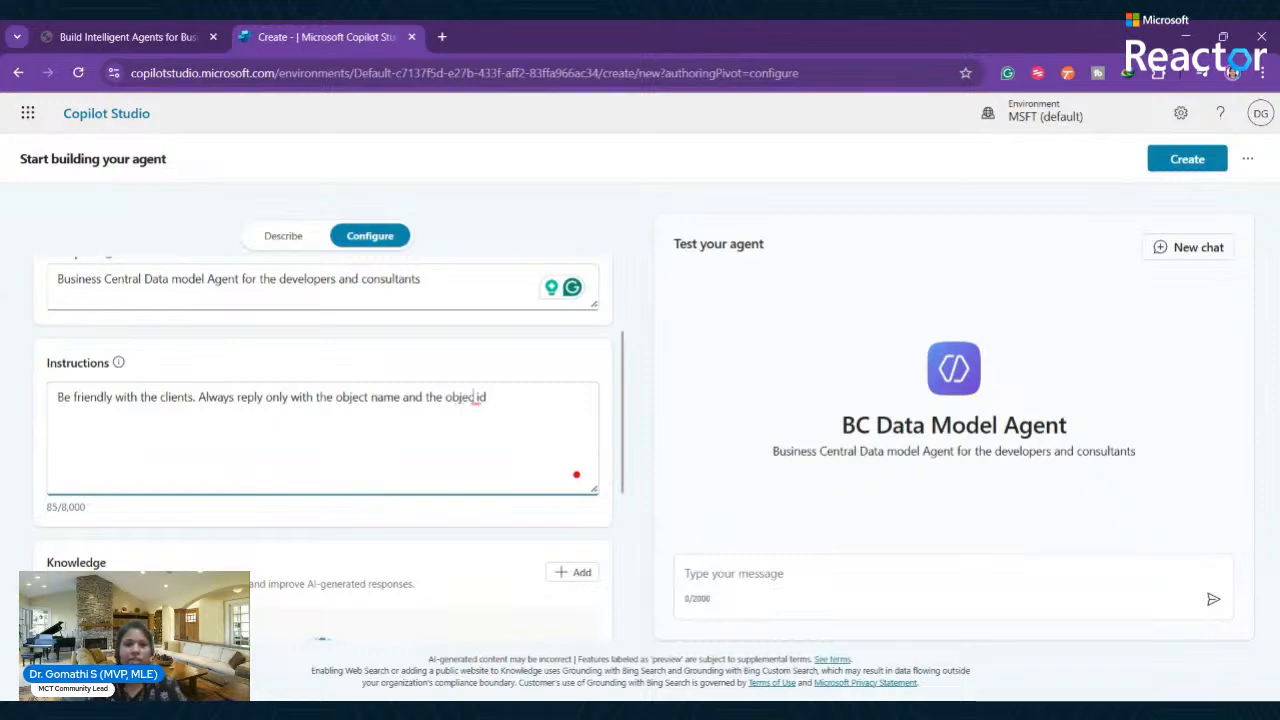
type("t")
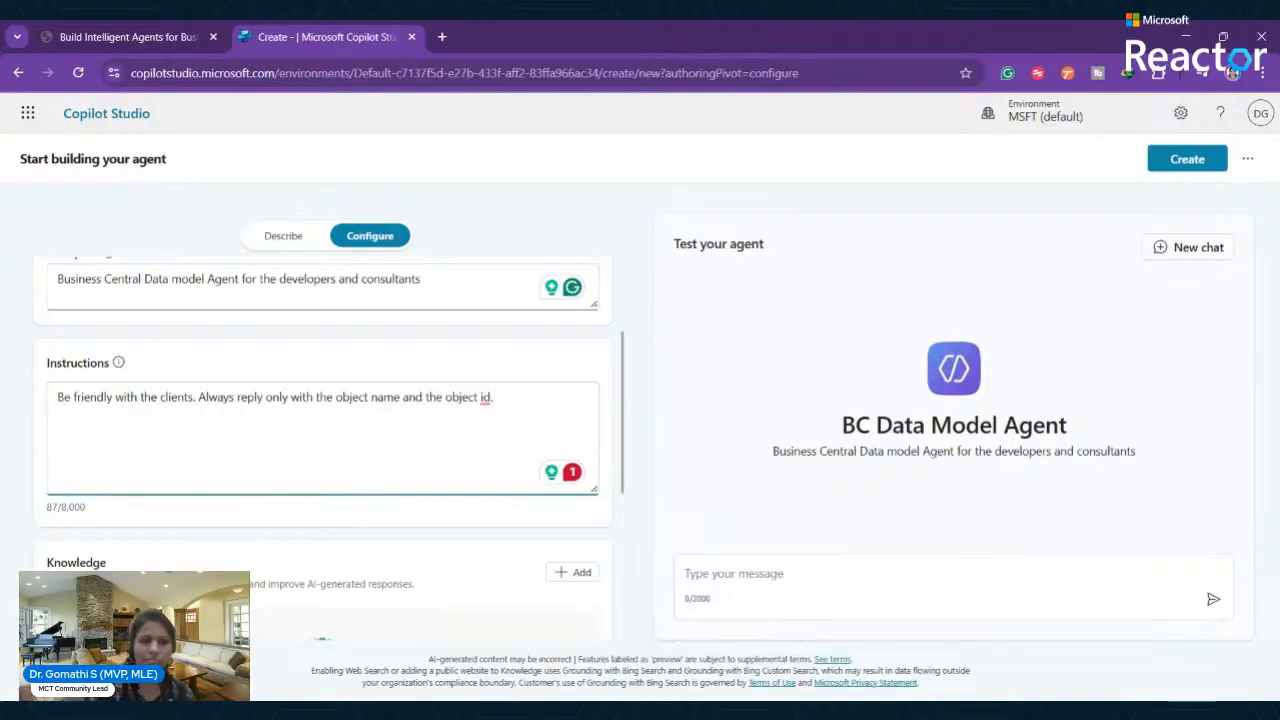
key("alt+Tab")
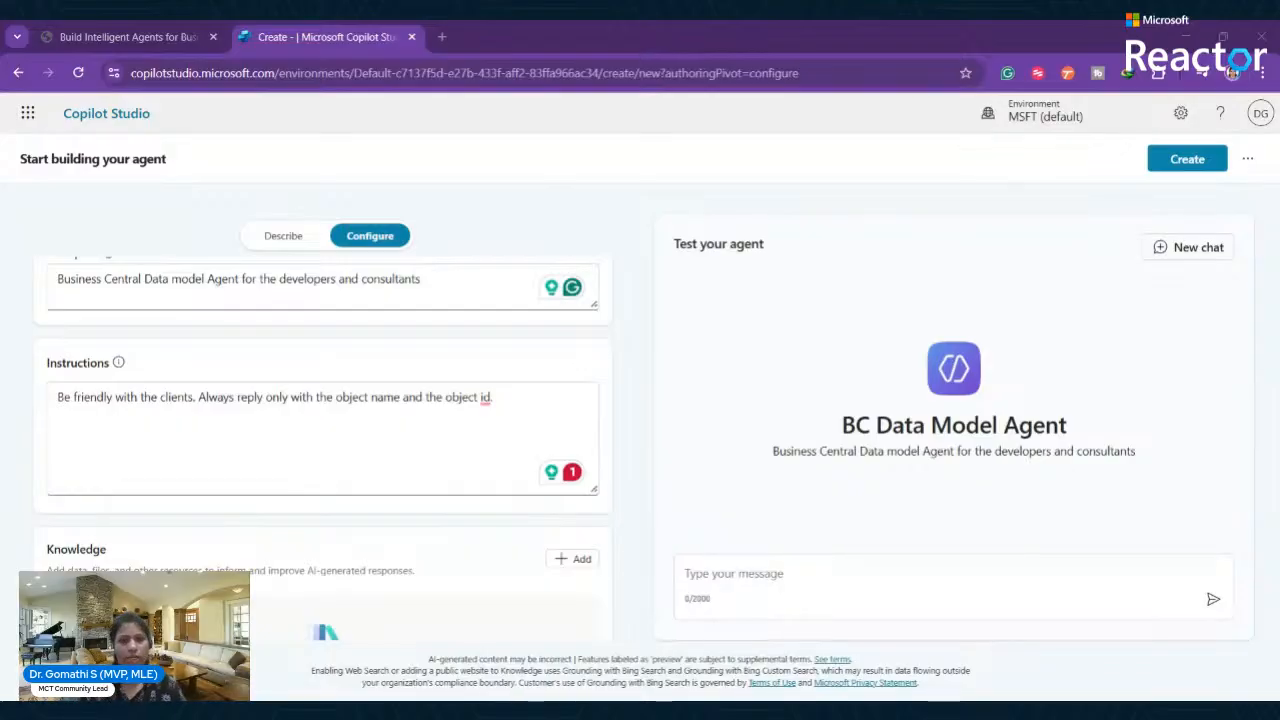
key("alt+Tab")
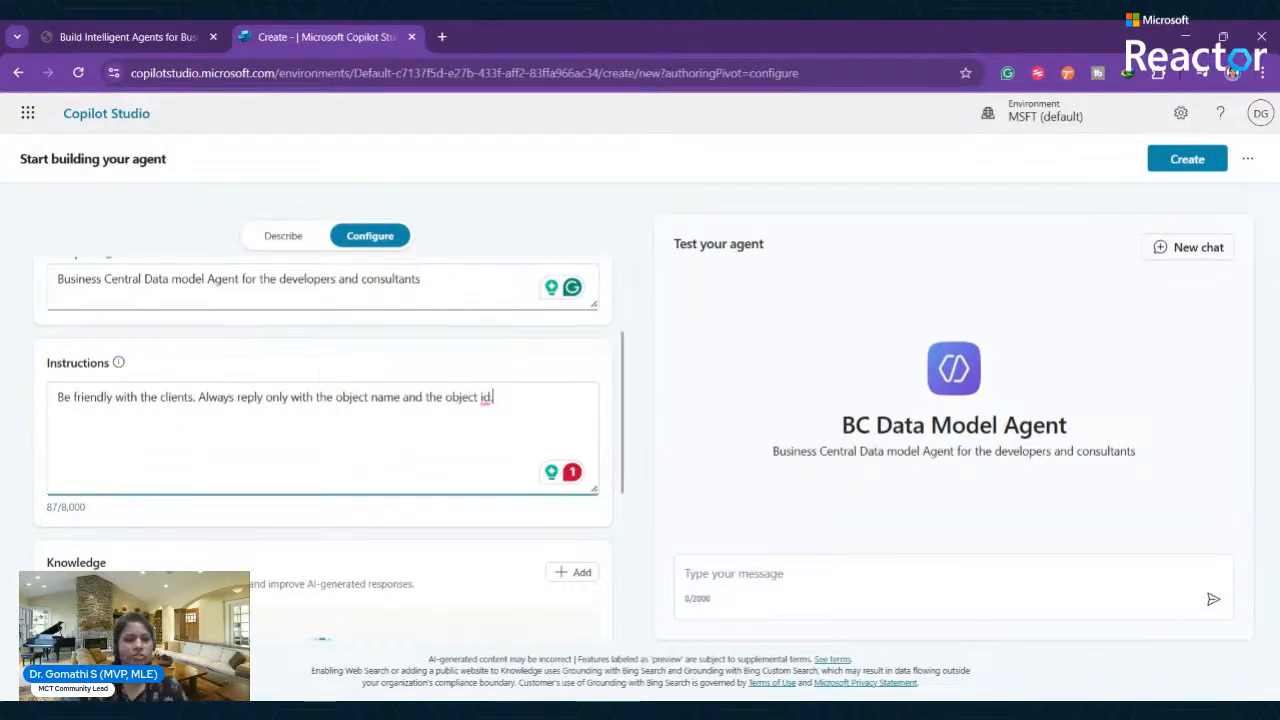
Examine the agent's Knowledge section and its Web Search setting for public websites.
scroll(3, 340, "down", 5)
scroll(400, 400, "up", 3)
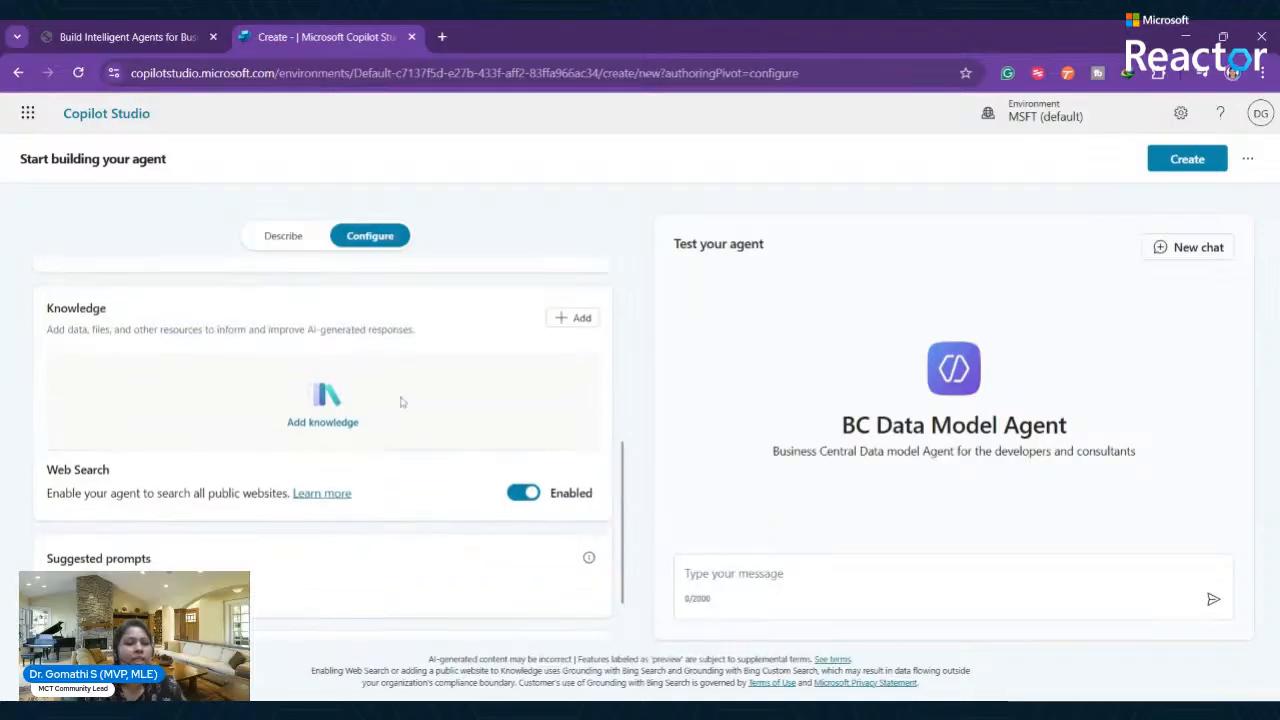
scroll(40, 406, "down", 1)
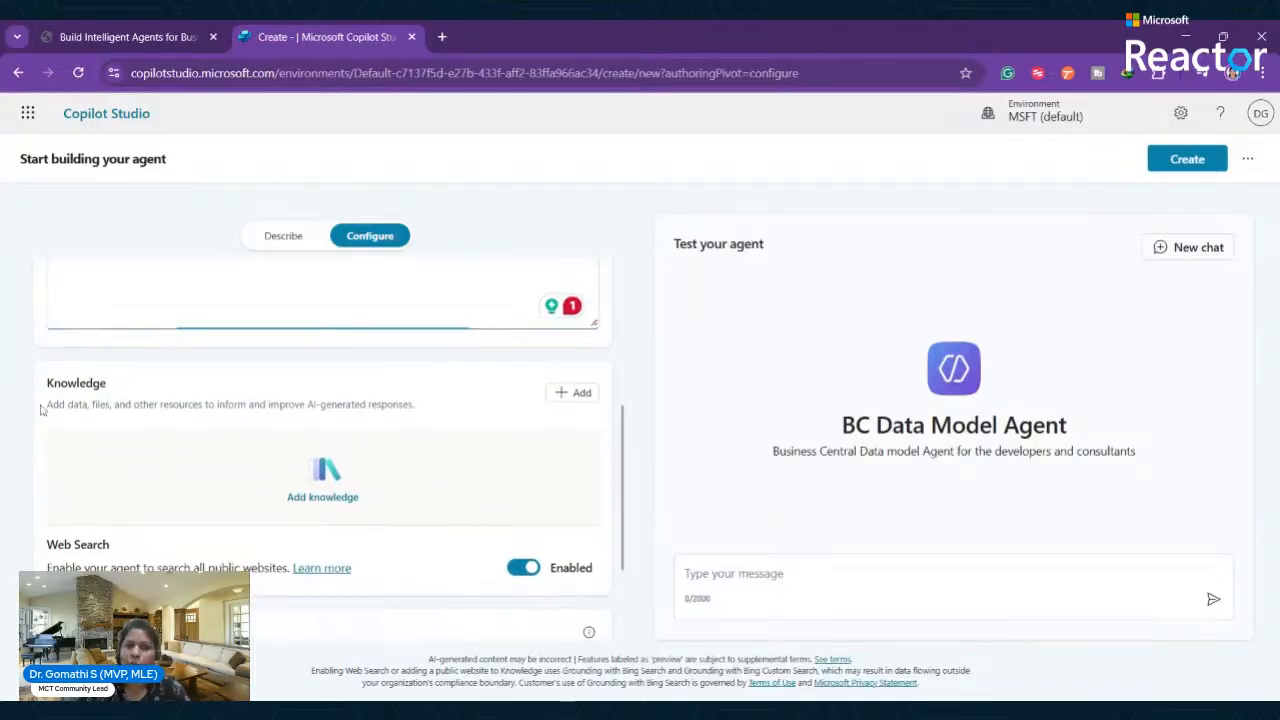
scroll(506, 444, "down", 3)
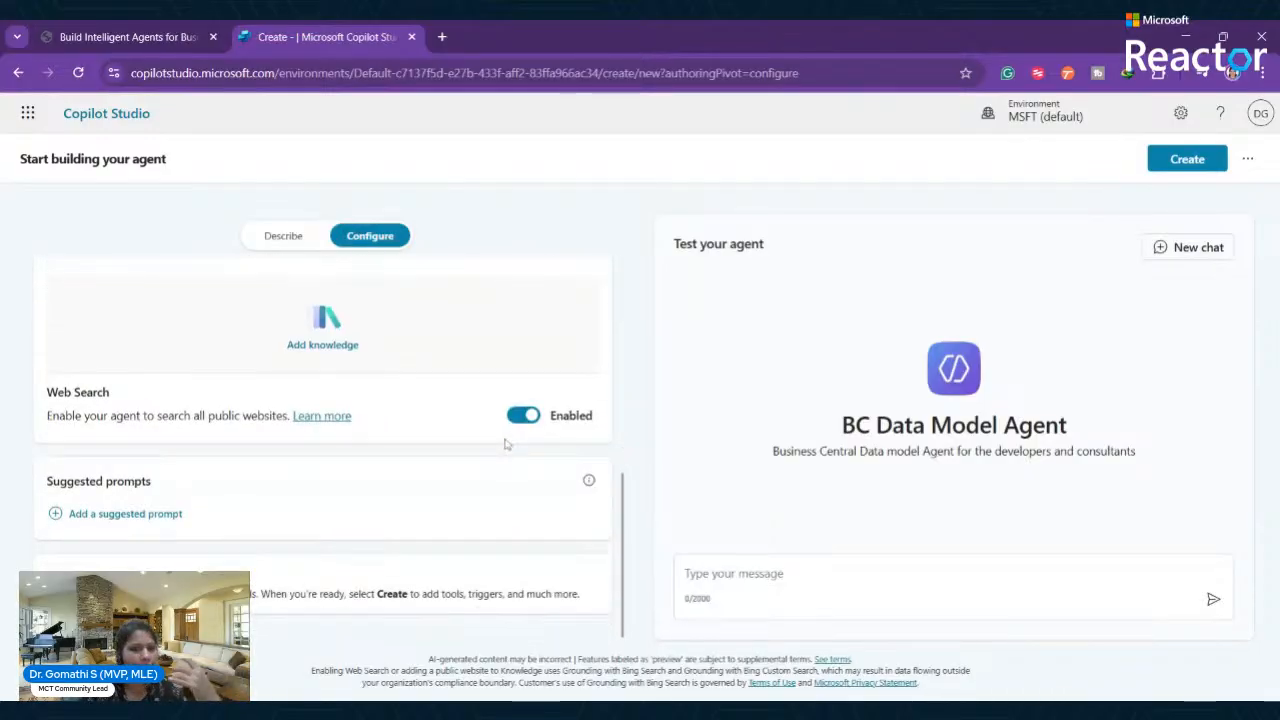
key("ctrl+plus")
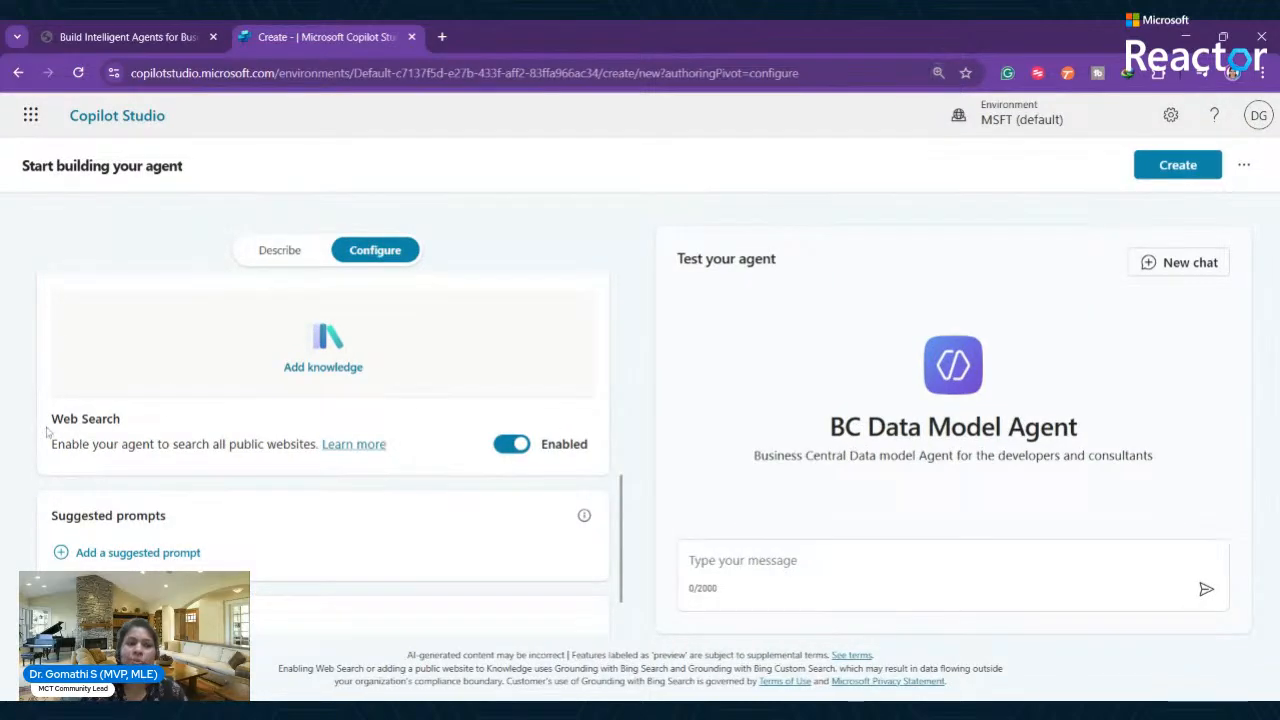
left_click_drag(42, 420, 168, 426)
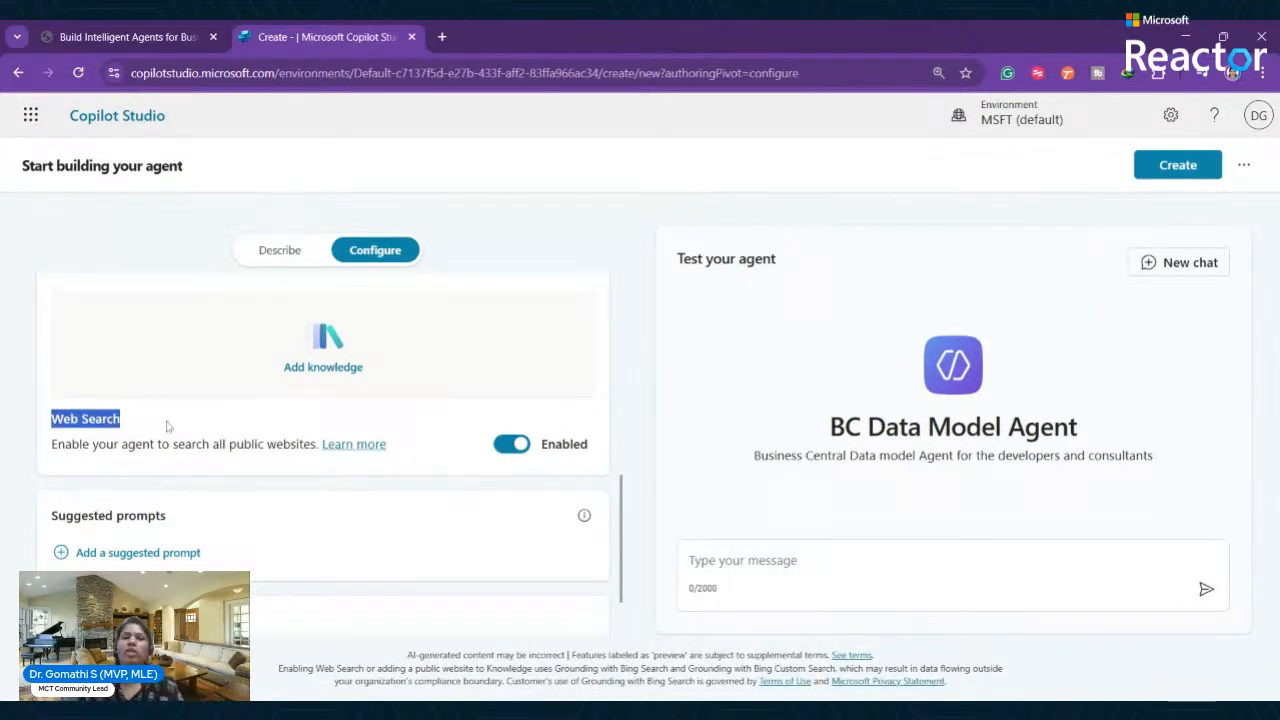
scroll(180, 426, "up", 2)
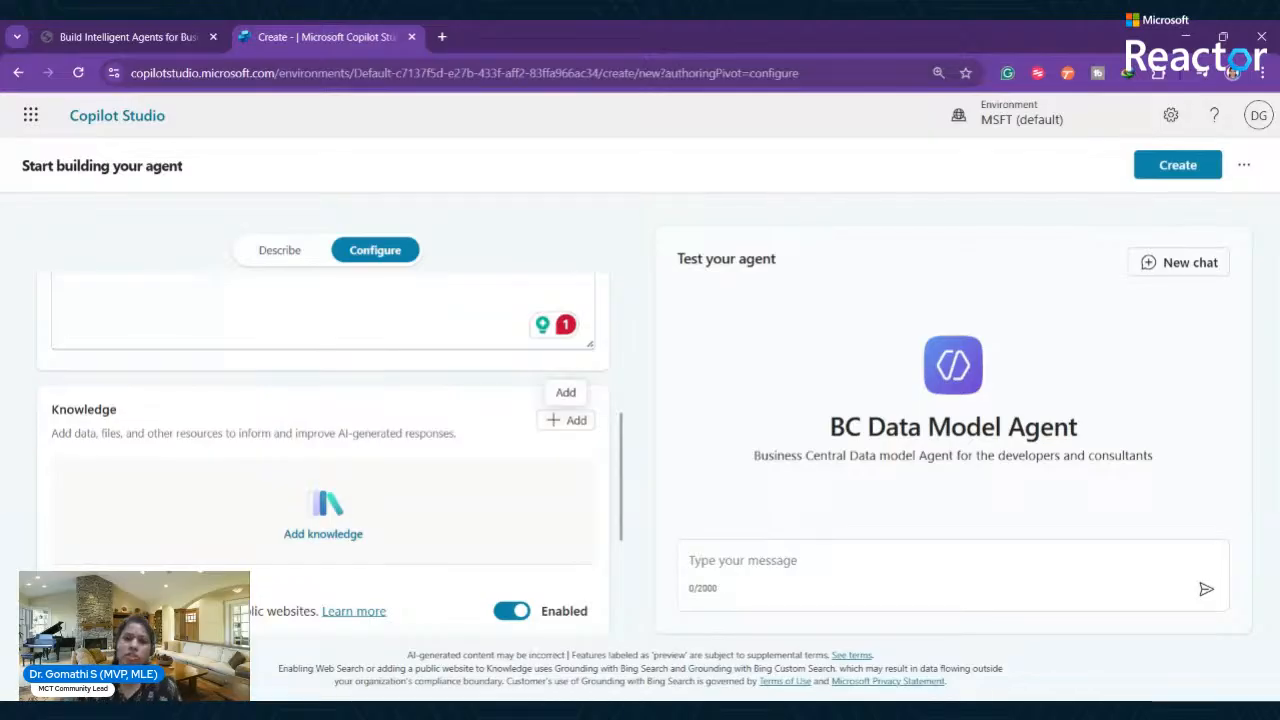
Review the agent's instructions and read the explanation of the Suggested prompts section.
scroll(323, 450, "up", 2)
left_click(542, 409)
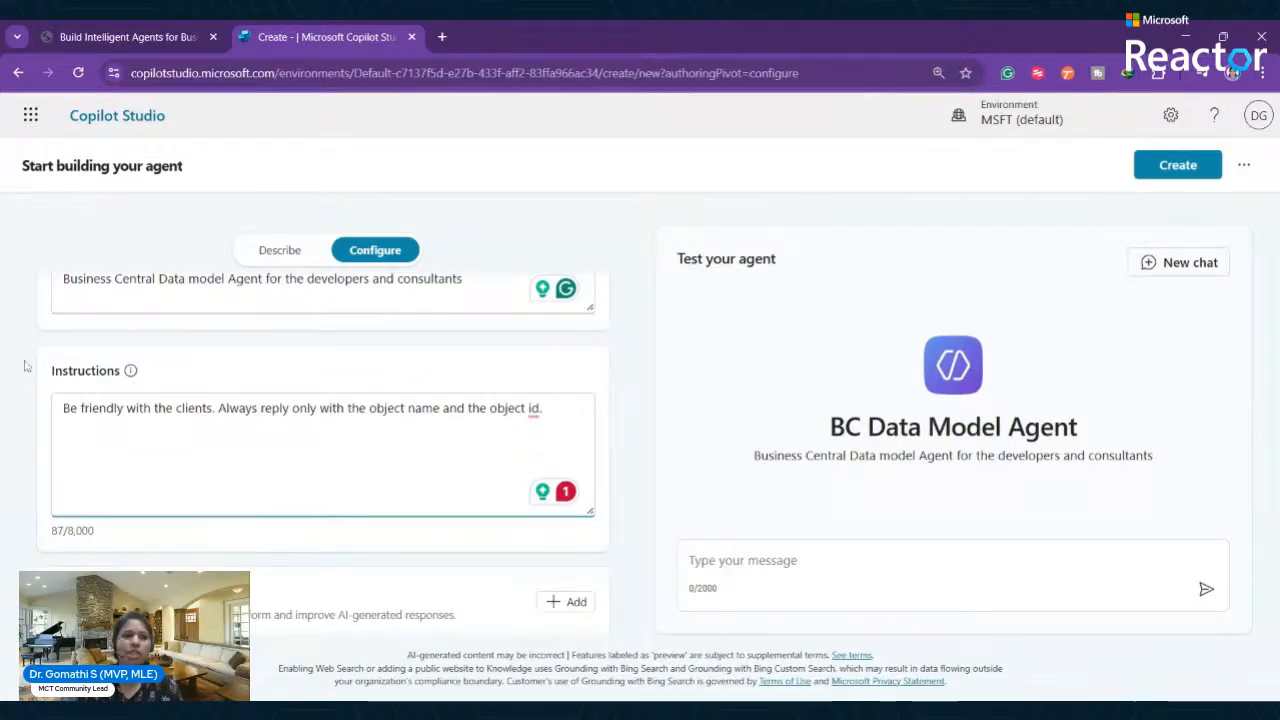
left_click_drag(52, 371, 140, 374)
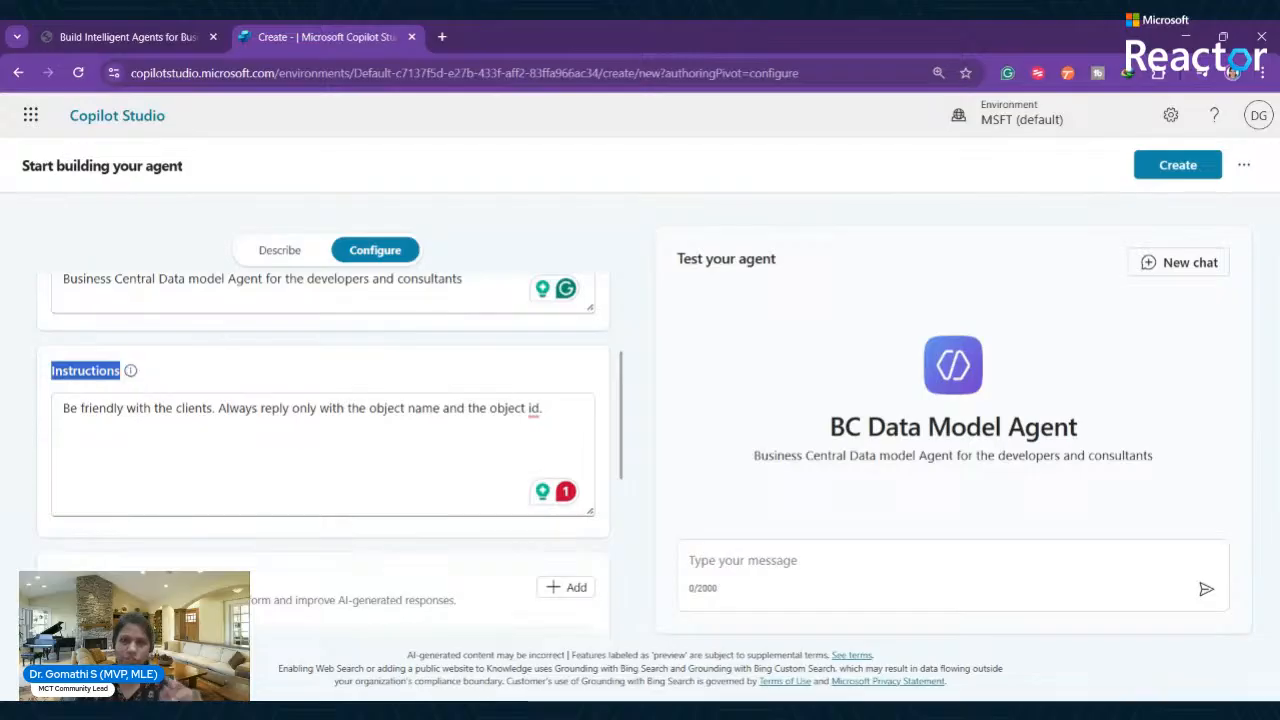
scroll(494, 434, "down", 5)
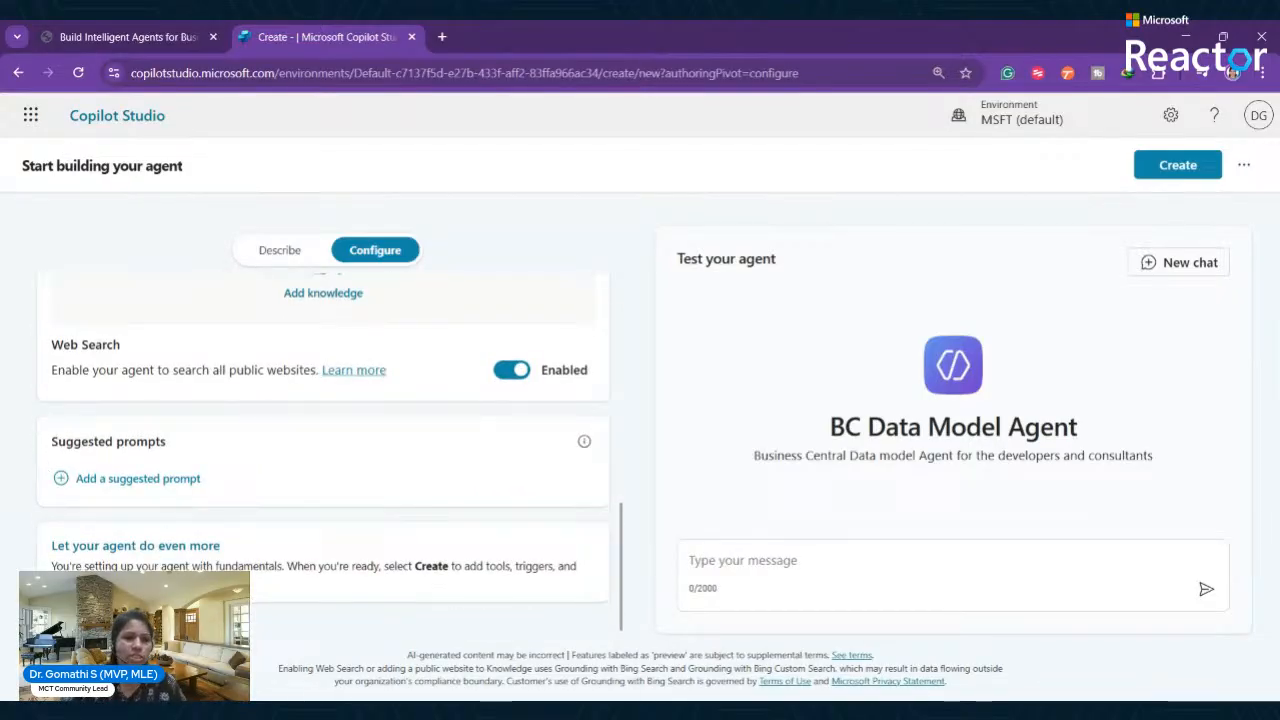
left_click_drag(48, 441, 238, 491)
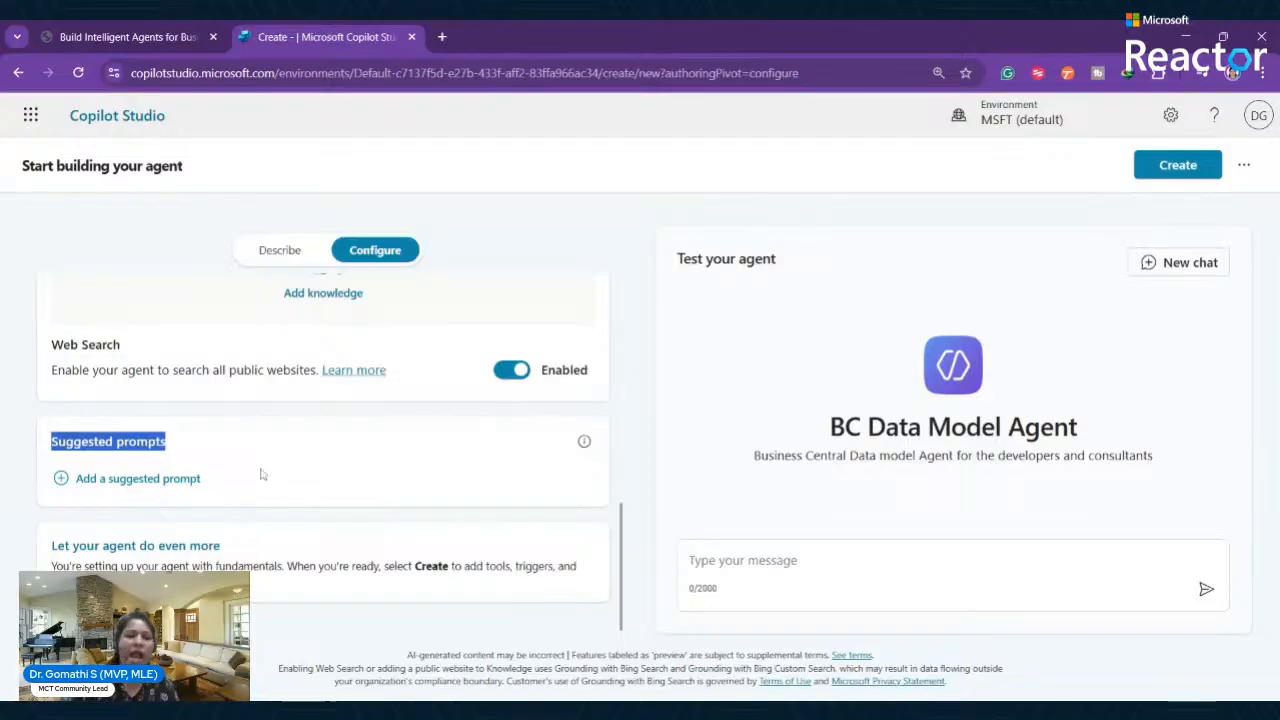
mouse_move(583, 449)
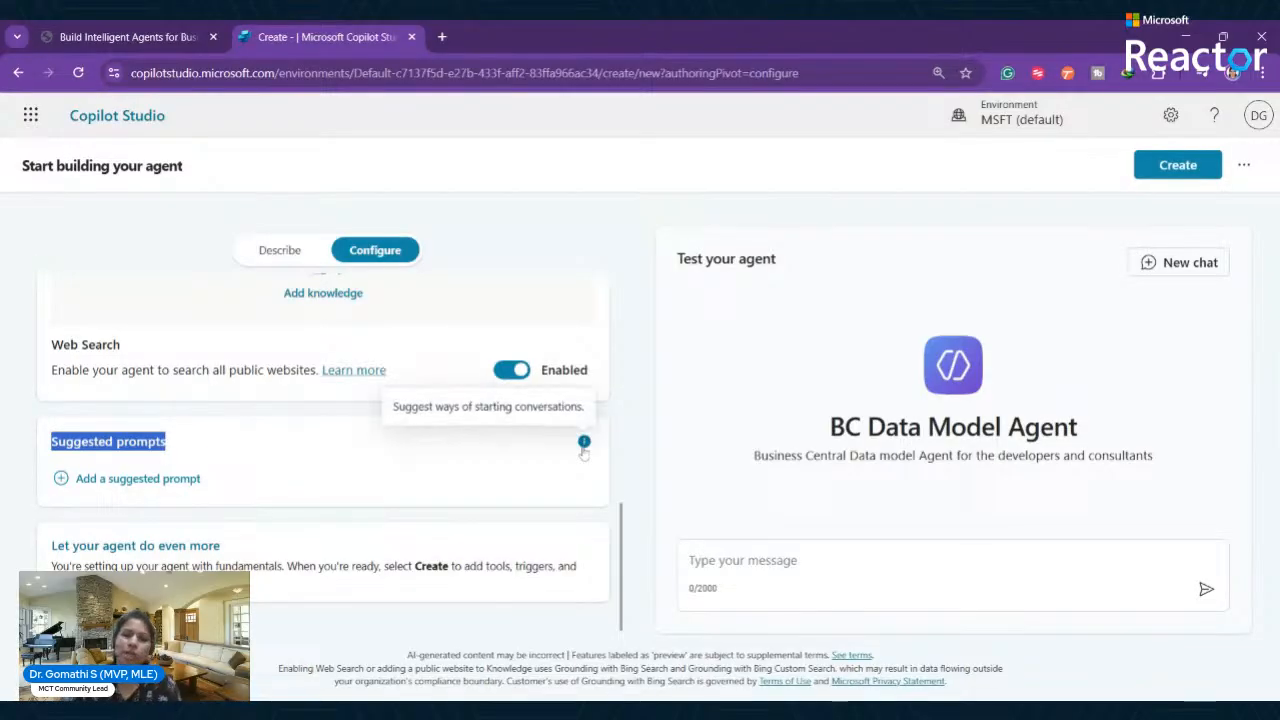
left_click(521, 481)
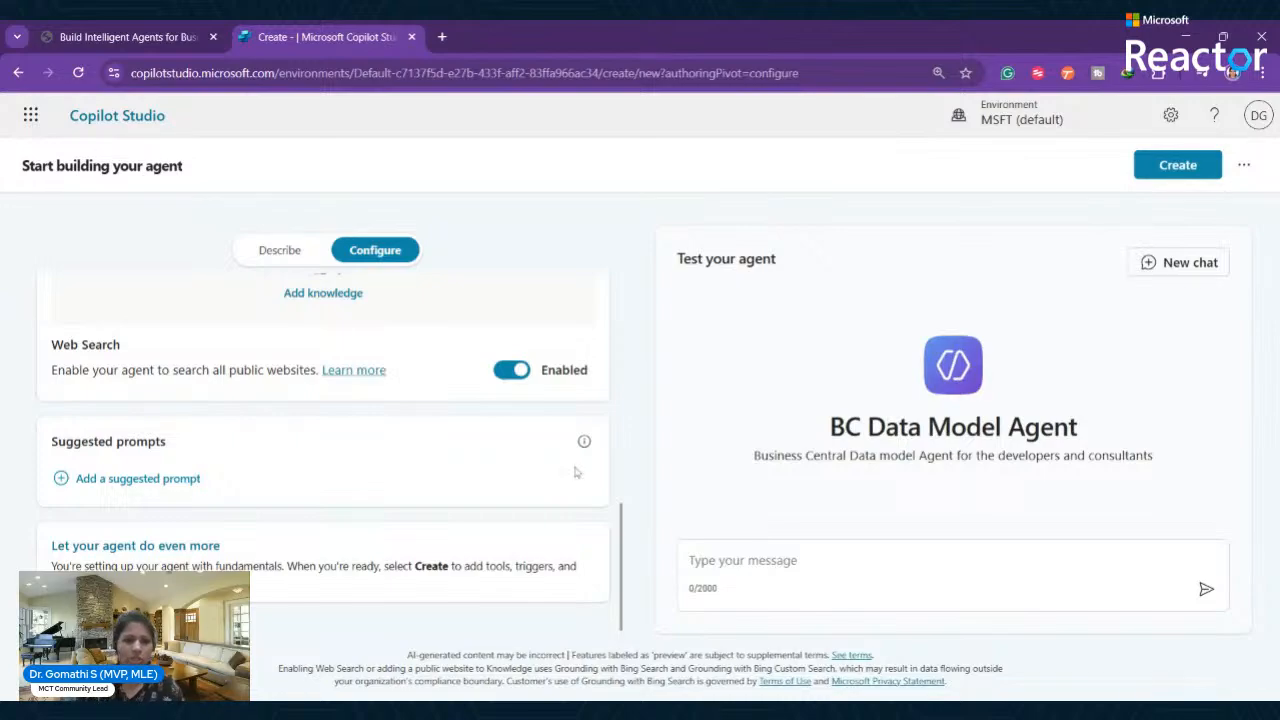
scroll(221, 528, "up", 3)
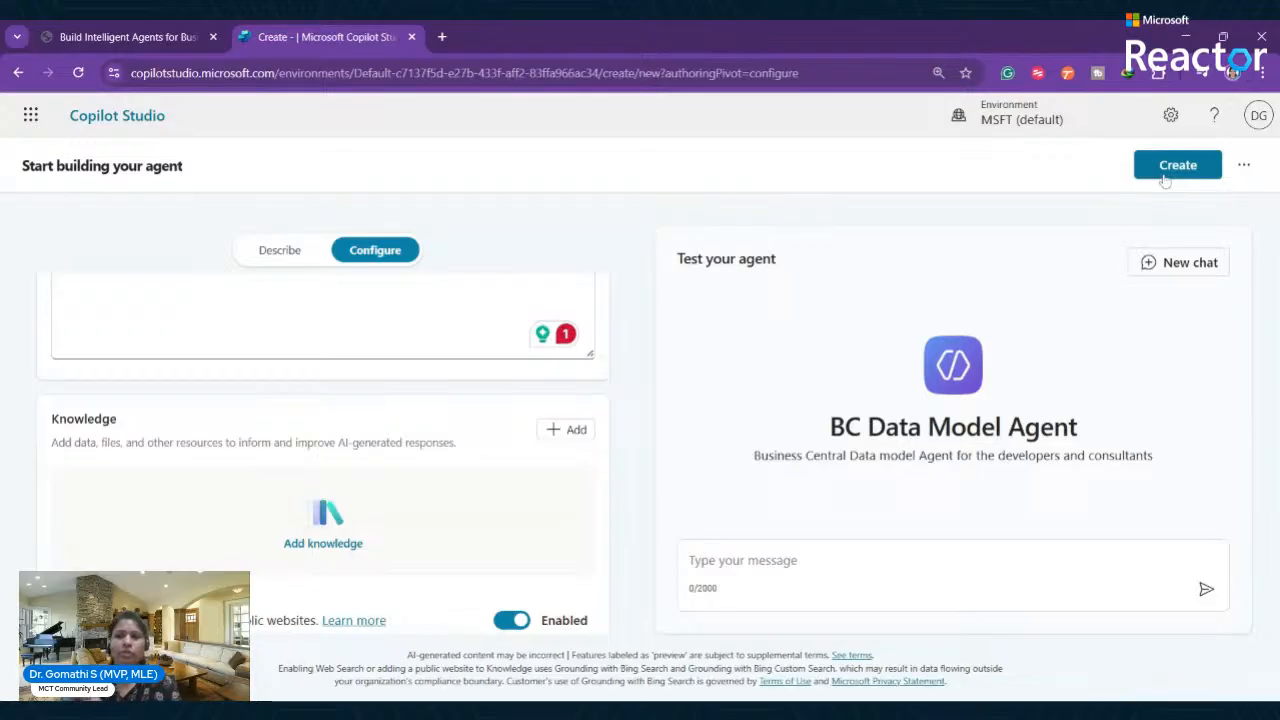
Enlarge the agent setup page to get a closer look at the Create option.
key("ctrl+plus")
key("ctrl+plus")
key("ctrl+plus")
key("ctrl+plus")
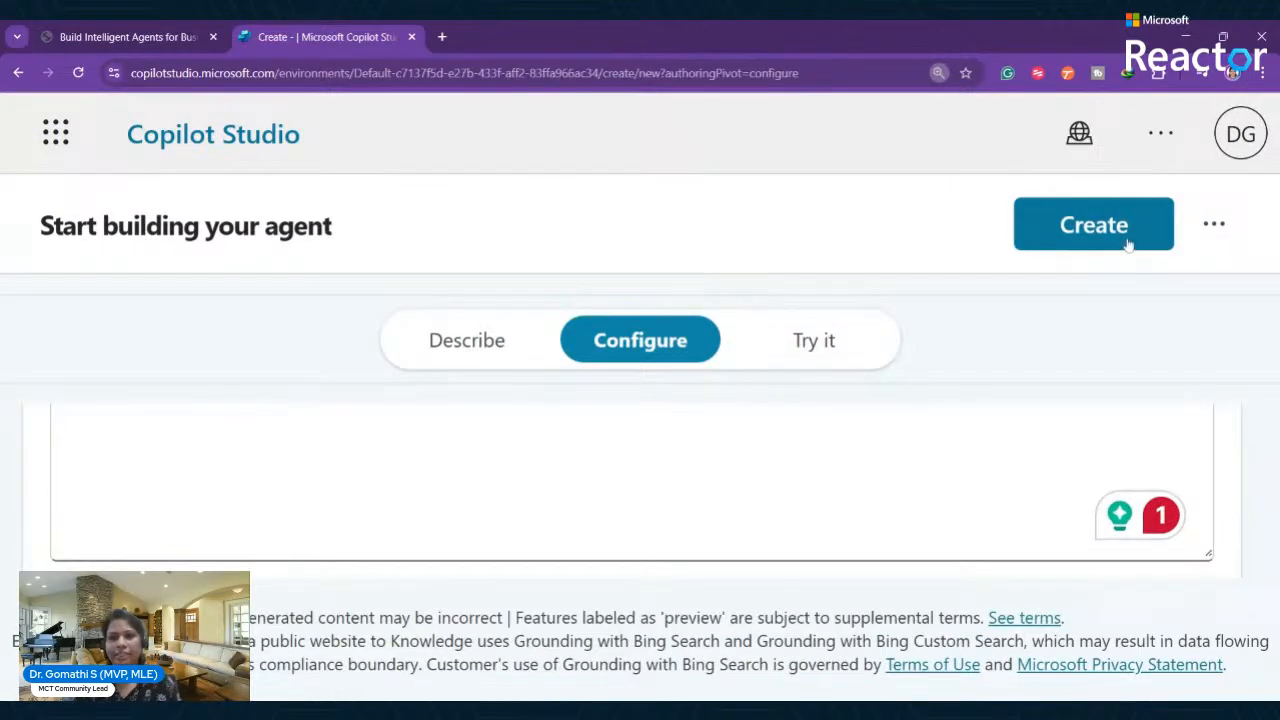
Create the BC Data Model Agent from the configured details and open its Overview page.
key("ctrl+minus")
key("ctrl+minus")
key("ctrl+minus")
key("ctrl+minus")
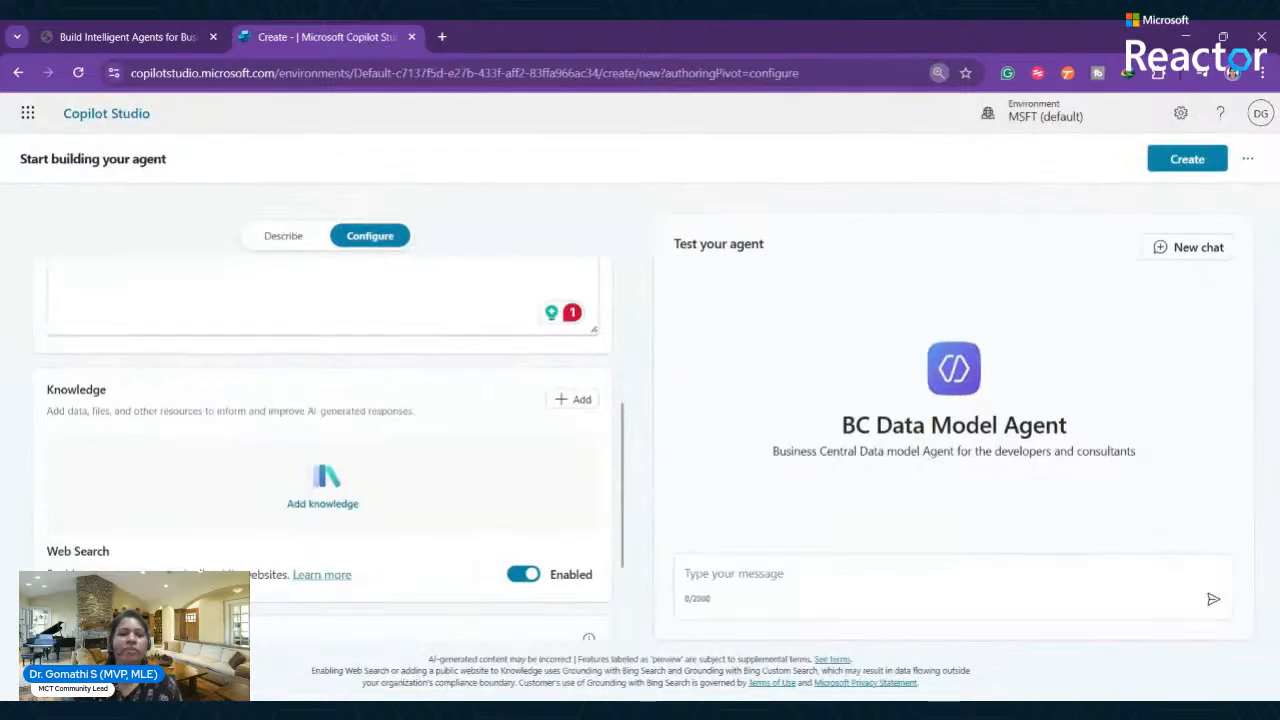
scroll(563, 374, "up", 5)
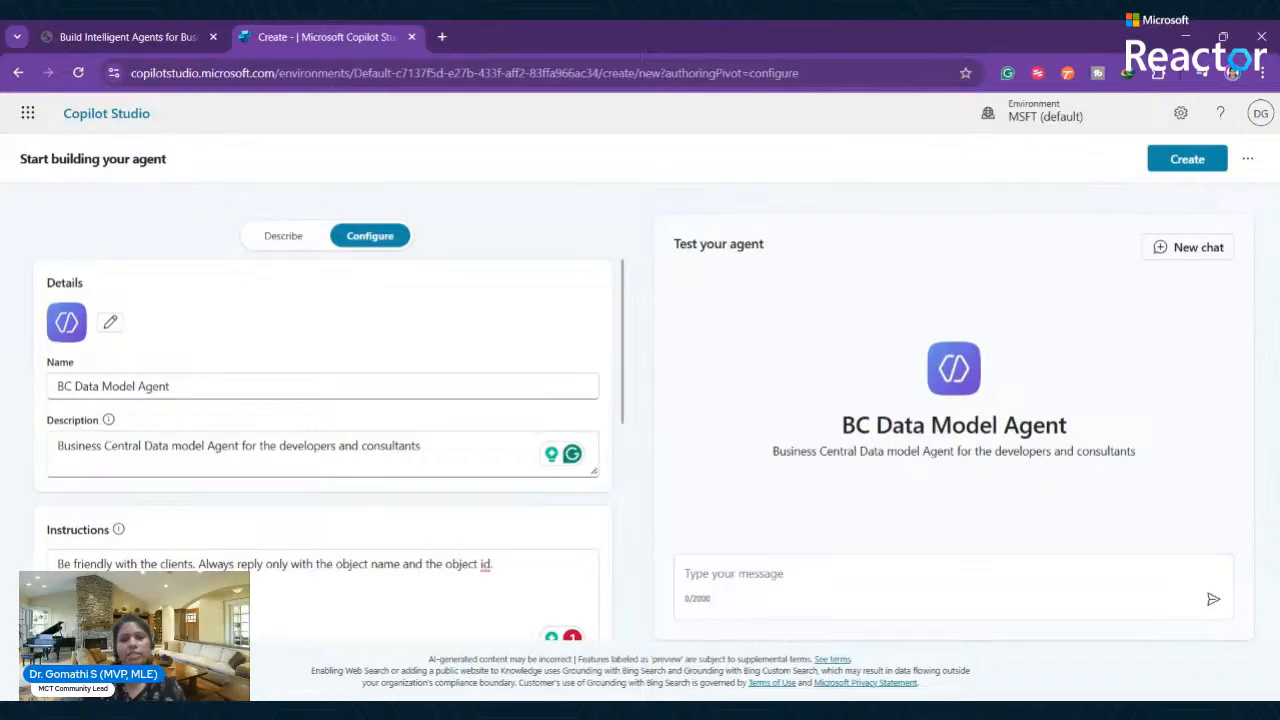
left_click(1182, 160)
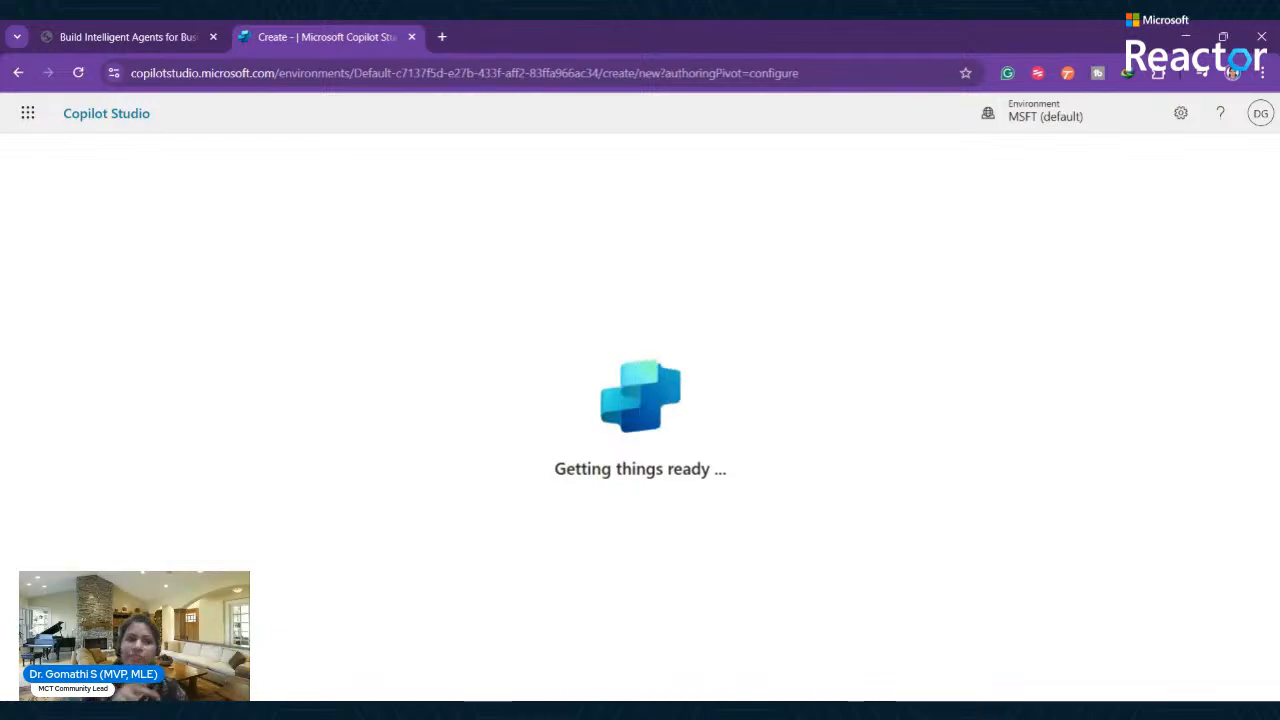
left_click(186, 34)
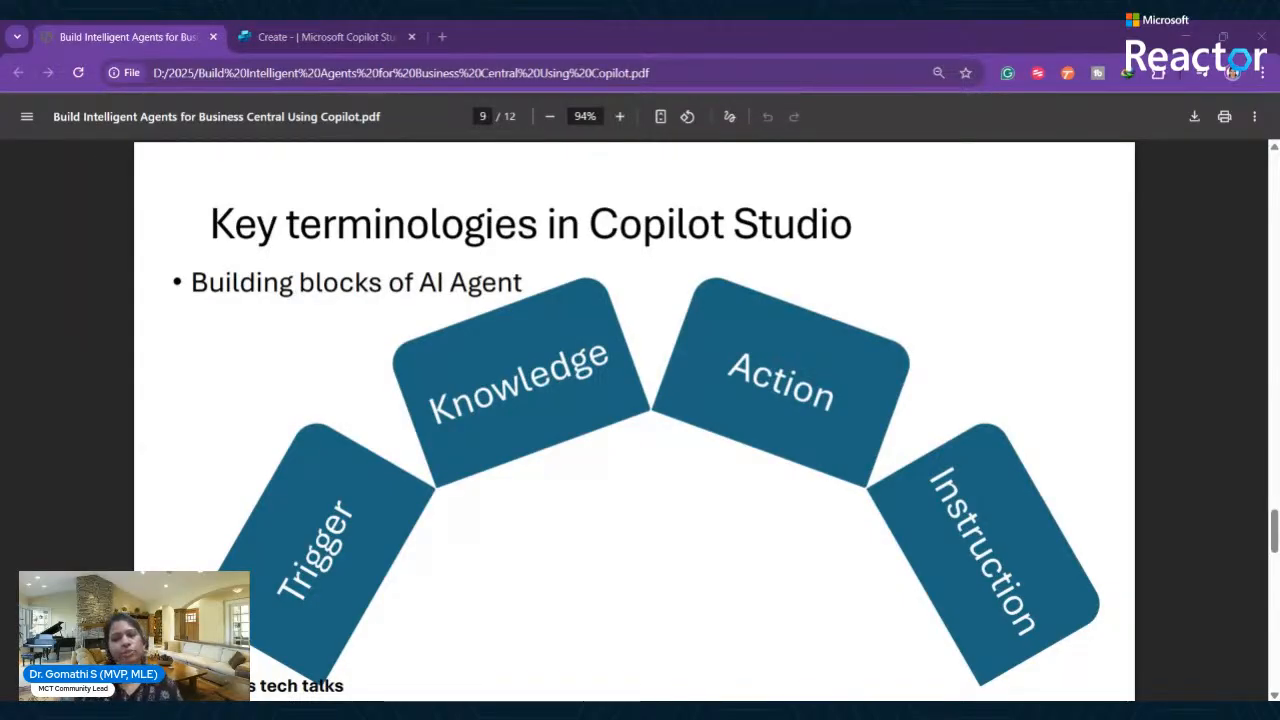
left_click(255, 36)
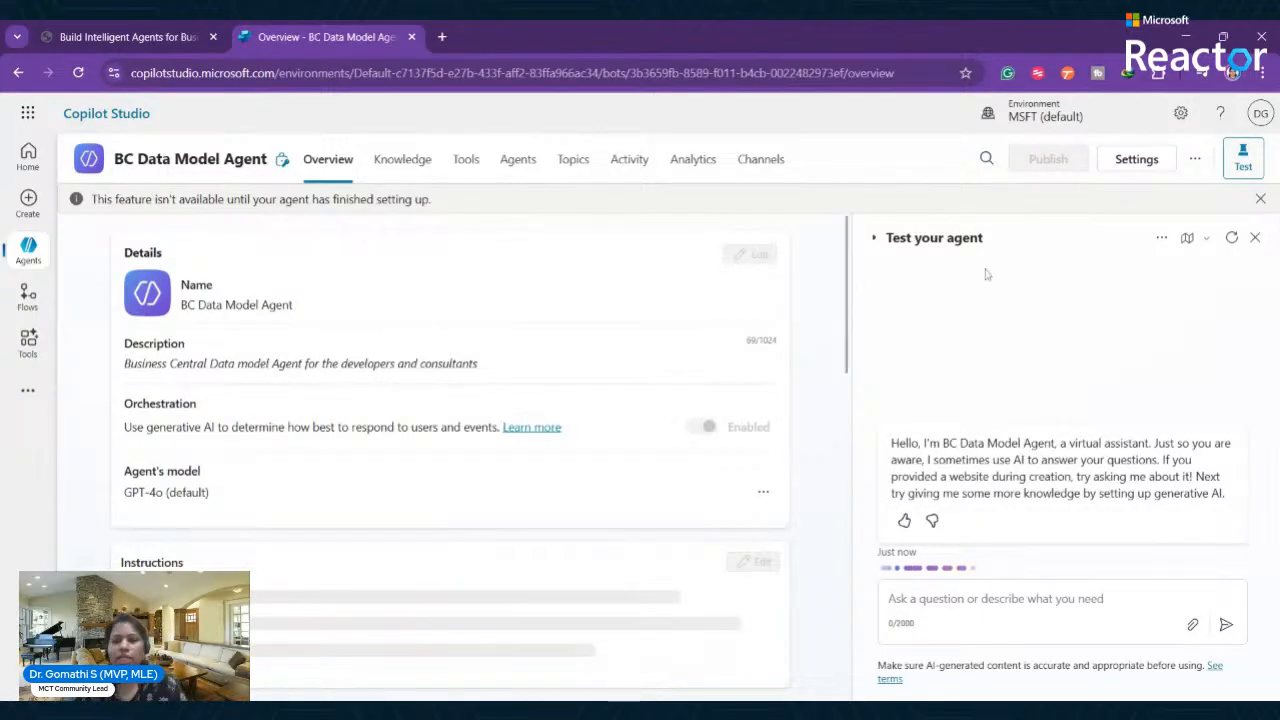
Read the agent's greeting message in the test chat.
left_click_drag(891, 446, 1029, 456)
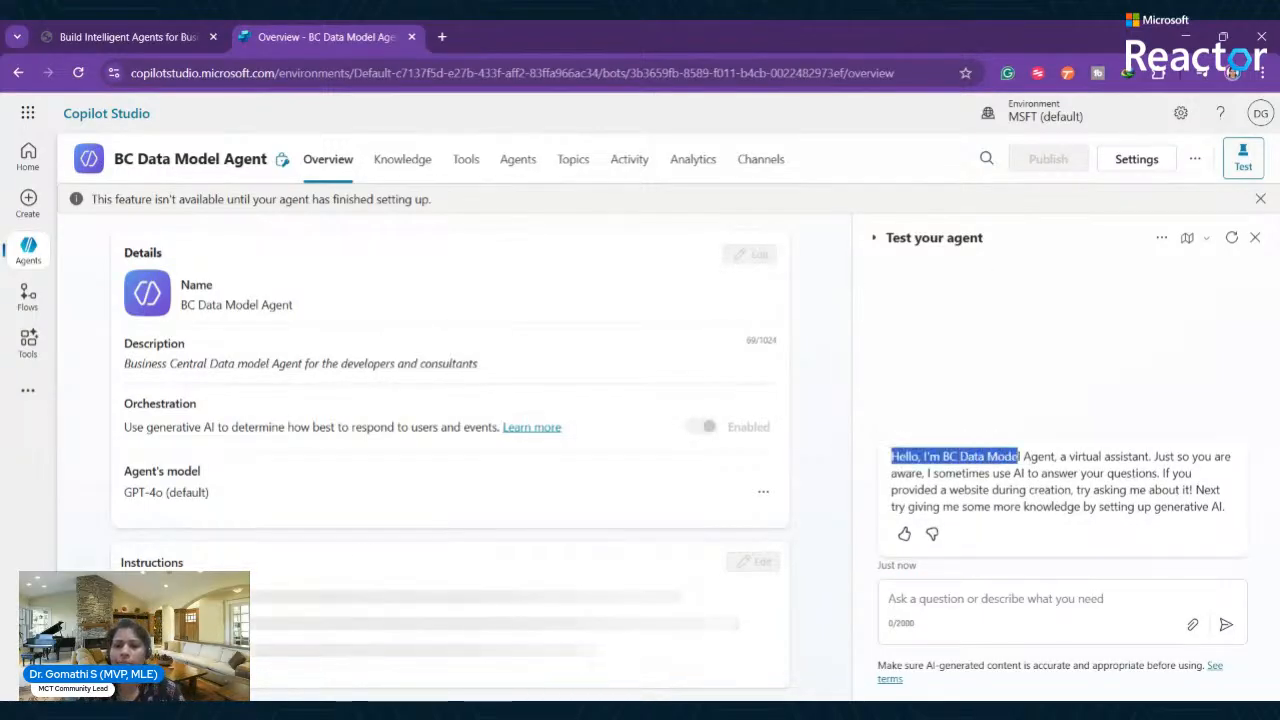
double_click(1040, 456)
left_click(1090, 456)
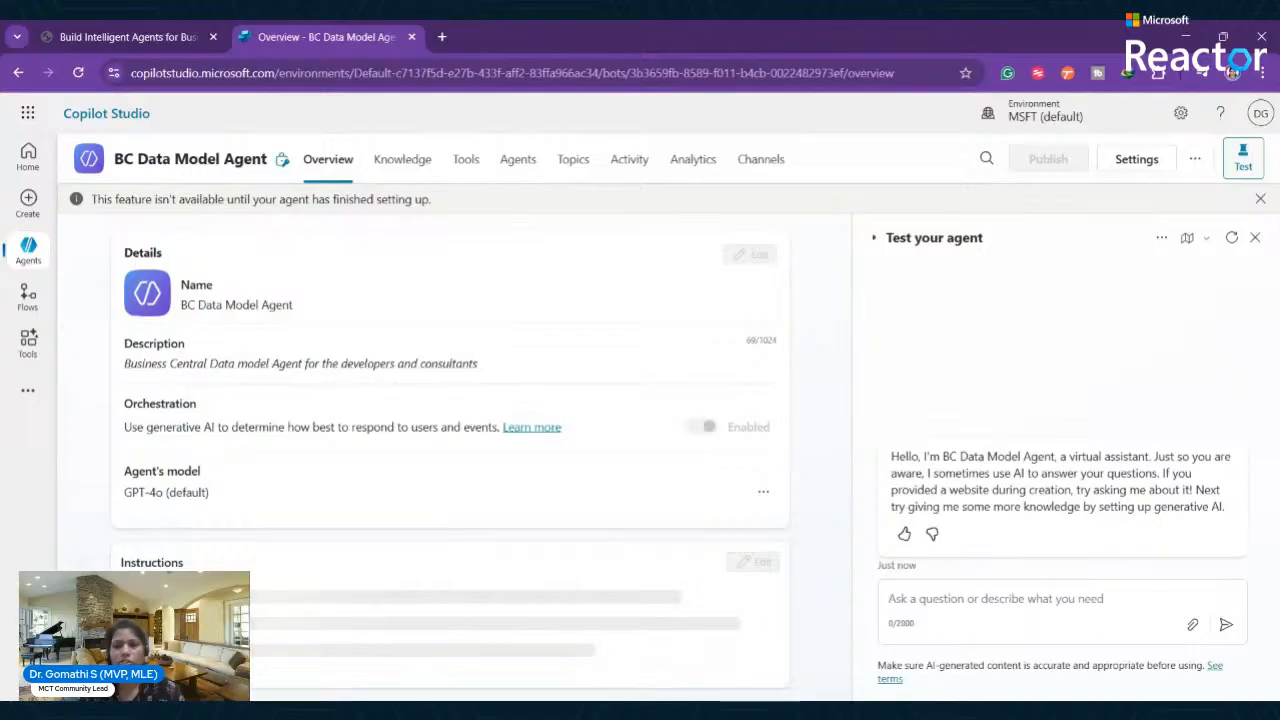
left_click_drag(1144, 456, 1245, 490)
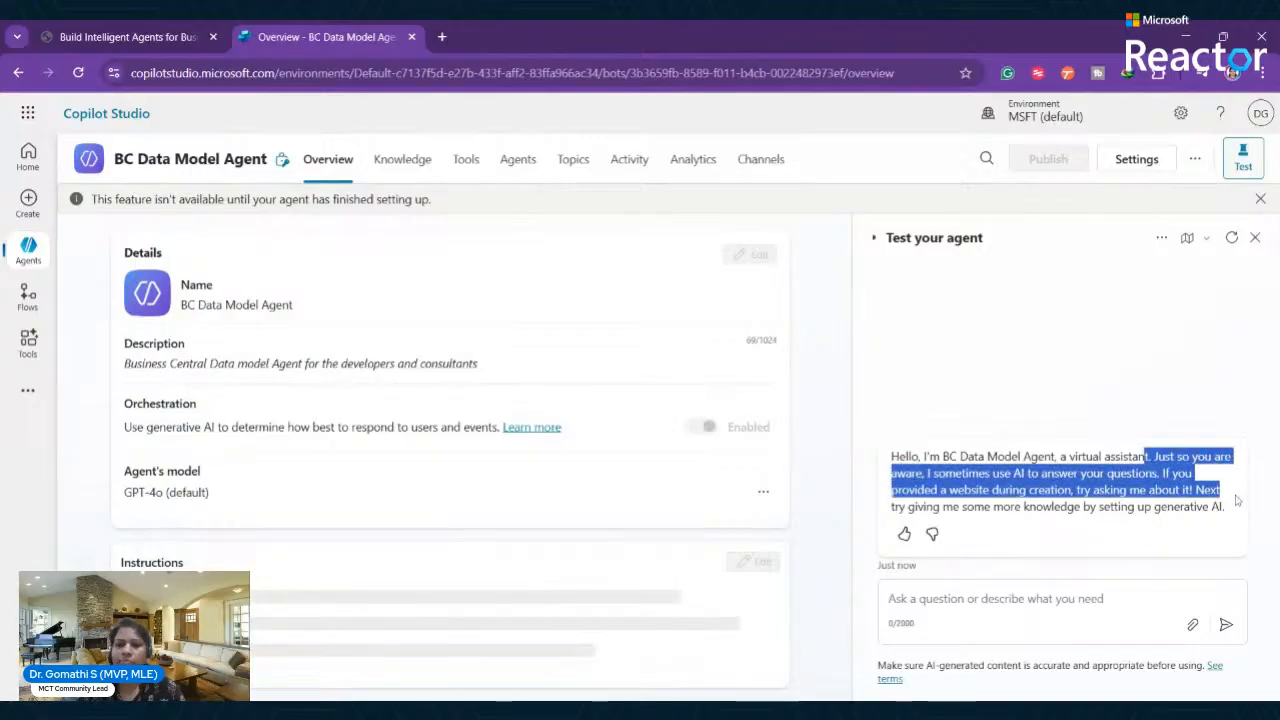
left_click_drag(1237, 500, 1237, 516)
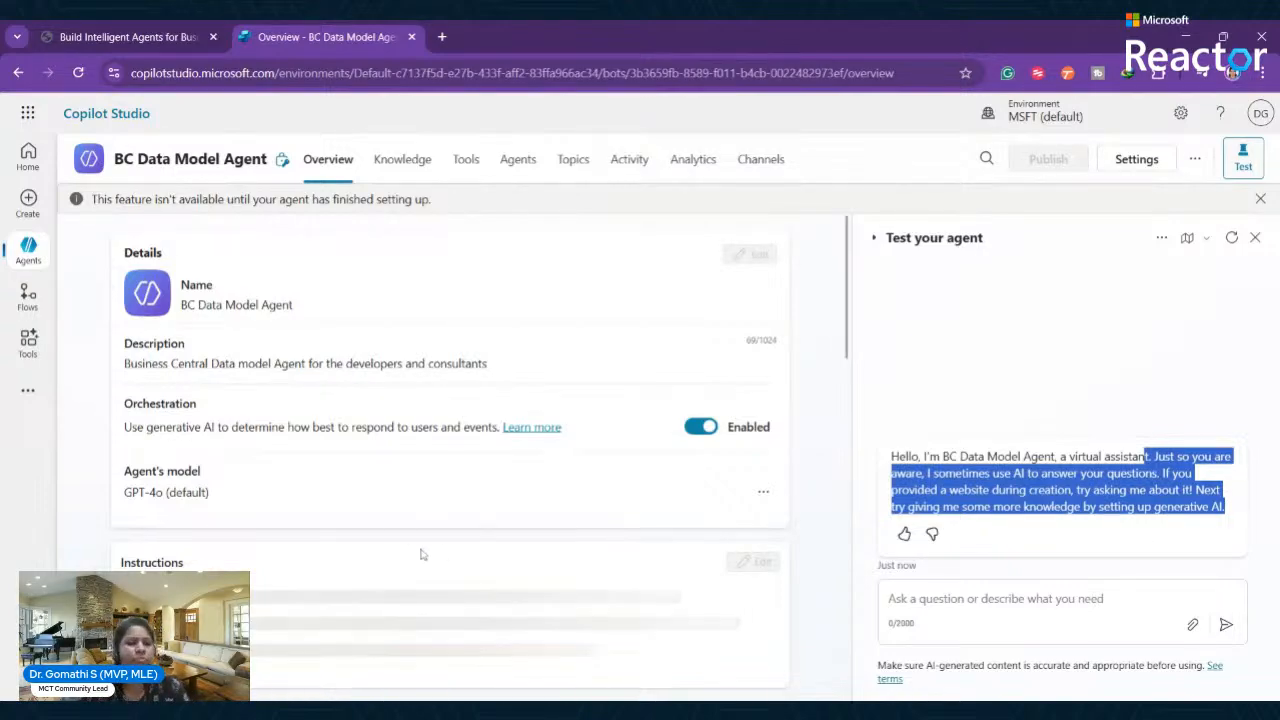
Look at the agent's Generative AI settings through its model entry, then return to the Overview page.
left_click_drag(120, 494, 220, 500)
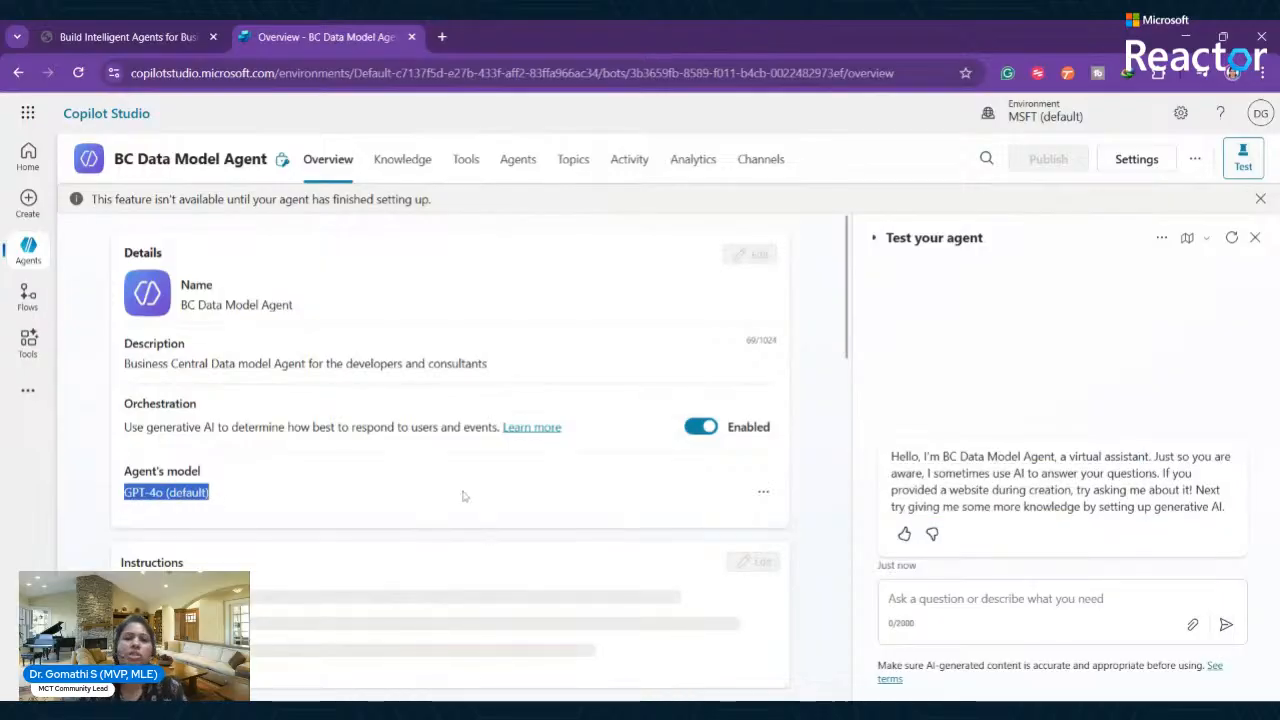
left_click(763, 495)
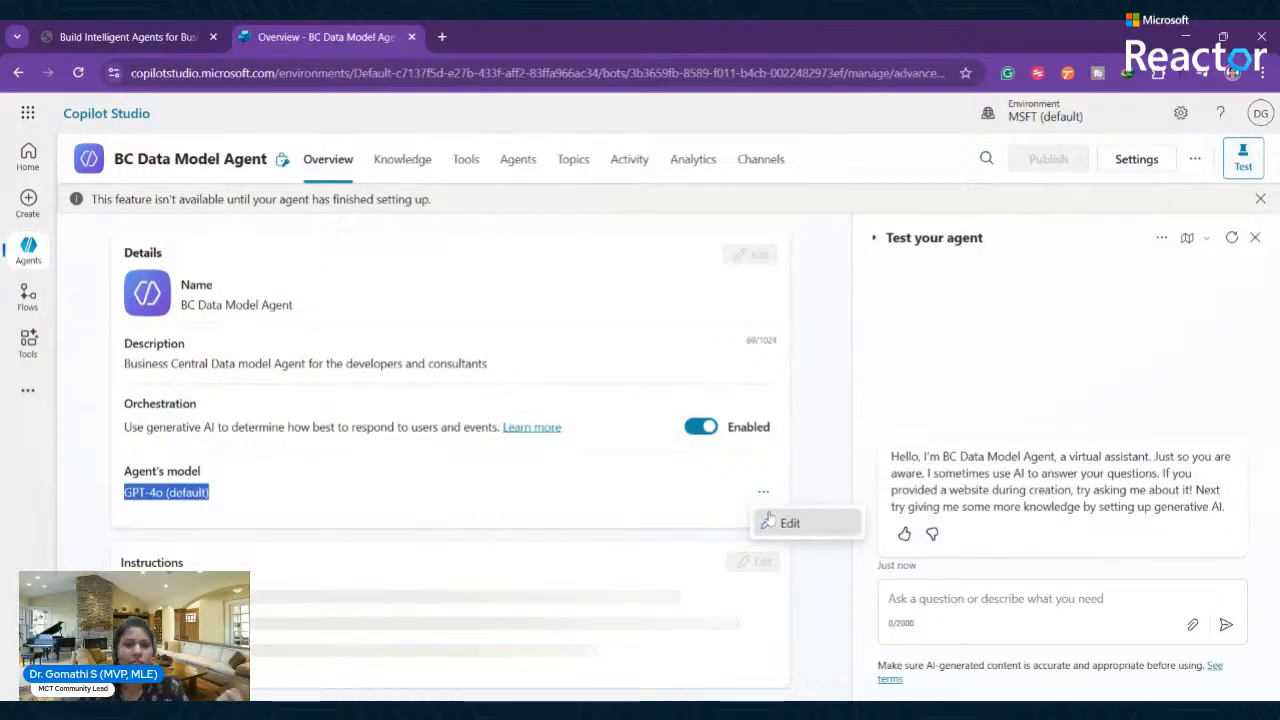
left_click(768, 521)
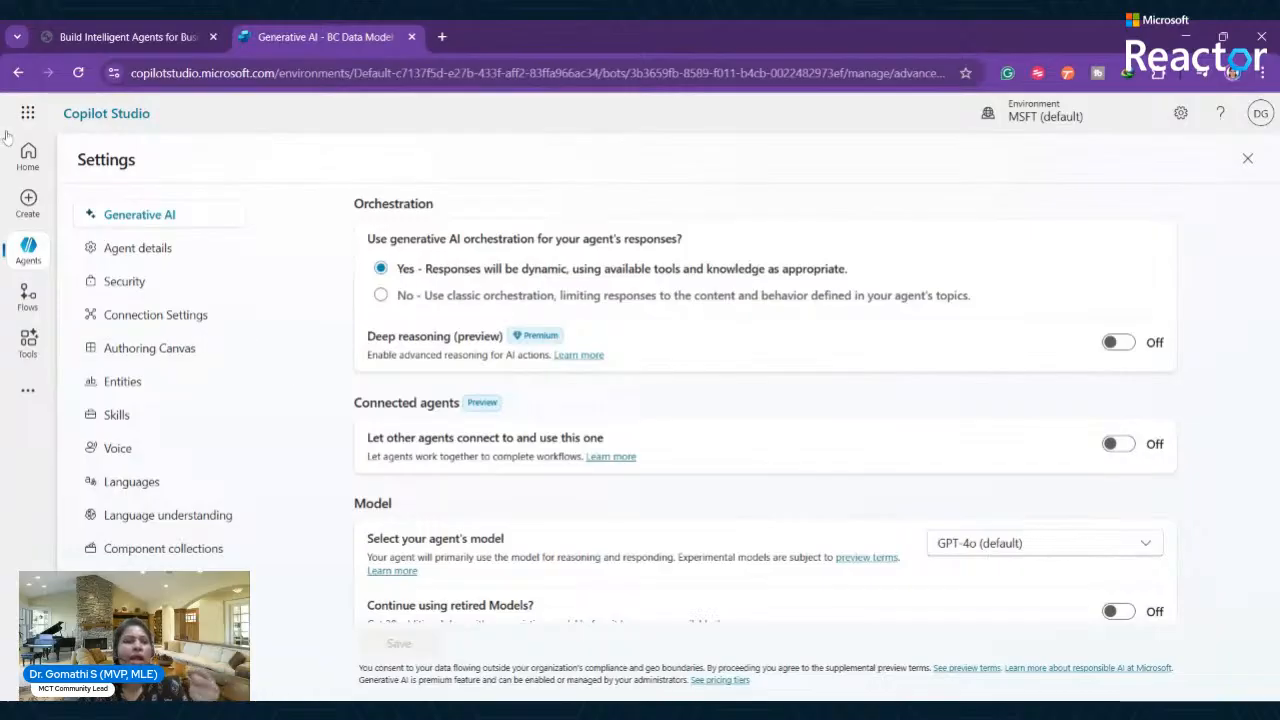
left_click(1246, 160)
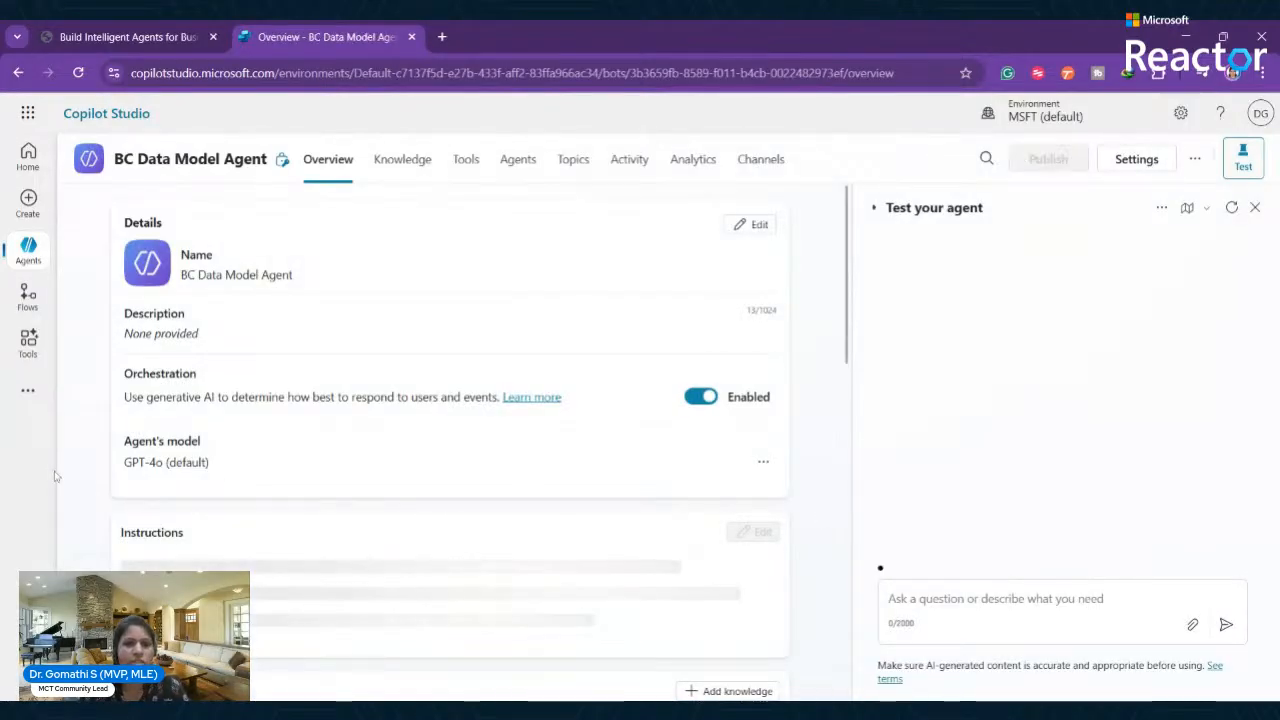
Examine the agent's model entry, its edit option and the details on the Overview page.
left_click_drag(122, 436, 217, 463)
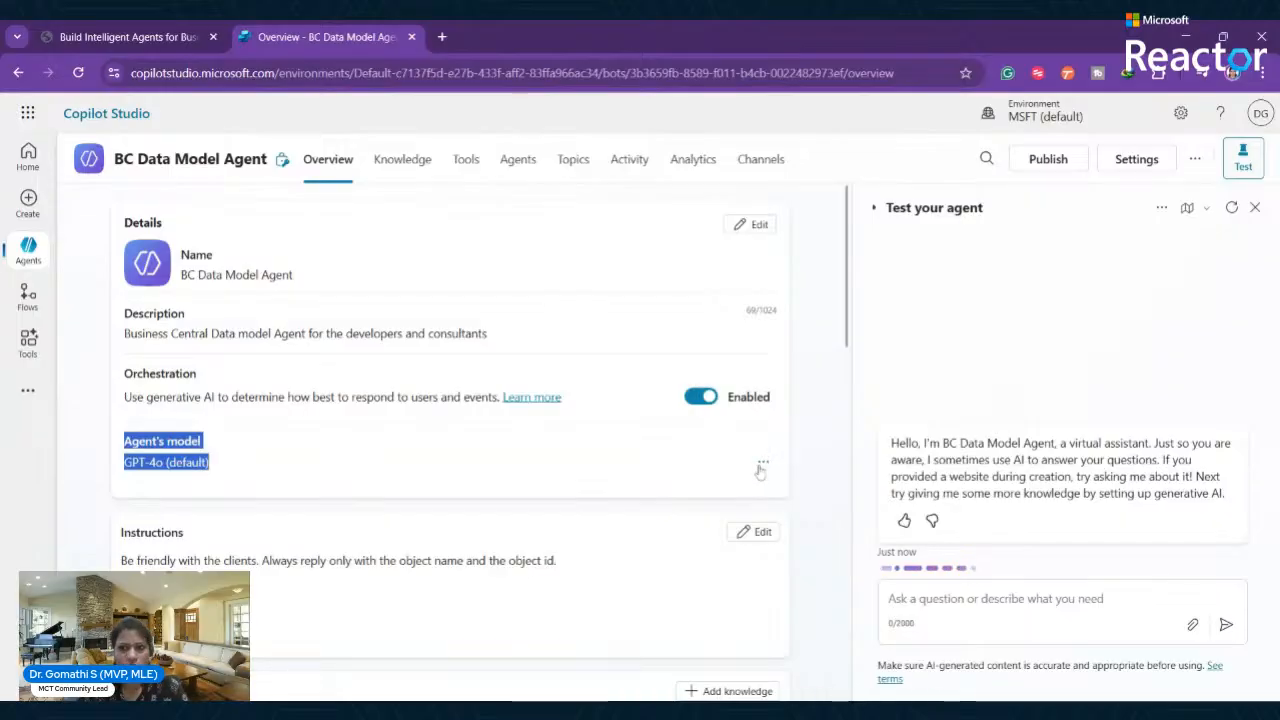
left_click(762, 462)
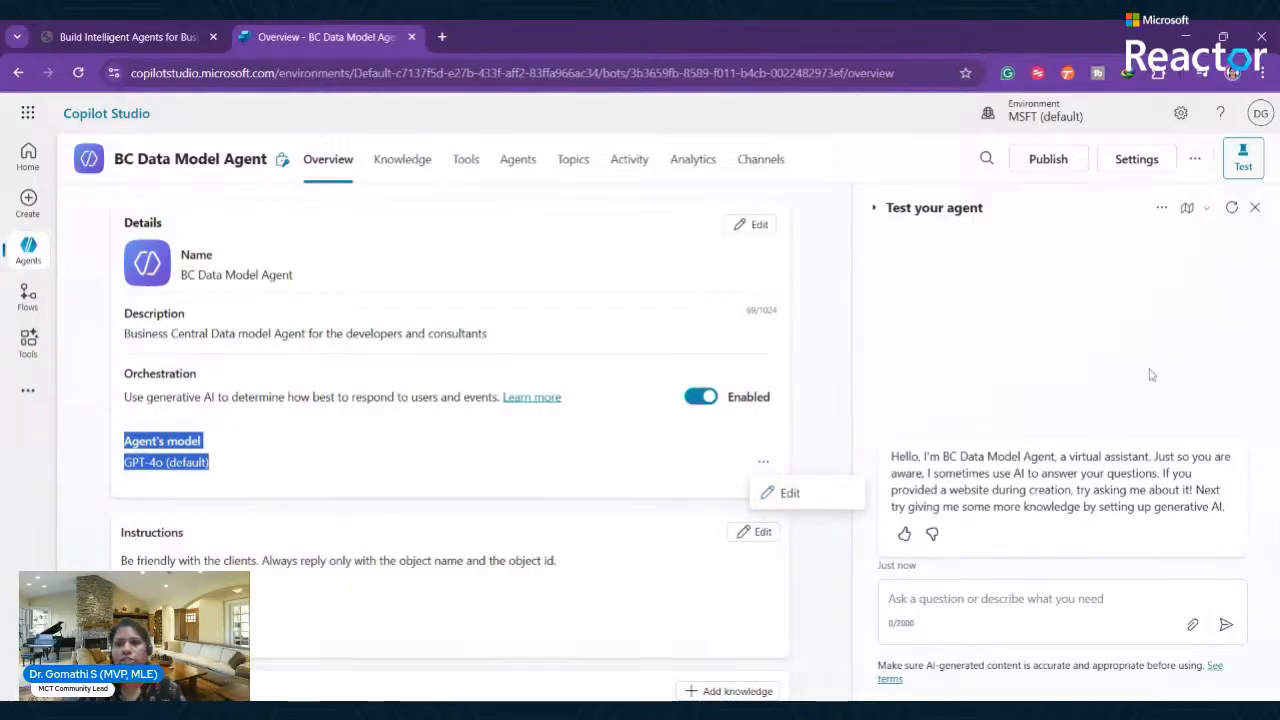
key("ctrl+plus")
key("ctrl+plus")
key("ctrl+plus")
key("ctrl+plus")
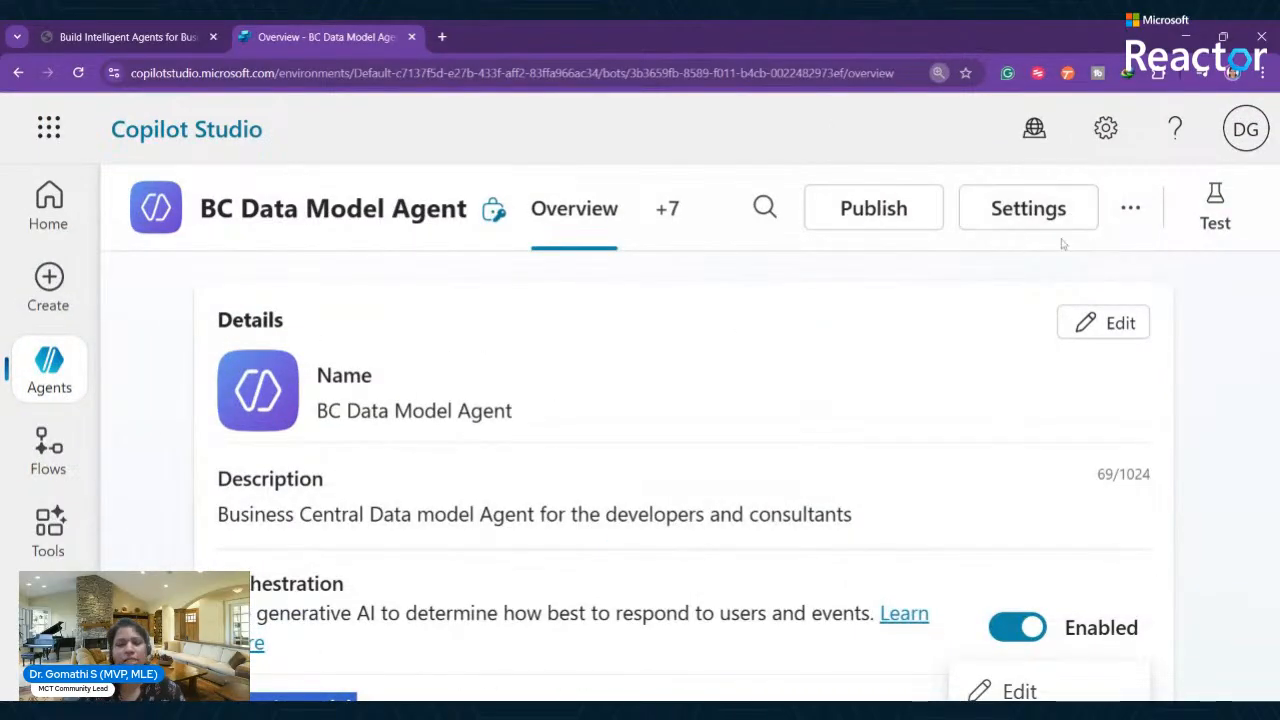
Open the BC Data Model Agent's Knowledge page.
key("ctrl+minus")
key("ctrl+minus")
key("ctrl+minus")
key("ctrl+minus")
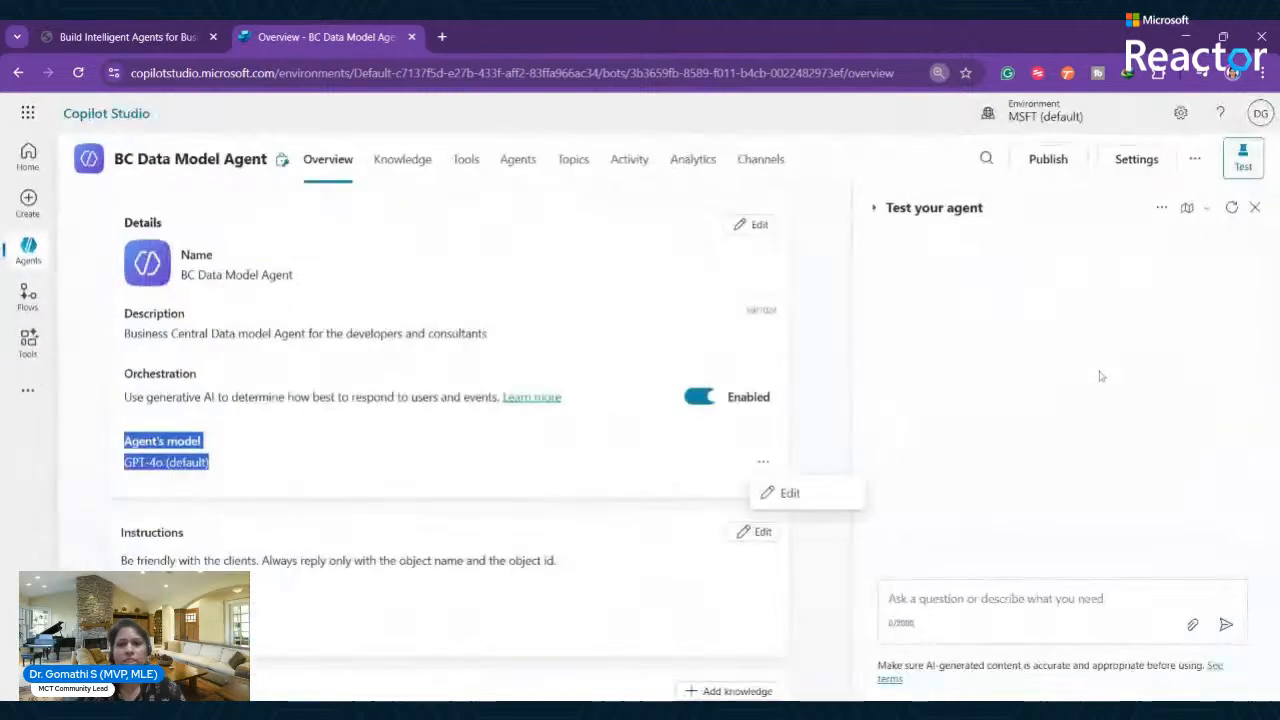
left_click(376, 155)
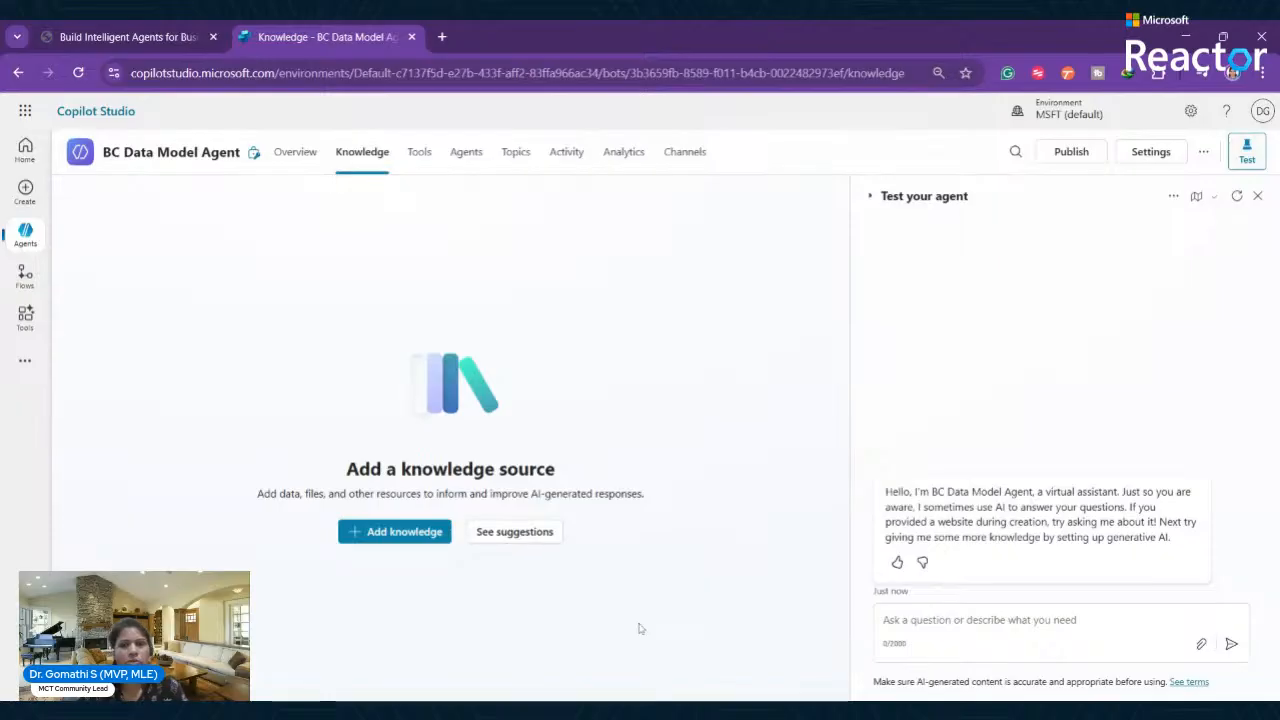
Switch to the BC_Table_Recommender document in Word and examine the first table row under Finance & General Ledger, column by column.
key("alt+Tab")
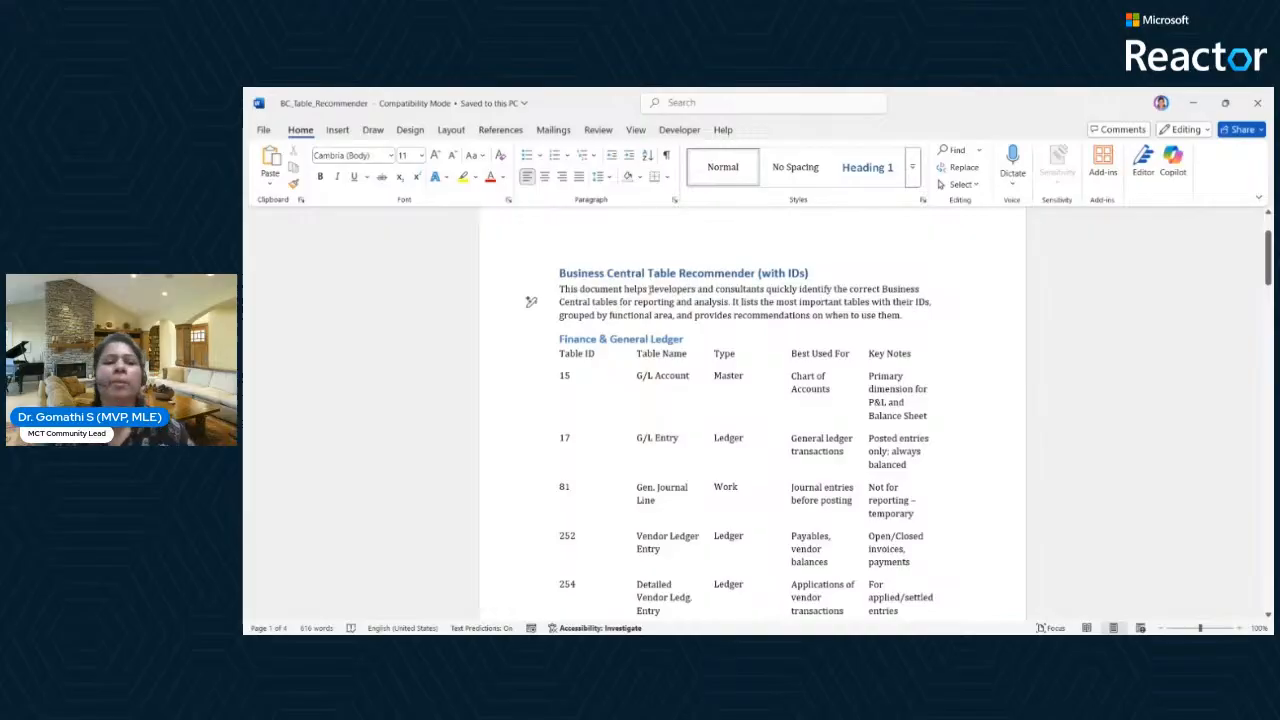
scroll(627, 371, "down", 1)
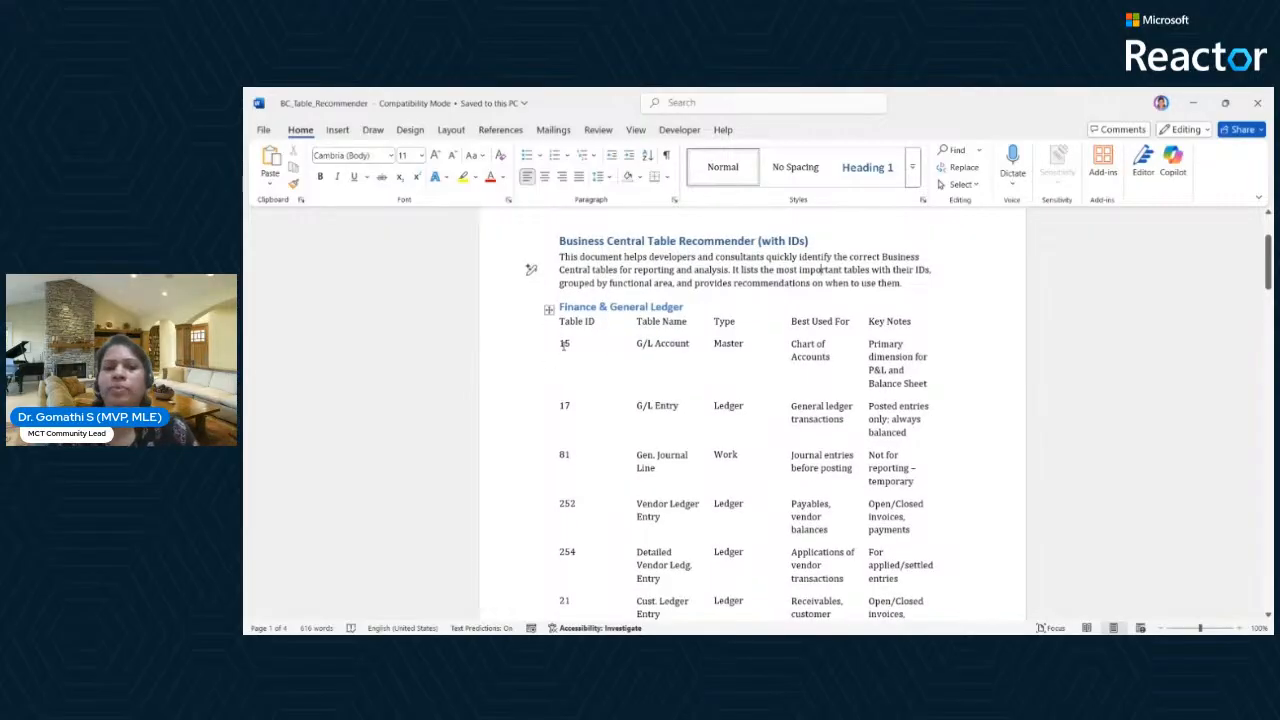
left_click(583, 344)
left_click(637, 345)
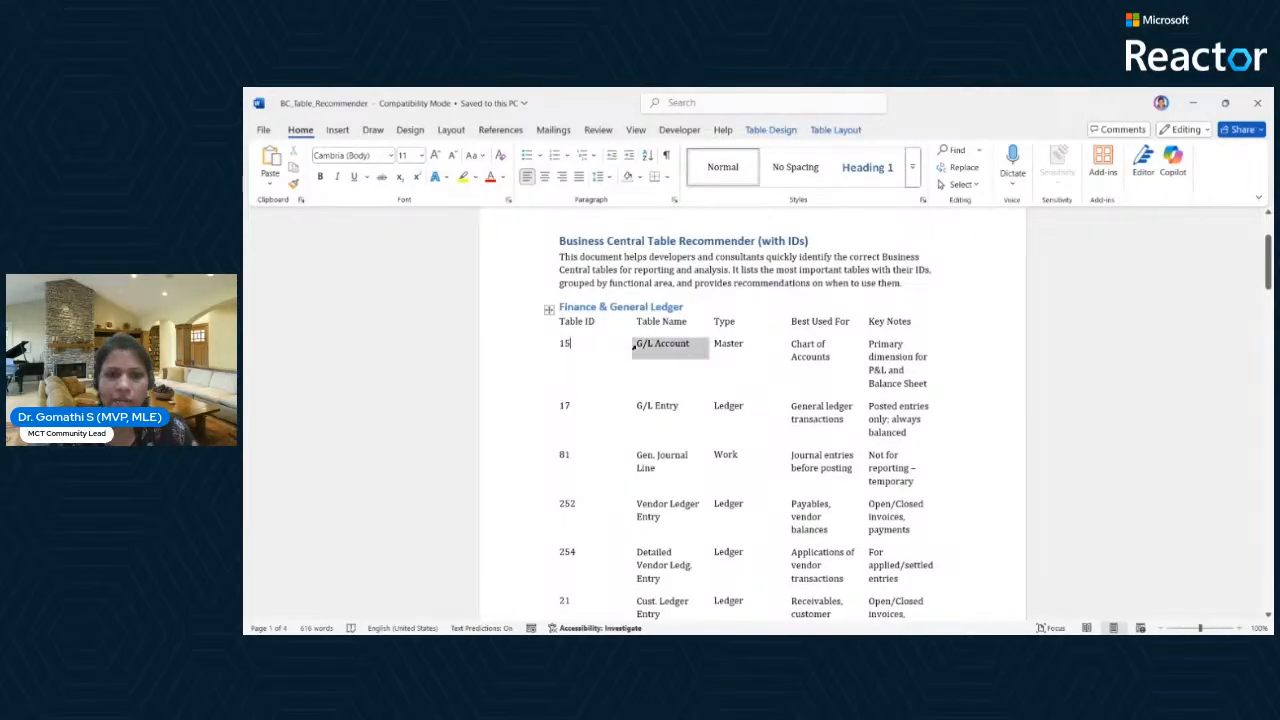
left_click(719, 345)
double_click(720, 345)
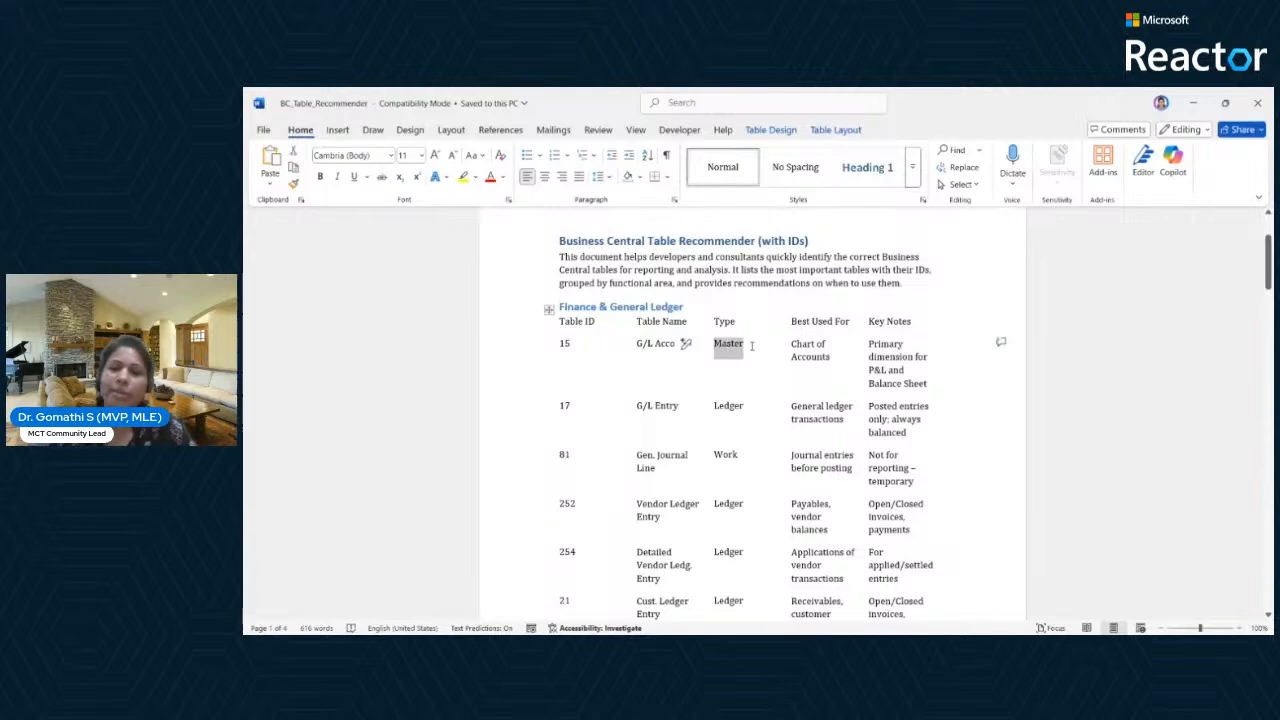
left_click(787, 343)
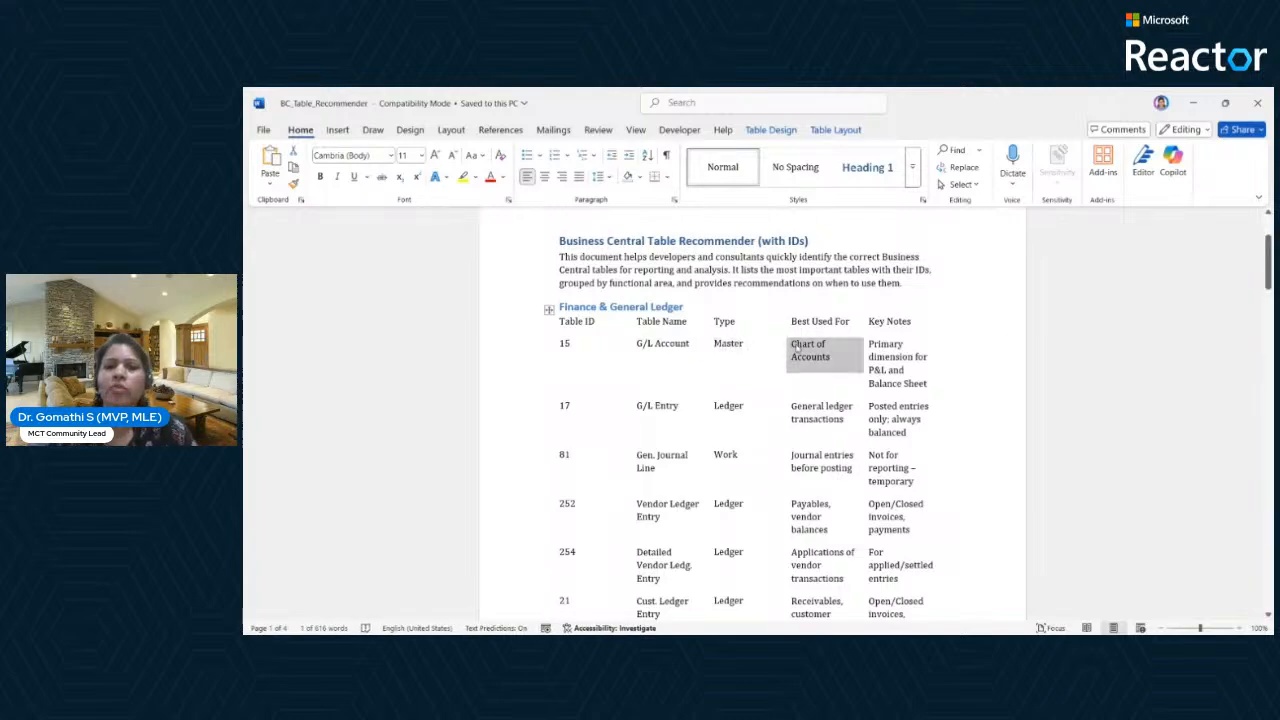
key("Up")
key("Up")
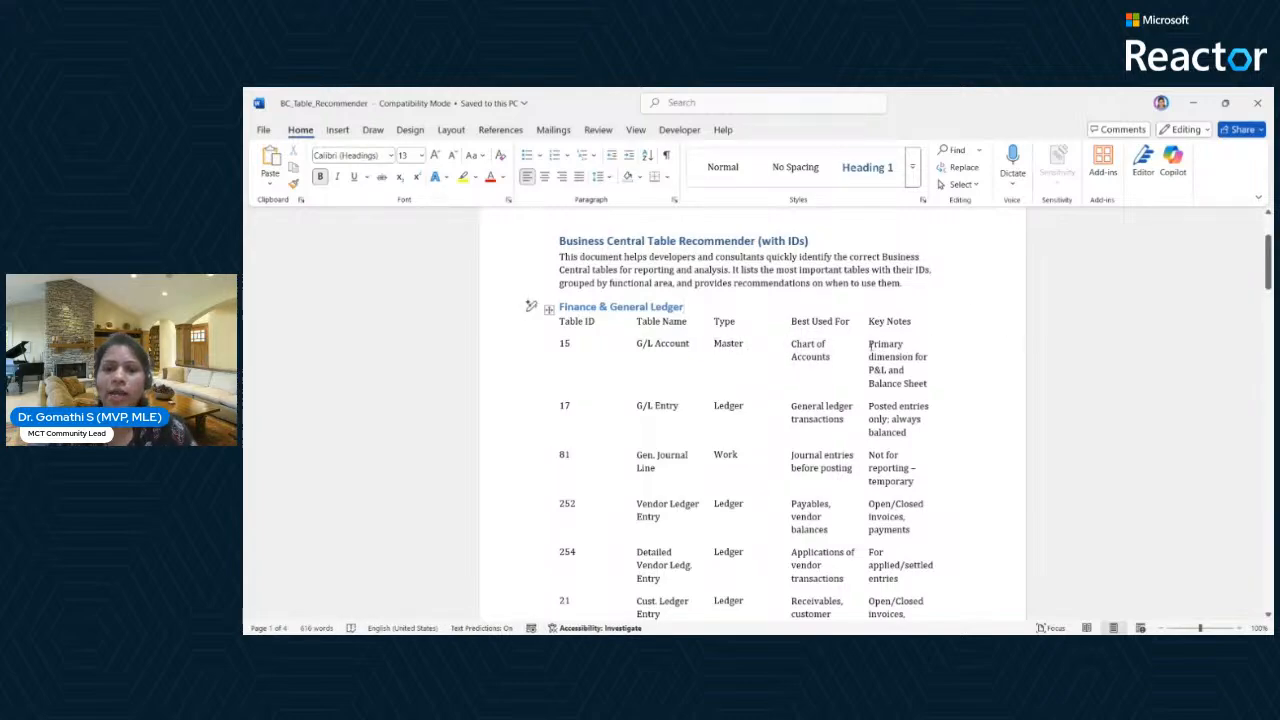
left_click(870, 345)
Skim the remaining table sections of the document from Sales & Receivables through to the Pro Tip.
scroll(758, 463, "down", 10)
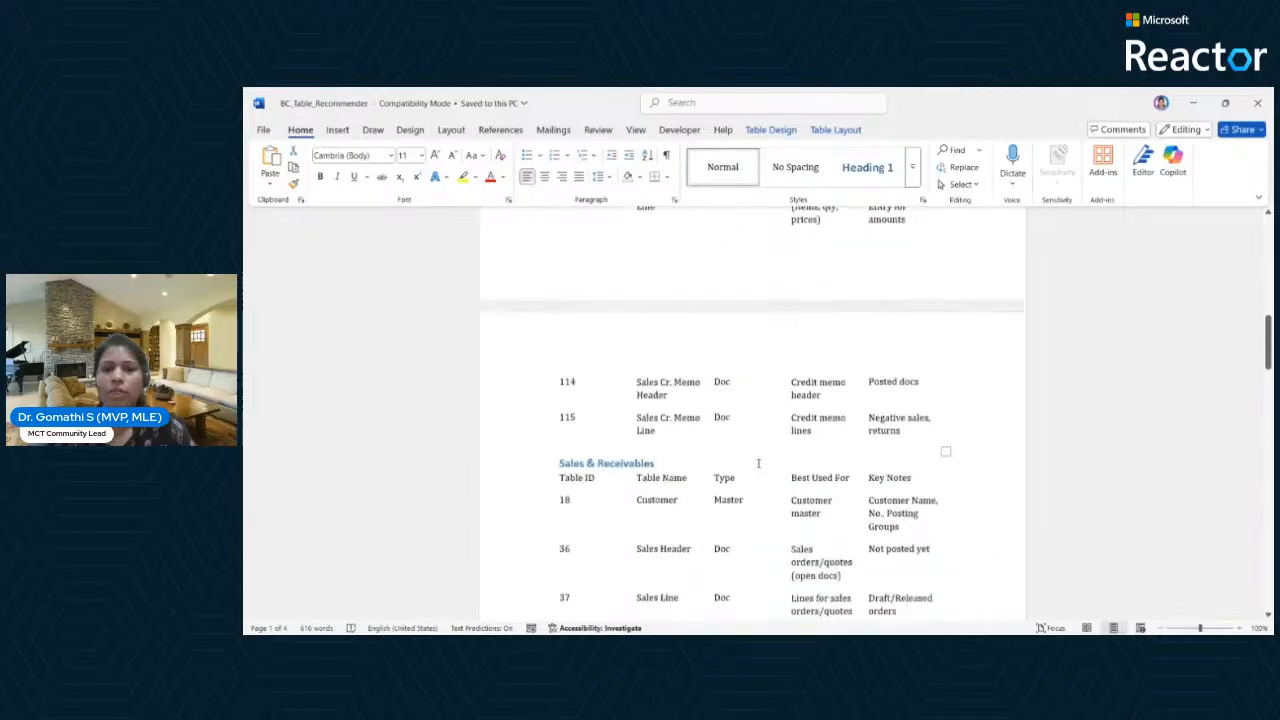
scroll(758, 463, "down", 8)
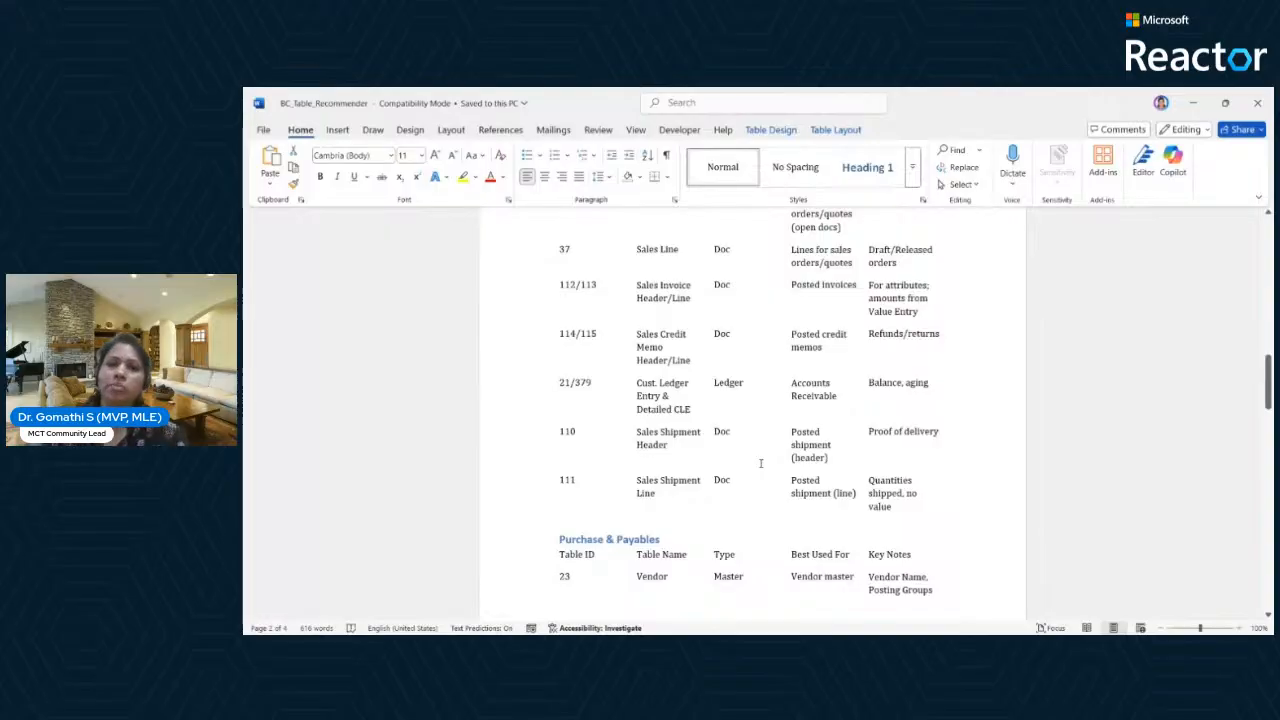
scroll(760, 463, "down", 10)
scroll(760, 463, "down", 15)
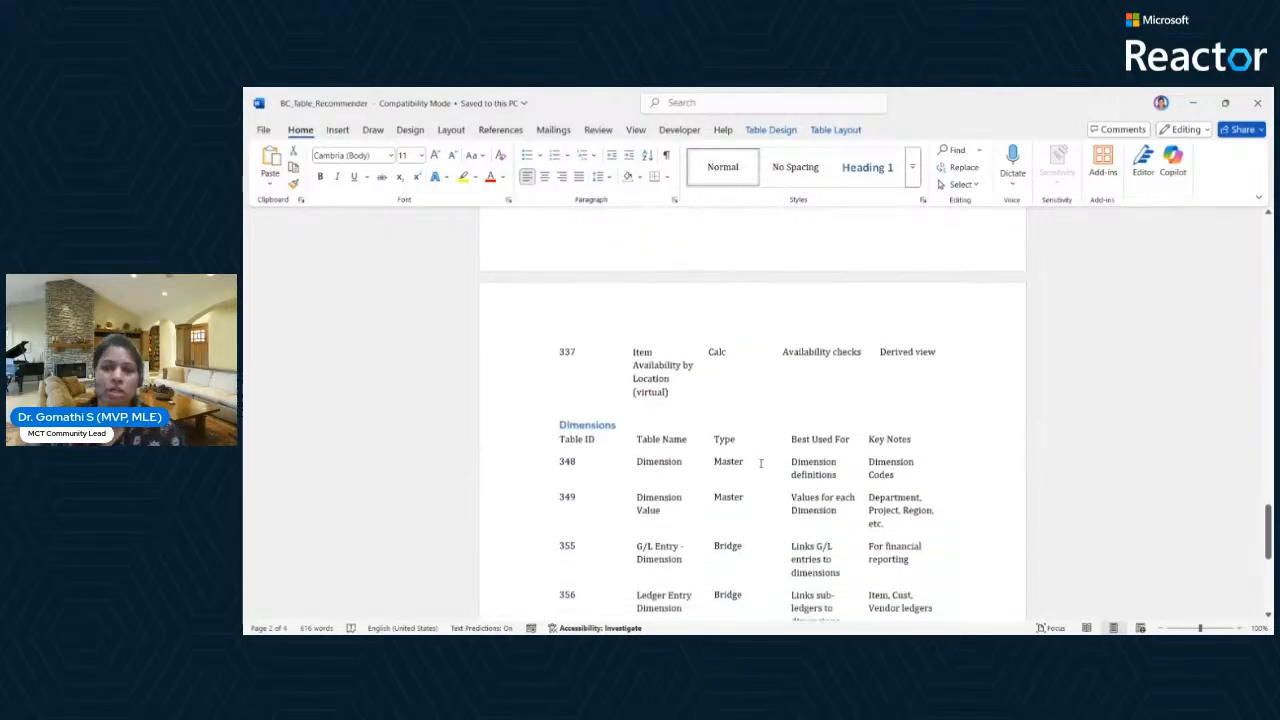
scroll(760, 463, "down", 1)
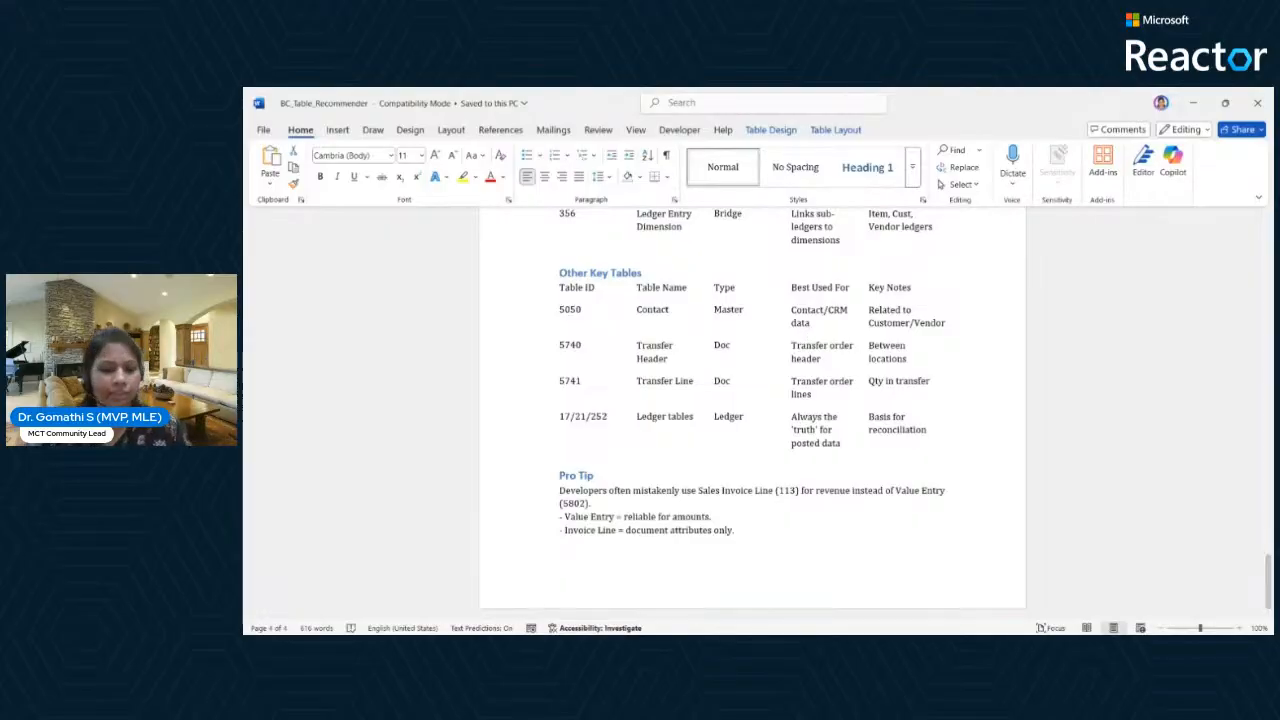
Switch back to Copilot Studio, start adding a knowledge source to the agent and bring up the file upload browser.
key("alt+Tab")
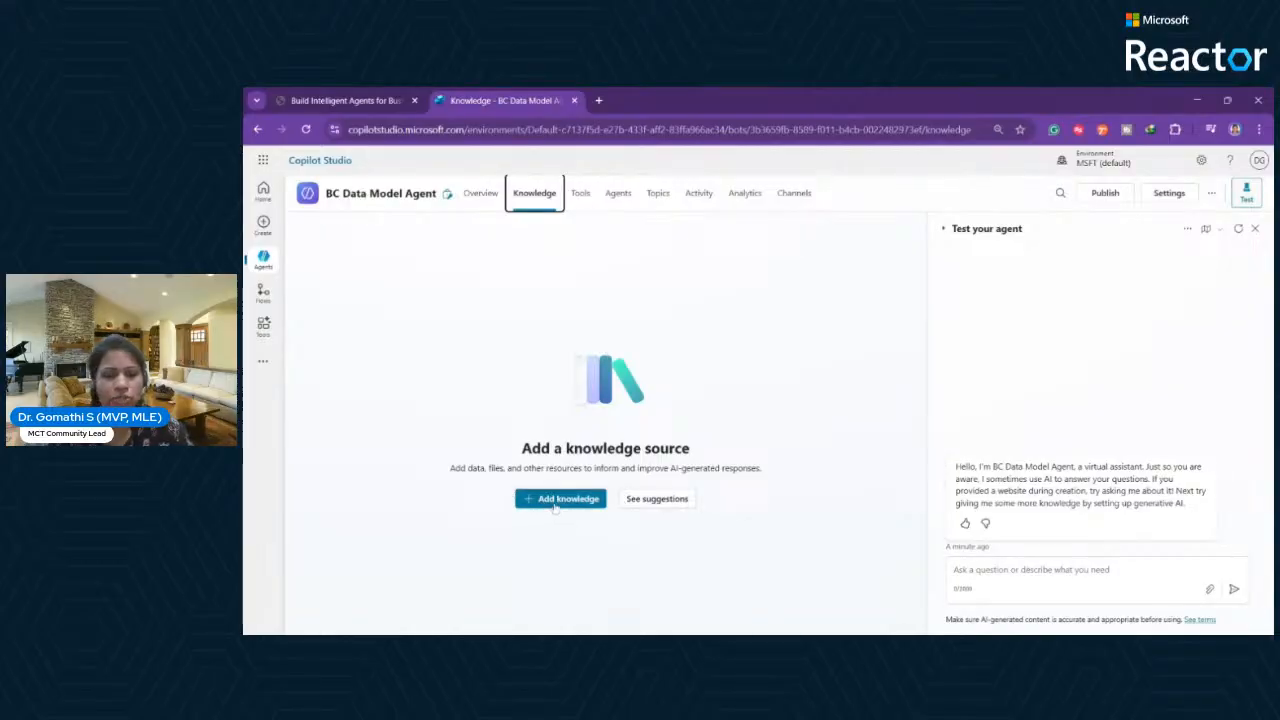
left_click(557, 505)
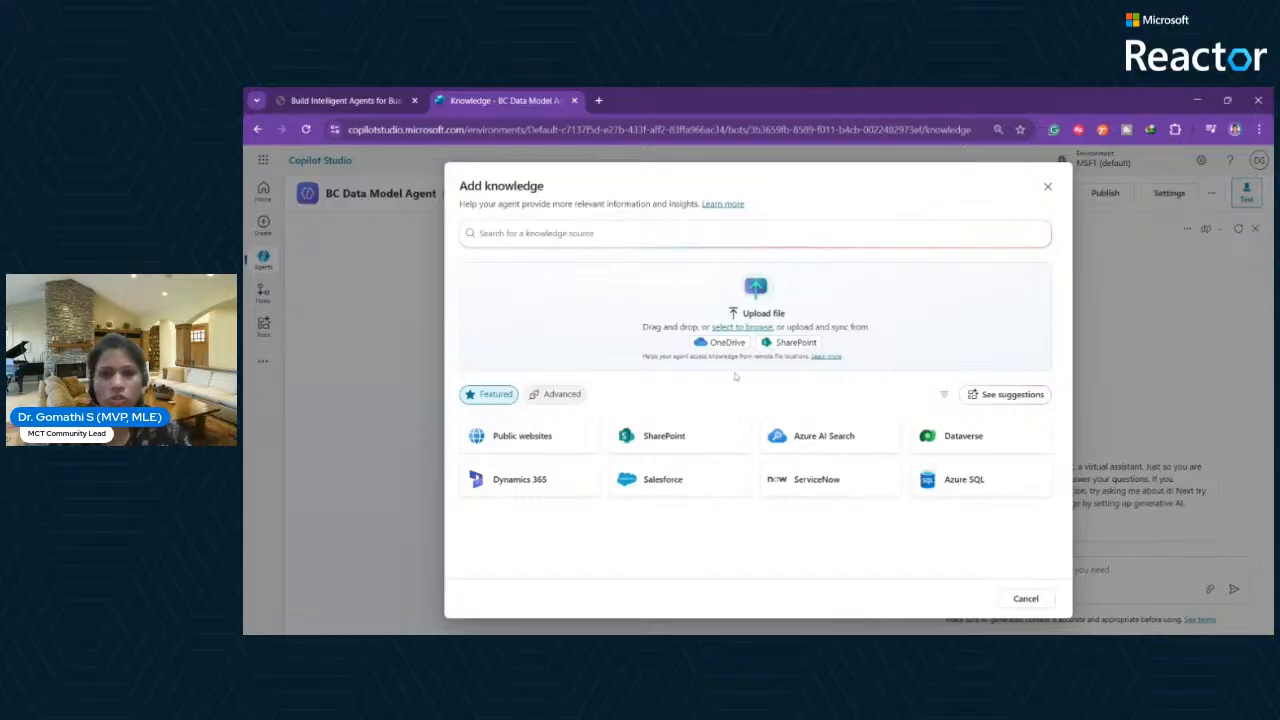
key("ctrl+plus")
key("ctrl+plus")
key("ctrl+plus")
key("ctrl+plus")
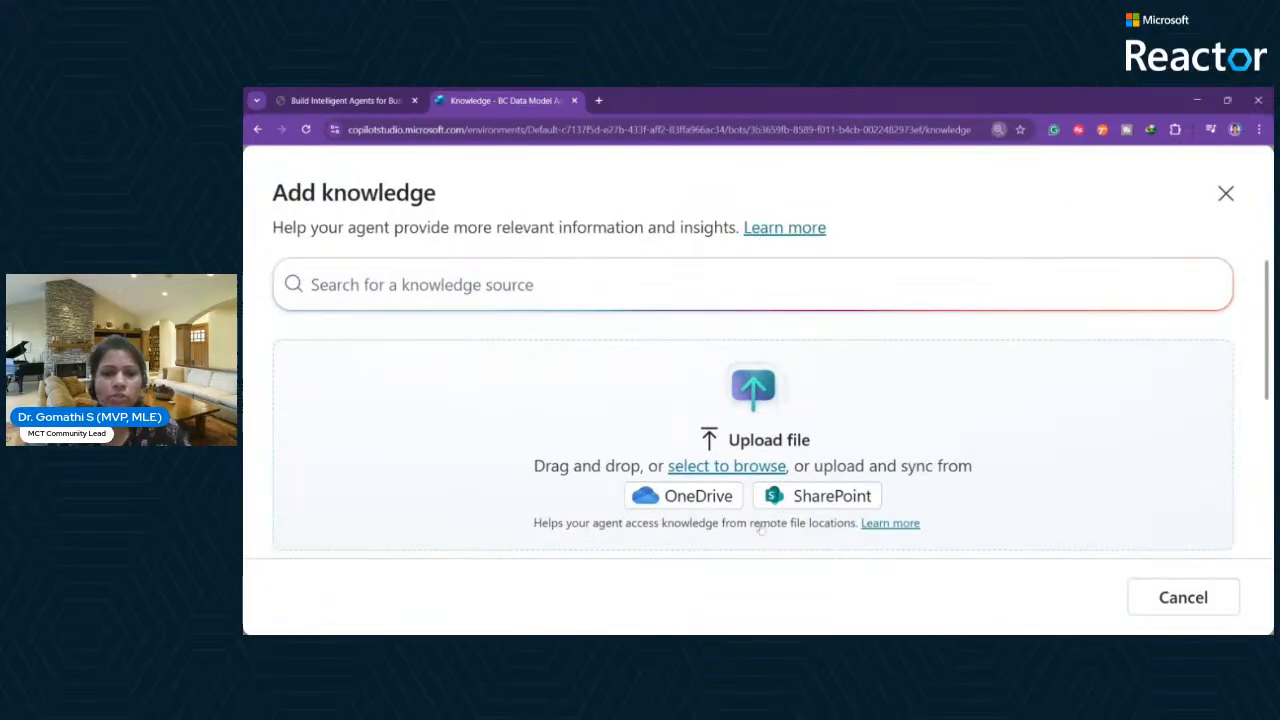
left_click(731, 467)
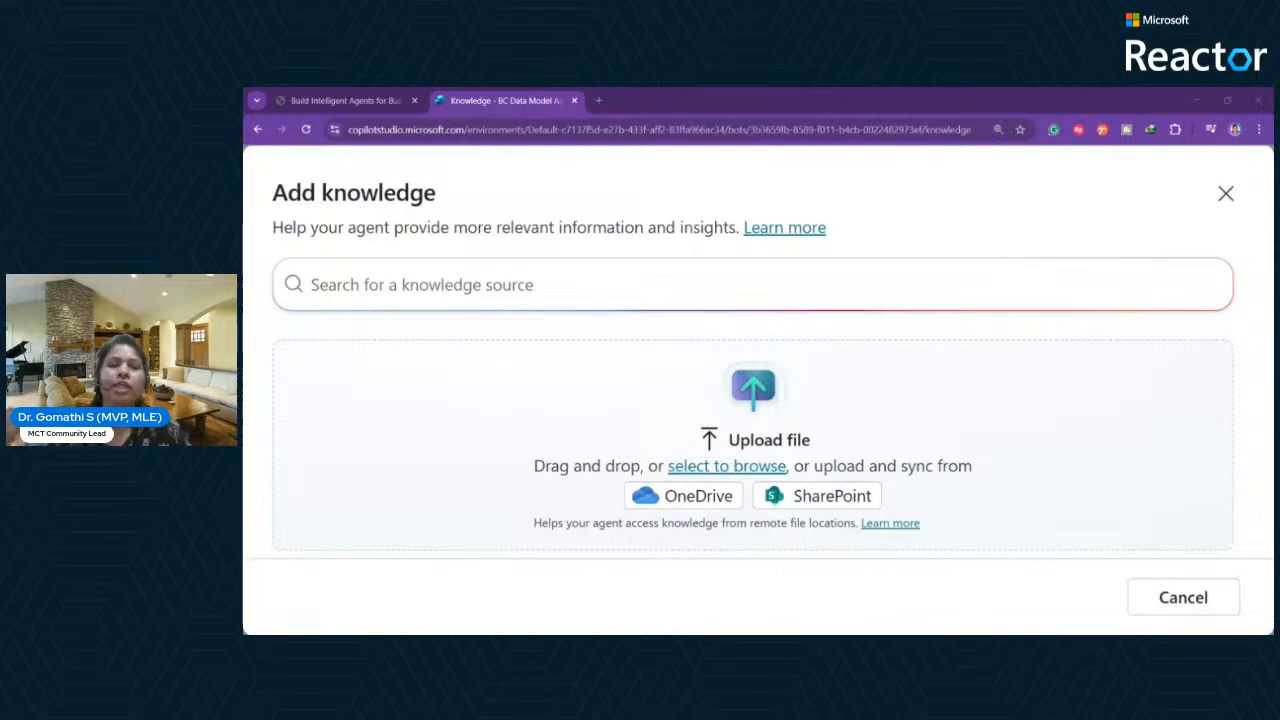
left_click(695, 453)
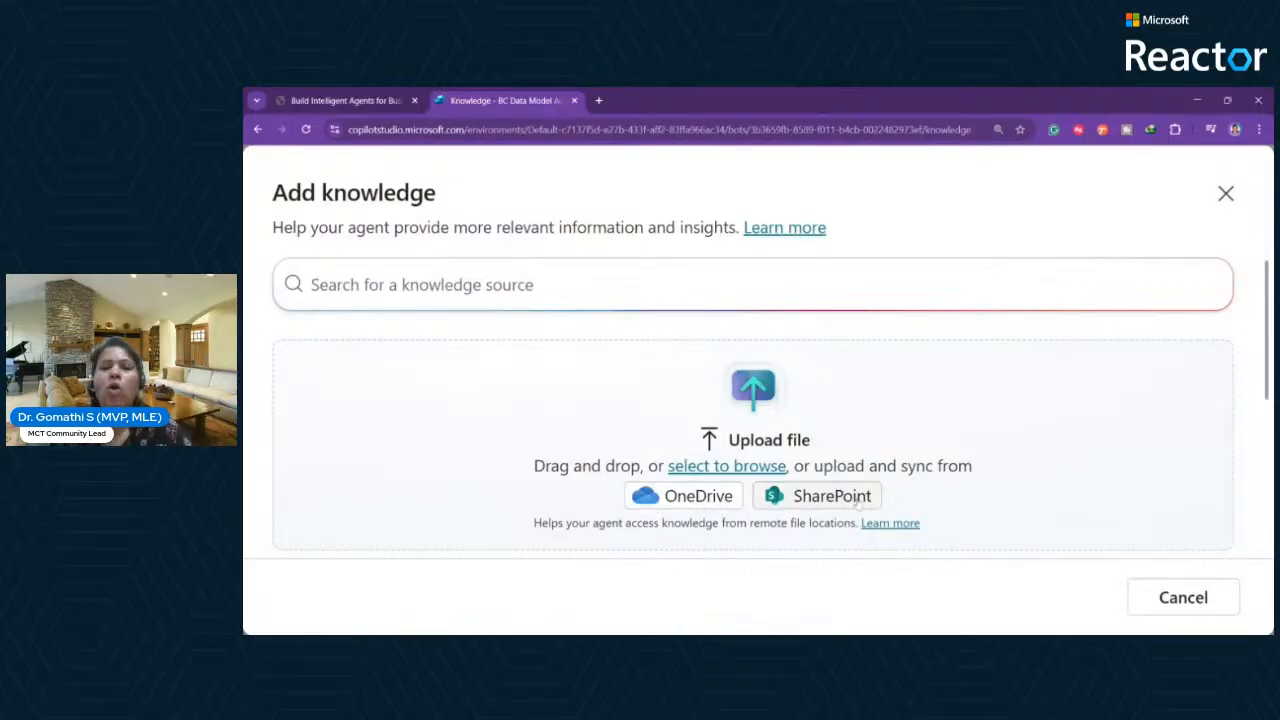
Examine the Featured and Advanced knowledge source types available for the agent.
key("ctrl+minus")
key("ctrl+minus")
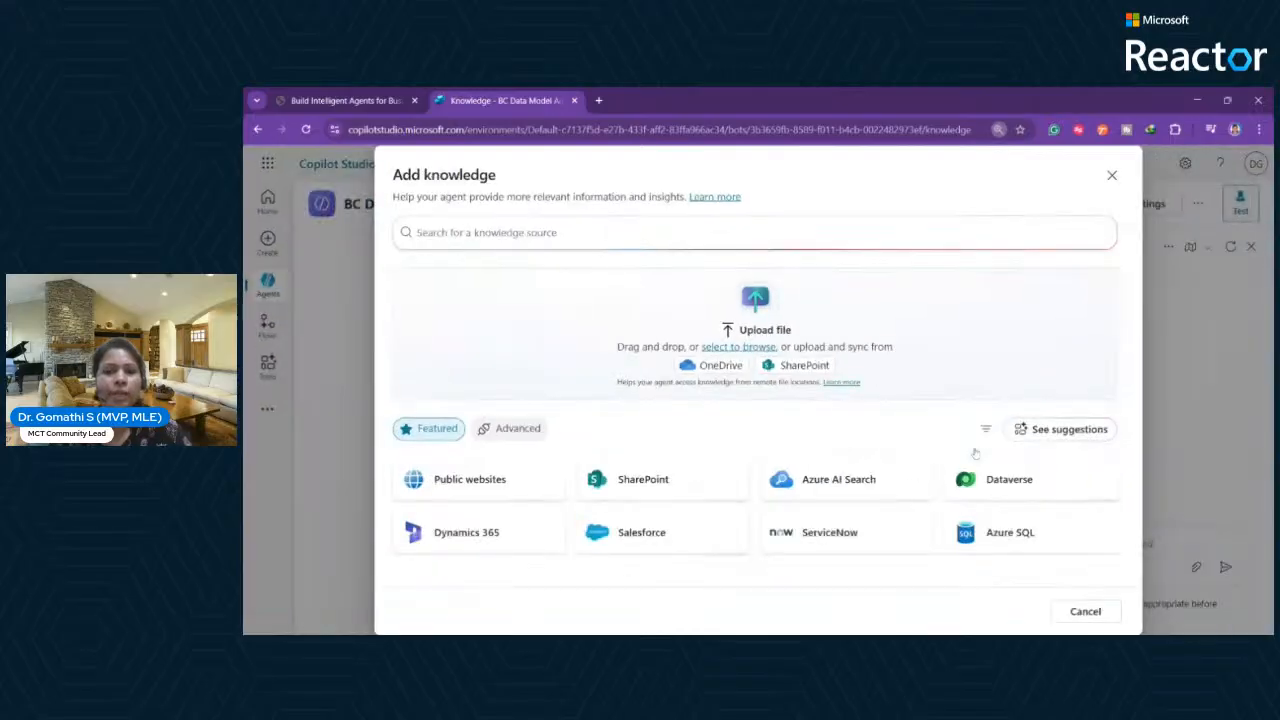
key("ctrl+plus")
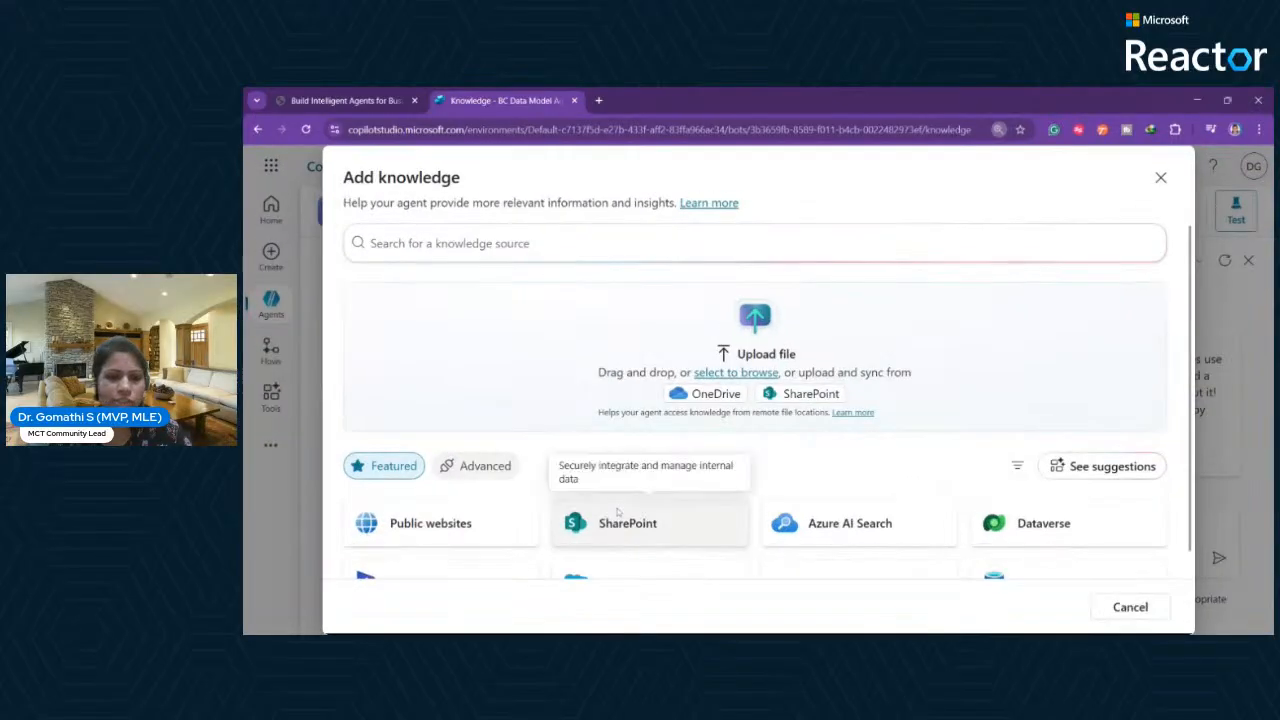
scroll(778, 461, "down", 1)
key("ctrl+plus")
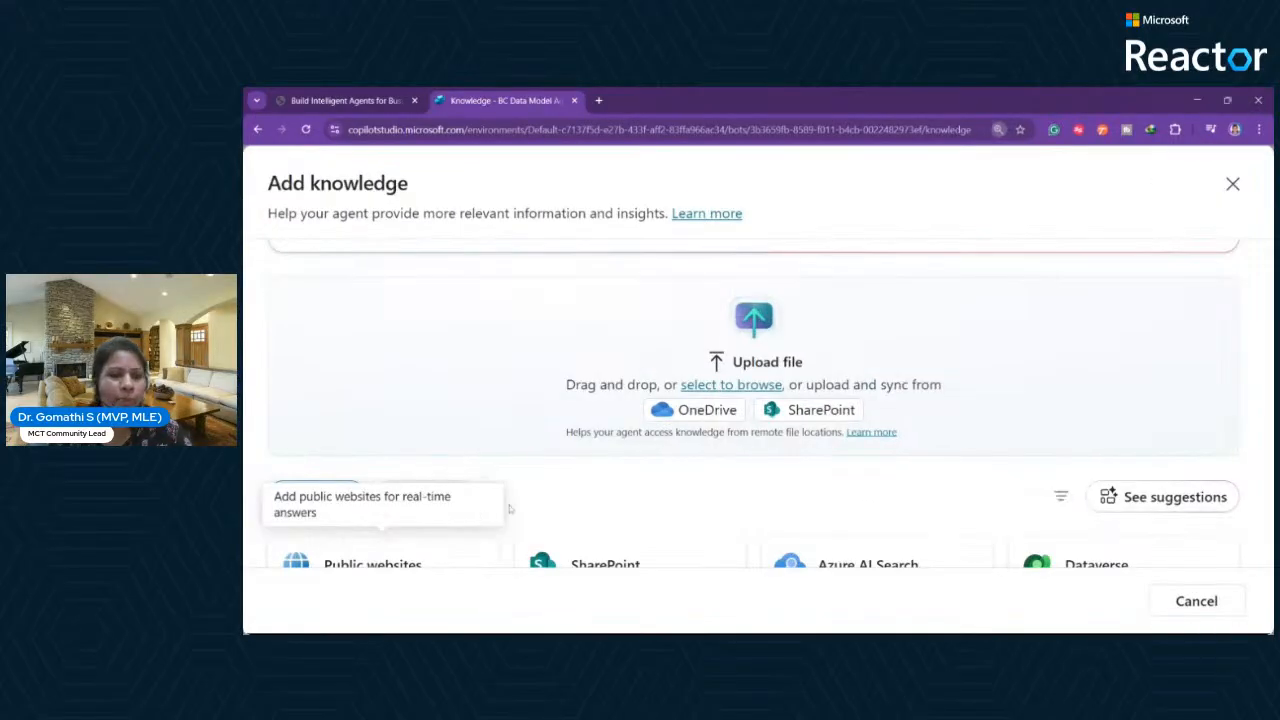
scroll(632, 480, "down", 1)
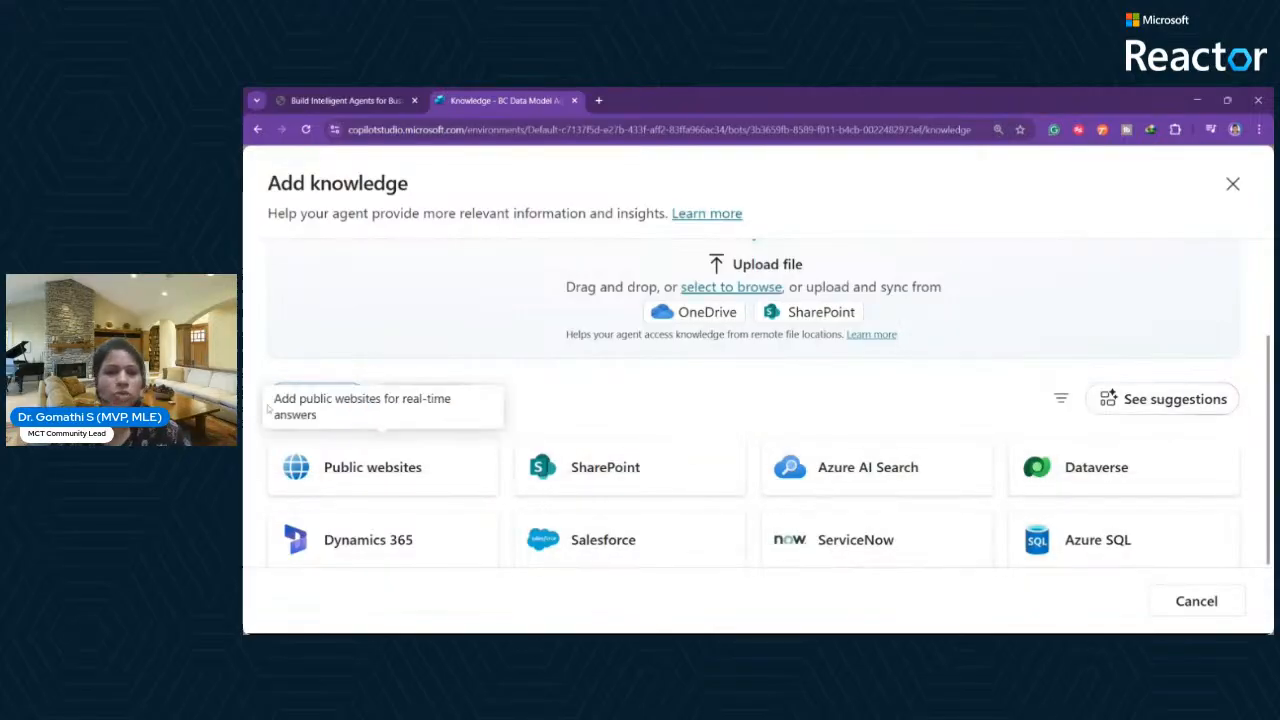
left_click(428, 398)
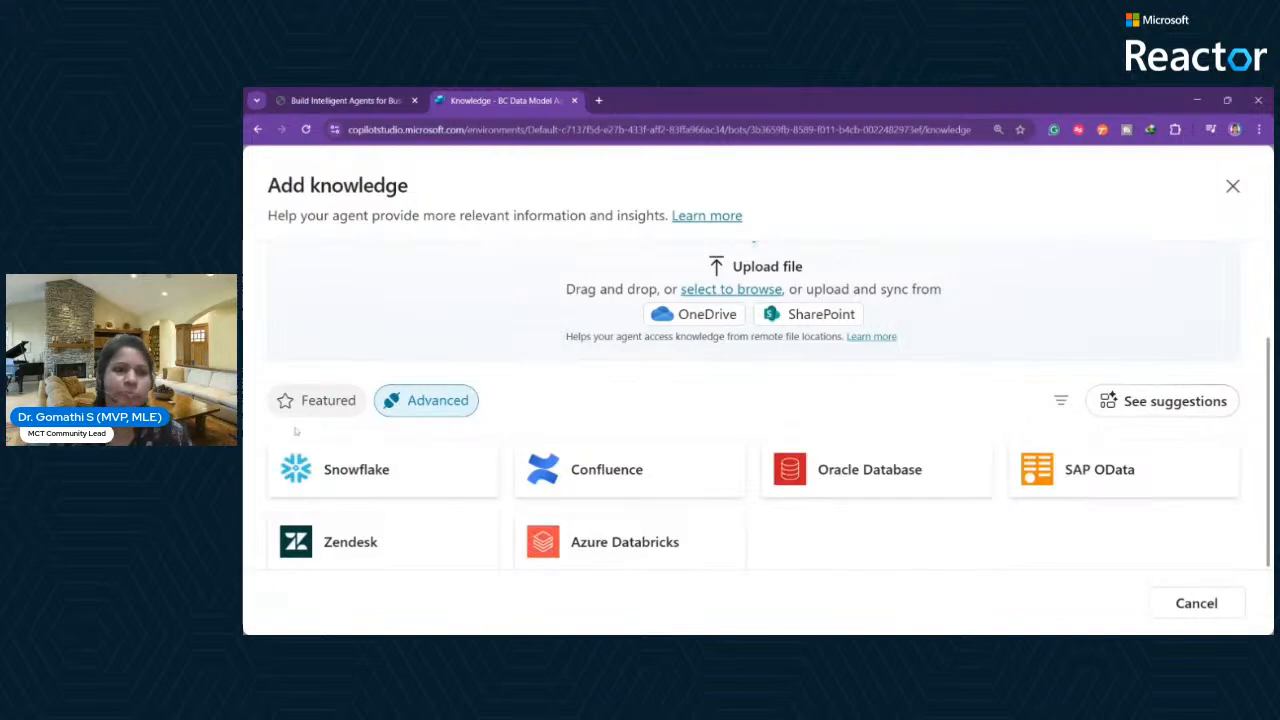
left_click(318, 400)
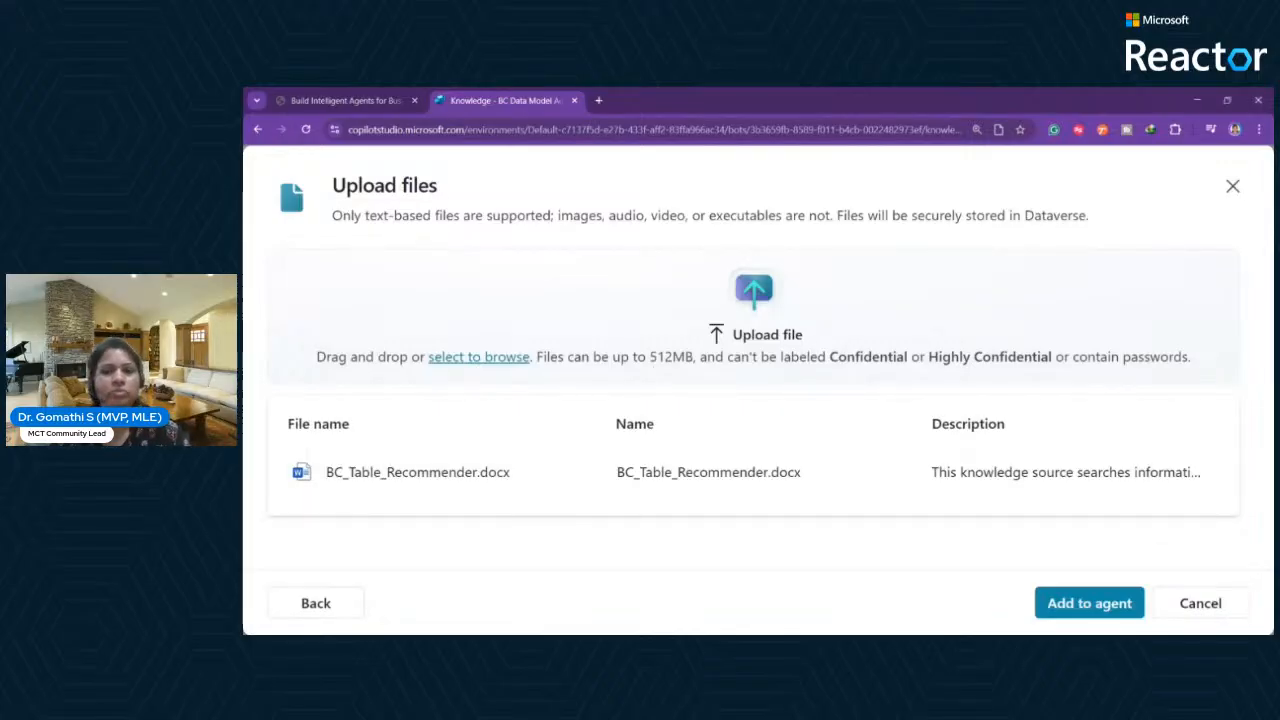
Rename the uploaded BC_Table_Recommender.docx knowledge file as "Business Central Table Recommender".
left_click(671, 472)
left_click_drag(769, 472, 802, 472)
key("BackSpace")
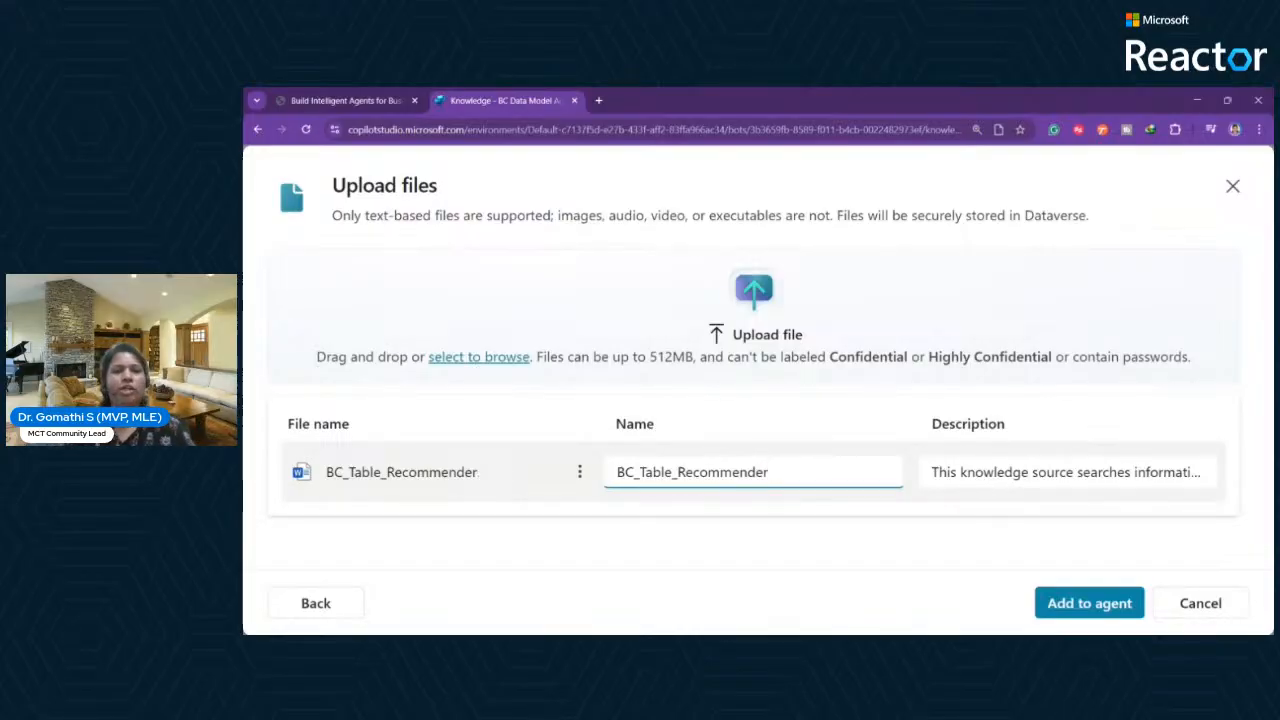
key("ctrl+a")
type("Bus")
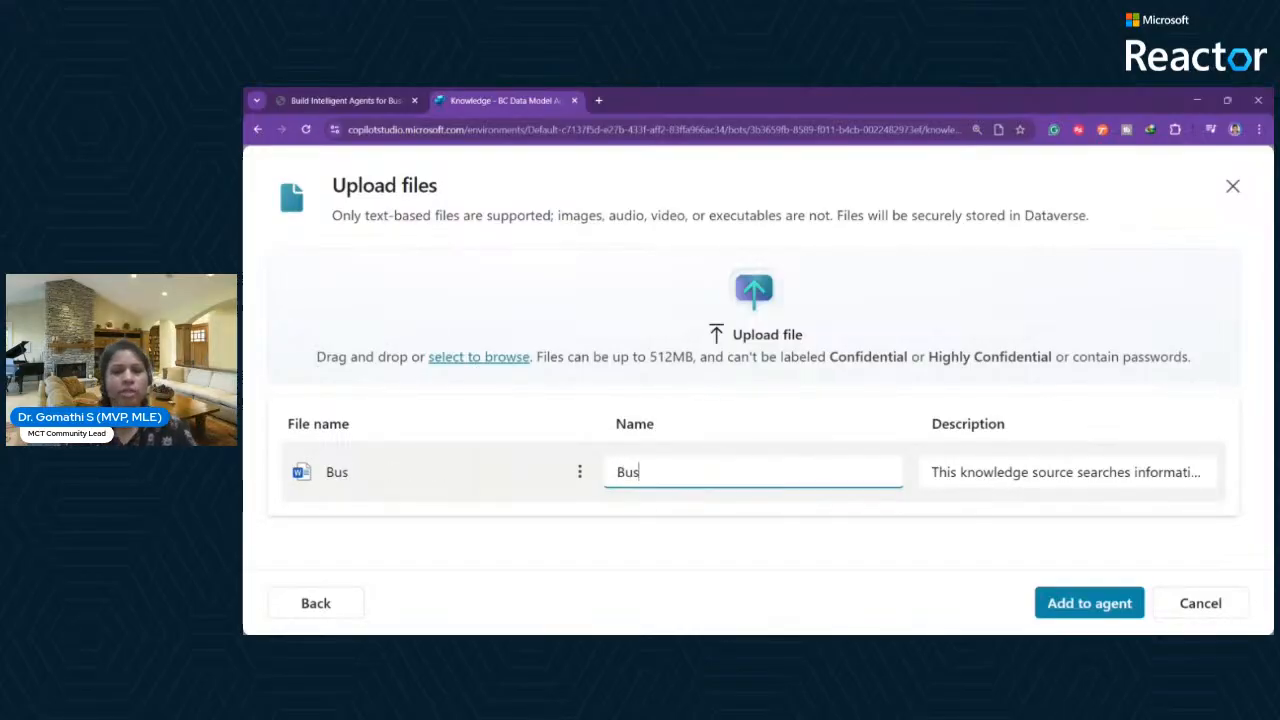
type("iness Central ")
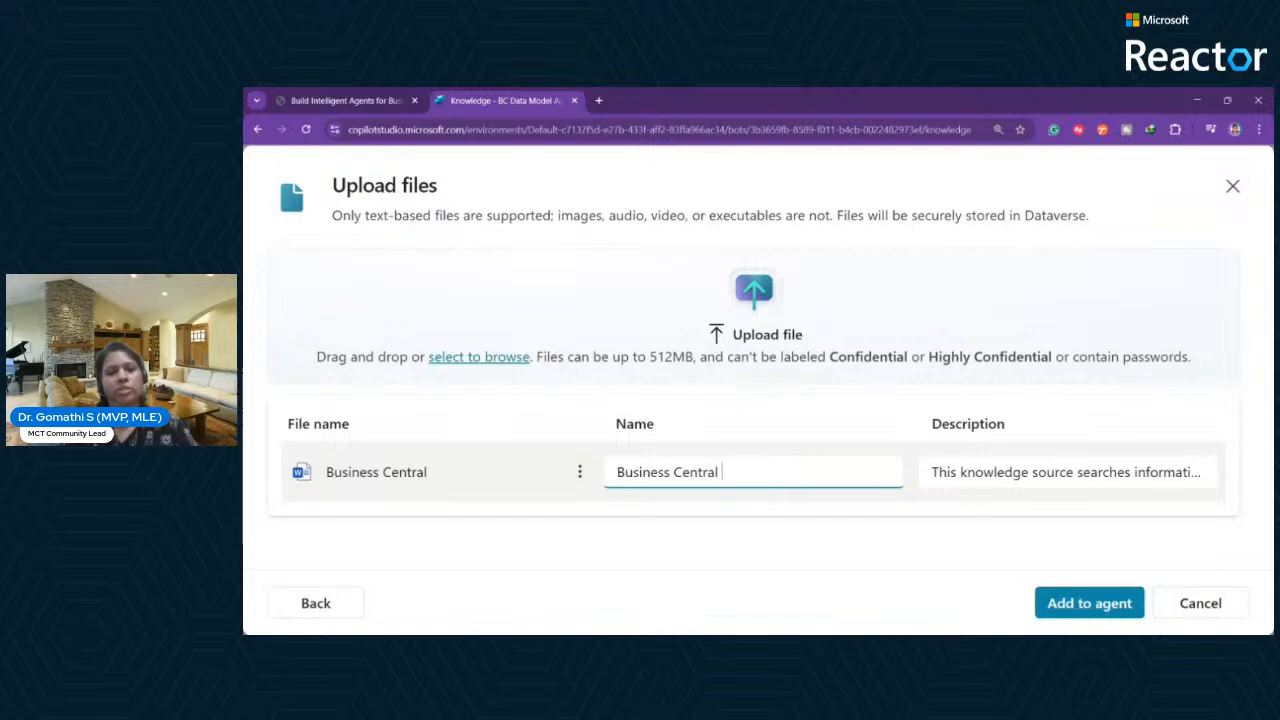
type("Table Recommend")
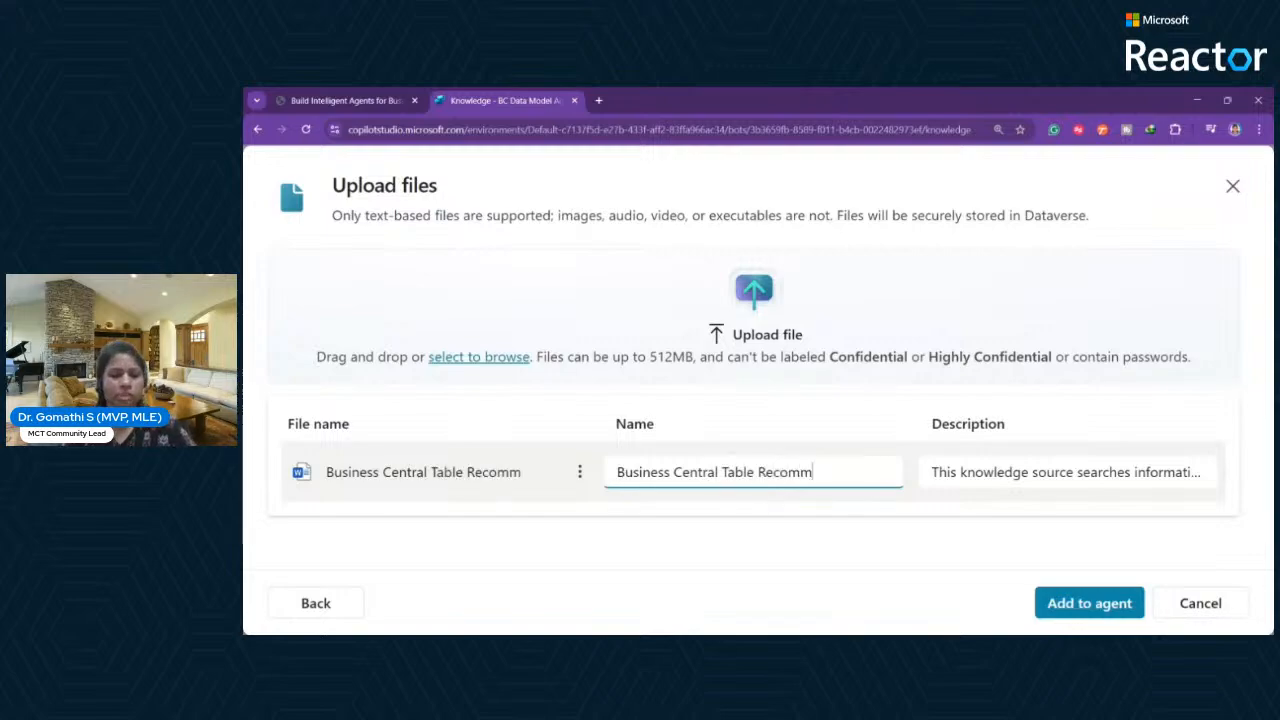
key("BackSpace")
key("BackSpace")
type("nder")
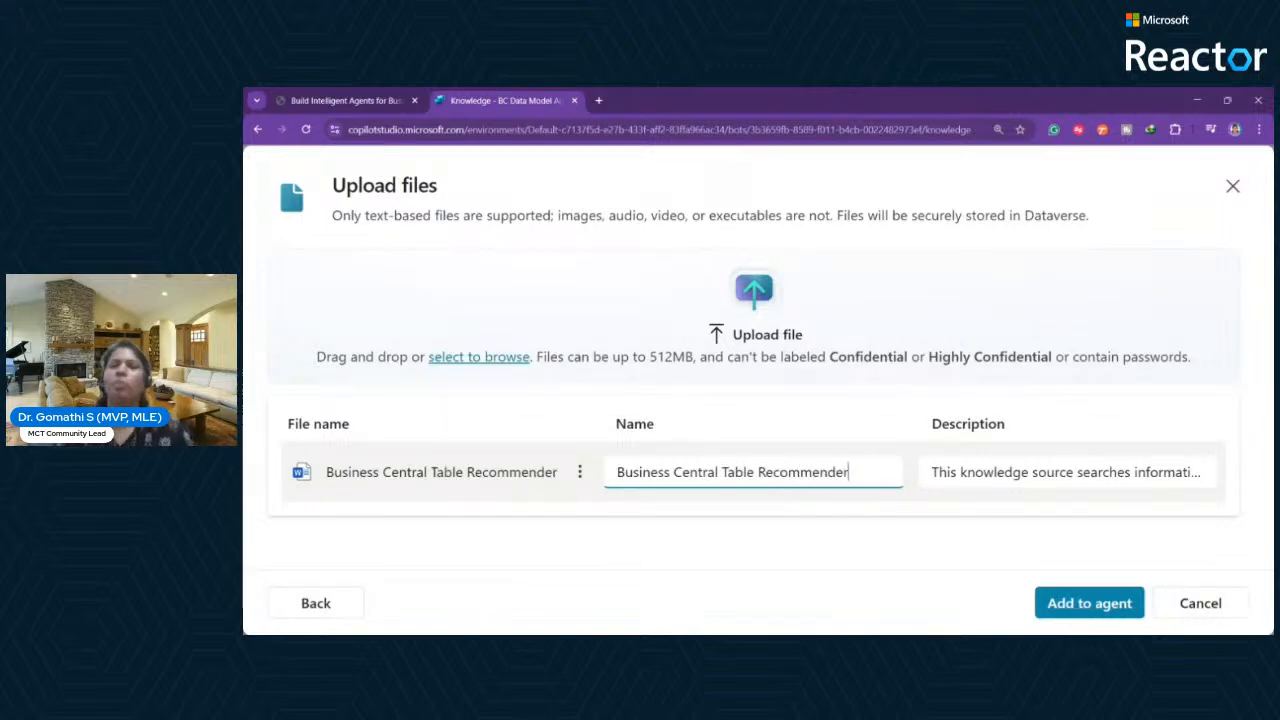
key("Tab")
Check the knowledge file's description and add the Business Central Table Recommender file to the agent.
left_click(984, 472)
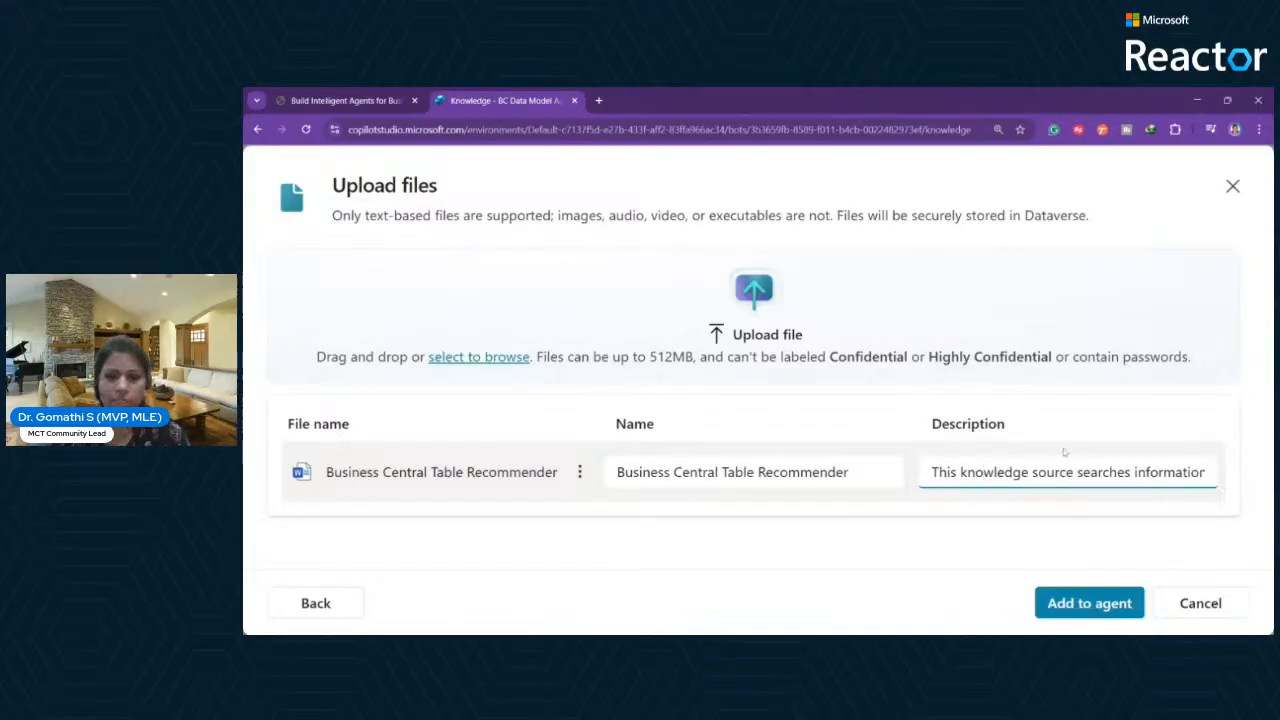
left_click(708, 604)
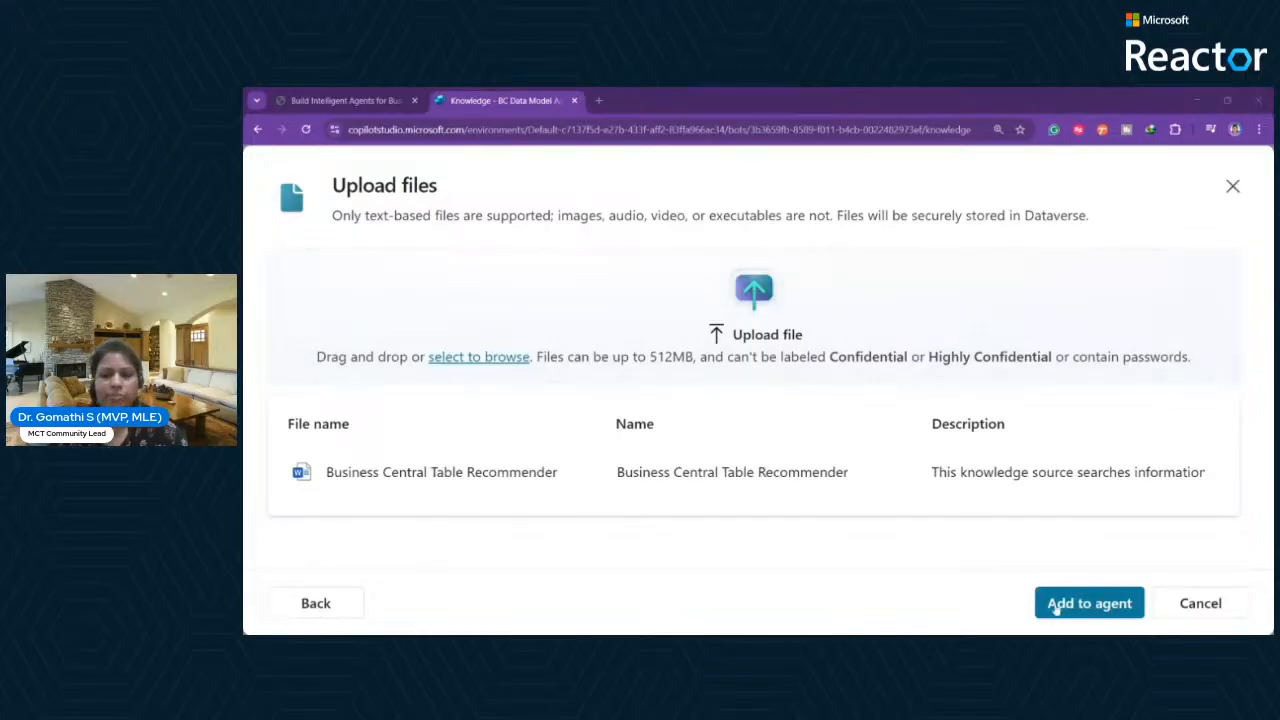
left_click(1112, 600)
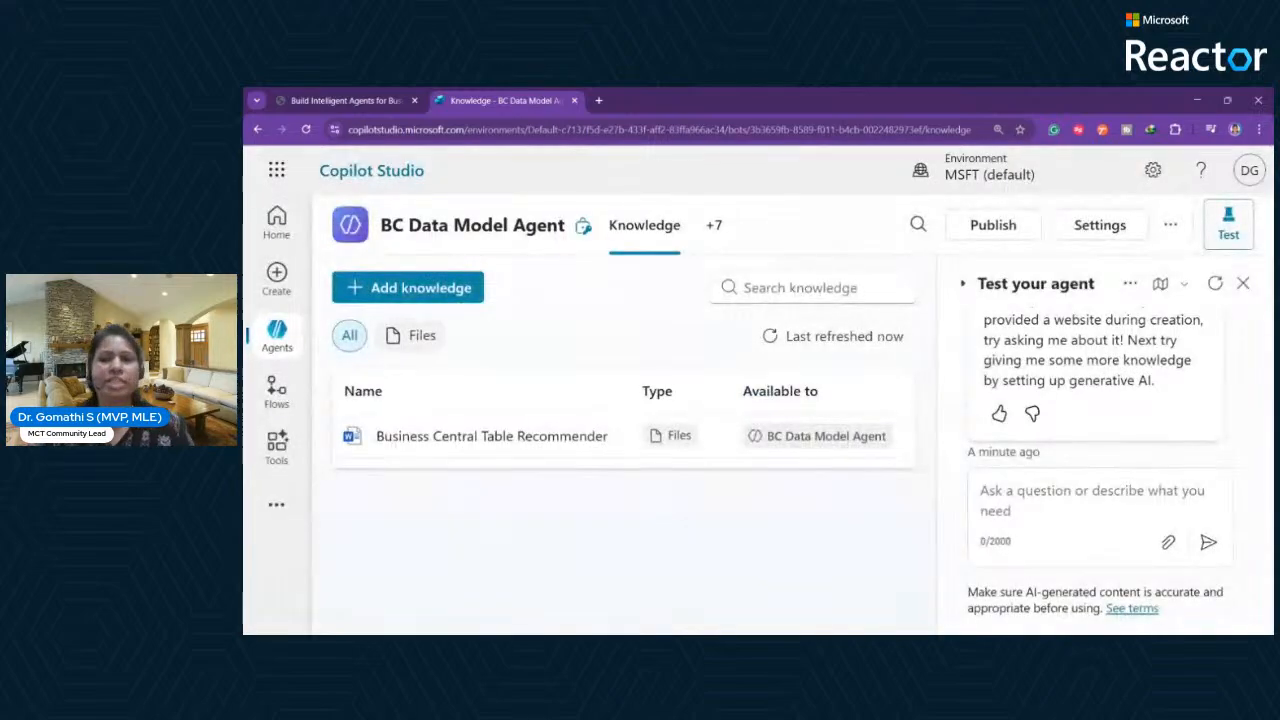
Close the agent test pane and examine the processing status of the Business Central Table Recommender file.
left_click(1243, 284)
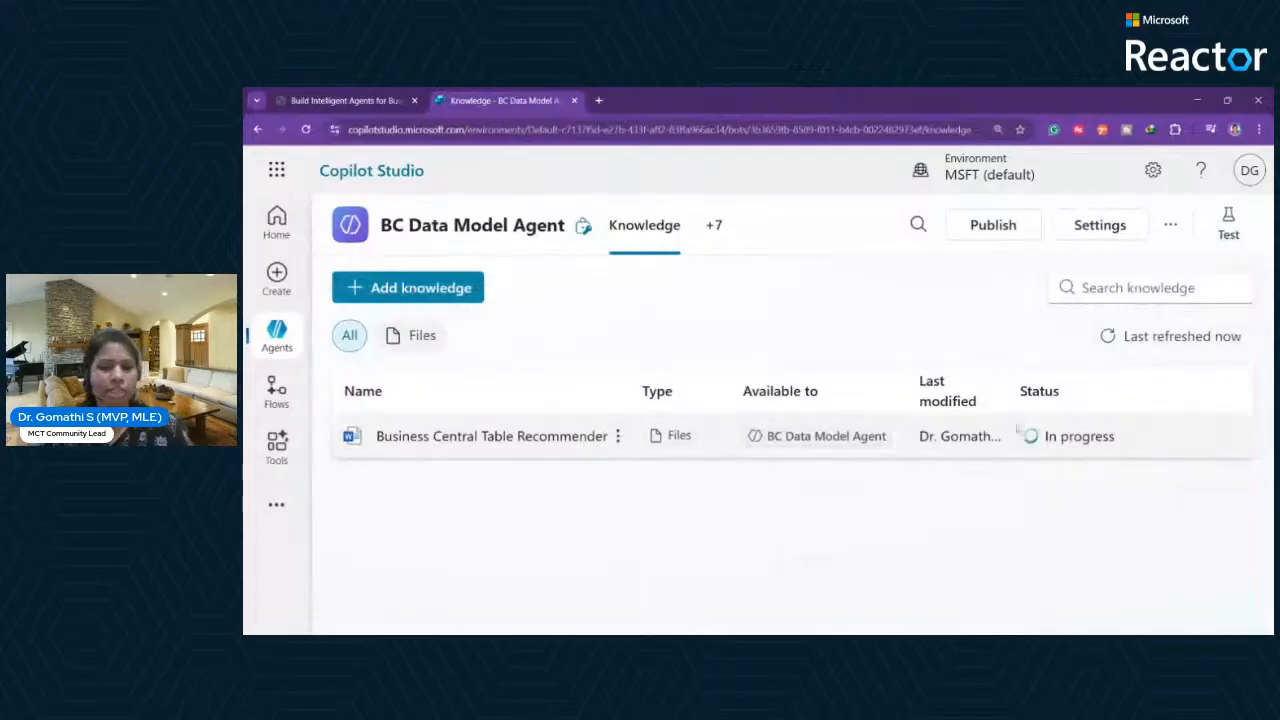
key("ctrl+plus")
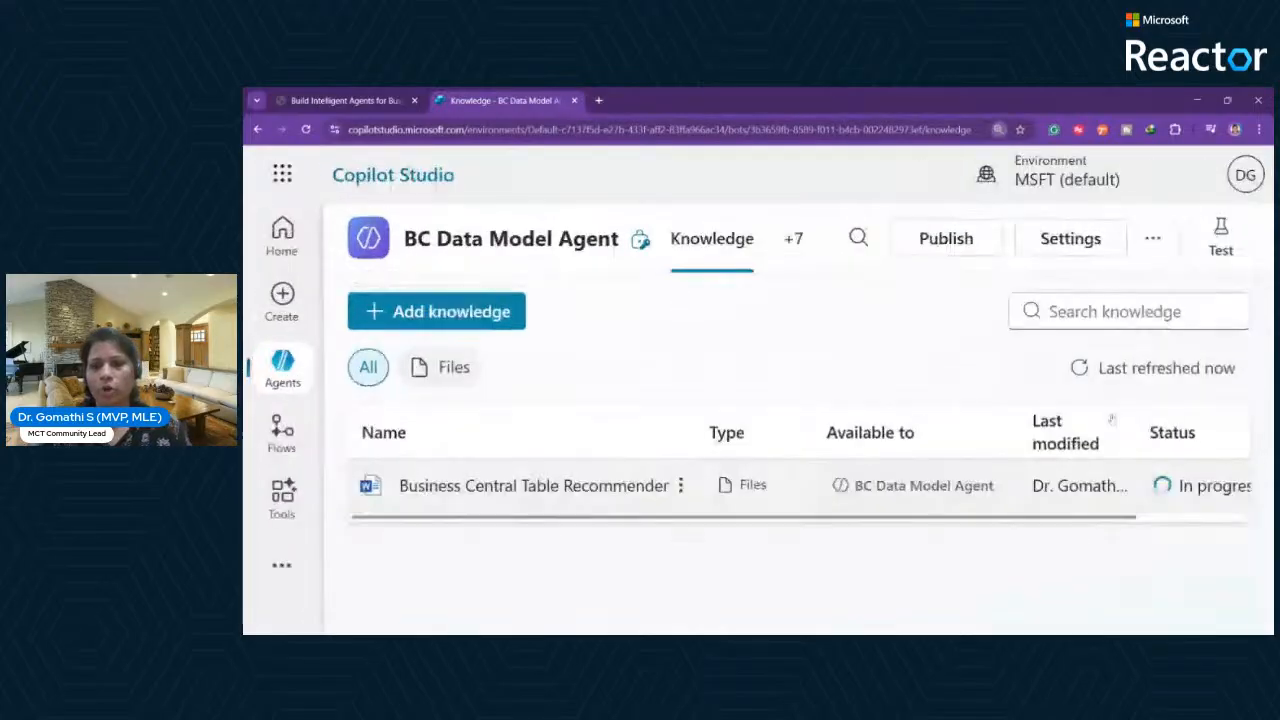
scroll(800, 485, "right", 3)
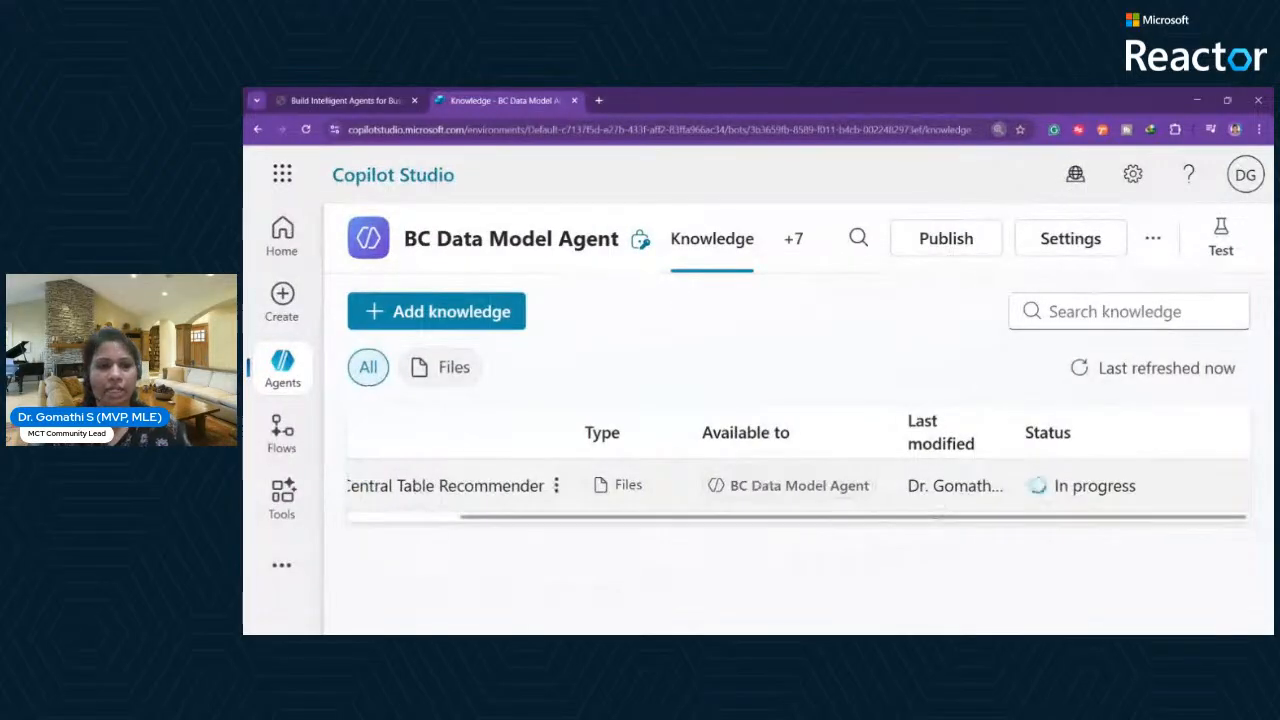
key("ctrl+minus")
key("ctrl+minus")
key("ctrl+minus")
key("ctrl+minus")
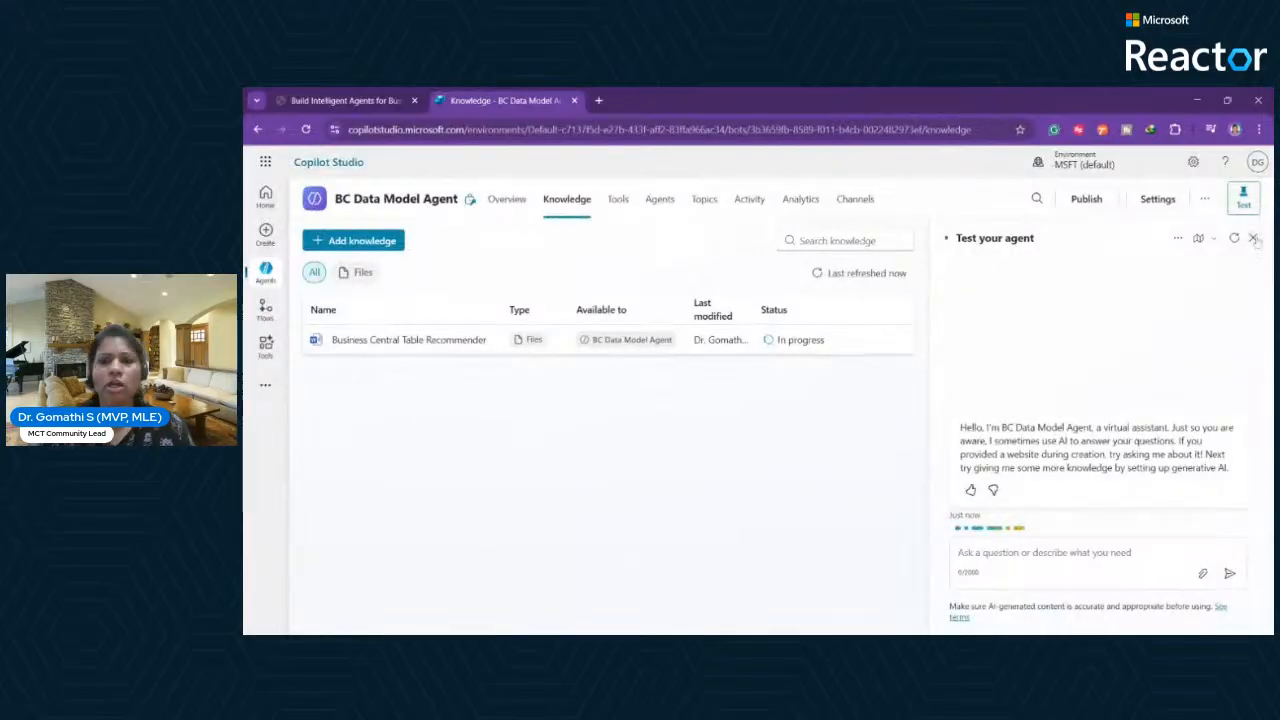
left_click(1254, 238)
key("ctrl+plus")
key("ctrl+plus")
key("ctrl+plus")
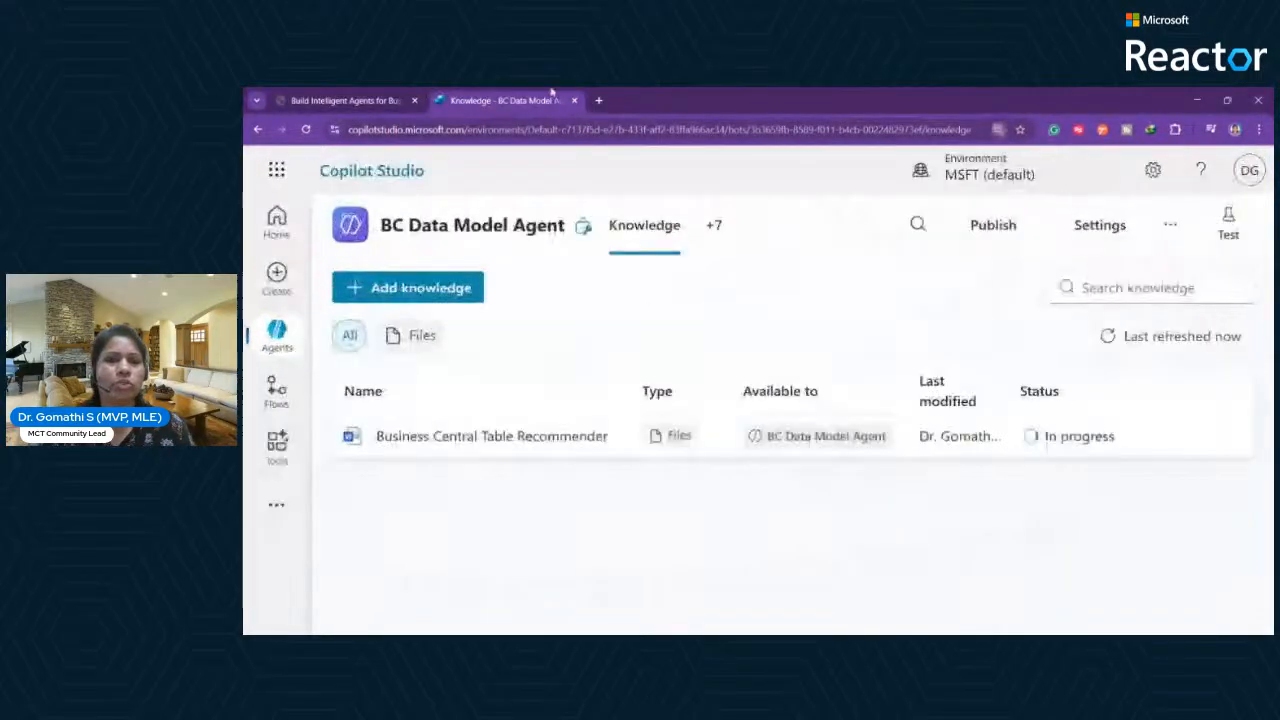
Search the web in a new browser tab for "business central Table Microsoft learn".
key("ctrl+t")
type("busines")
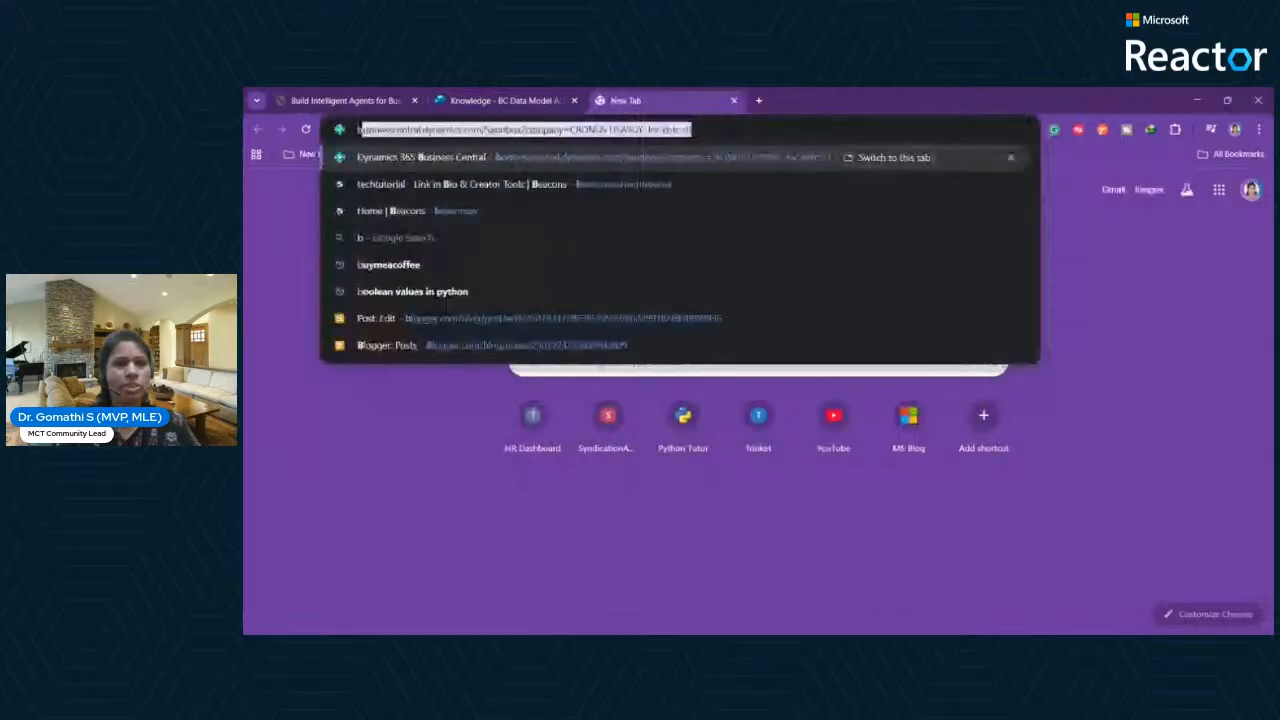
type("s central t")
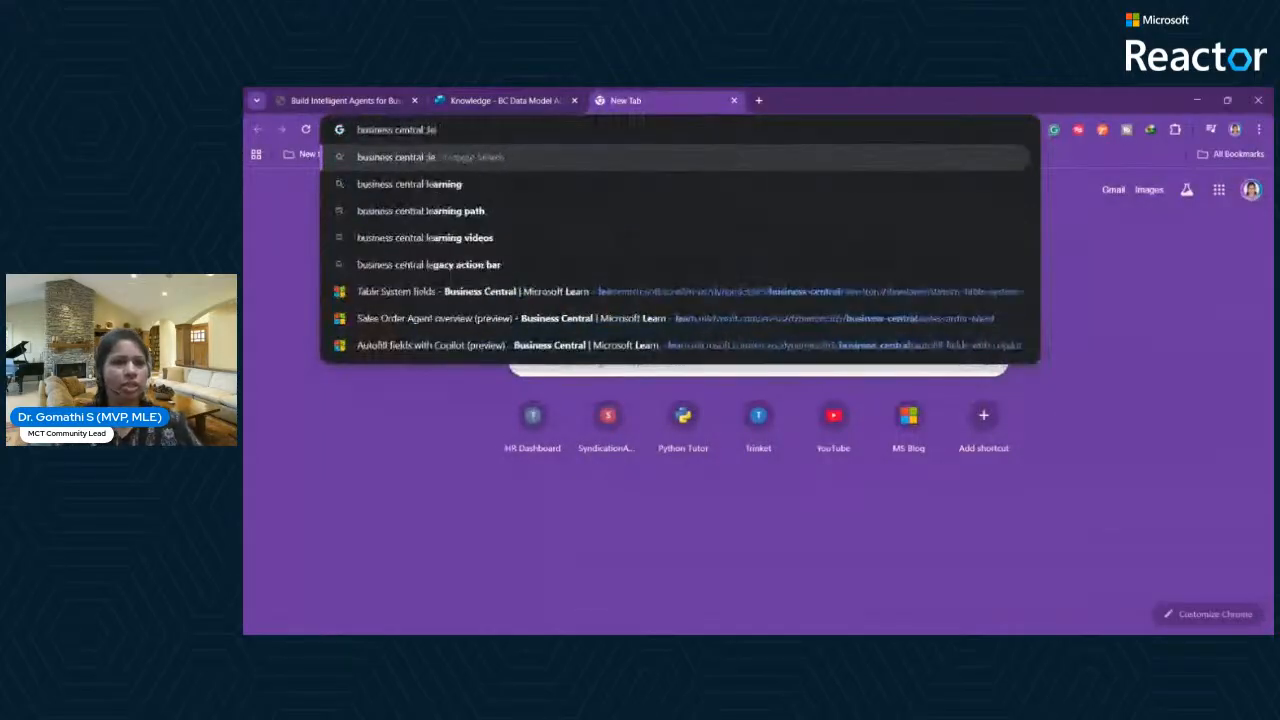
key("BackSpace")
type("t")
key("BackSpace")
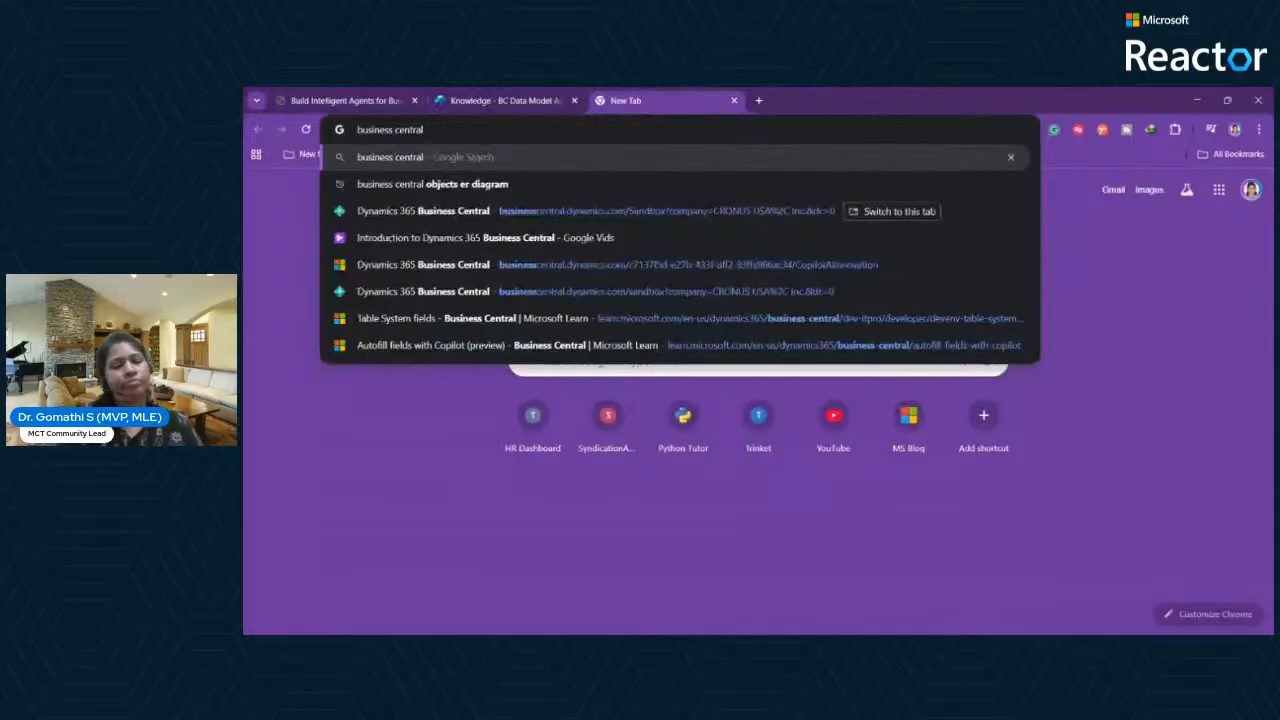
type("Table")
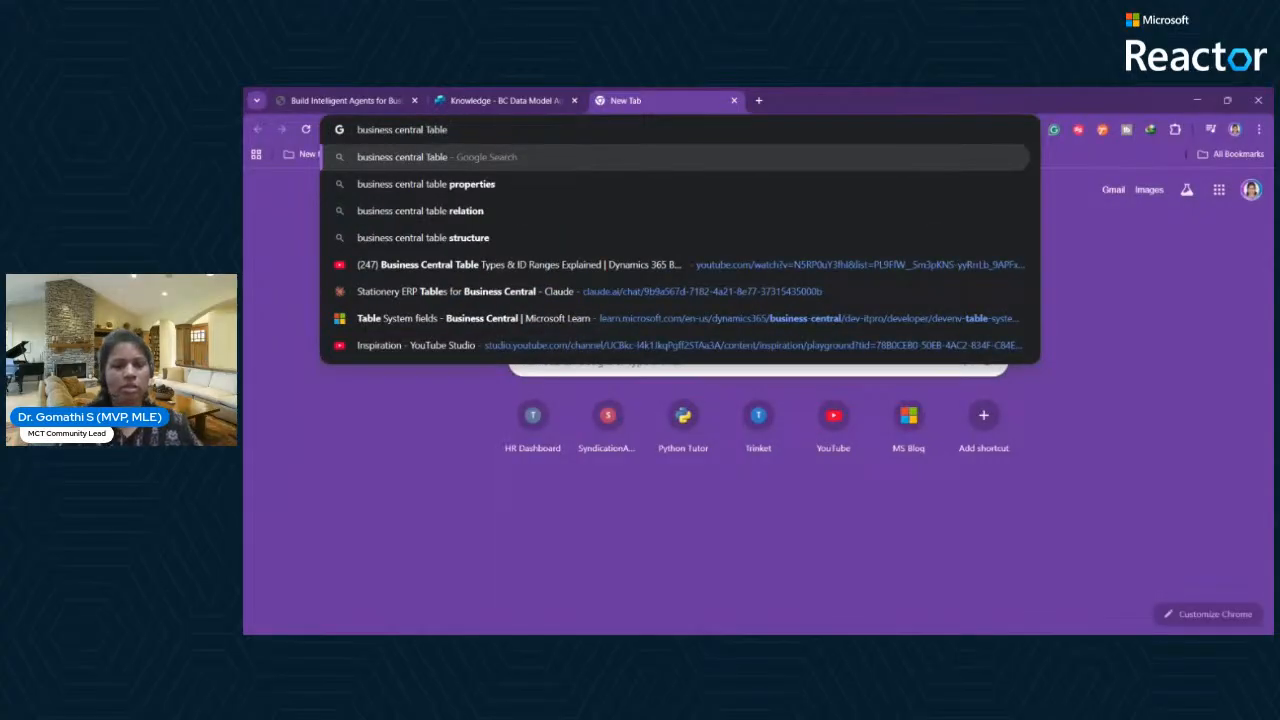
type(" Microsoft learn")
key("Return")
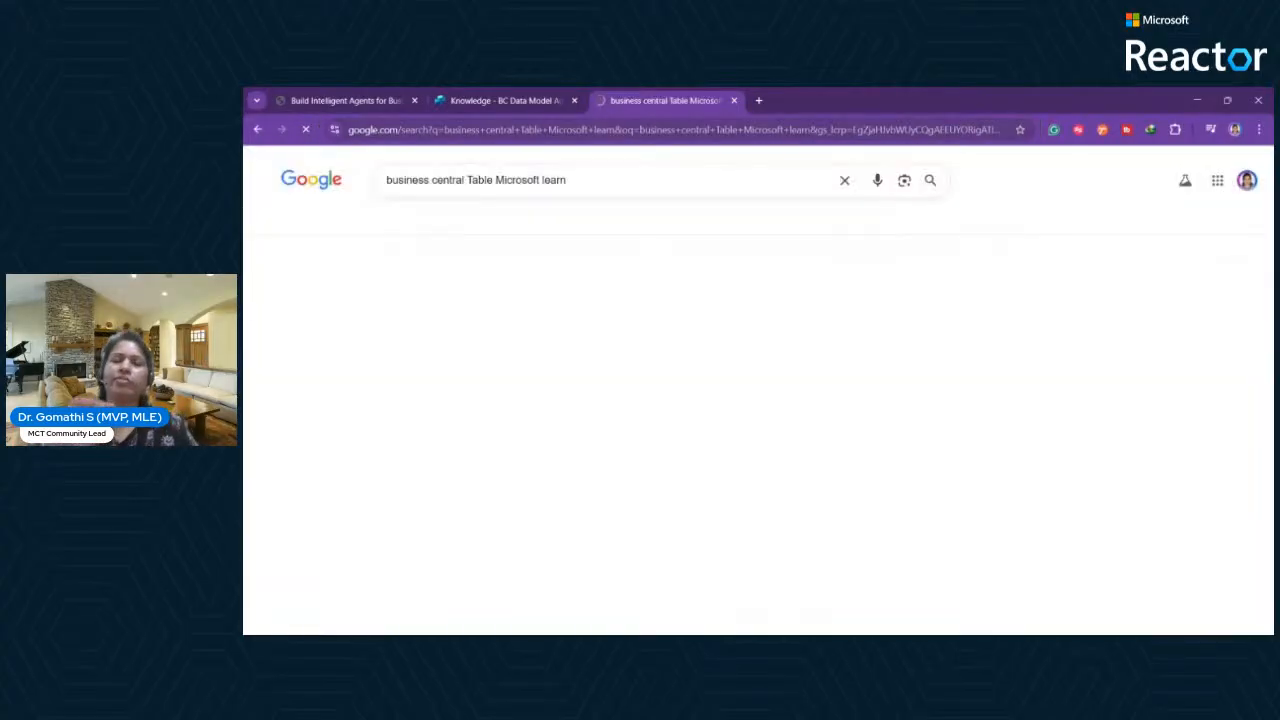
left_click(474, 443)
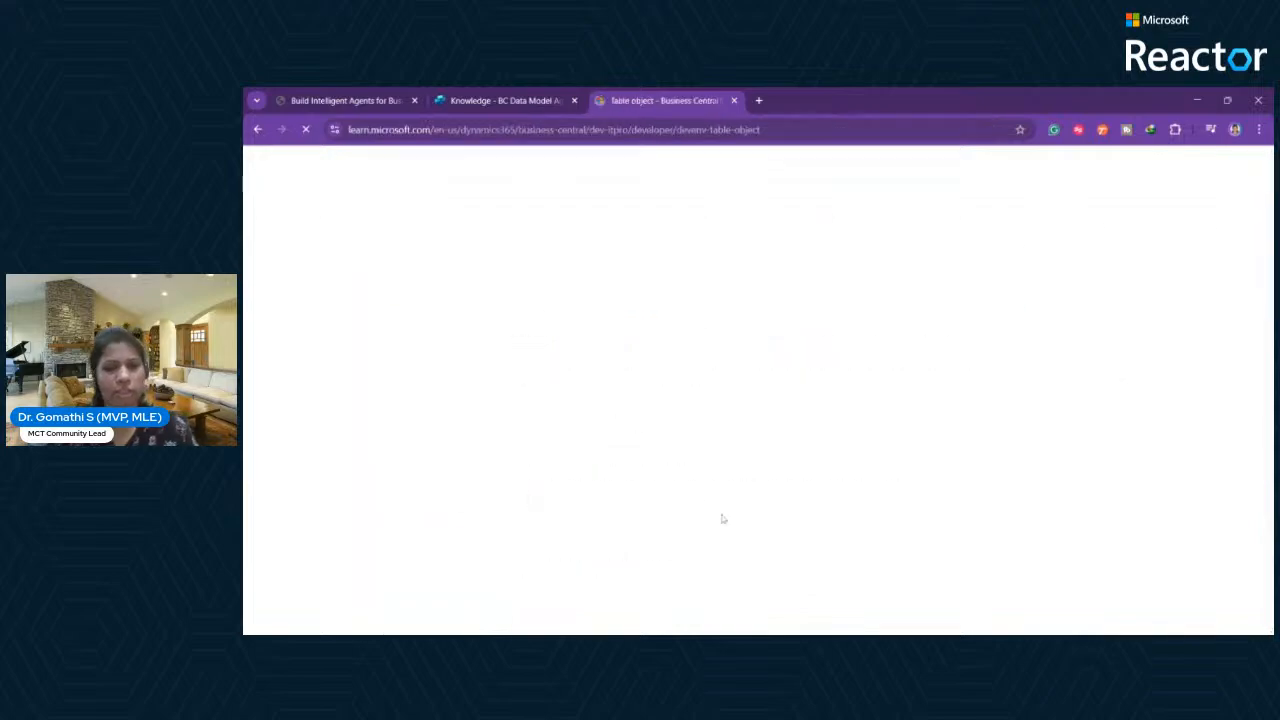
scroll(911, 415, "down", 5)
left_click(603, 130)
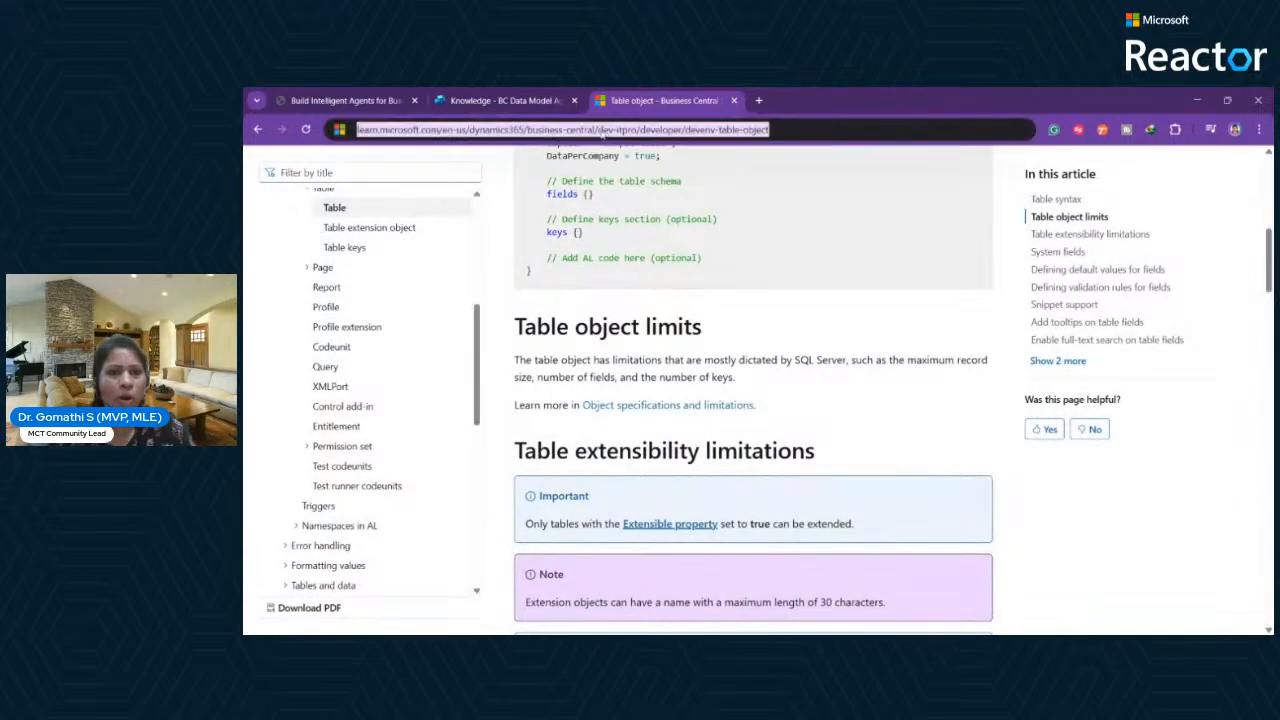
left_click(491, 135)
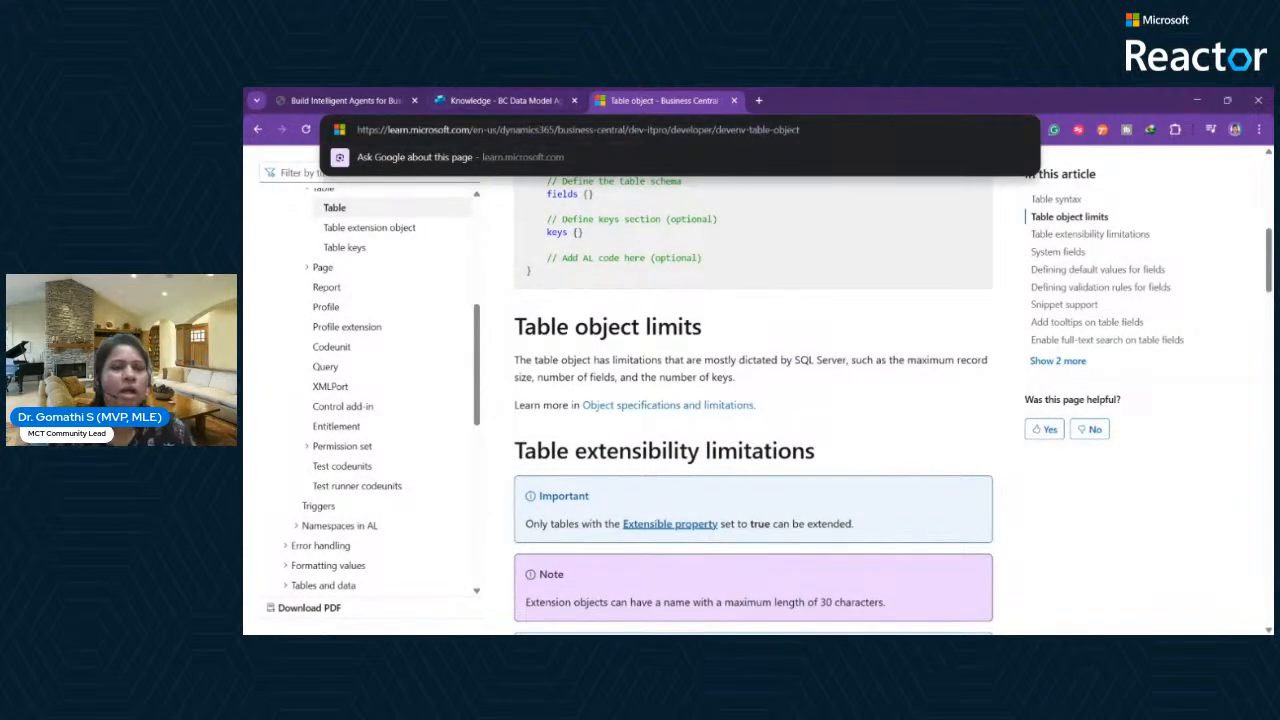
left_click_drag(473, 130, 356, 130)
key("ctrl+c")
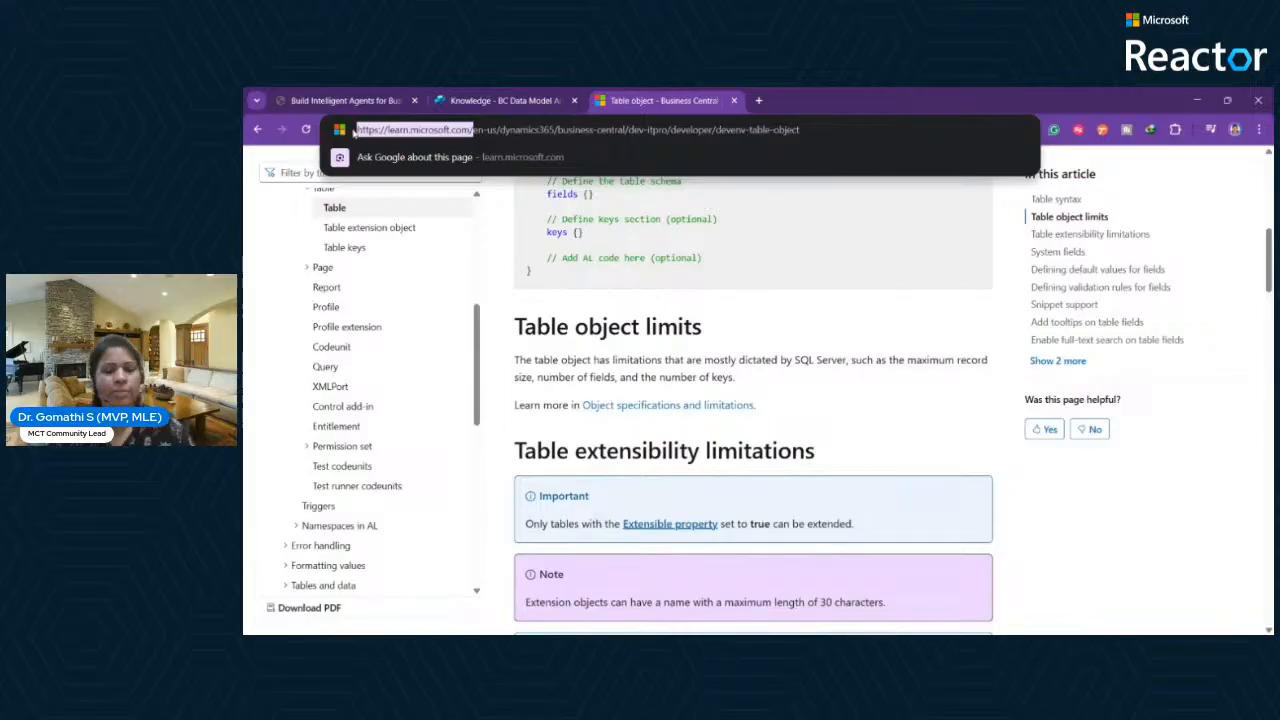
left_click(503, 100)
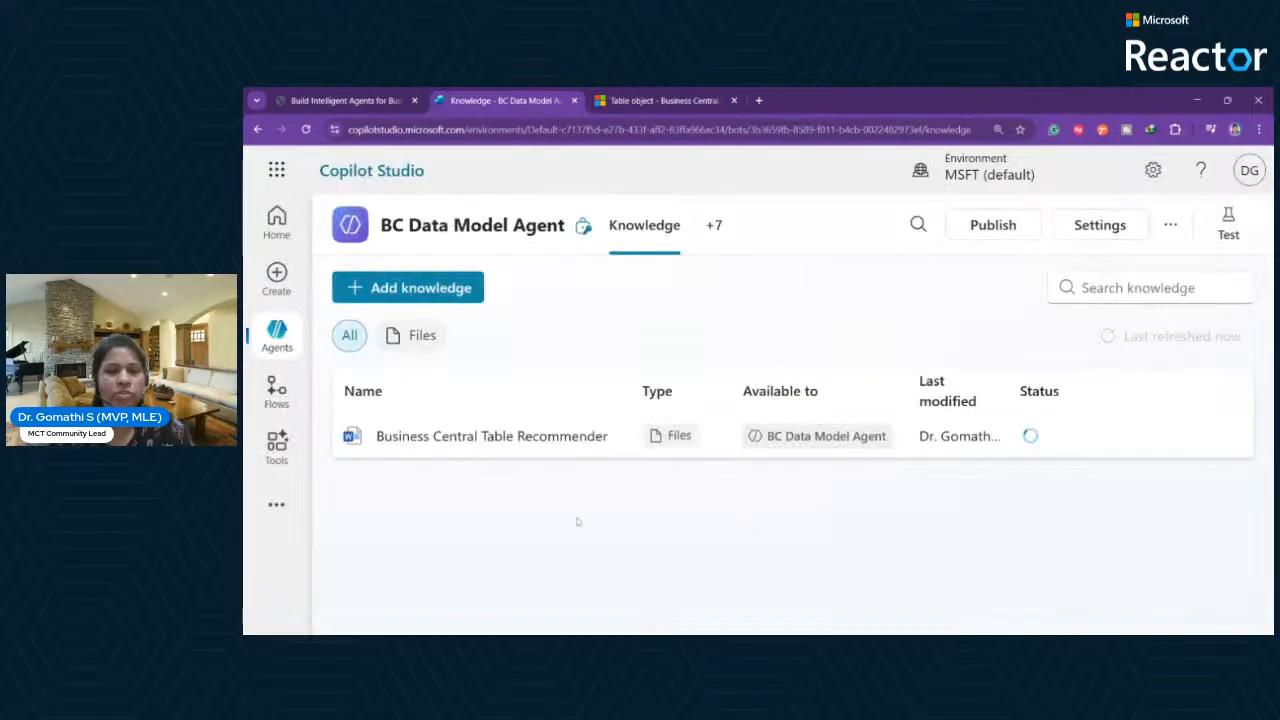
left_click(409, 288)
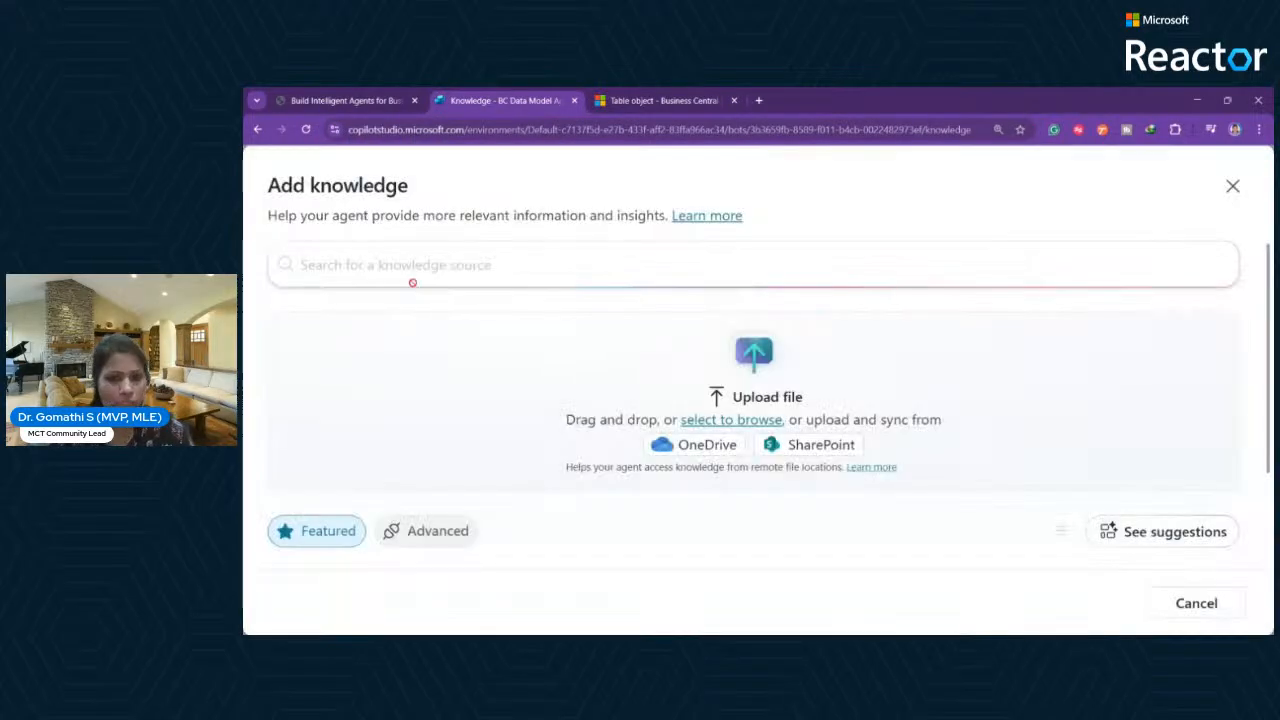
scroll(720, 334, "down", 3)
left_click(394, 478)
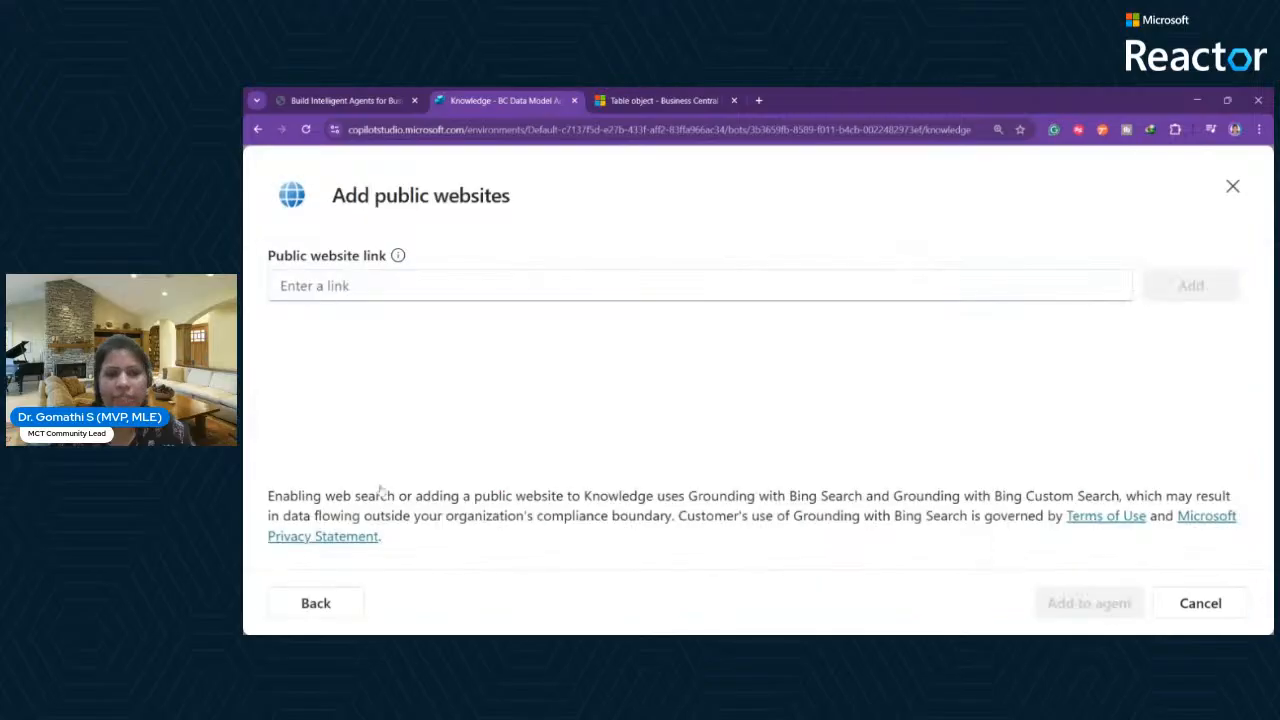
left_click(350, 286)
key("ctrl+v")
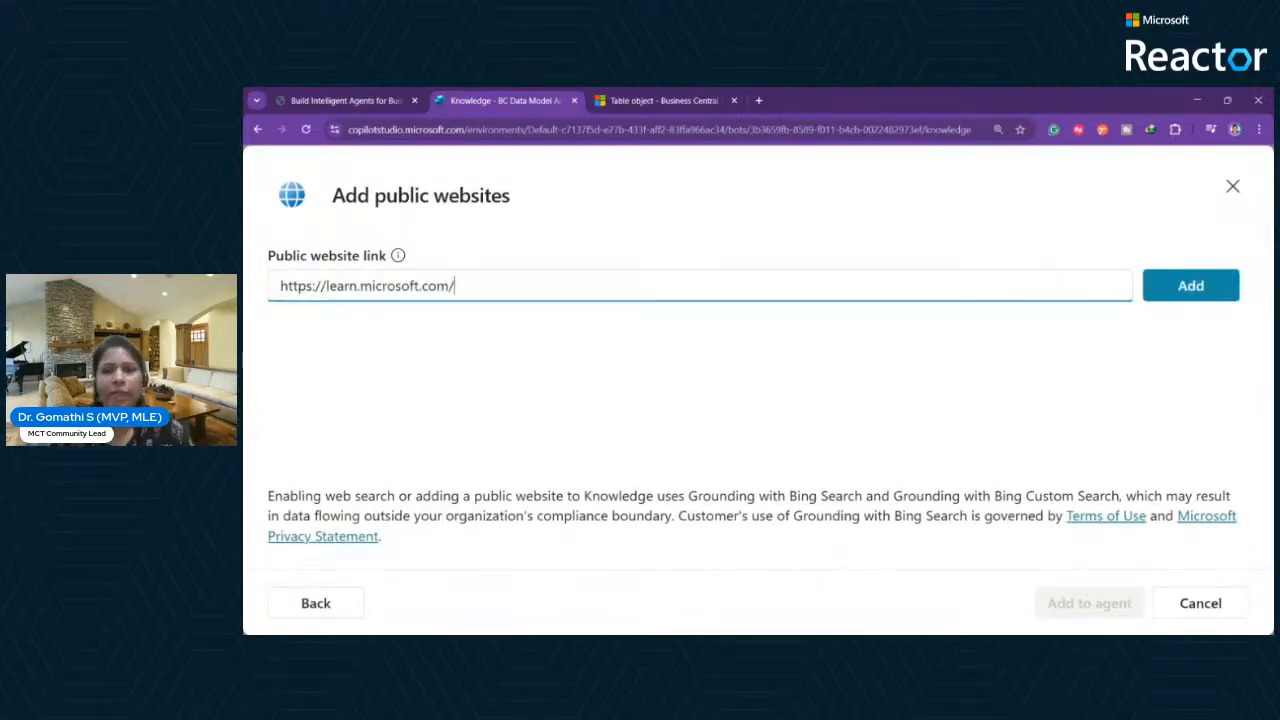
left_click(700, 100)
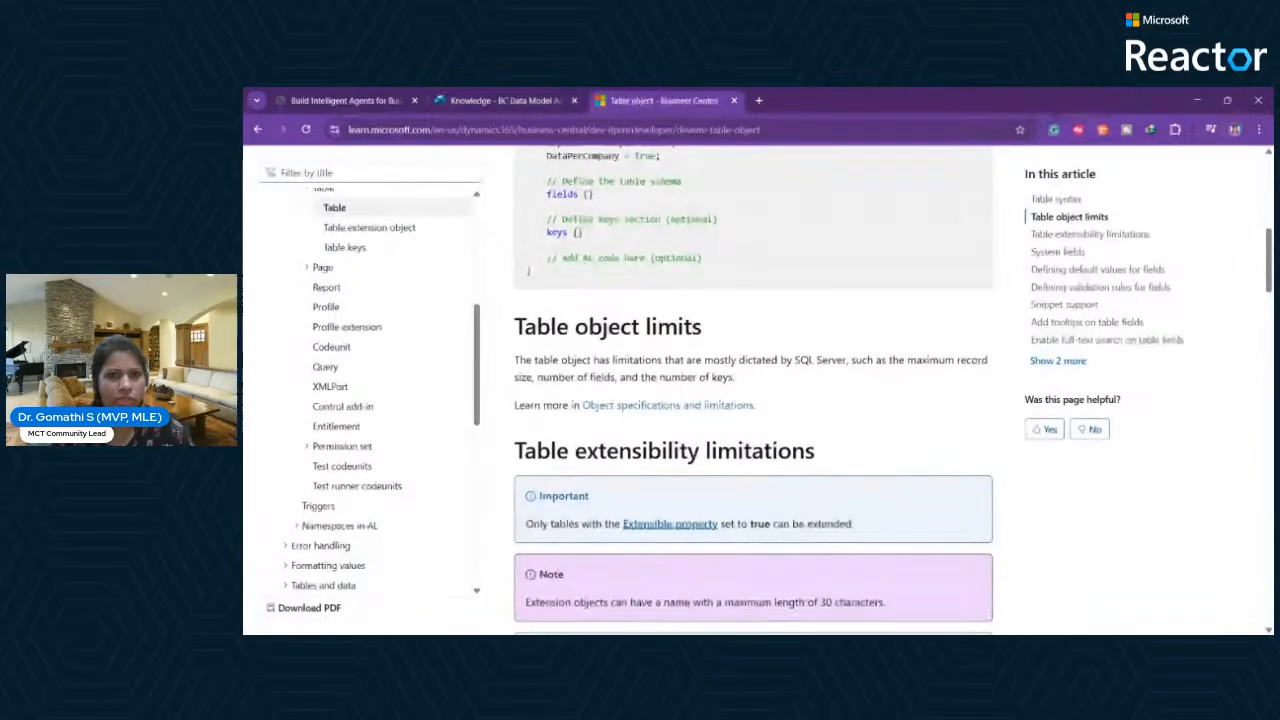
key("ctrl+l")
key("ctrl+c")
left_click(505, 100)
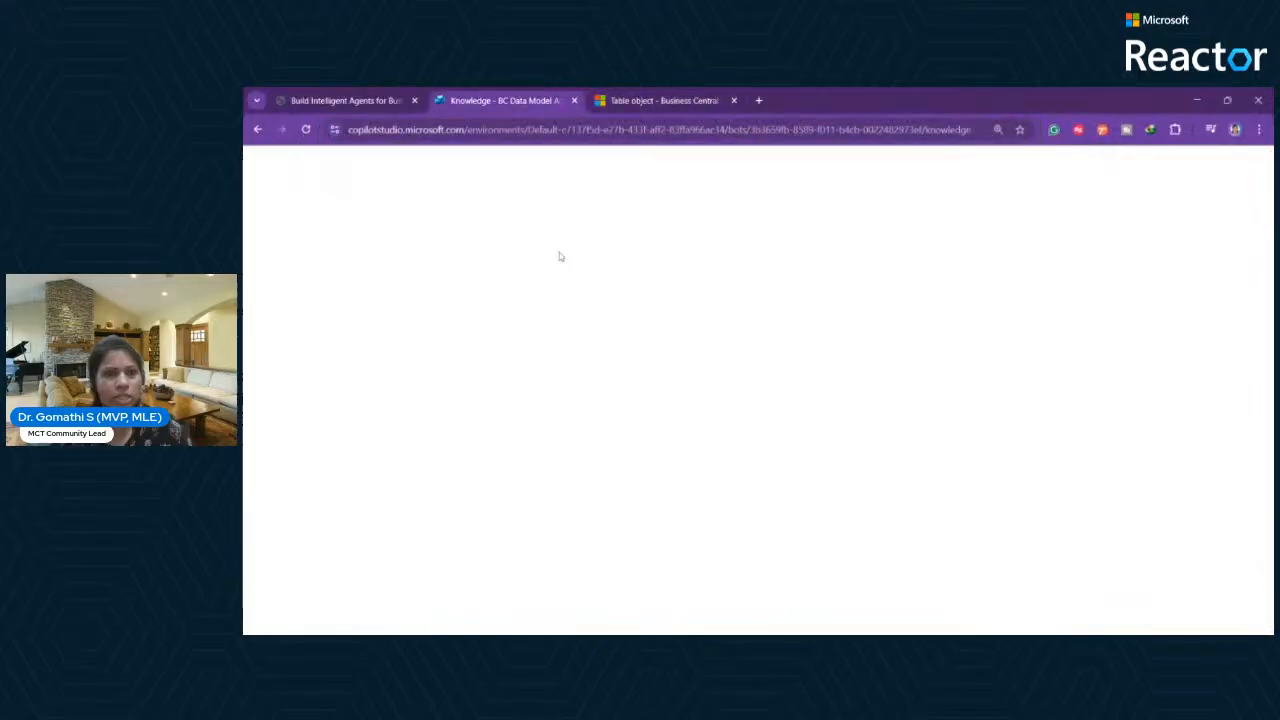
key("ctrl+a")
key("ctrl+v")
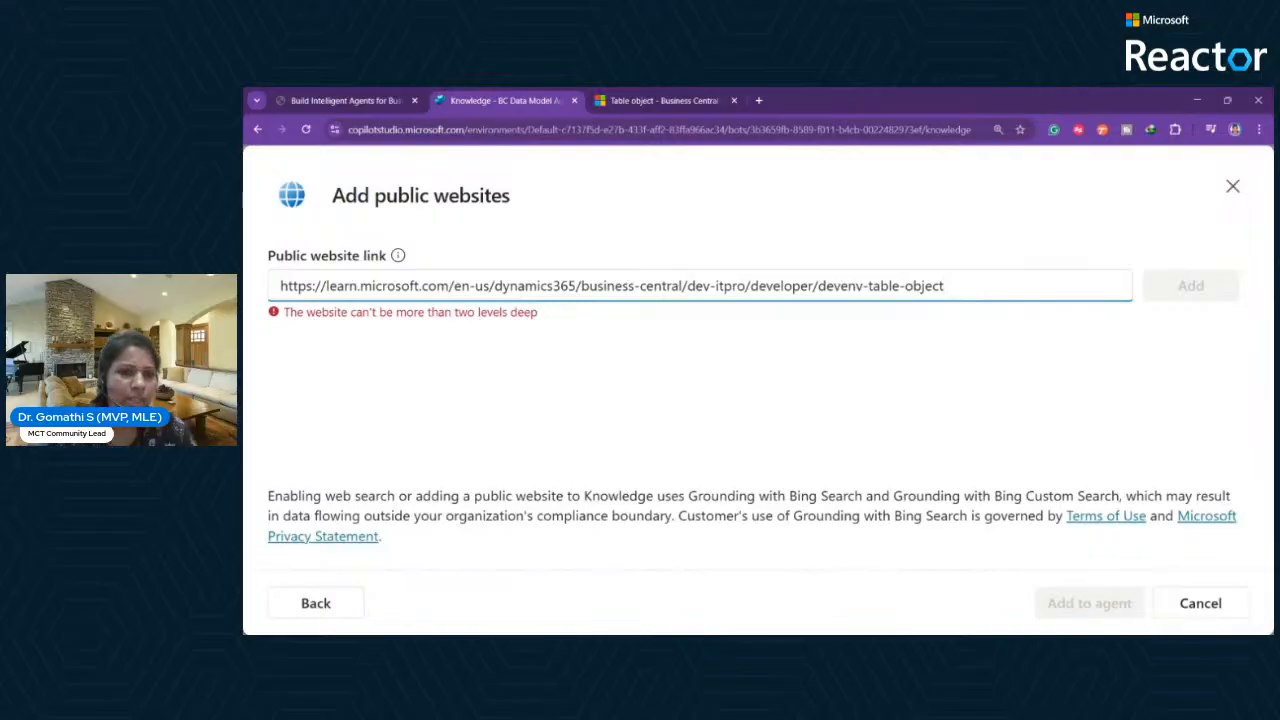
left_click_drag(488, 286, 944, 286)
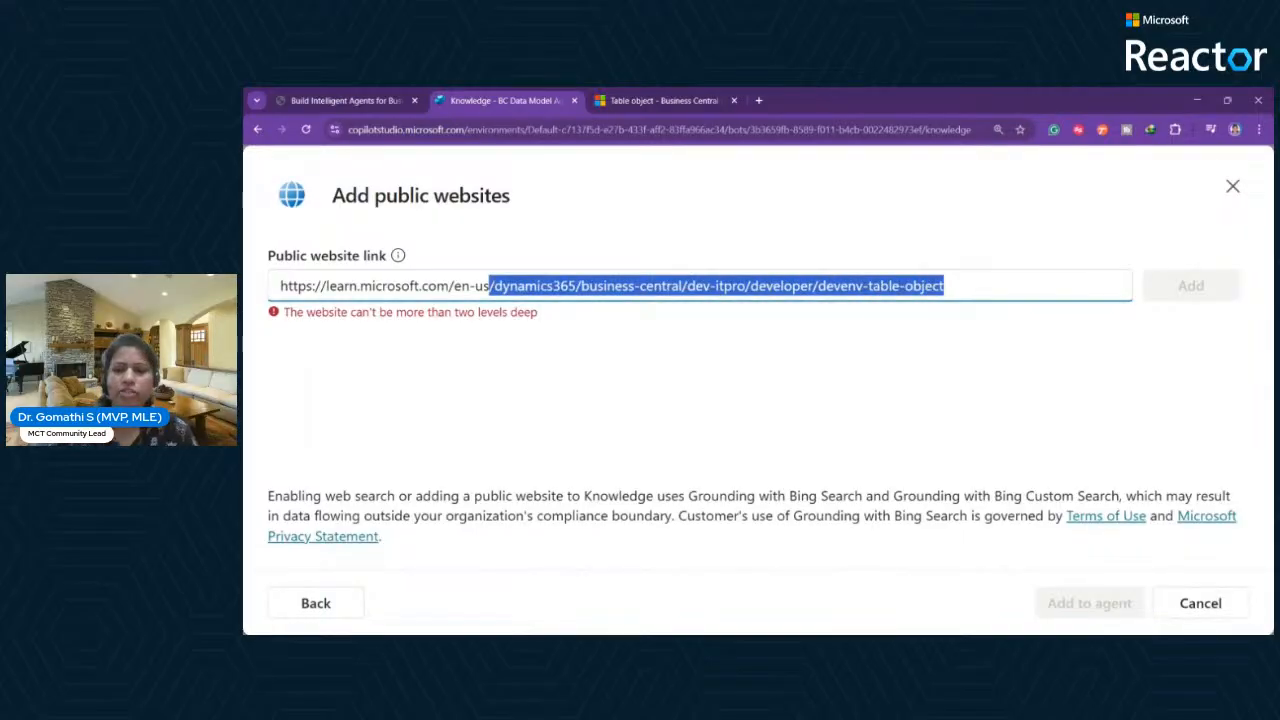
key("BackSpace")
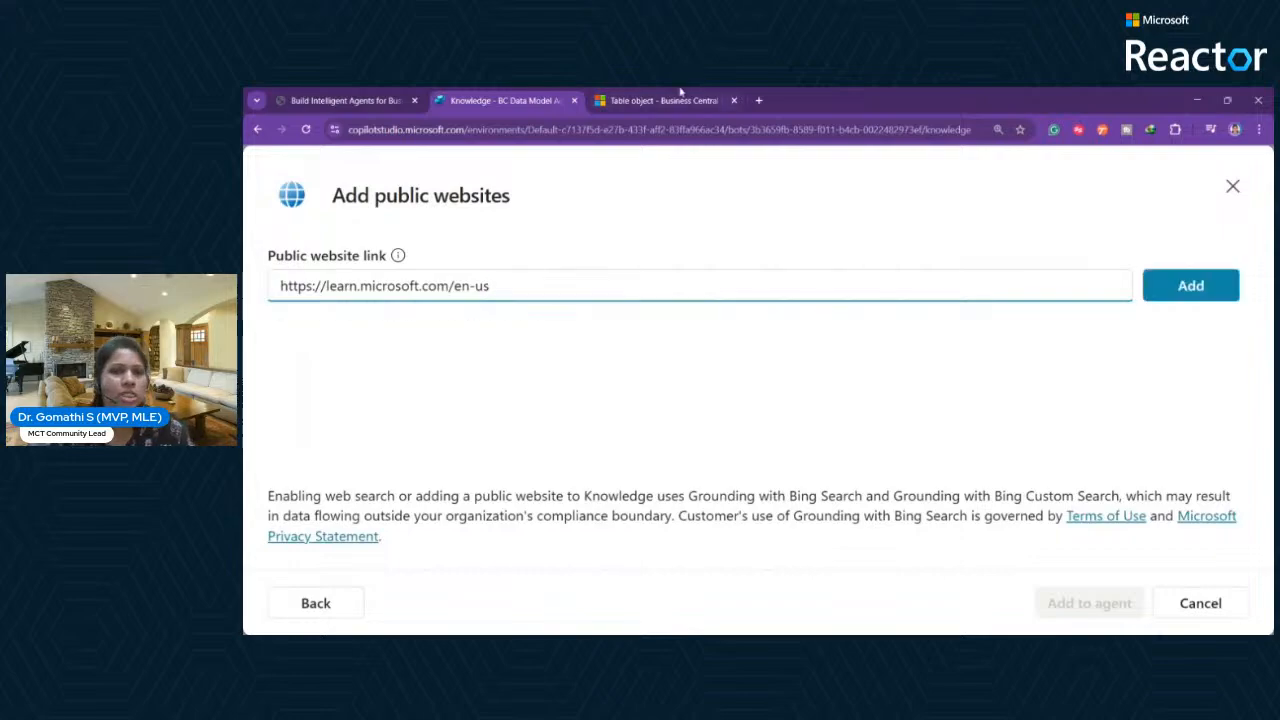
key("ctrl+Tab")
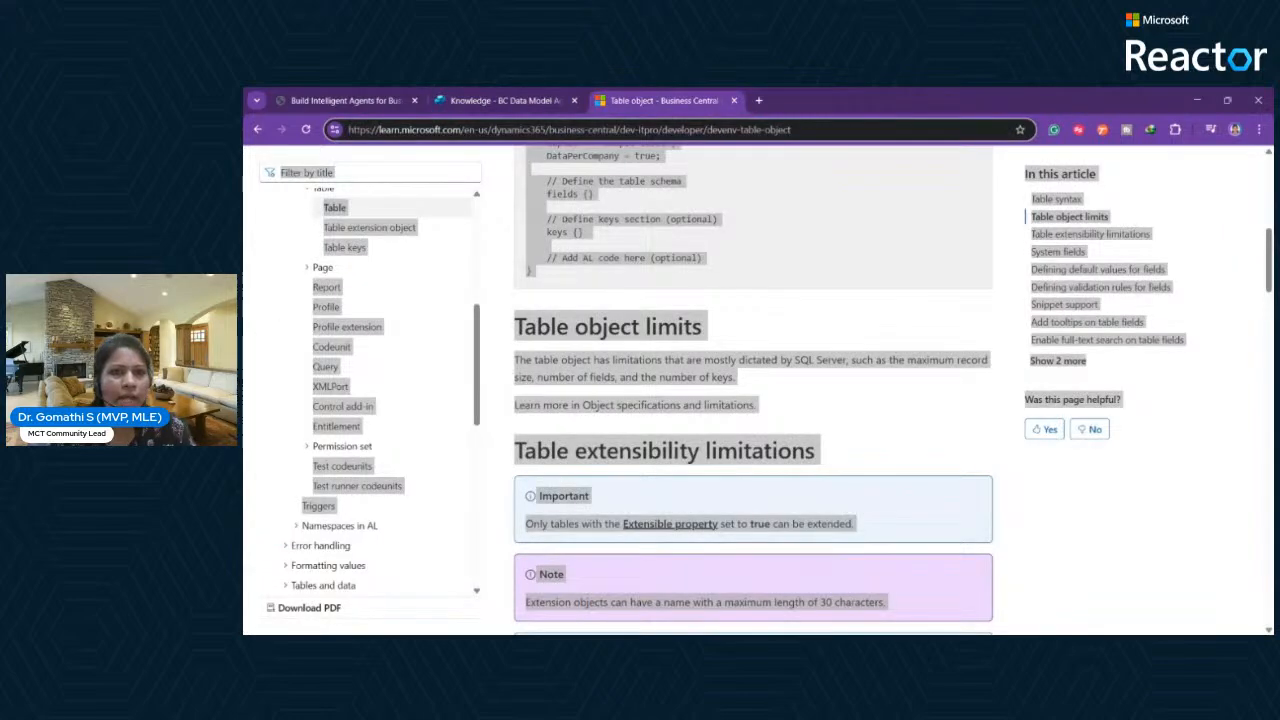
left_click(510, 100)
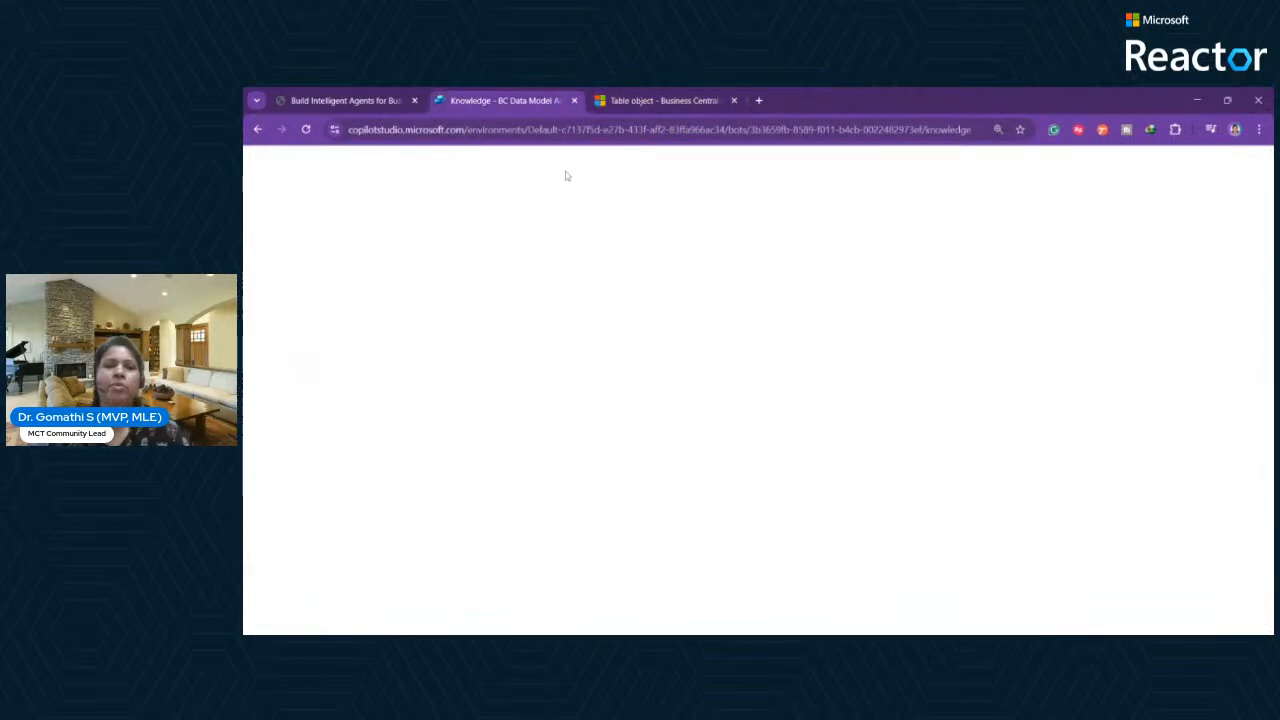
Open the Dynamics 365 Business Central documentation home page on Microsoft Learn to get its address.
left_click(649, 101)
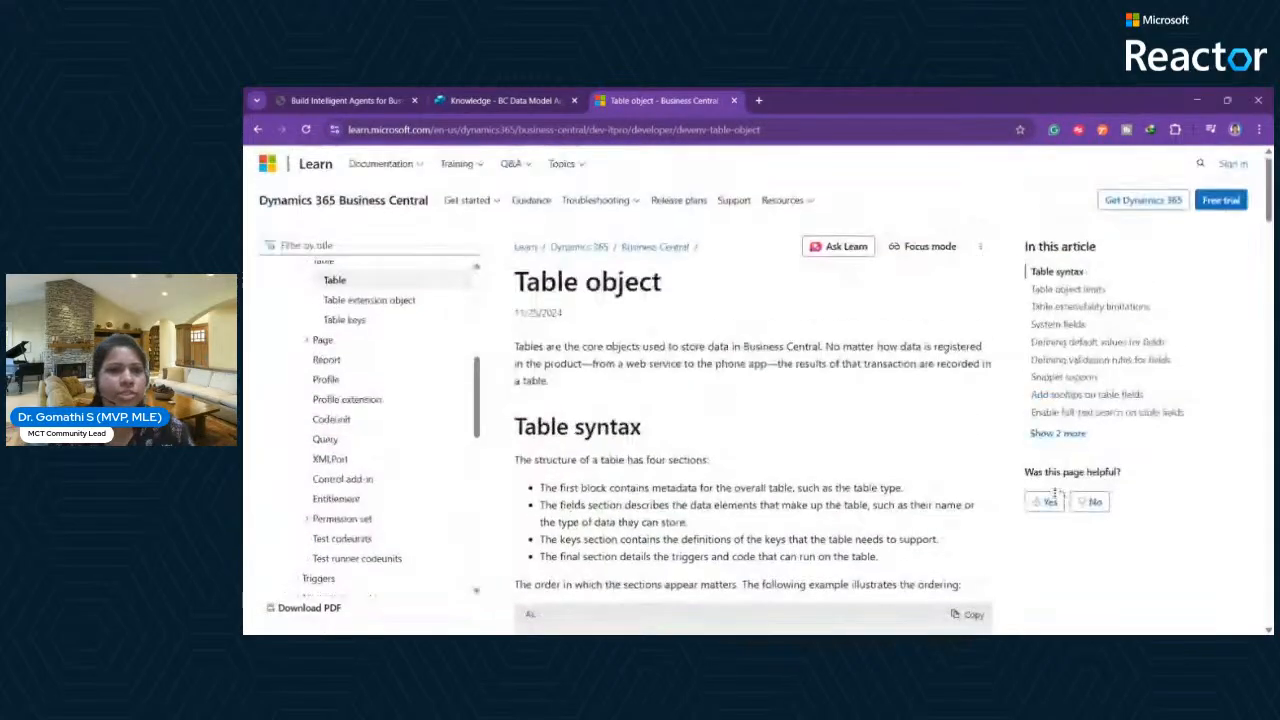
left_click(405, 200)
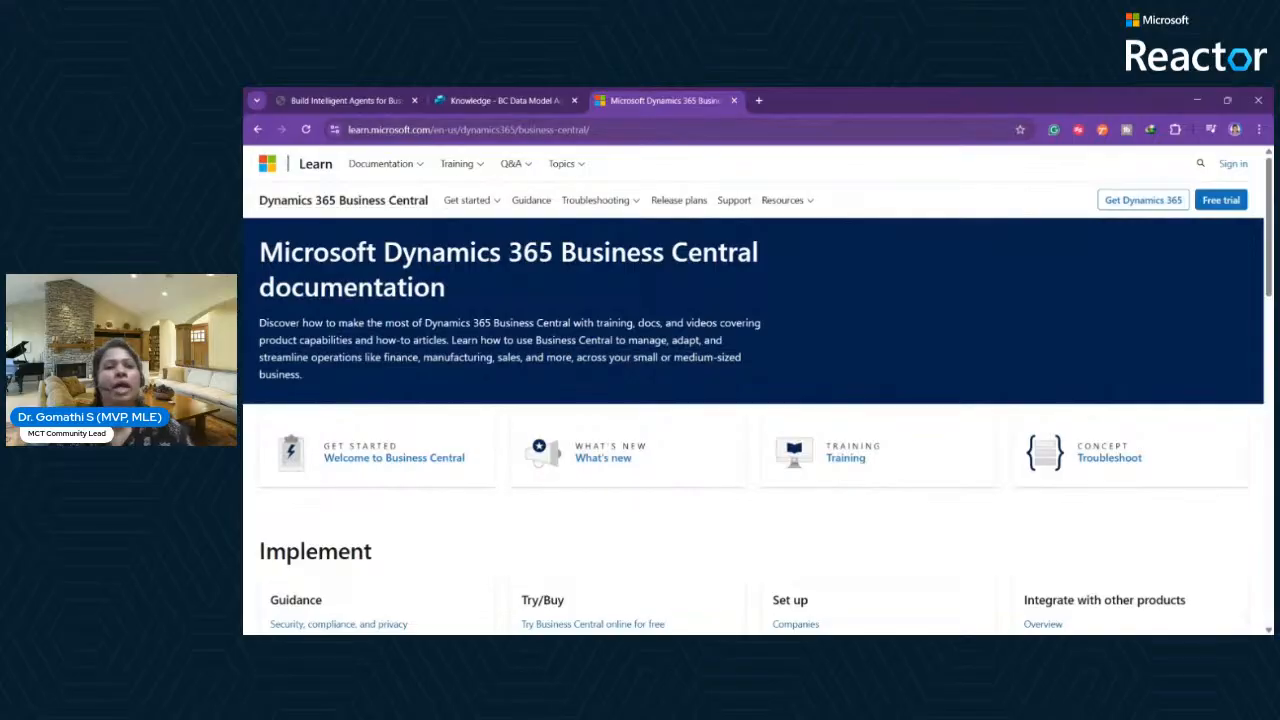
left_click(480, 129)
left_click(505, 100)
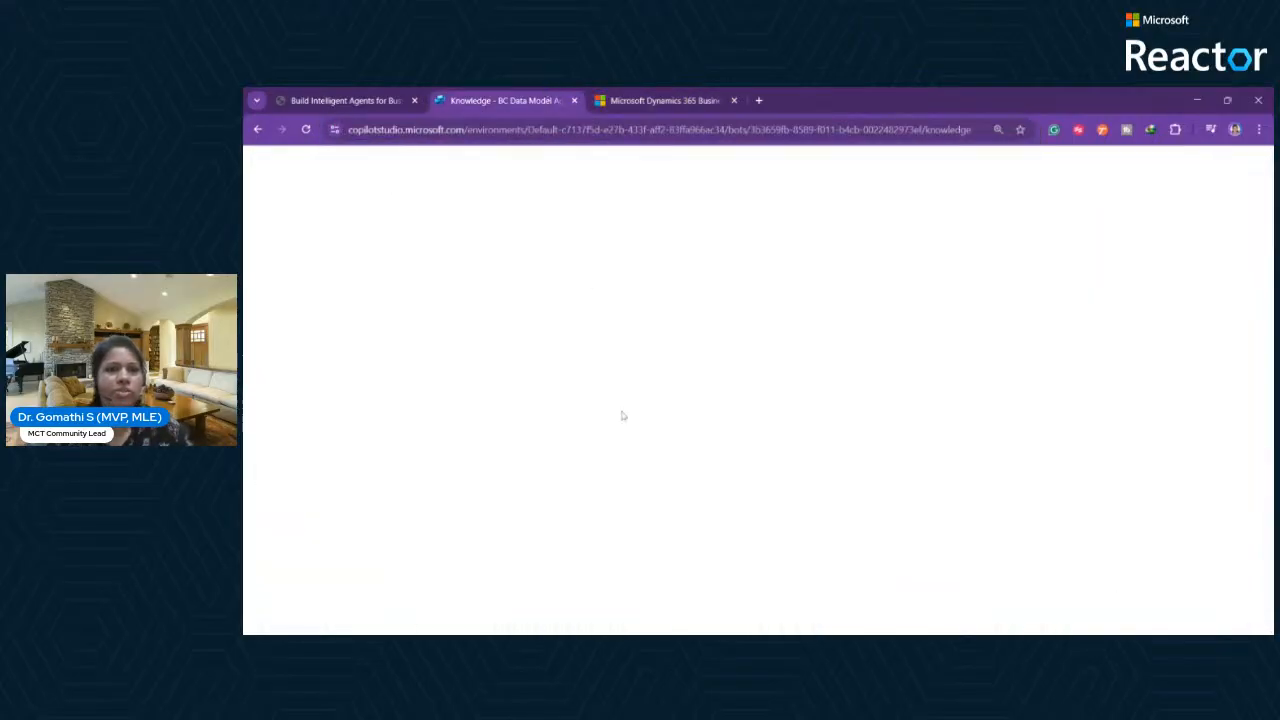
type("/dynamics365/business-central/")
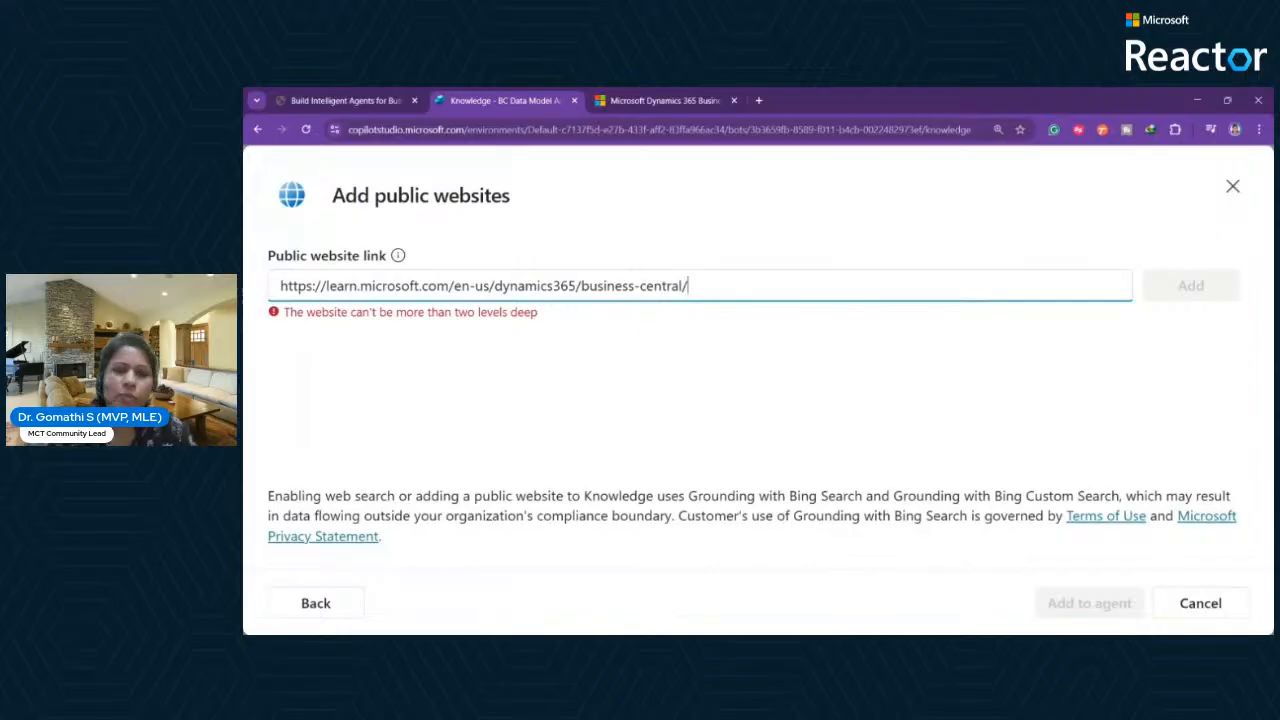
left_click_drag(688, 286, 572, 286)
key("BackSpace")
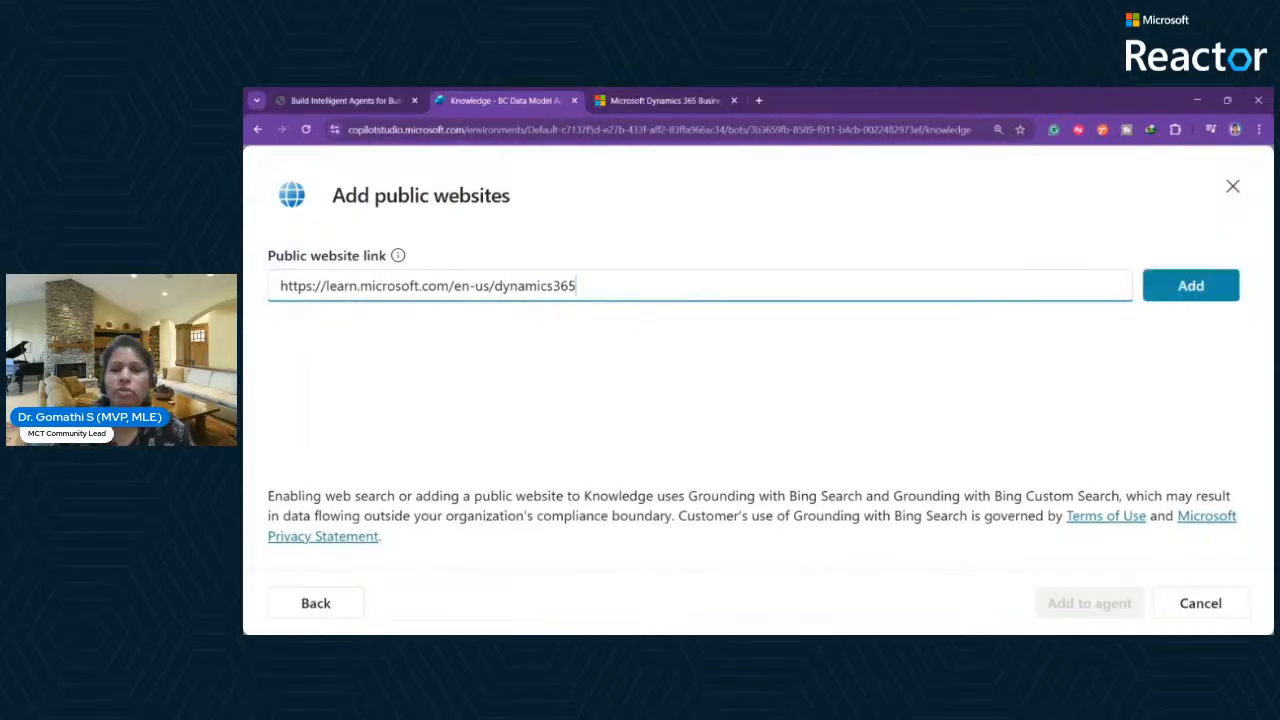
left_click(1192, 285)
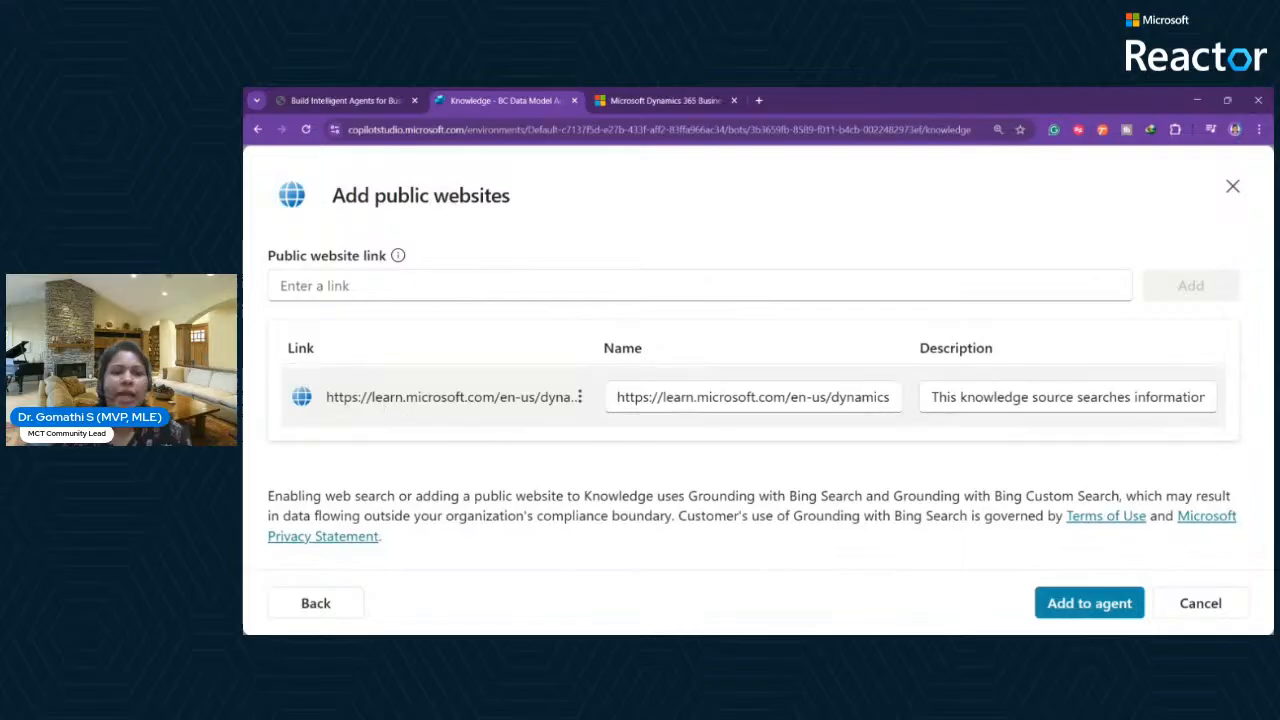
Name the website source "Microsoft Learn" and add it to the agent's knowledge.
left_click(738, 396)
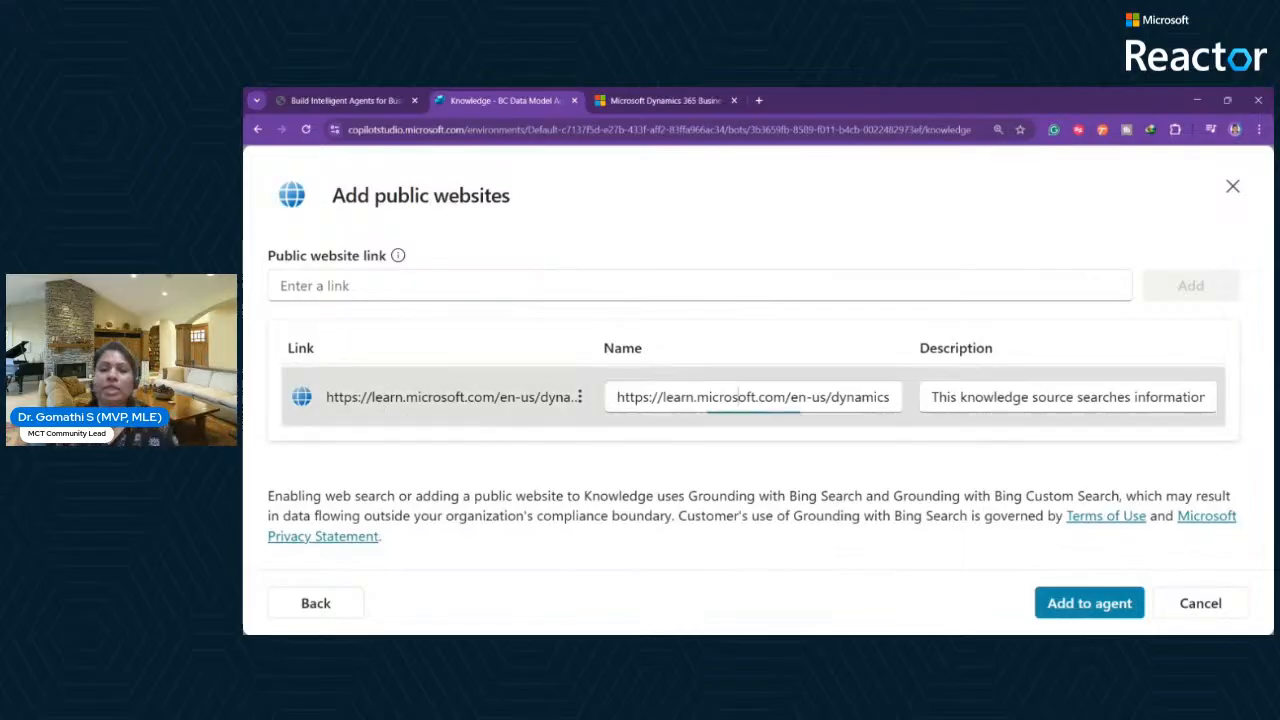
key("ctrl+a")
type("Microsoft")
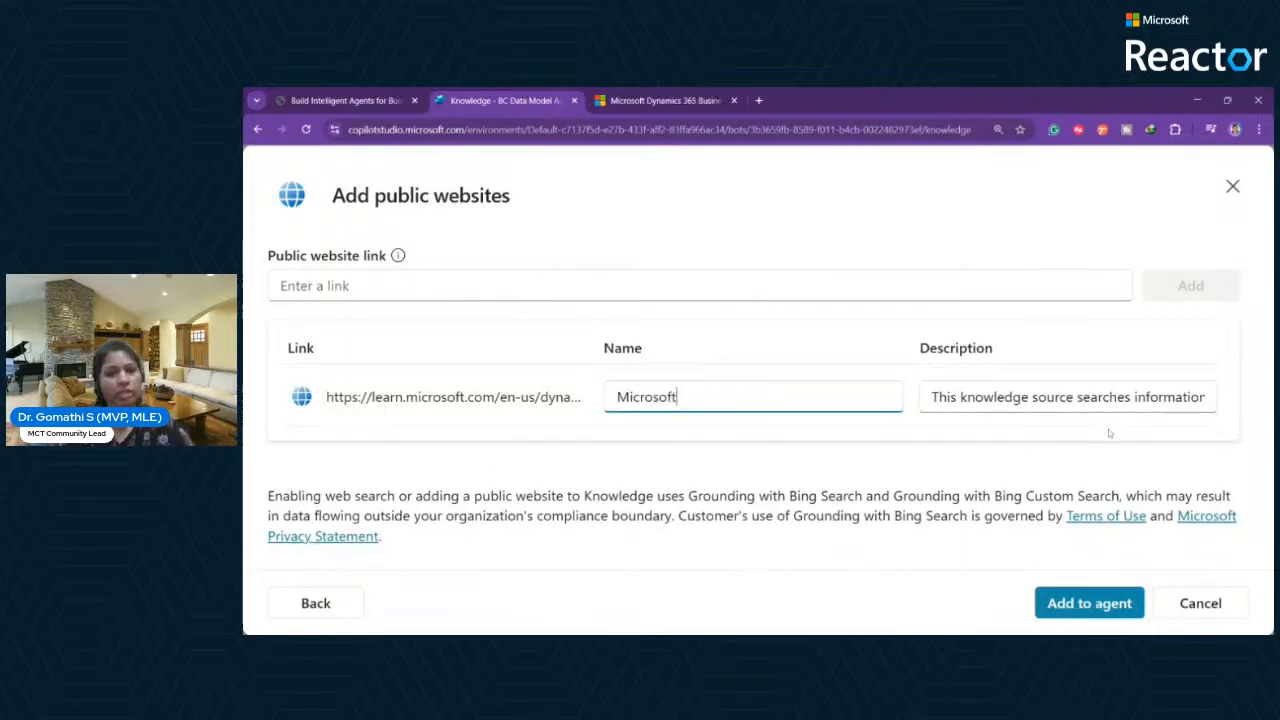
type(" Learn")
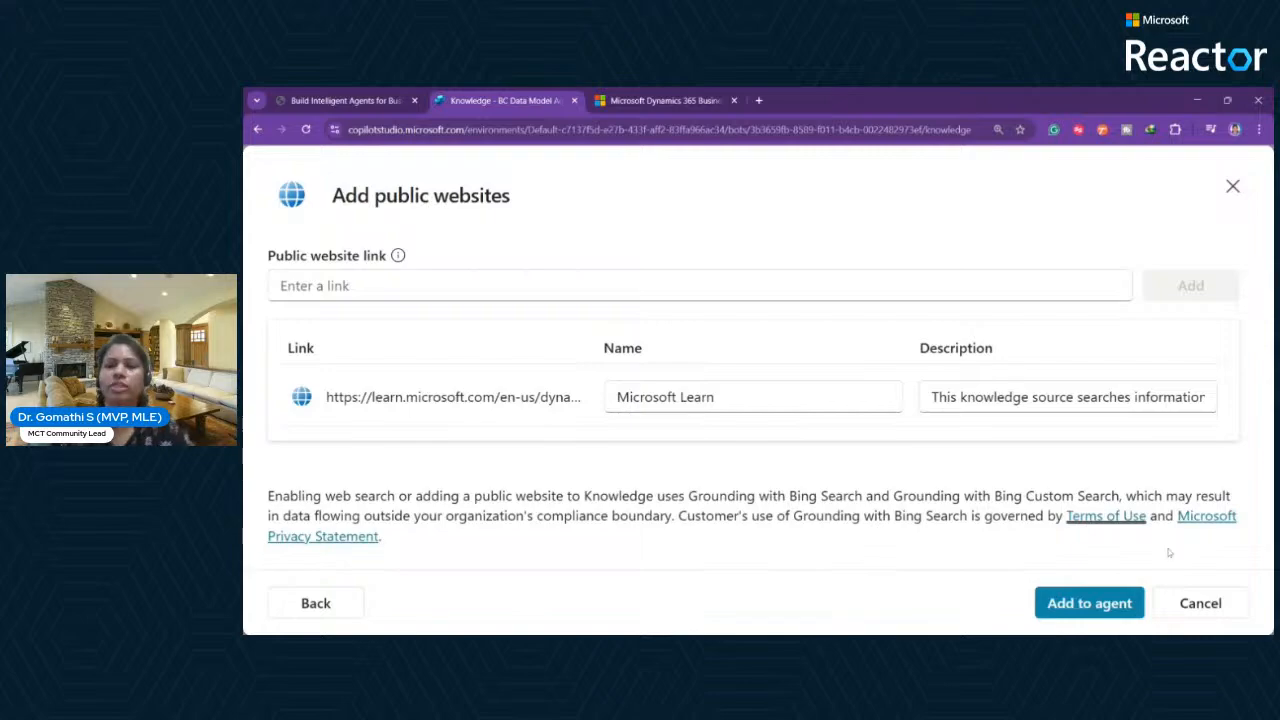
left_click(1068, 605)
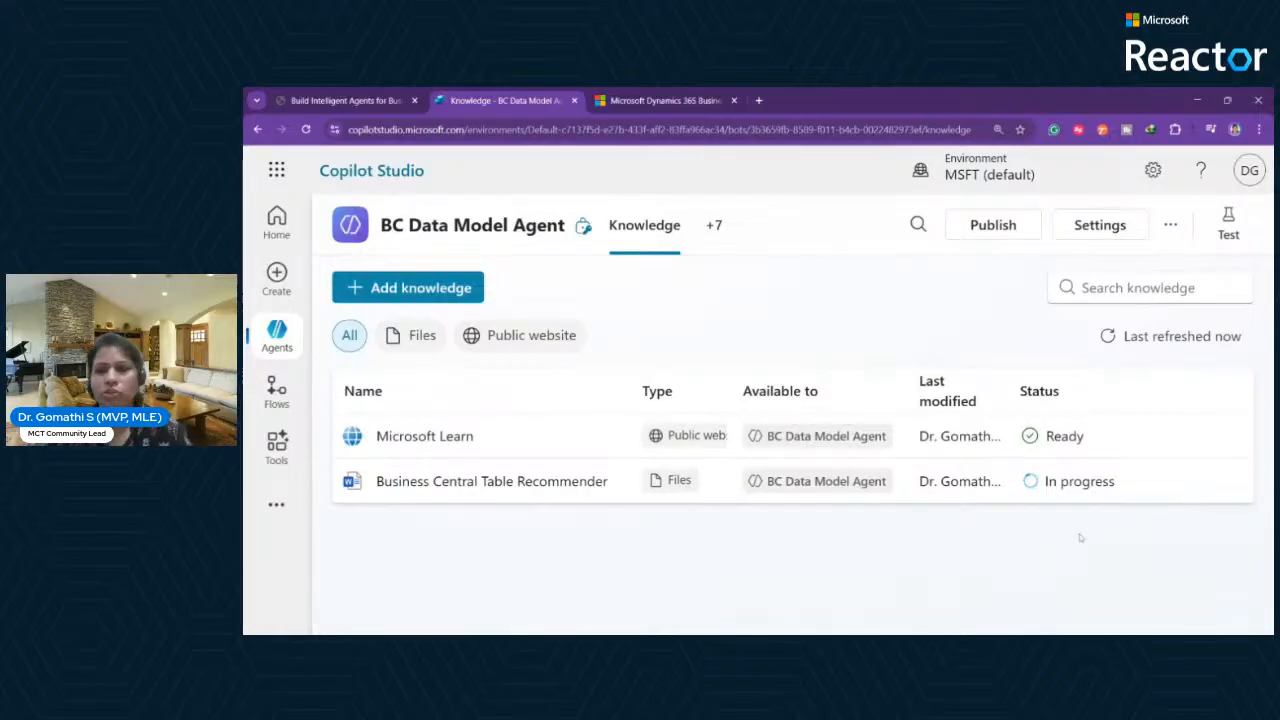
Check the processing status of the agent's knowledge sources and close the test chat.
key("ctrl+plus")
key("ctrl+plus")
left_click_drag(880, 630, 1171, 629)
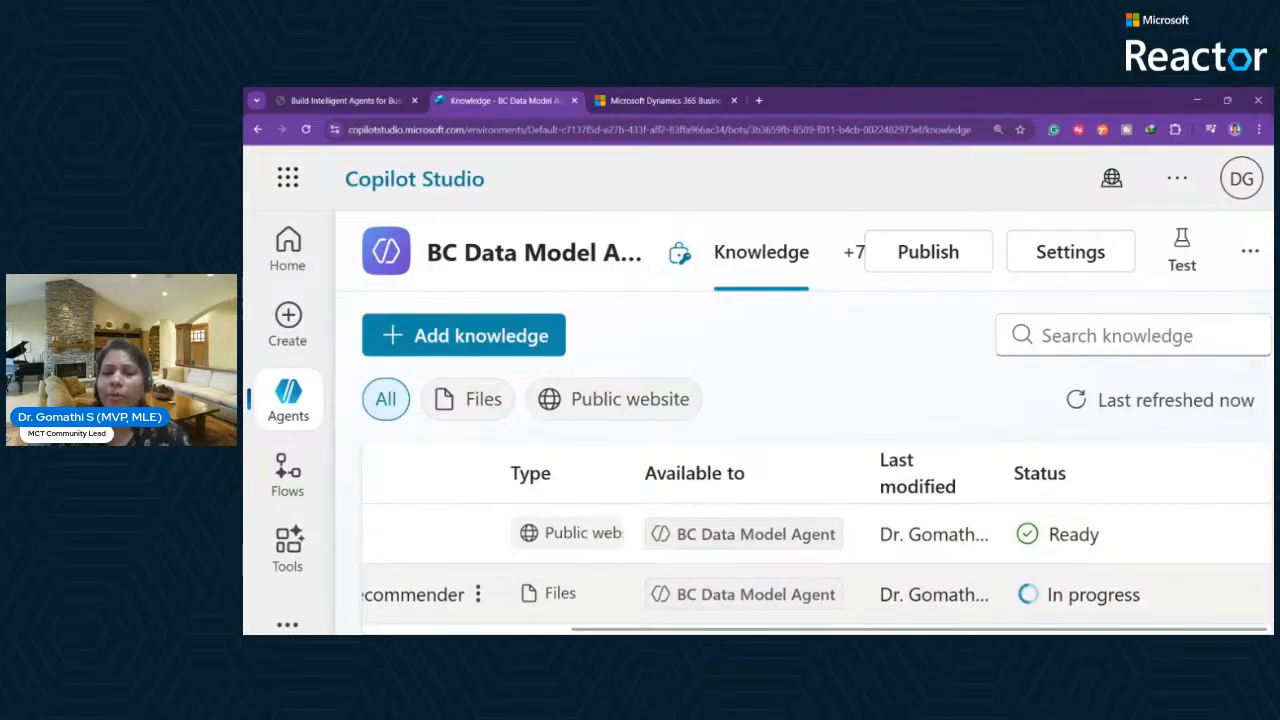
left_click_drag(1046, 594, 1141, 594)
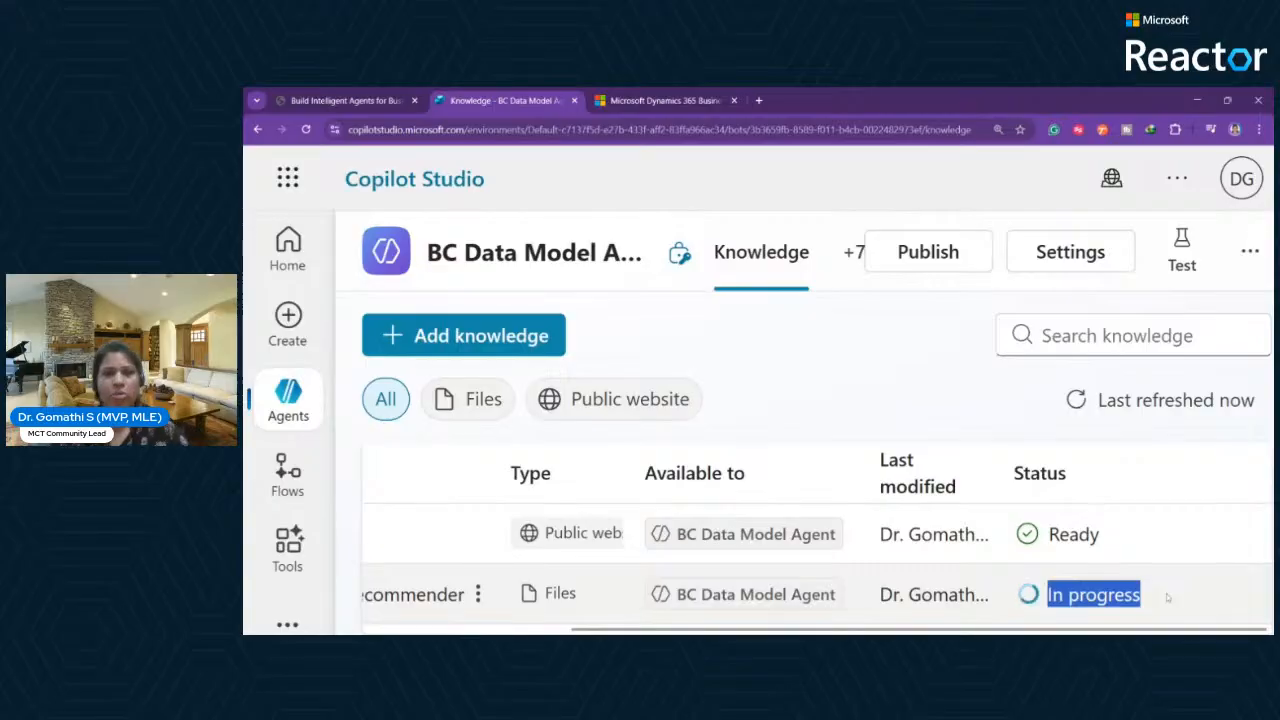
key("ctrl+minus")
key("ctrl+minus")
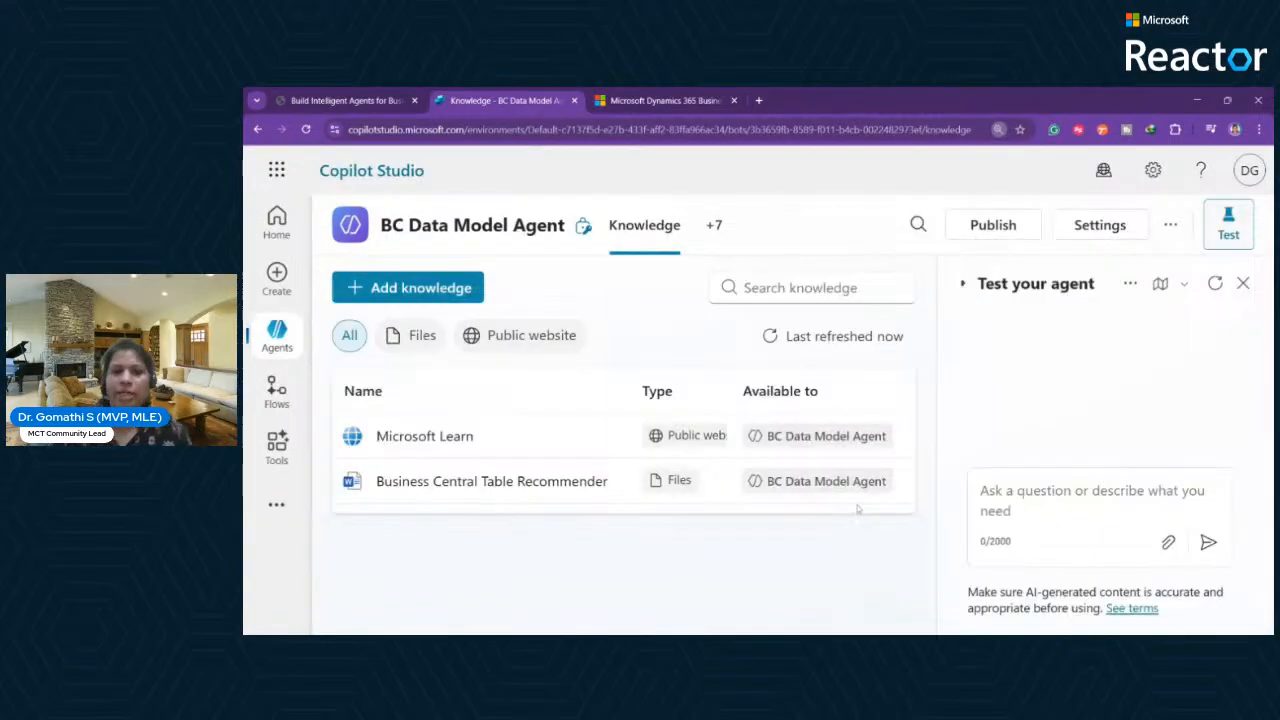
left_click(1243, 284)
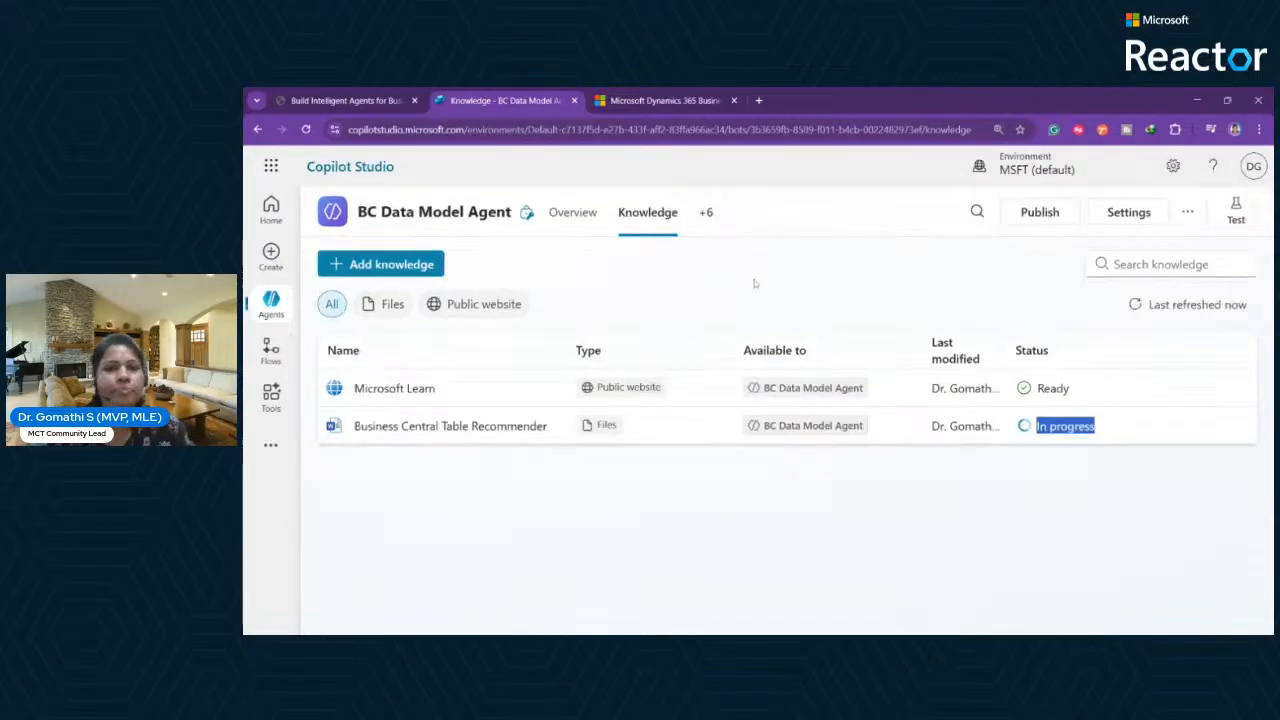
Review the featured, connector and flow tools that can be added to the agent, then close the selection without adding one.
key("ctrl+minus")
key("ctrl+minus")
left_click(653, 205)
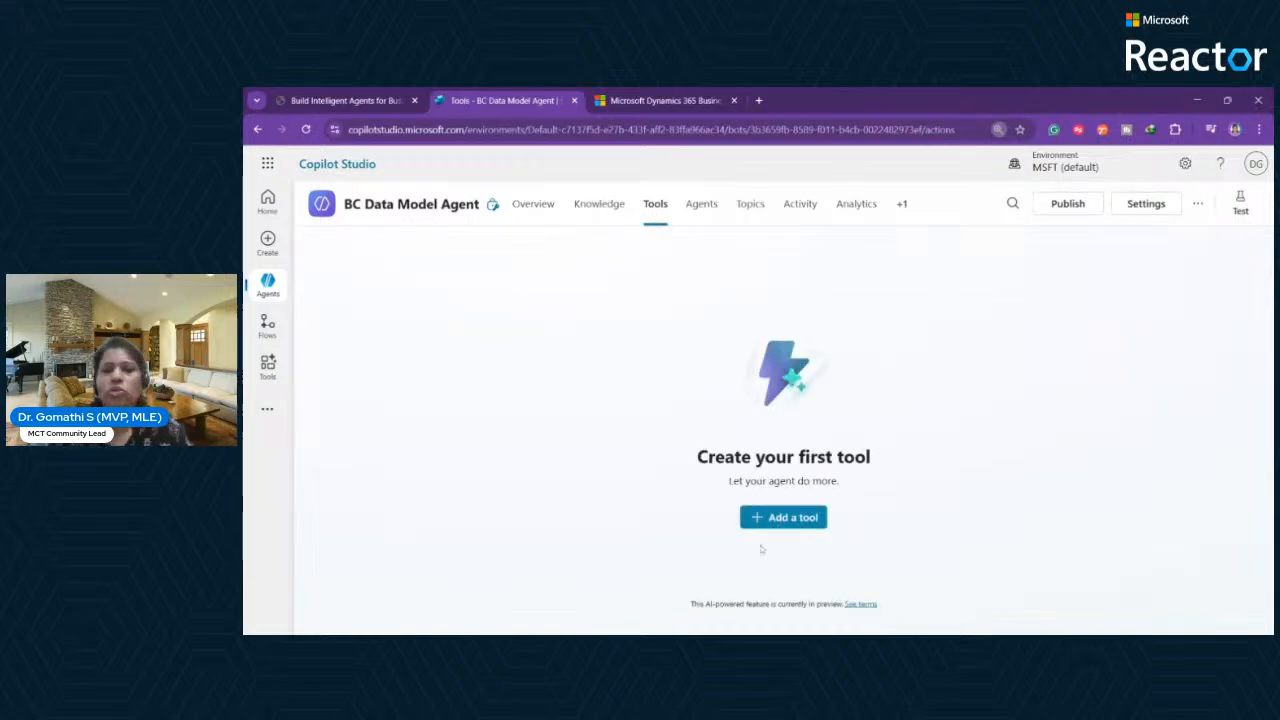
left_click(790, 517)
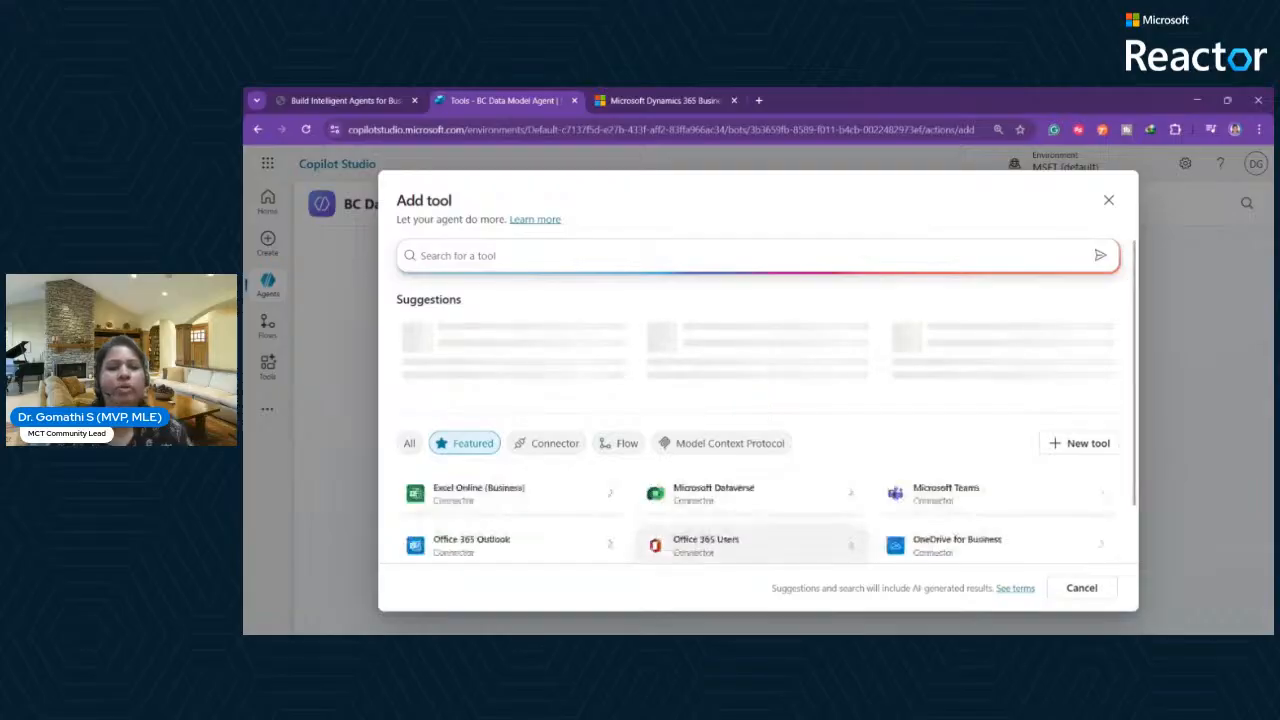
scroll(836, 545, "down", 2)
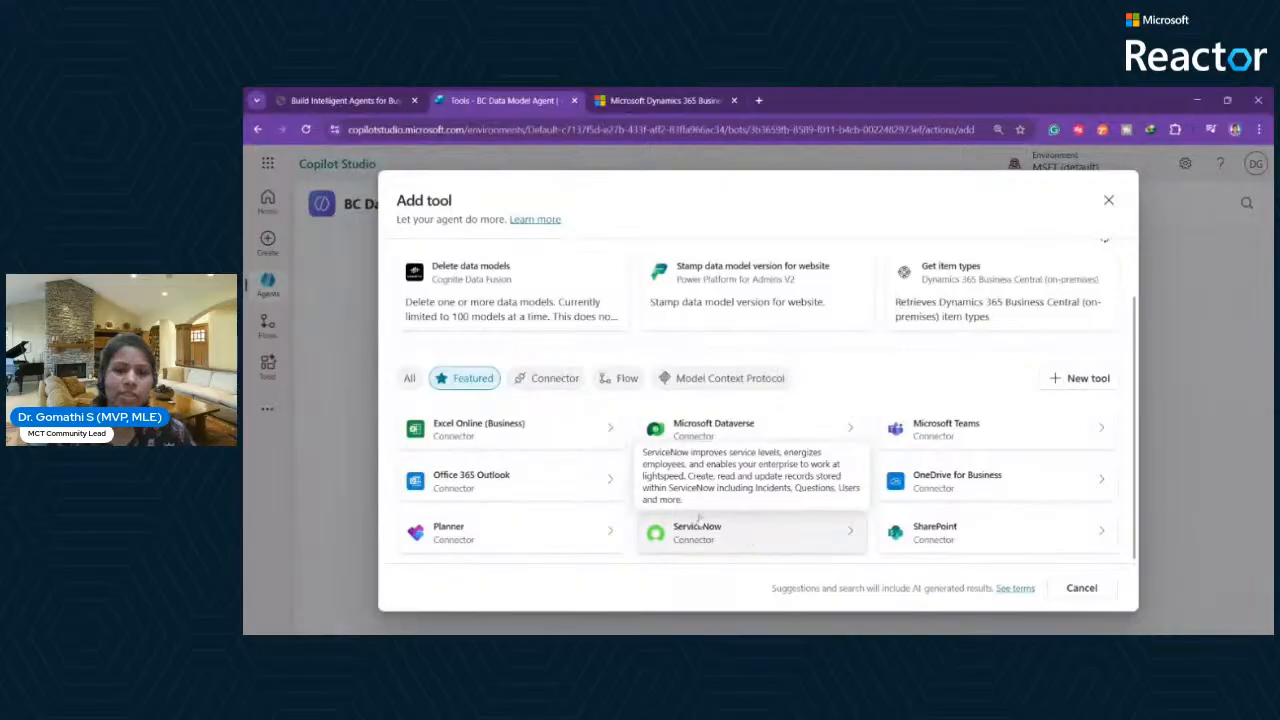
left_click(558, 379)
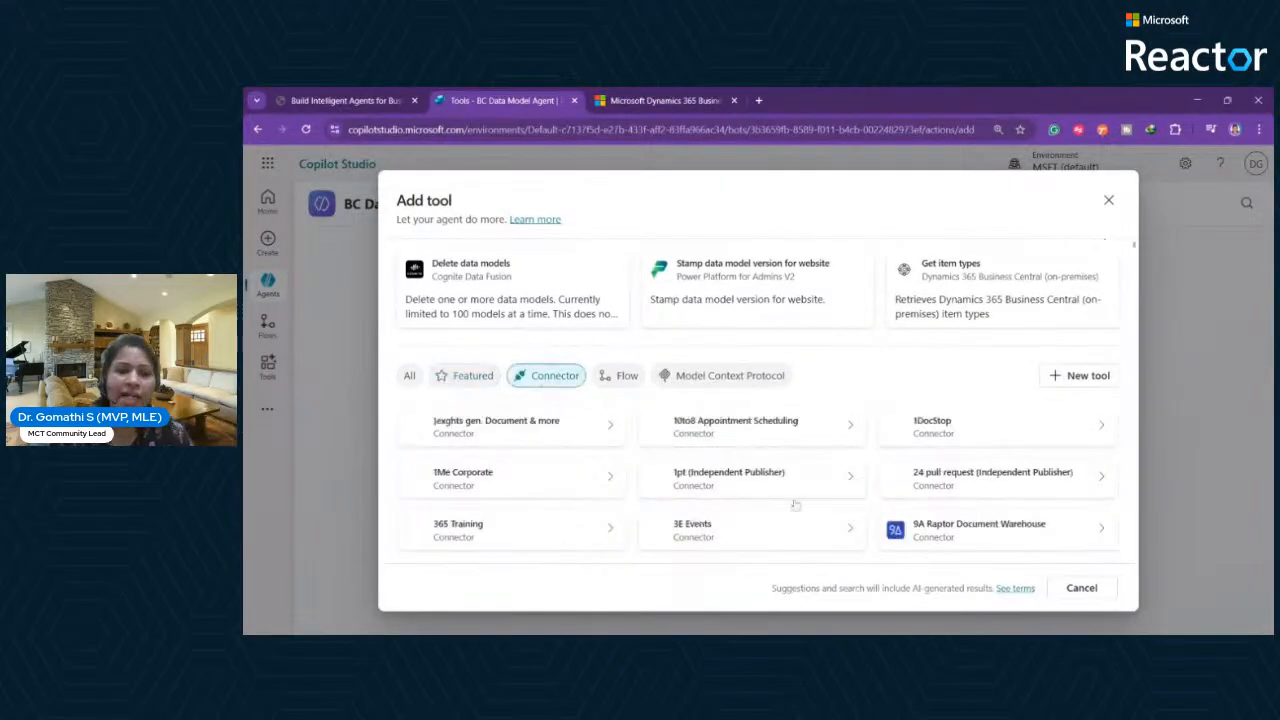
left_click(620, 376)
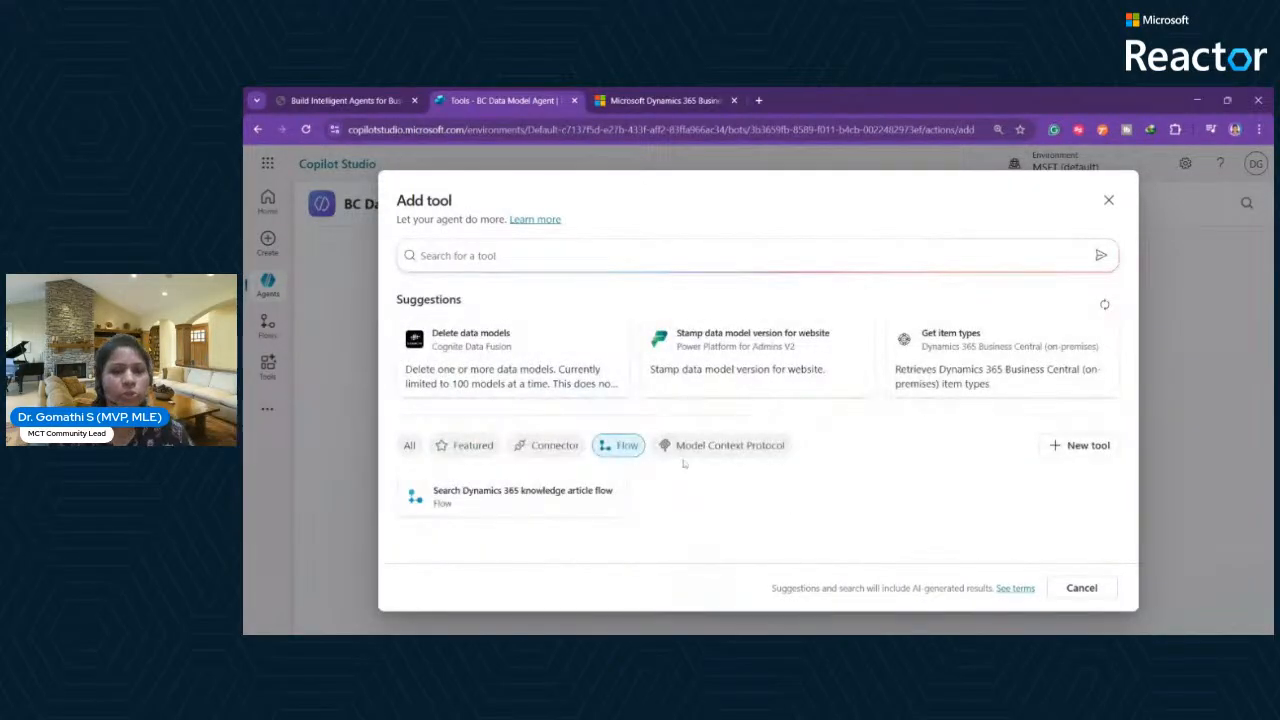
left_click(1108, 201)
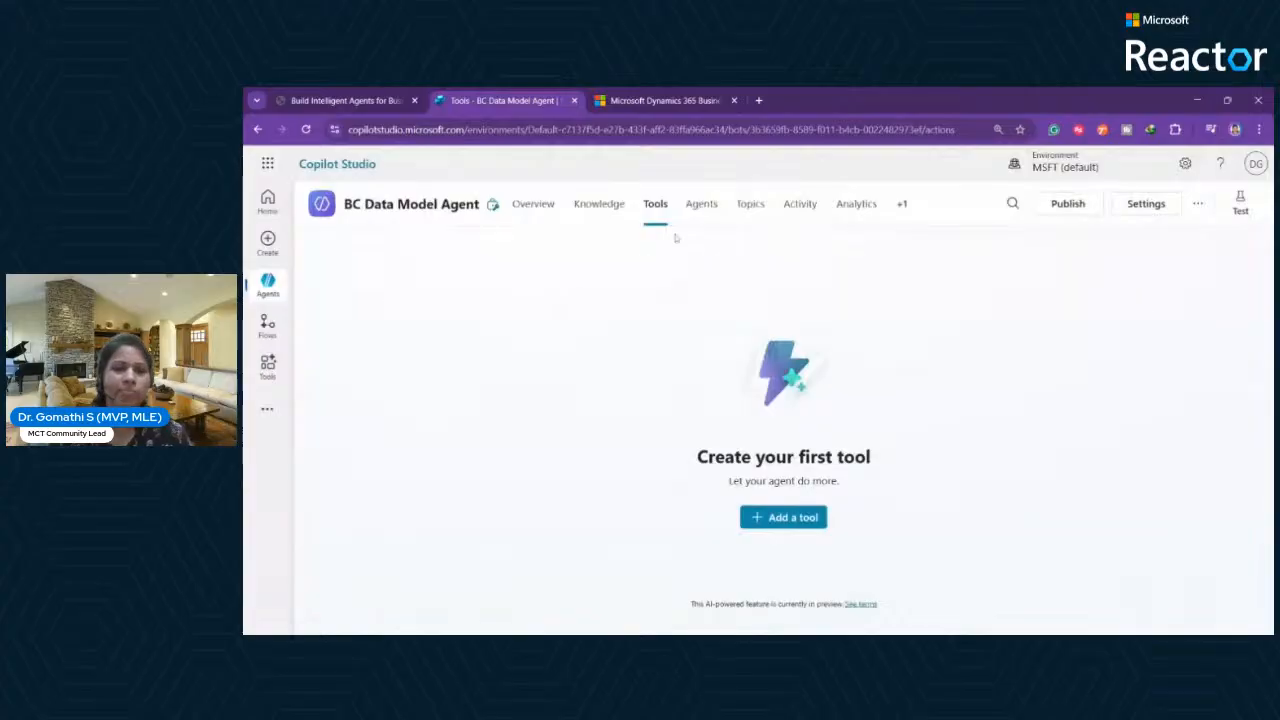
Review the options for extending the agent with a new or existing agent, then cancel without adding one.
left_click(704, 214)
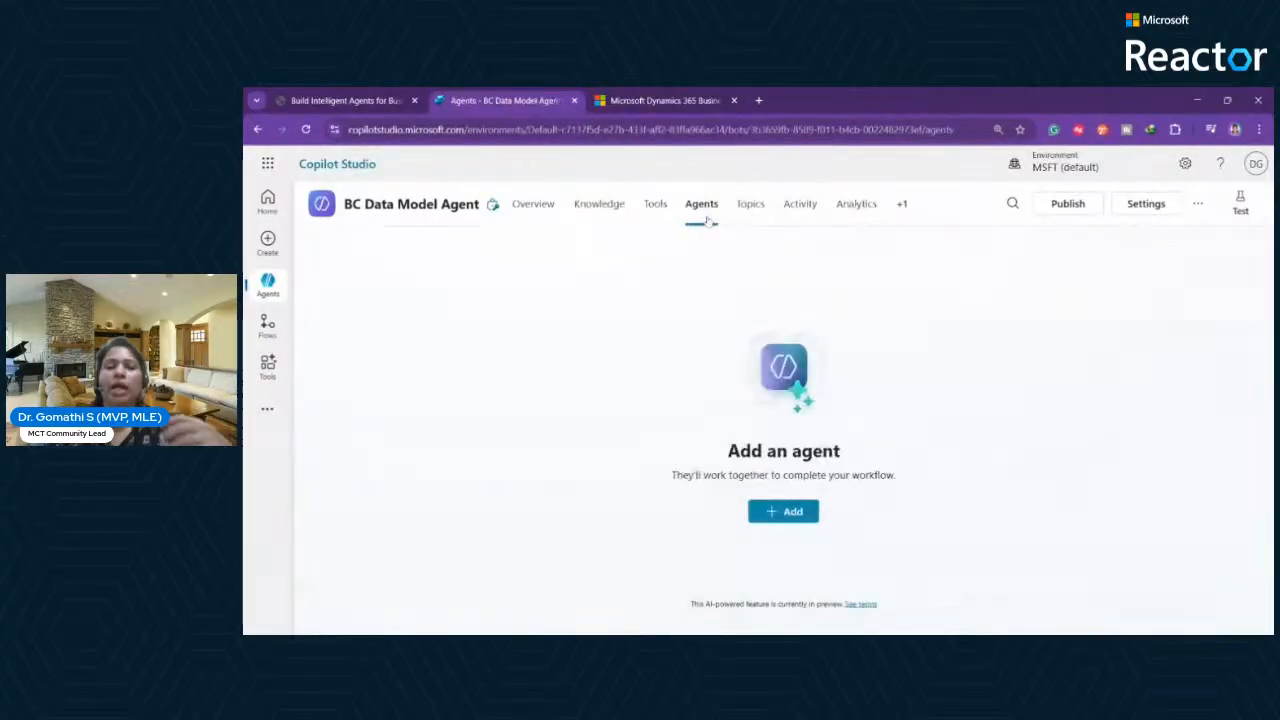
left_click(785, 512)
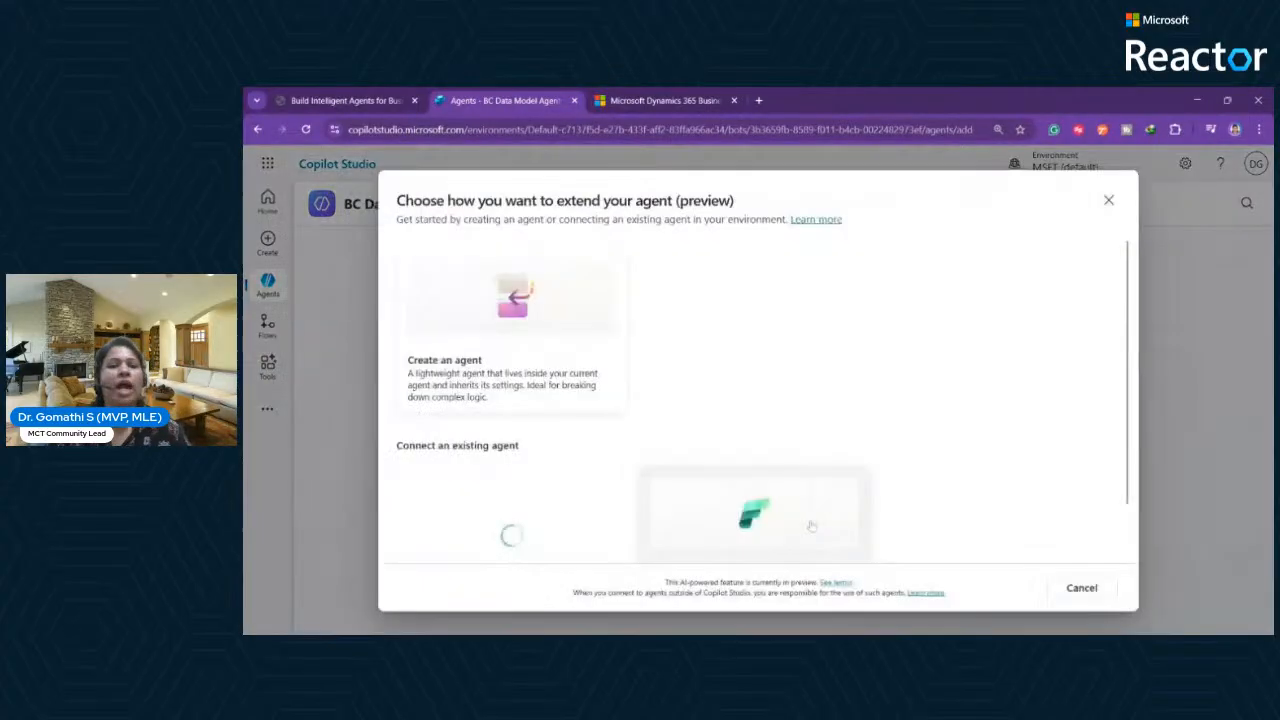
scroll(860, 330, "down", 1)
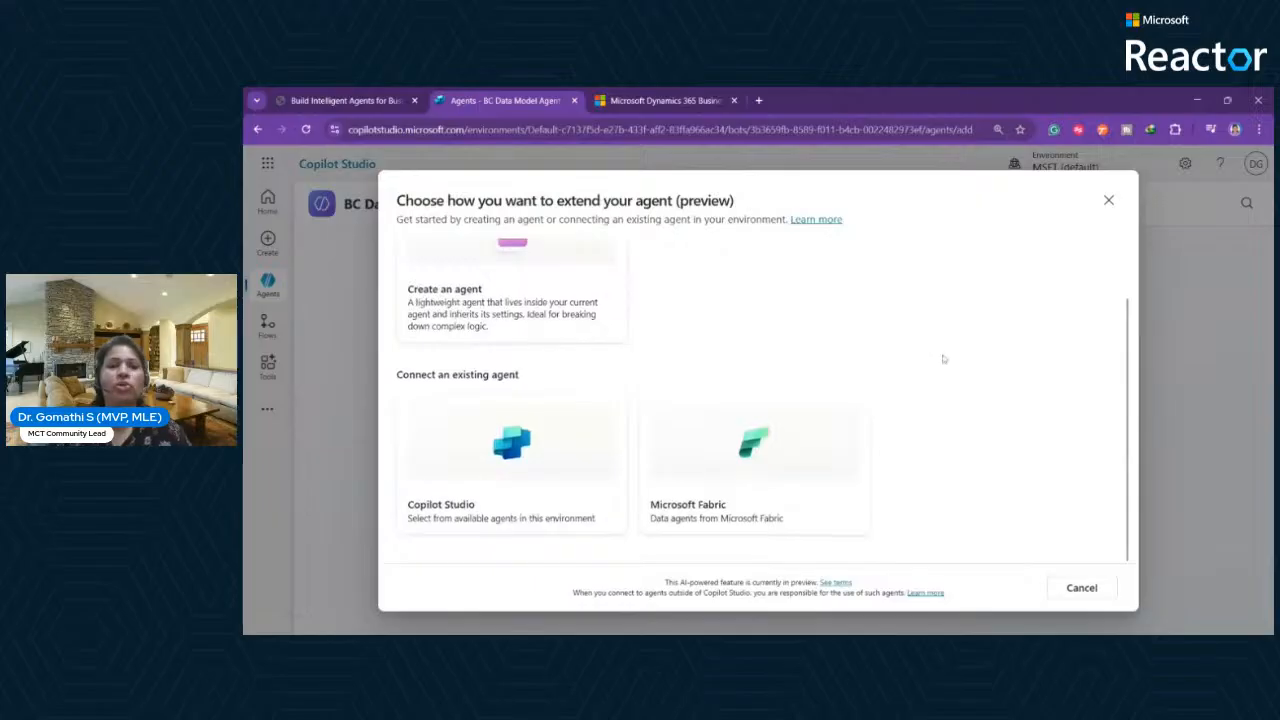
scroll(557, 332, "up", 1)
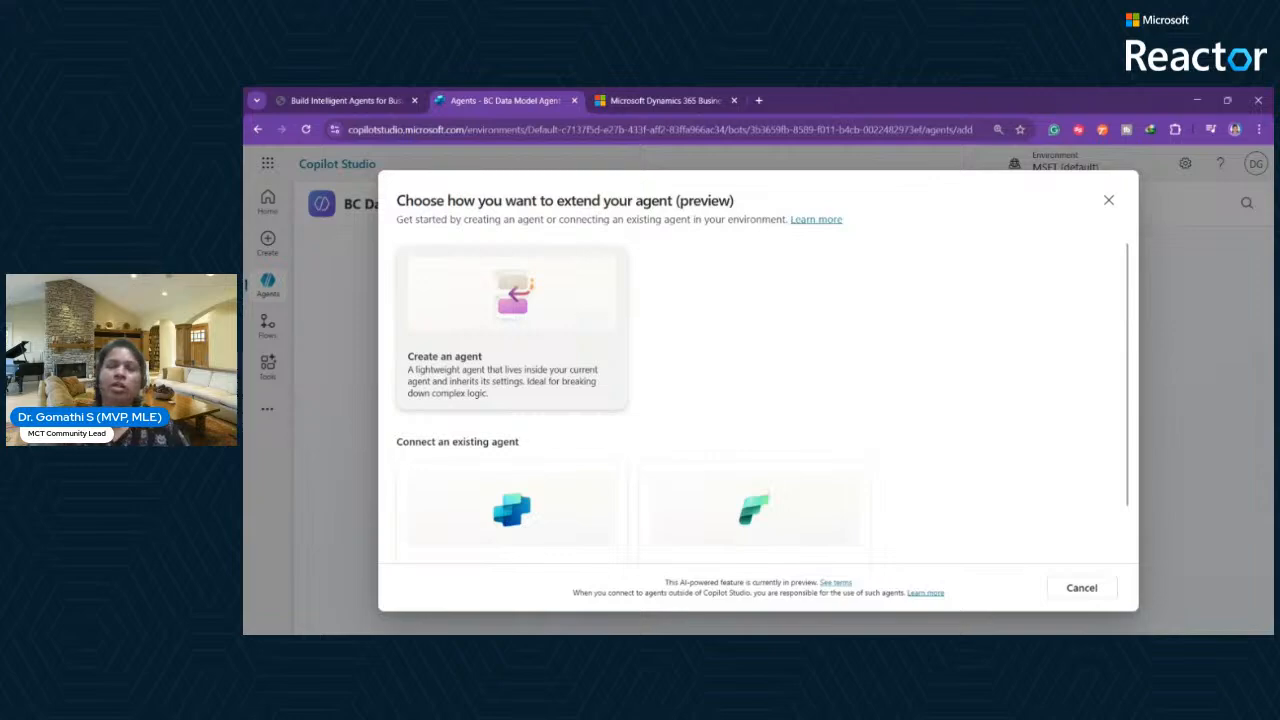
scroll(873, 437, "down", 1)
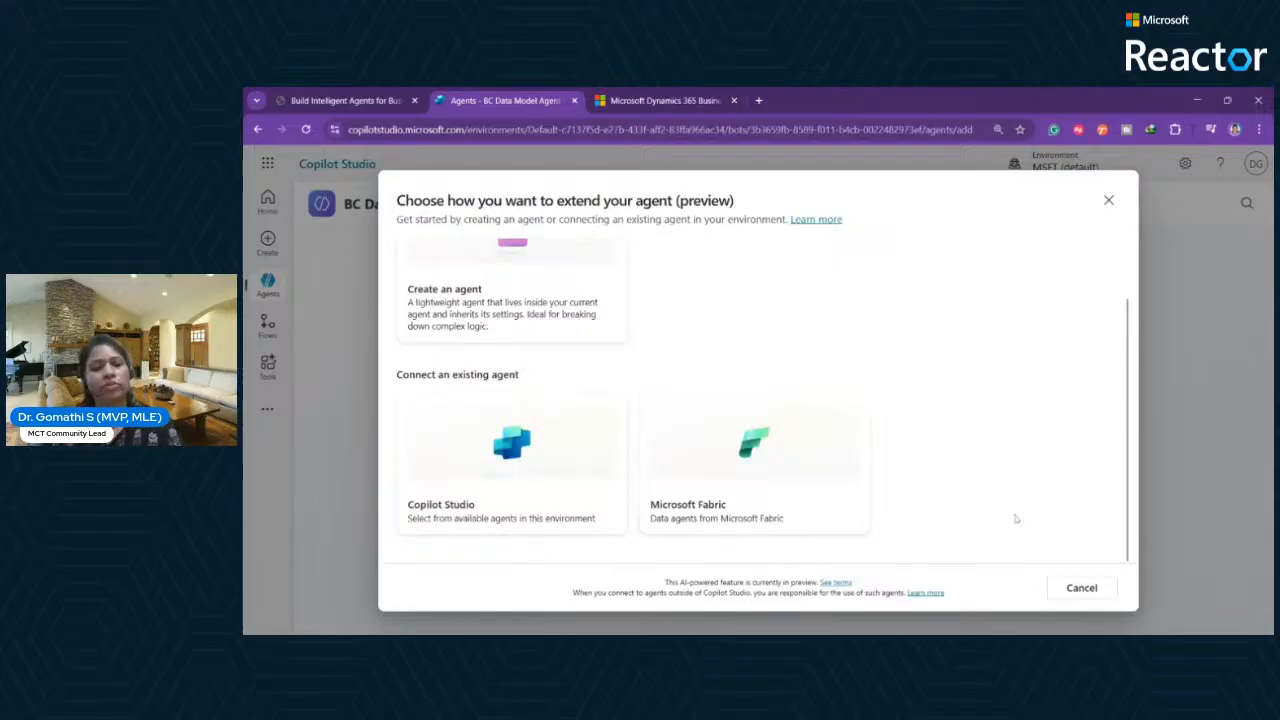
left_click(1095, 587)
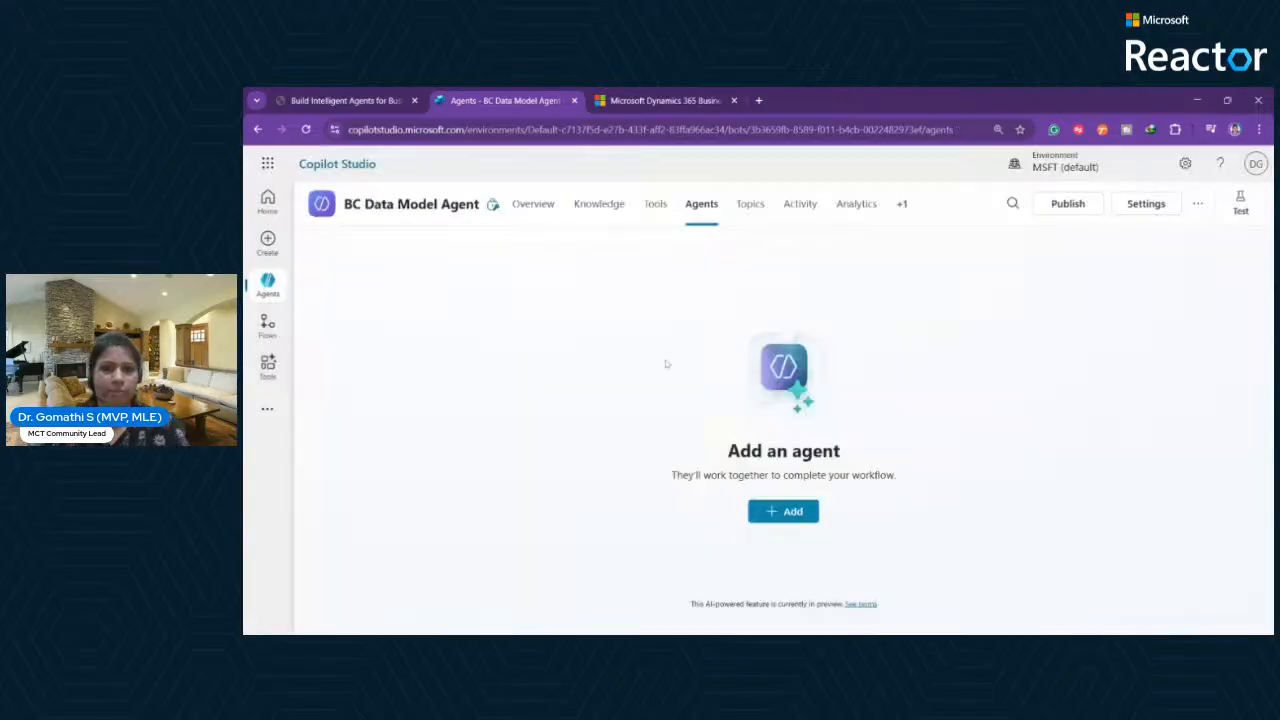
Show the agent's custom topics, reopen the test chat and send it the message "hi".
left_click(760, 205)
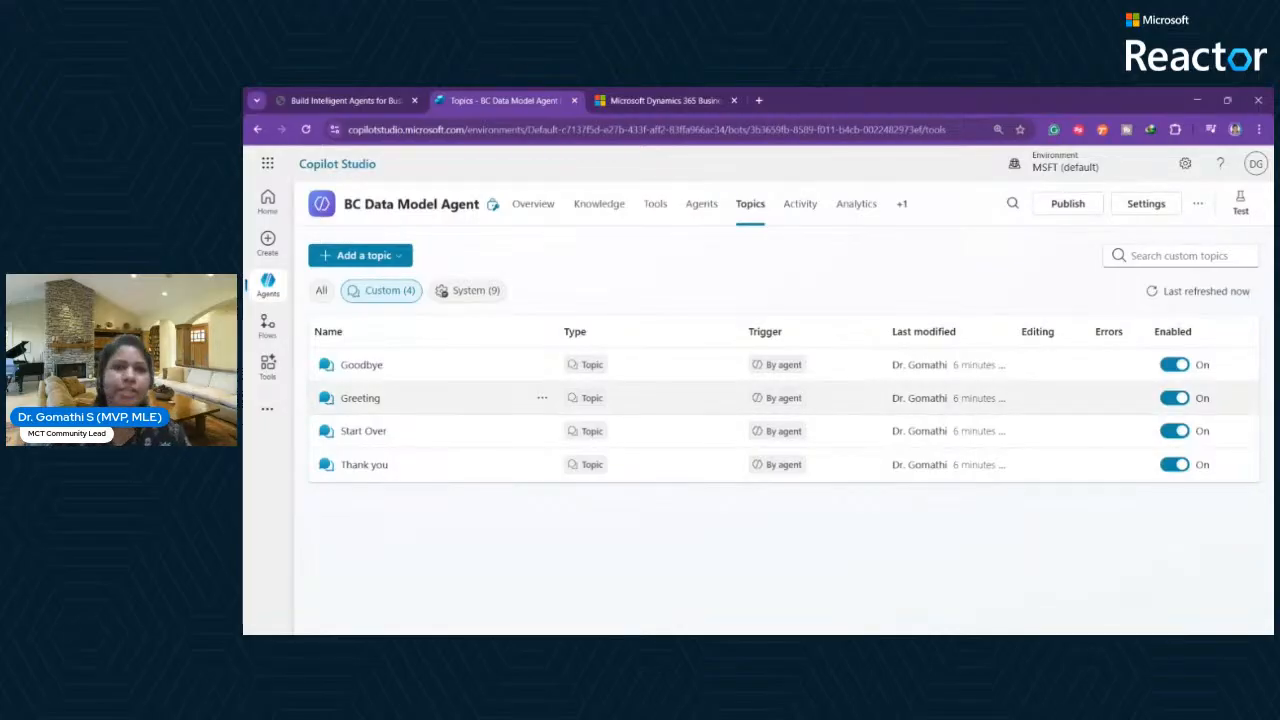
left_click(1240, 200)
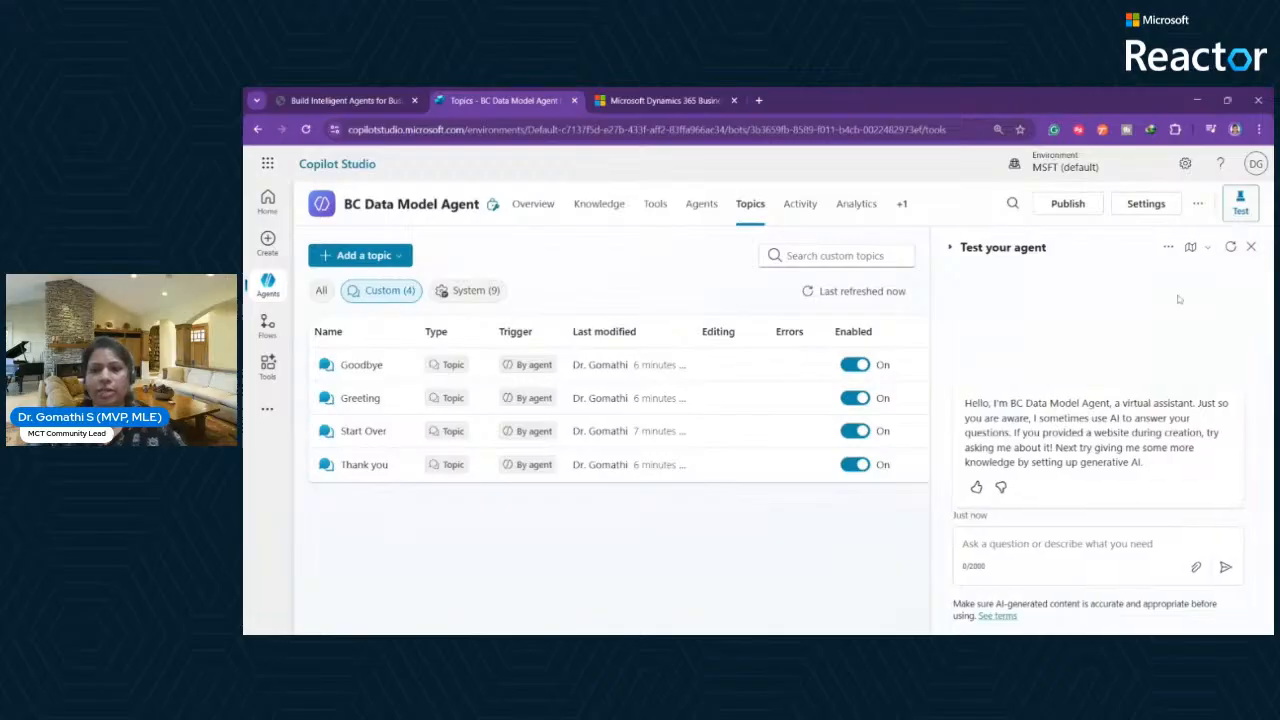
key("ctrl+plus")
key("ctrl+plus")
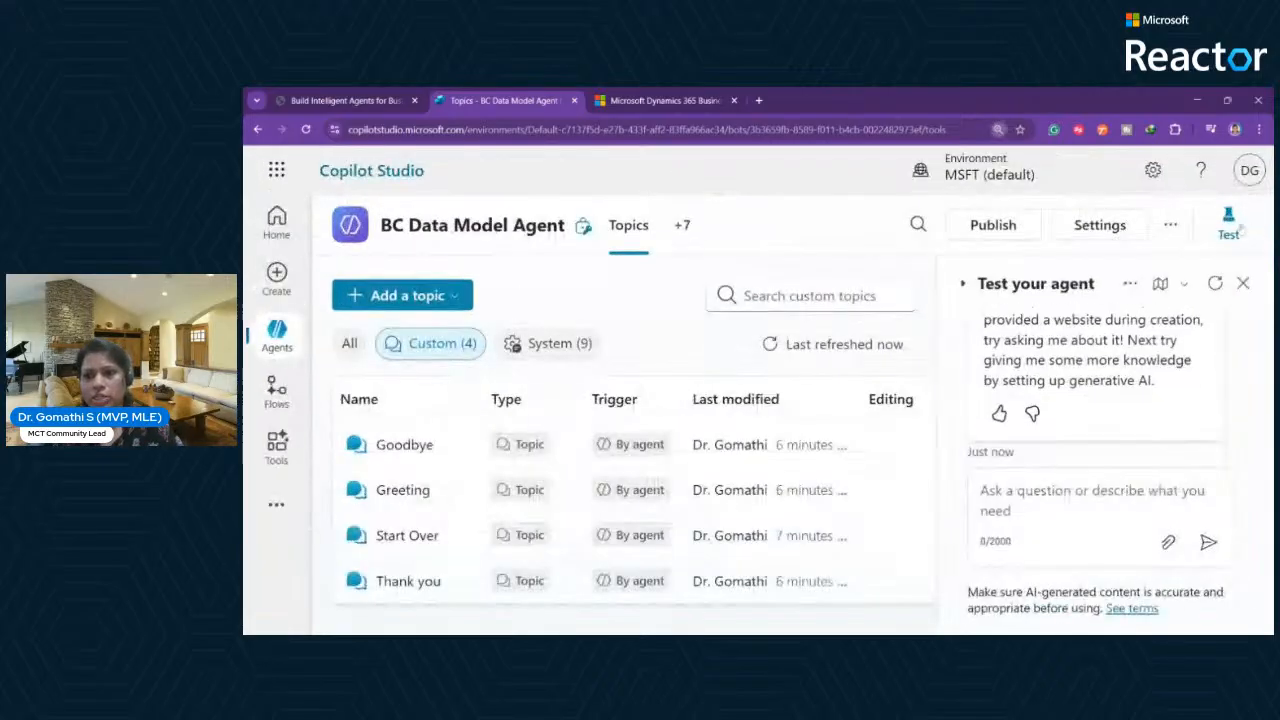
key("ctrl+minus")
key("ctrl+minus")
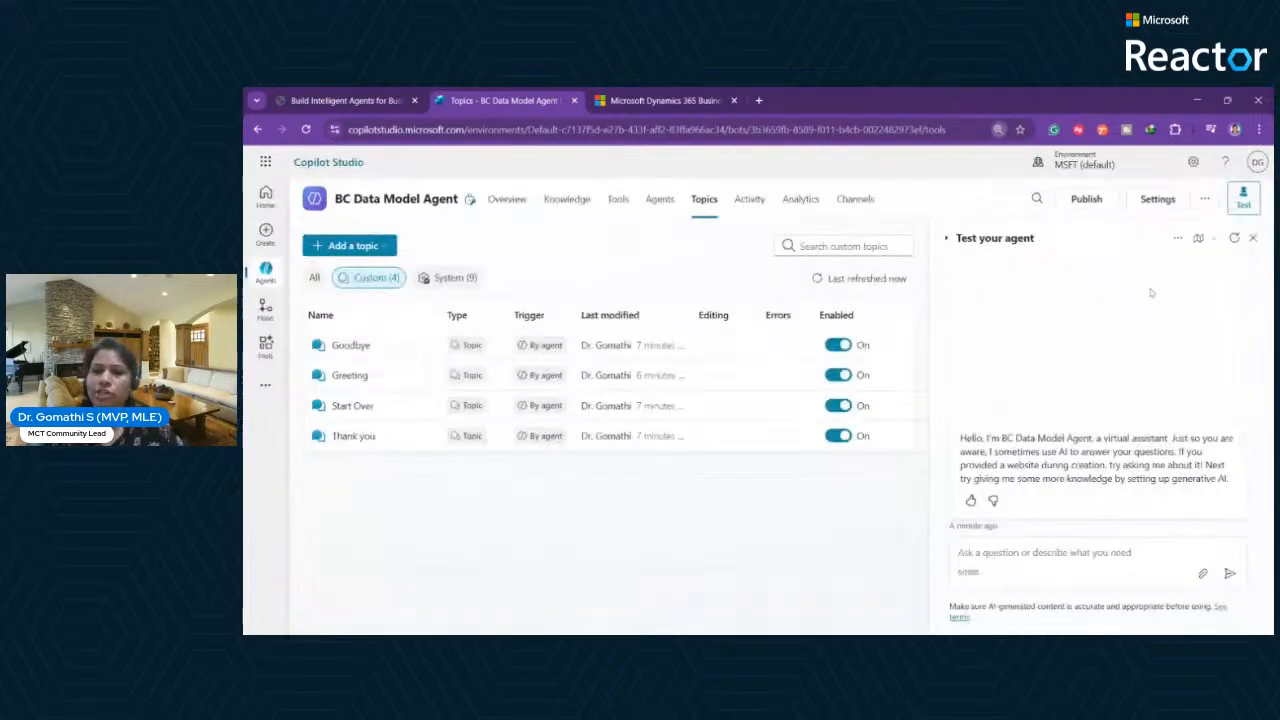
left_click(1020, 568)
type("hi")
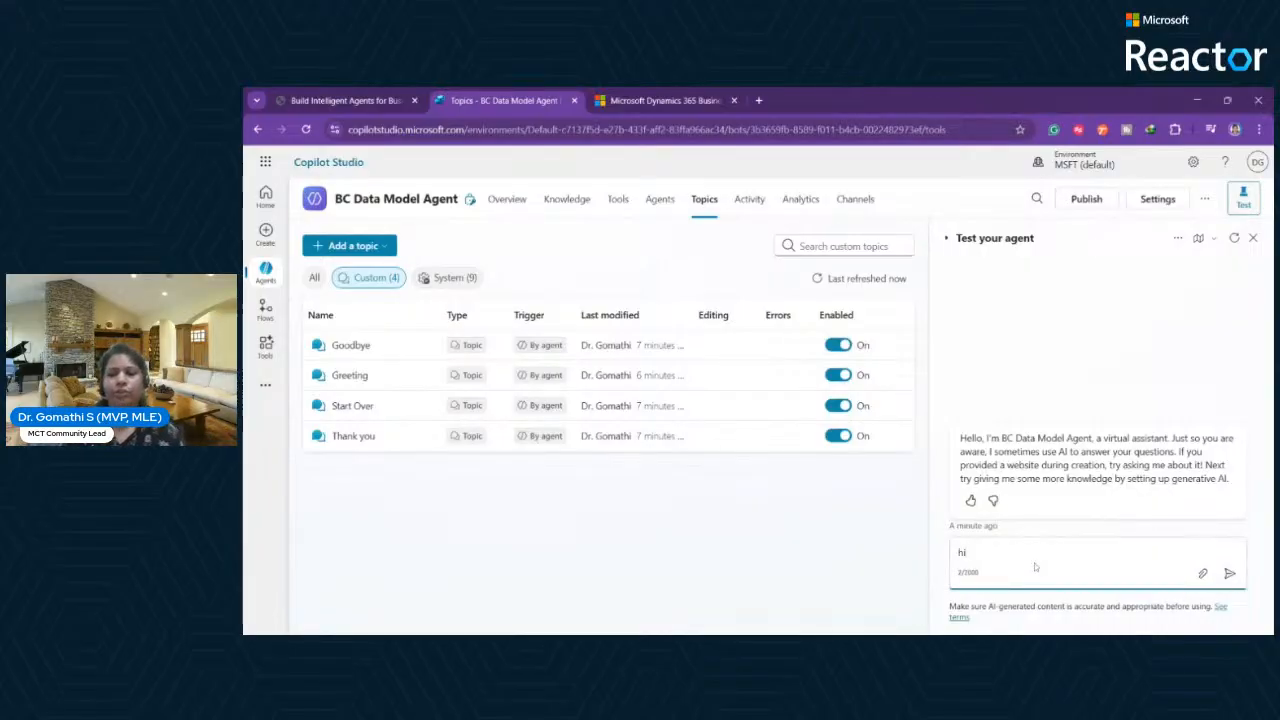
key("Return")
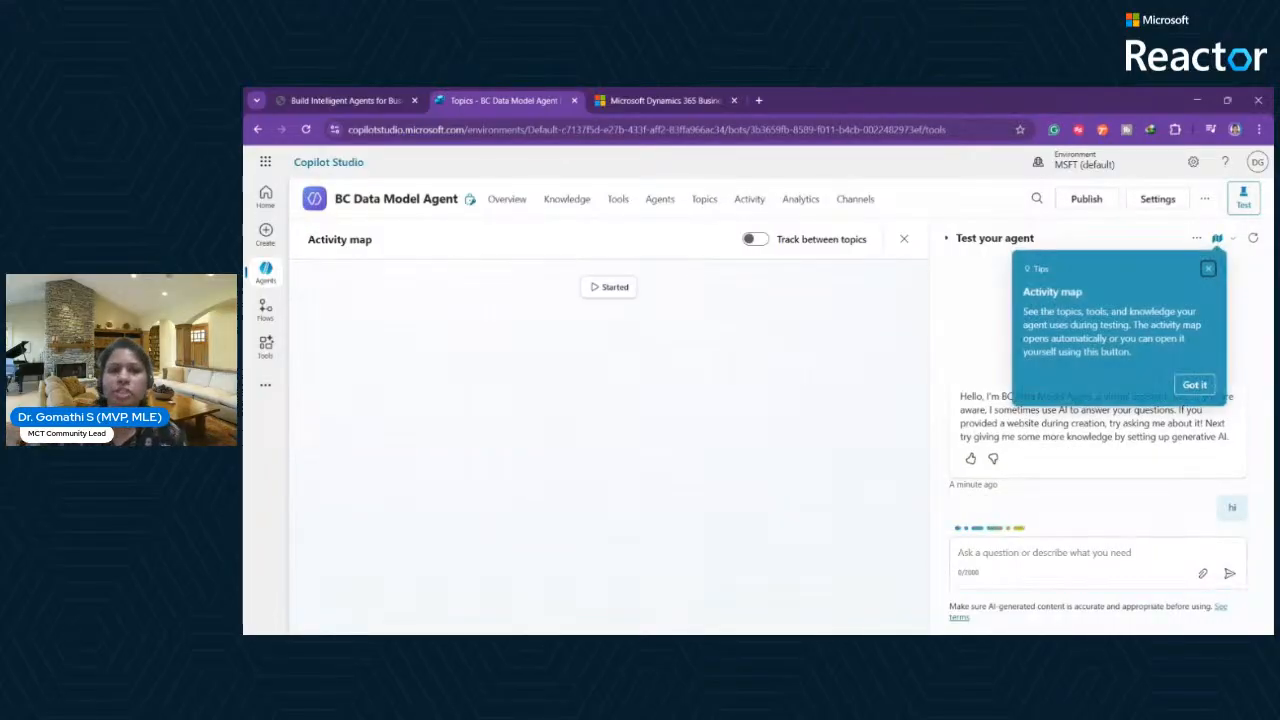
Dismiss the activity map tip and examine the topic triggered by the greeting and the agent's reply.
key("ctrl+plus")
key("ctrl+plus")
key("ctrl+plus")
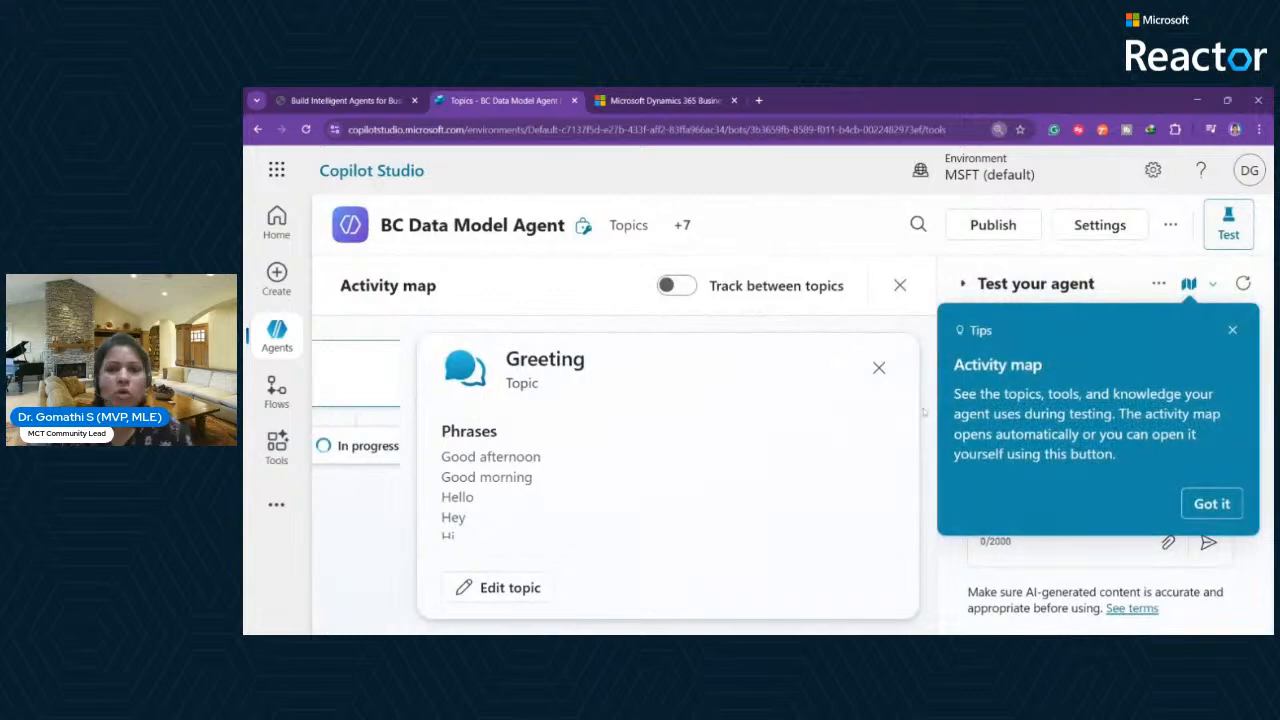
key("ctrl+minus")
key("ctrl+minus")
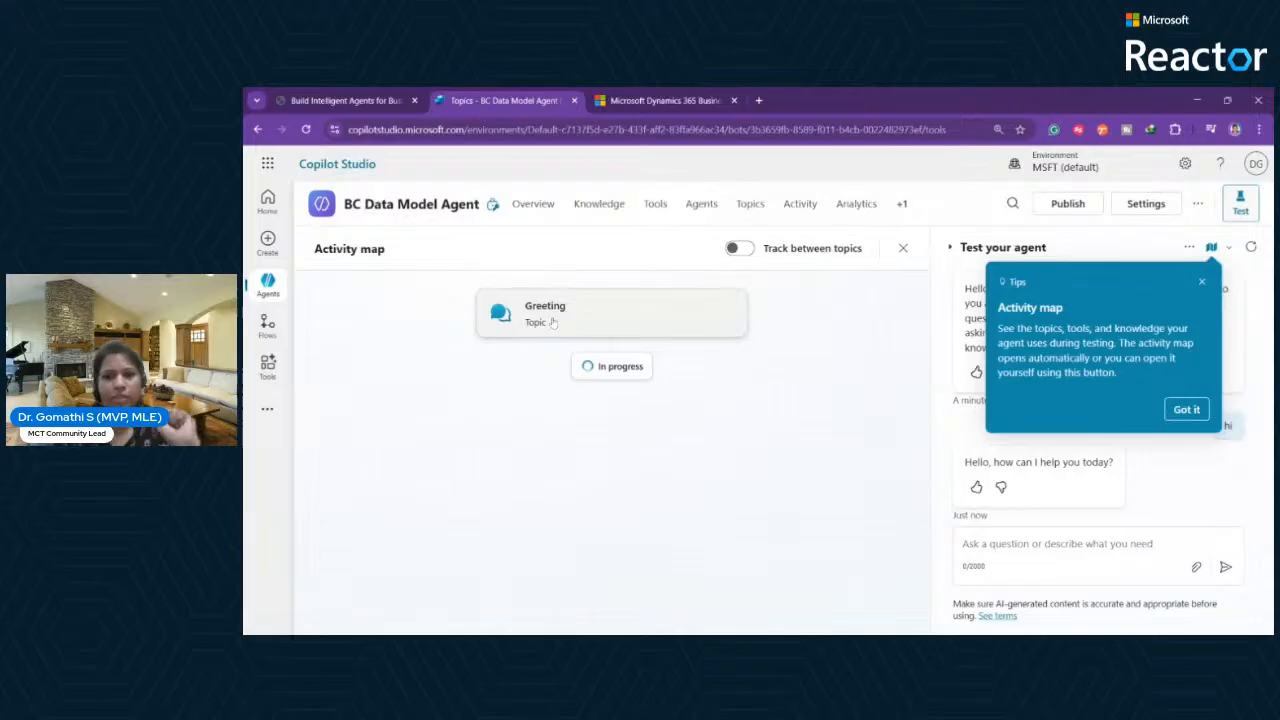
left_click(1205, 284)
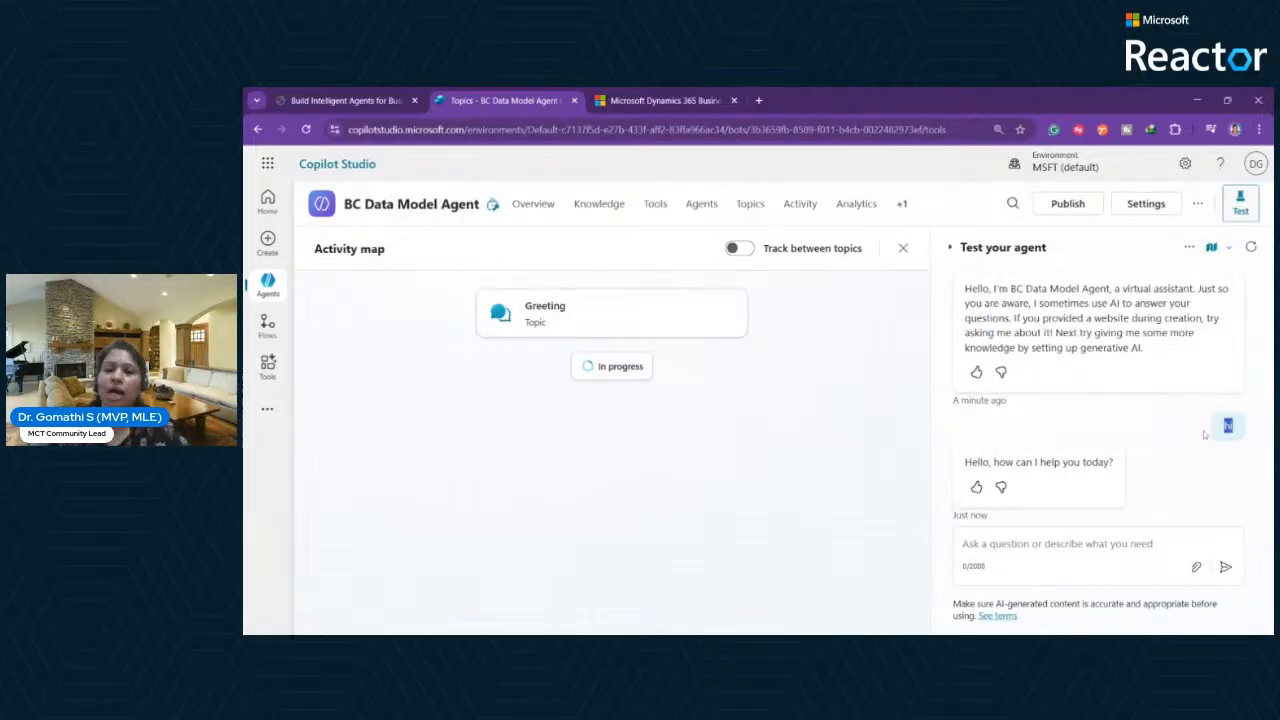
left_click_drag(963, 470, 1126, 466)
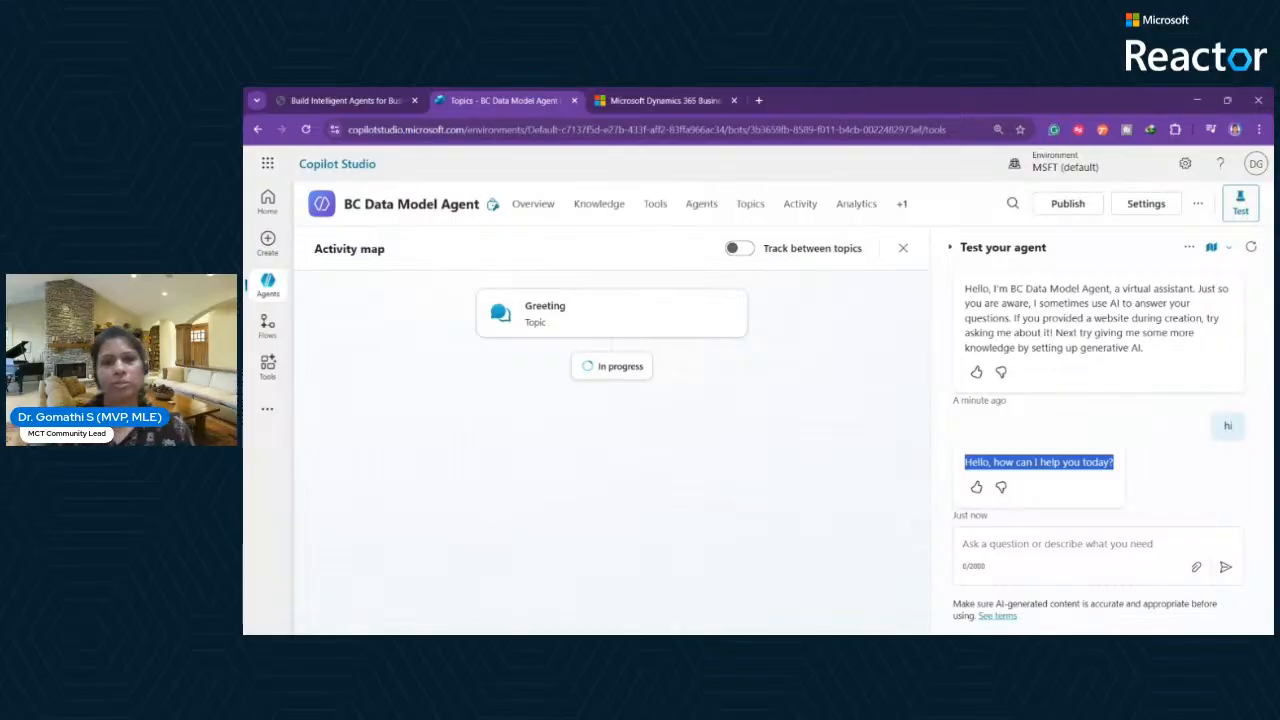
Review the agent's activity history, analytics page and the channels available for publishing it.
left_click(802, 204)
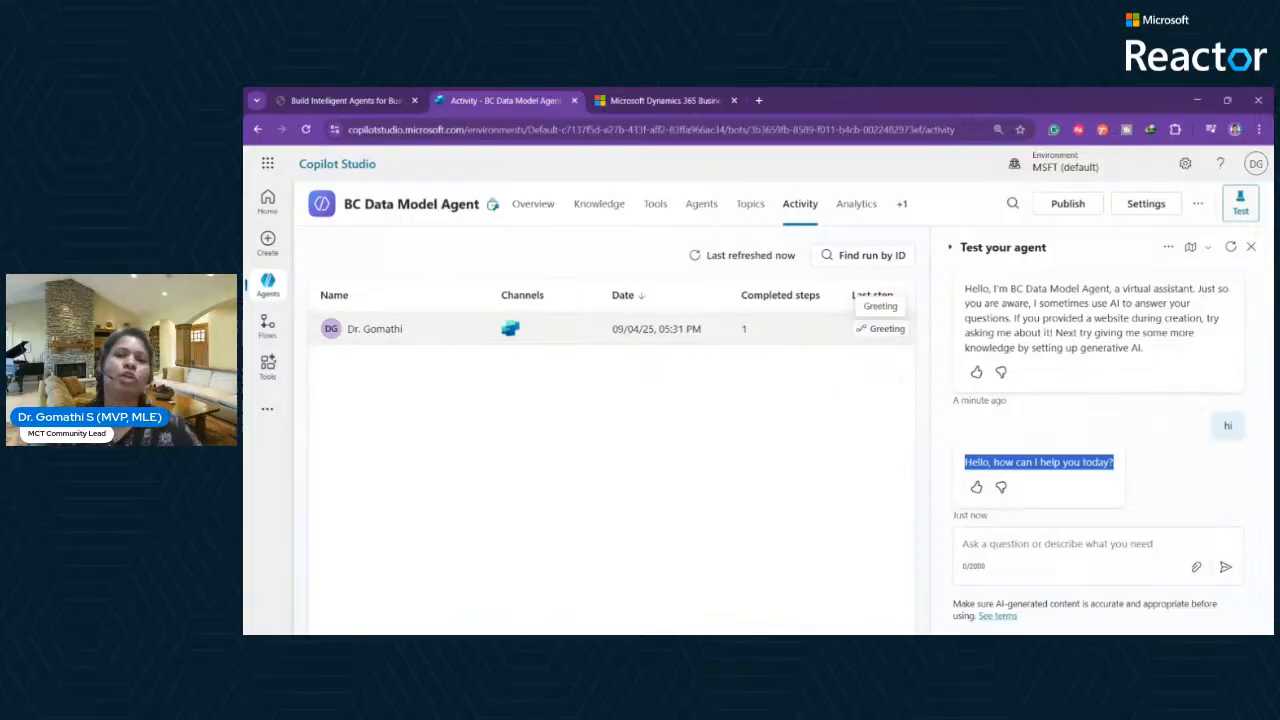
left_click(856, 204)
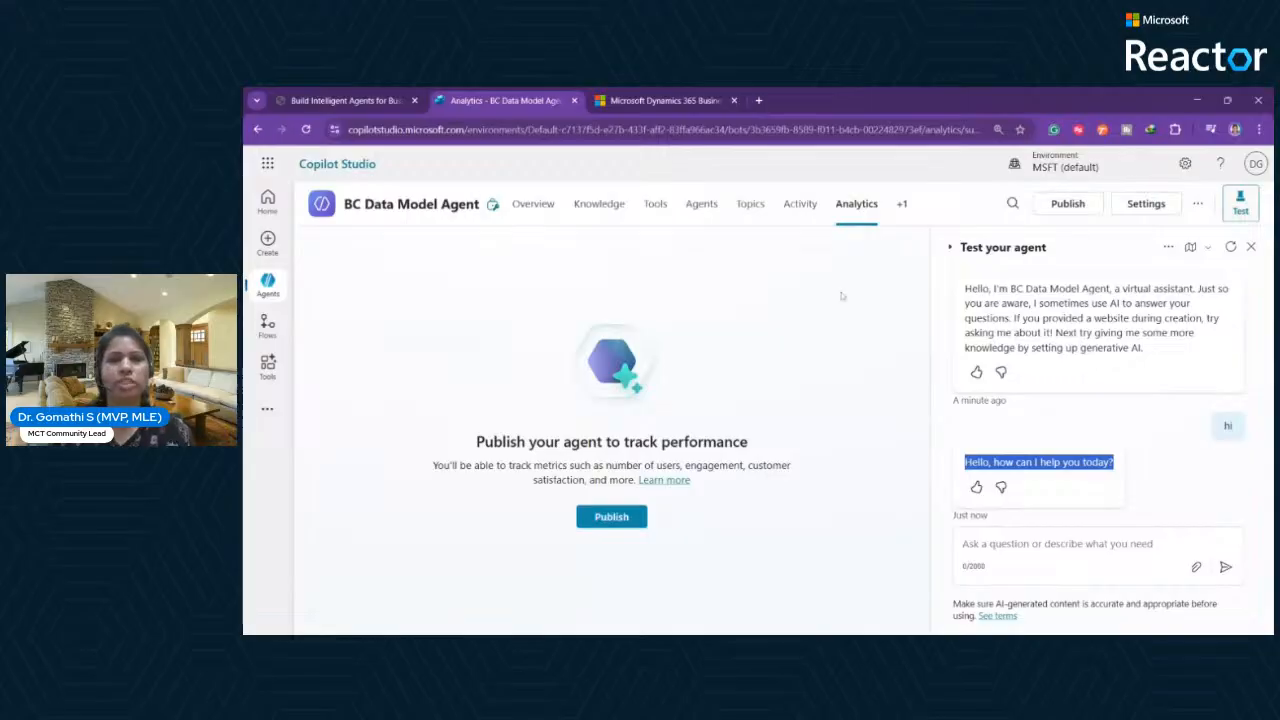
left_click(905, 208)
left_click(910, 245)
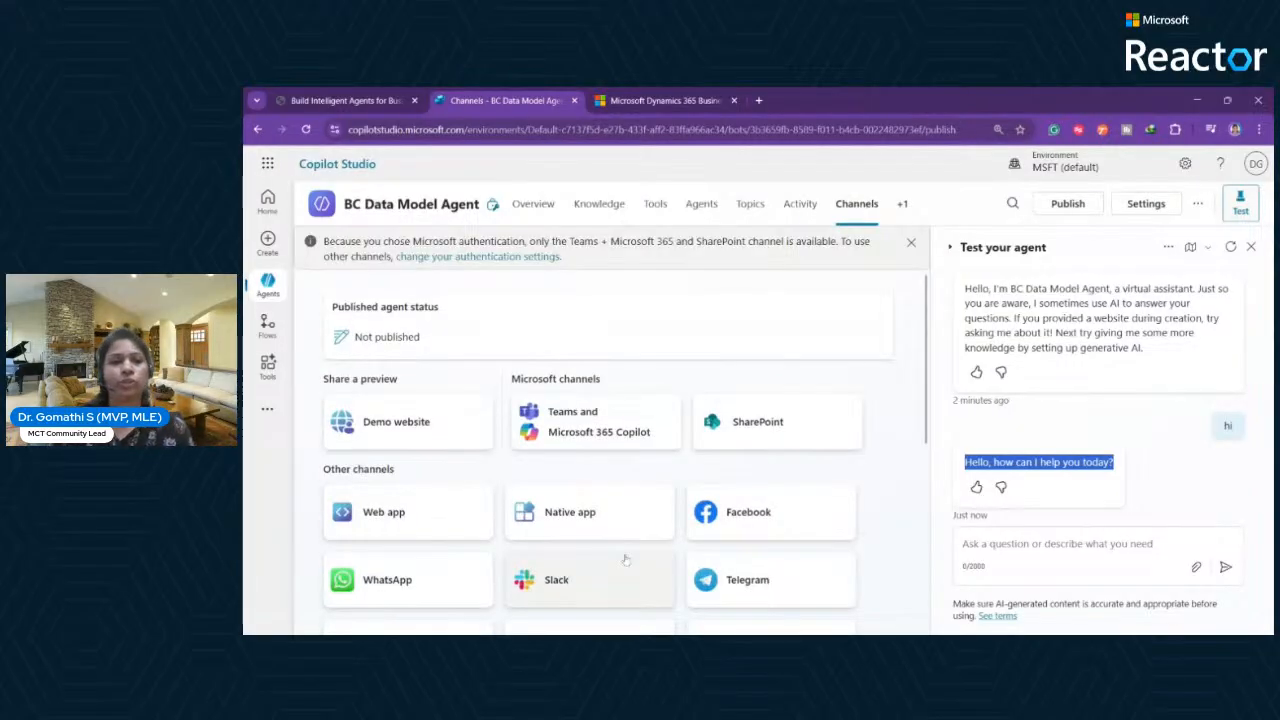
scroll(625, 560, "down", 3)
scroll(660, 538, "up", 3)
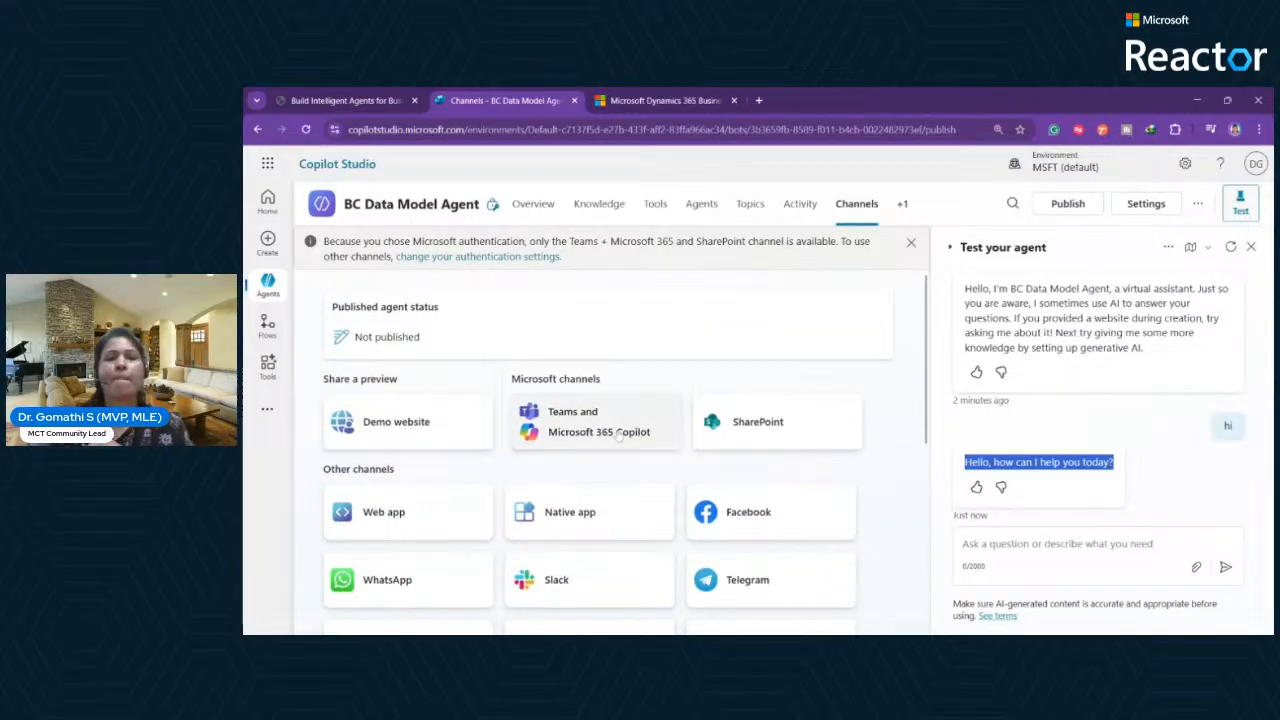
scroll(765, 445, "down", 2)
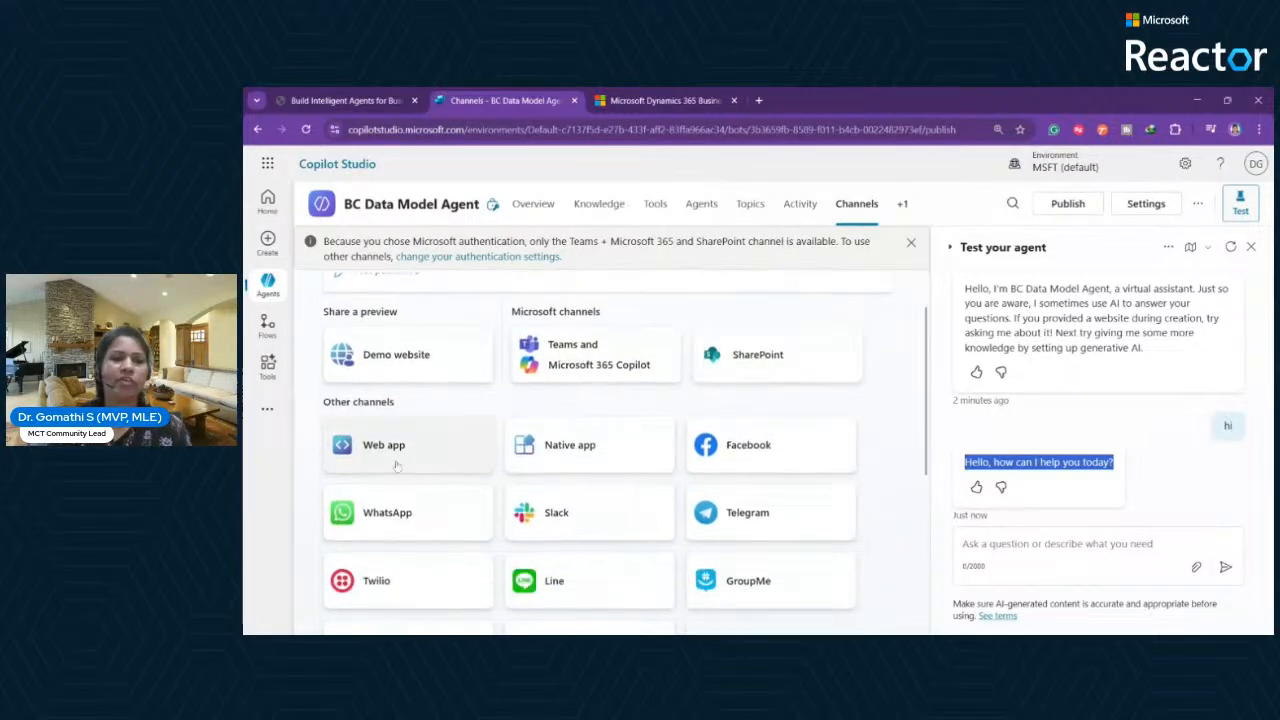
scroll(600, 457, "down", 1)
scroll(606, 458, "down", 1)
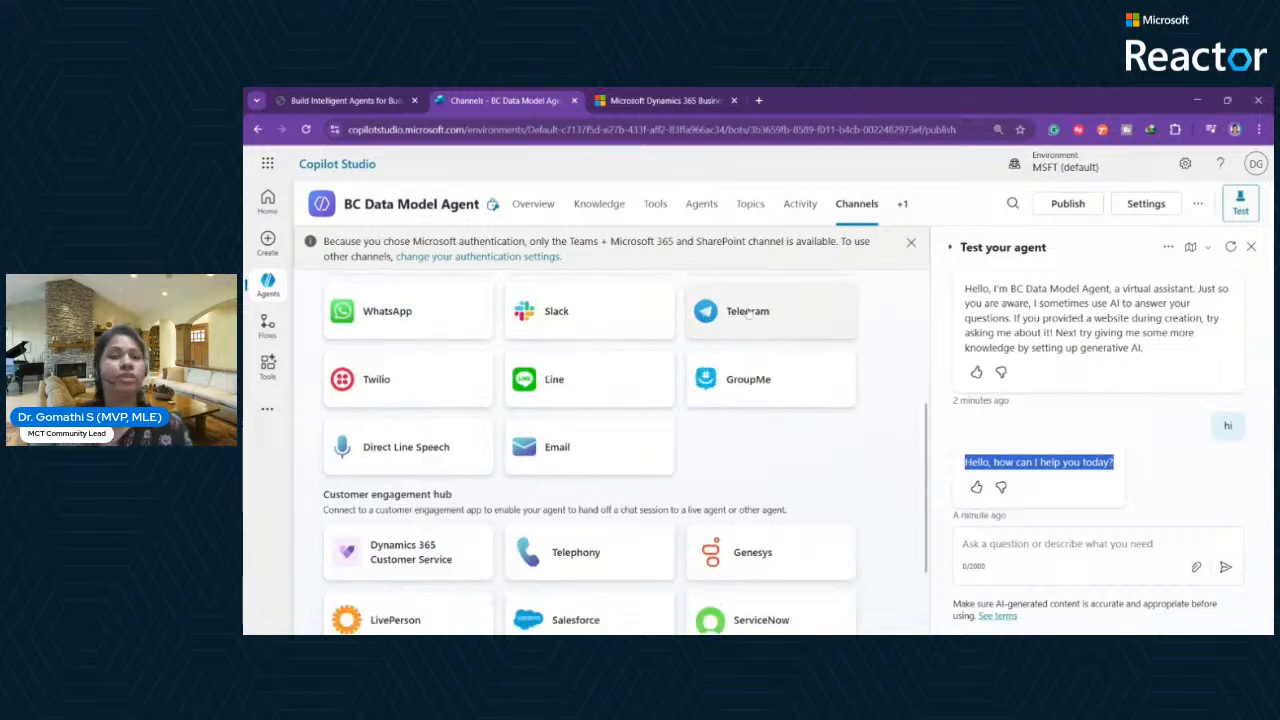
scroll(903, 470, "down", 2)
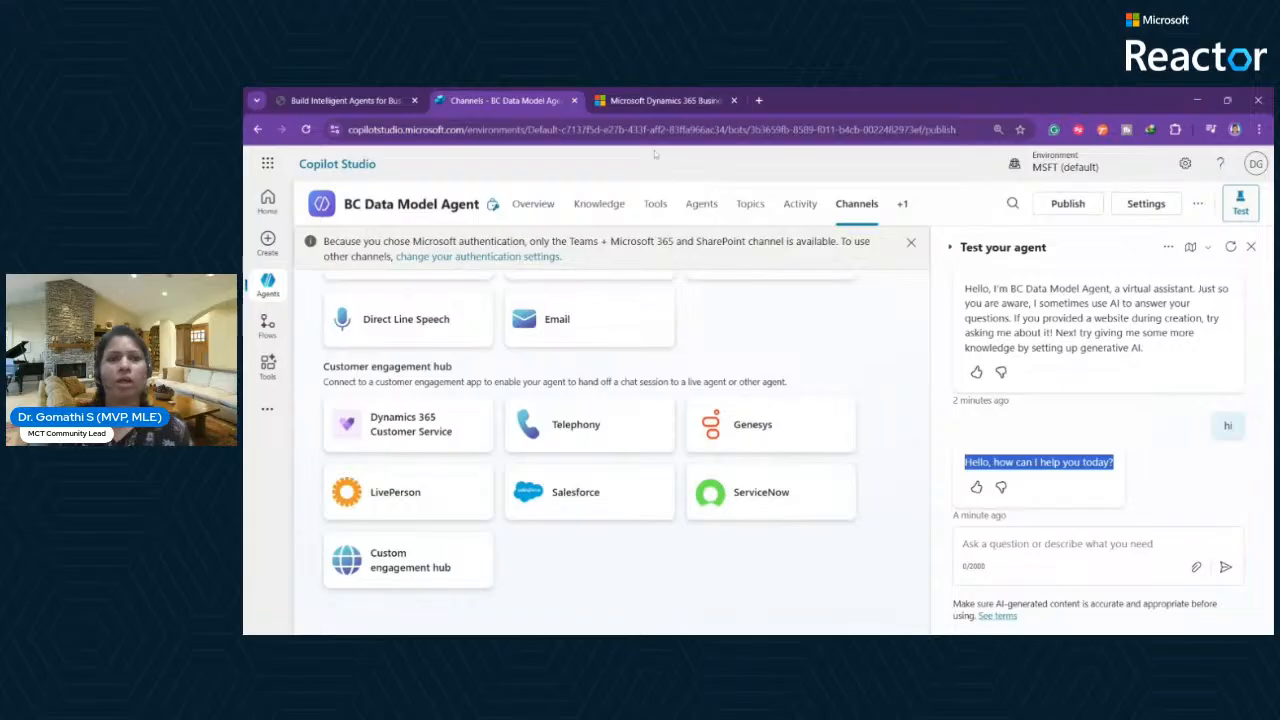
Check the processing status of the Microsoft Learn and Business Central Table Recommender knowledge sources again.
left_click(533, 203)
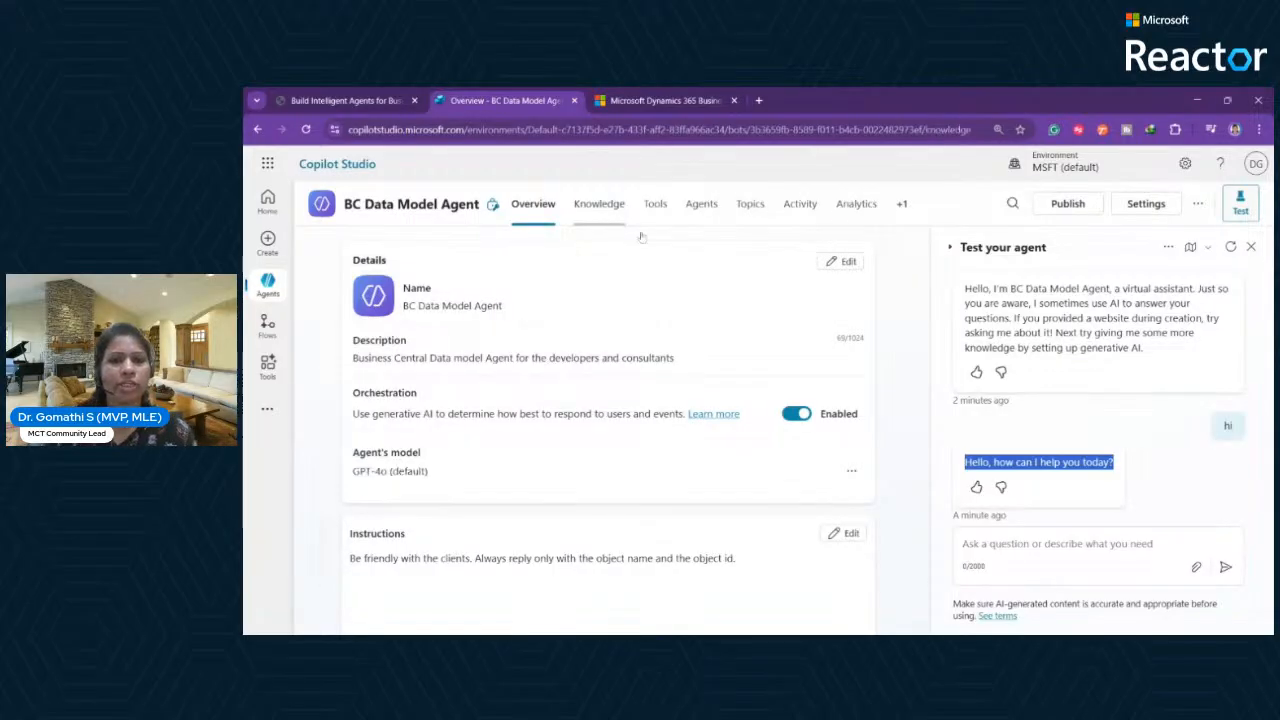
left_click(619, 218)
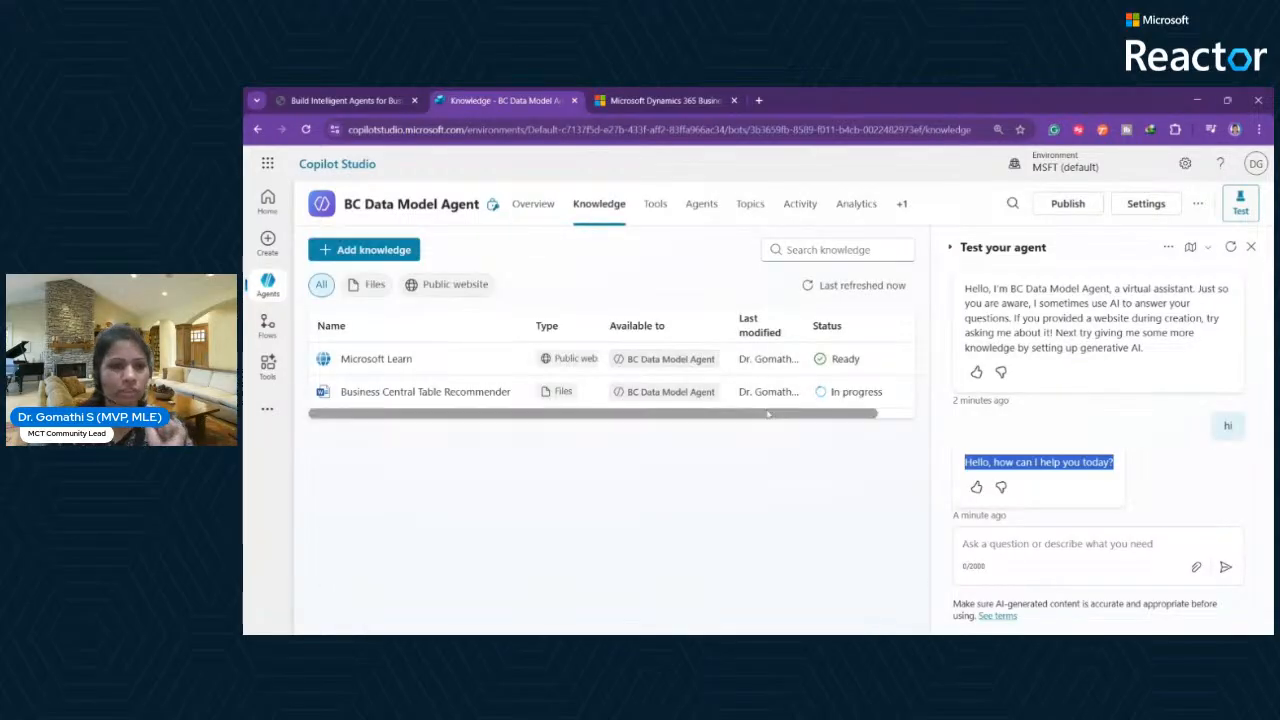
left_click_drag(787, 413, 877, 414)
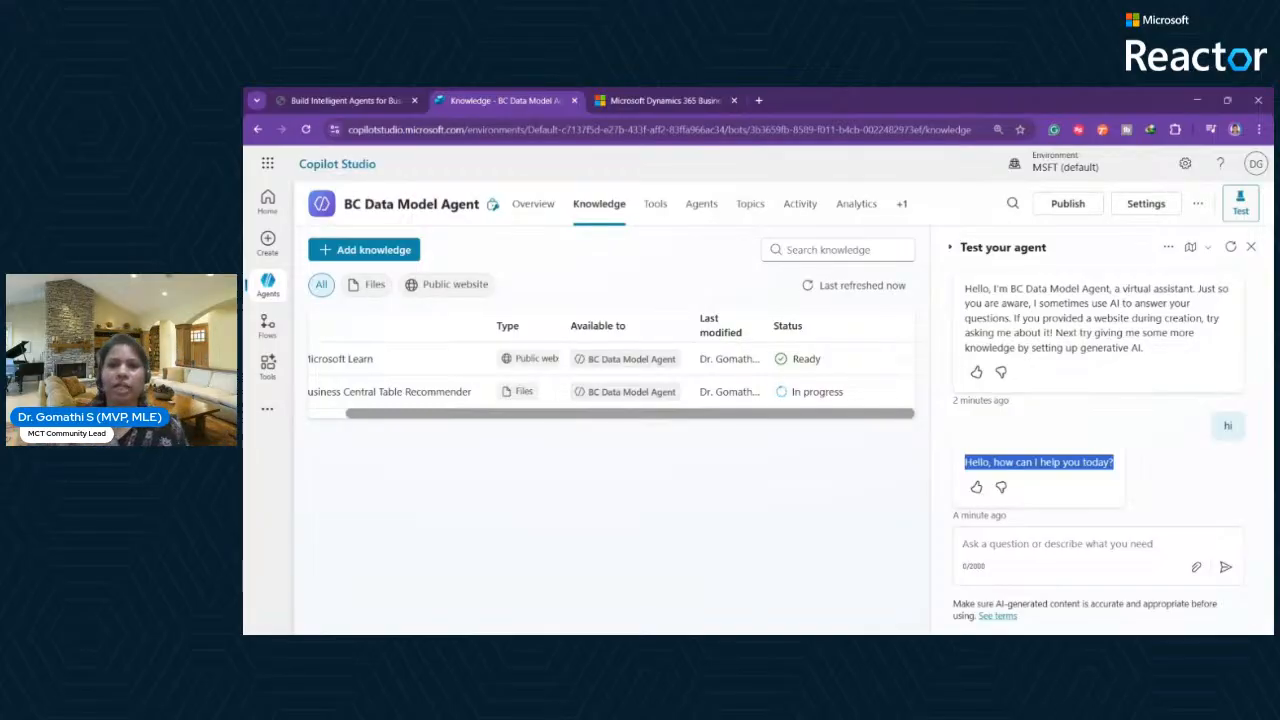
left_click(825, 289)
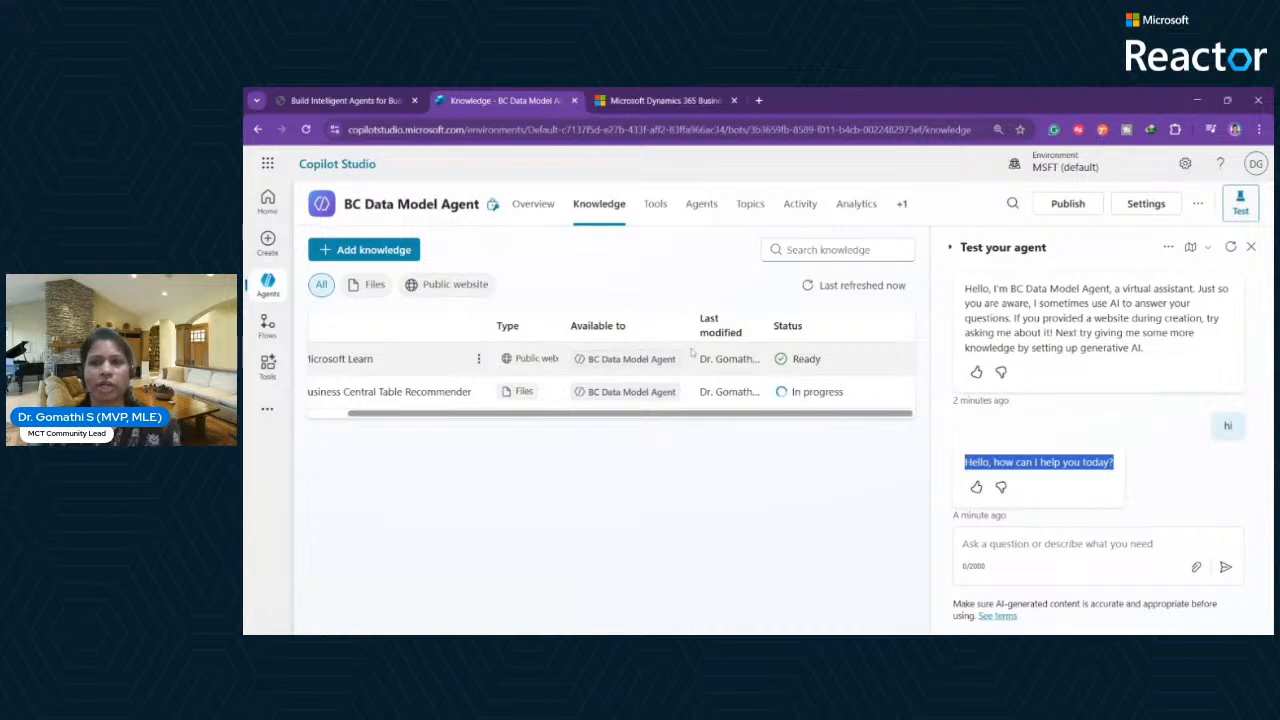
Start a new test conversation and ask the agent "what is business central".
left_click(1230, 246)
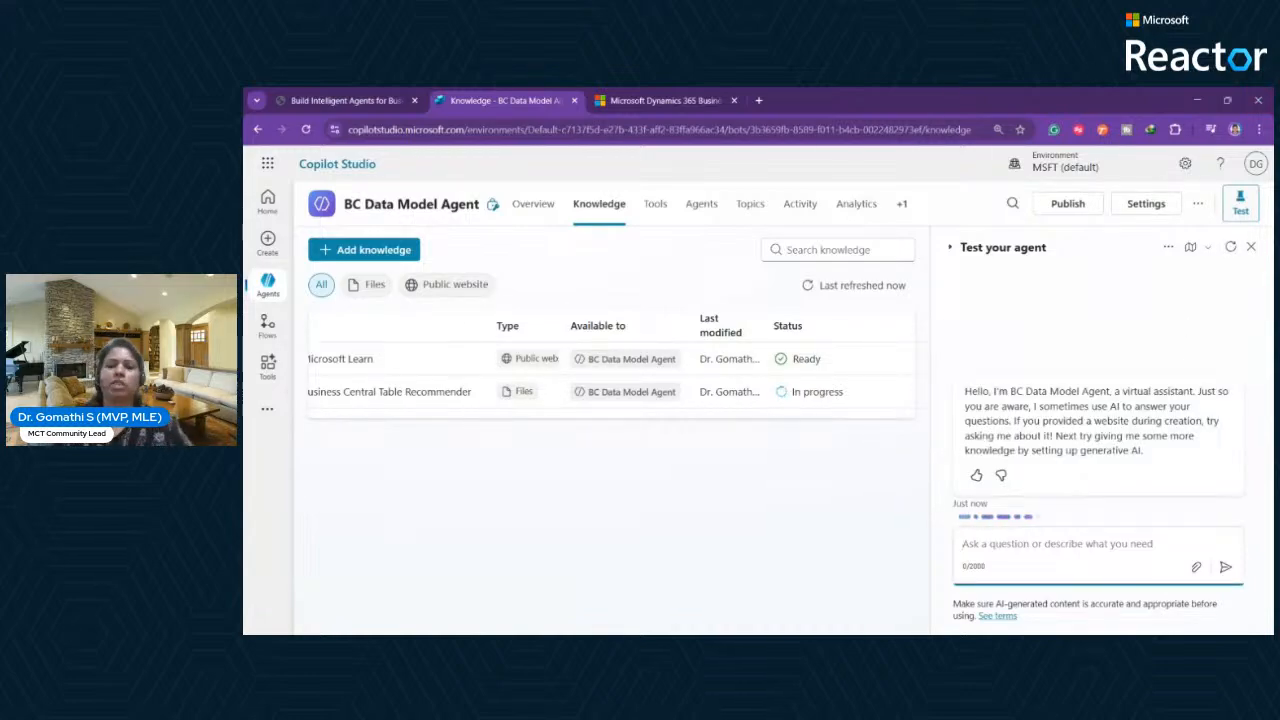
type("what is bus")
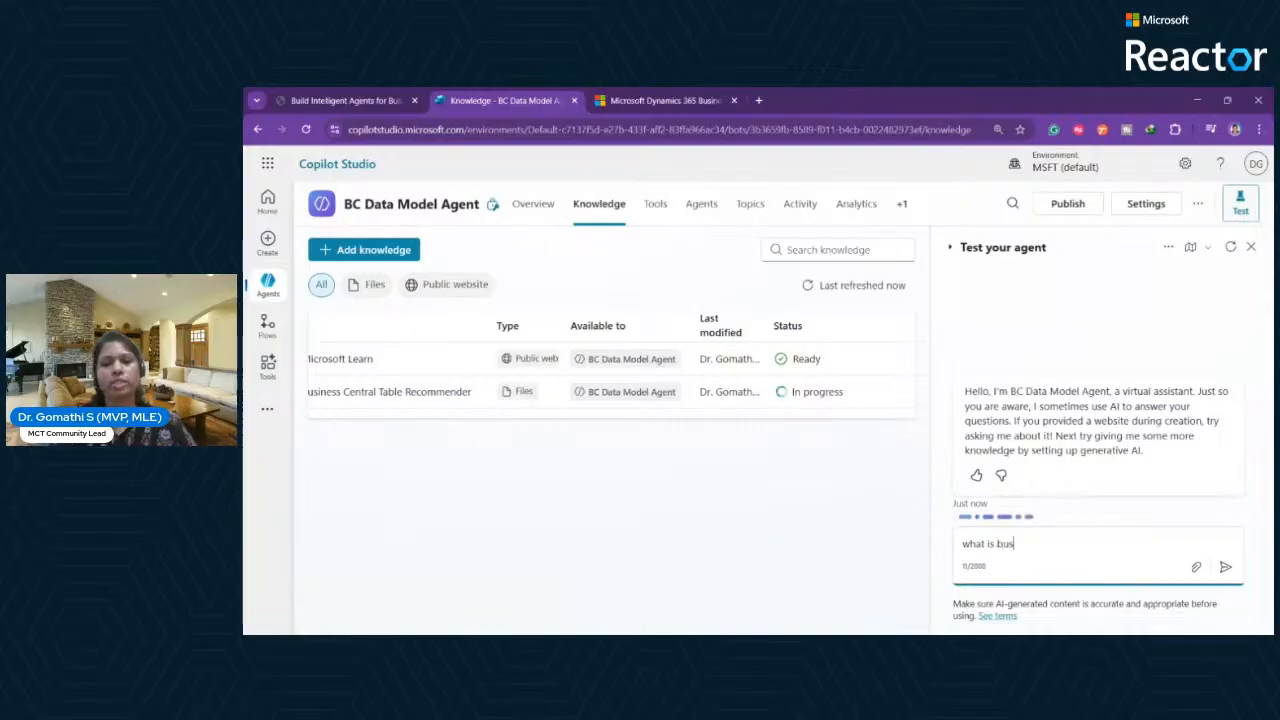
type("iness centr")
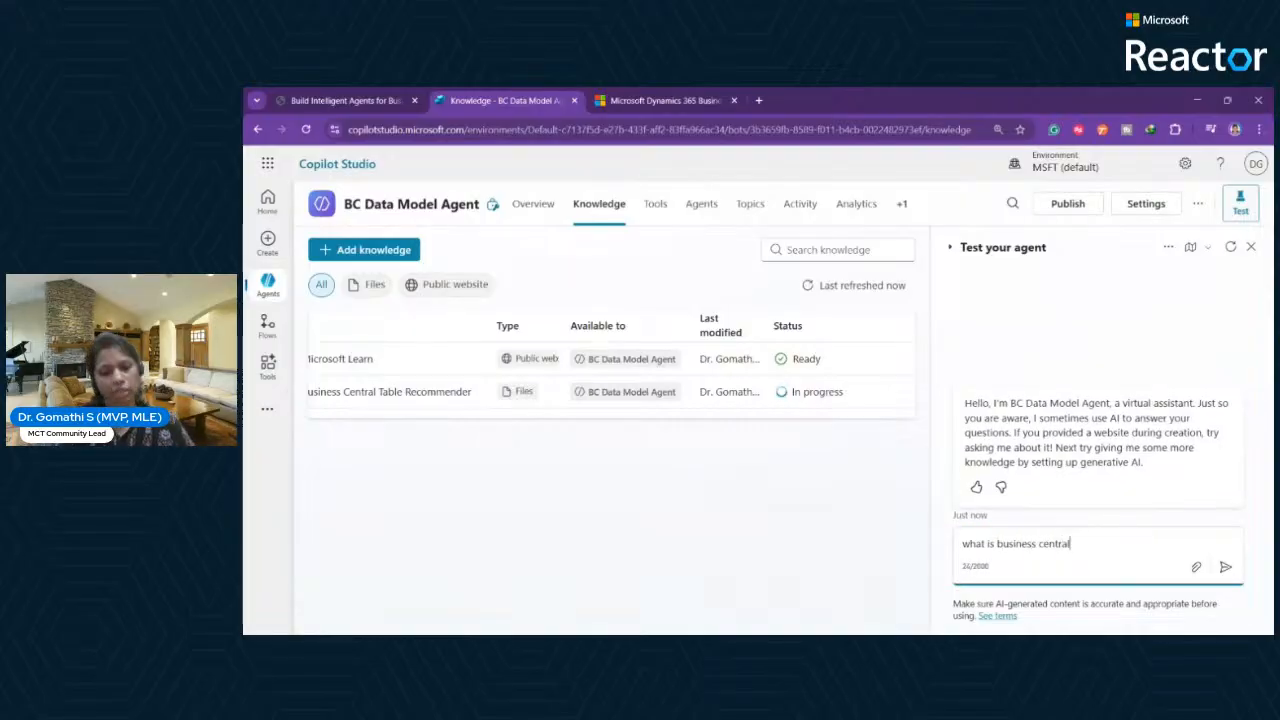
type("al")
key("Return")
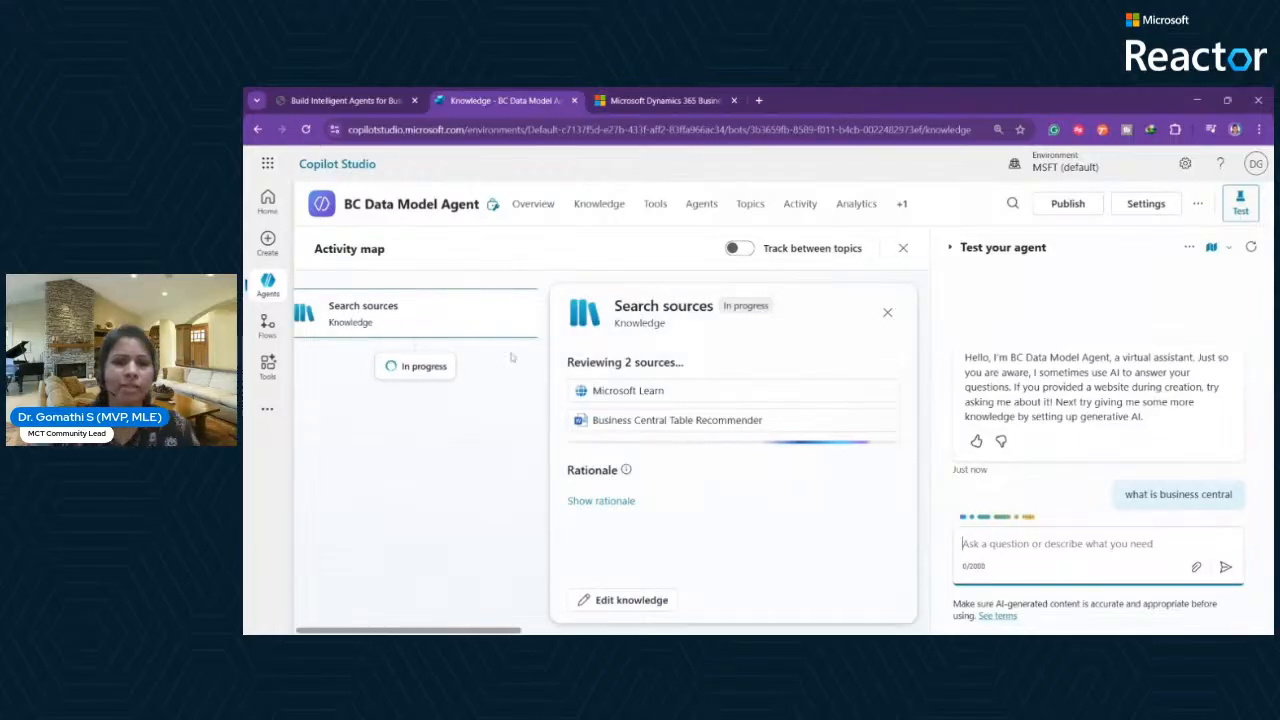
Examine the query, response and referenced sources in the activity map for the Business Central question, then close the details.
left_click_drag(573, 362, 687, 372)
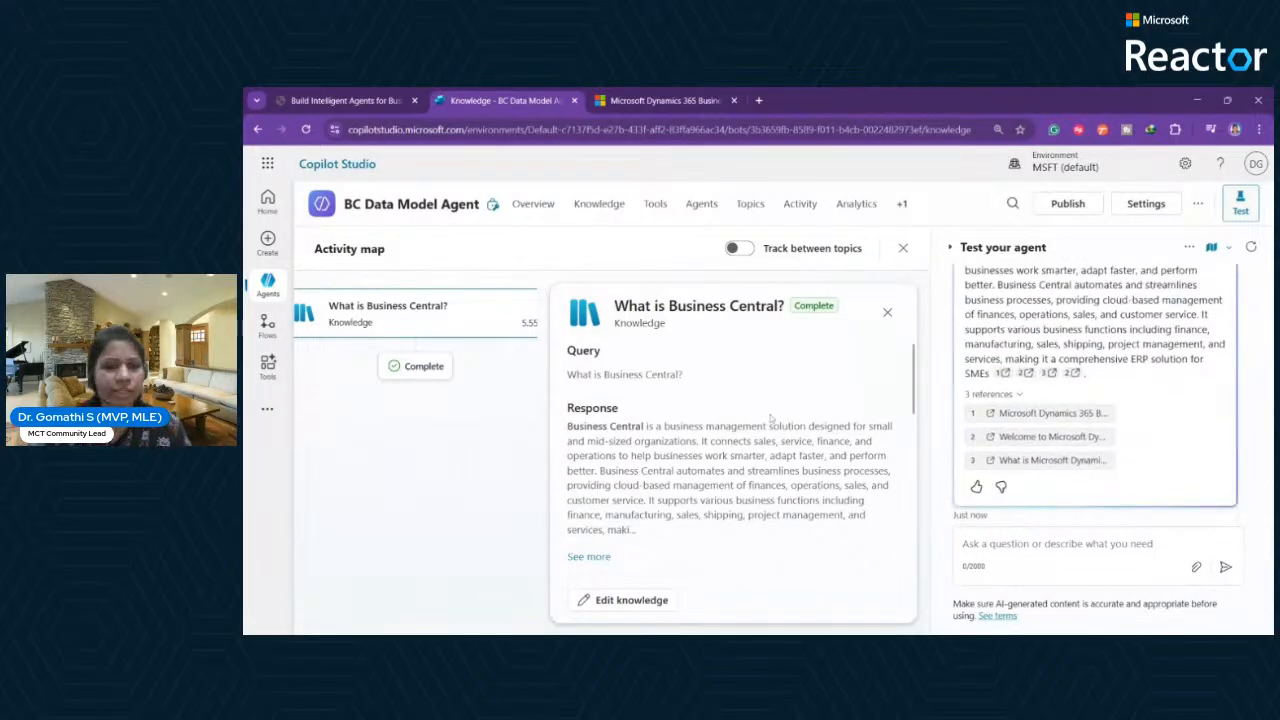
scroll(772, 418, "down", 3)
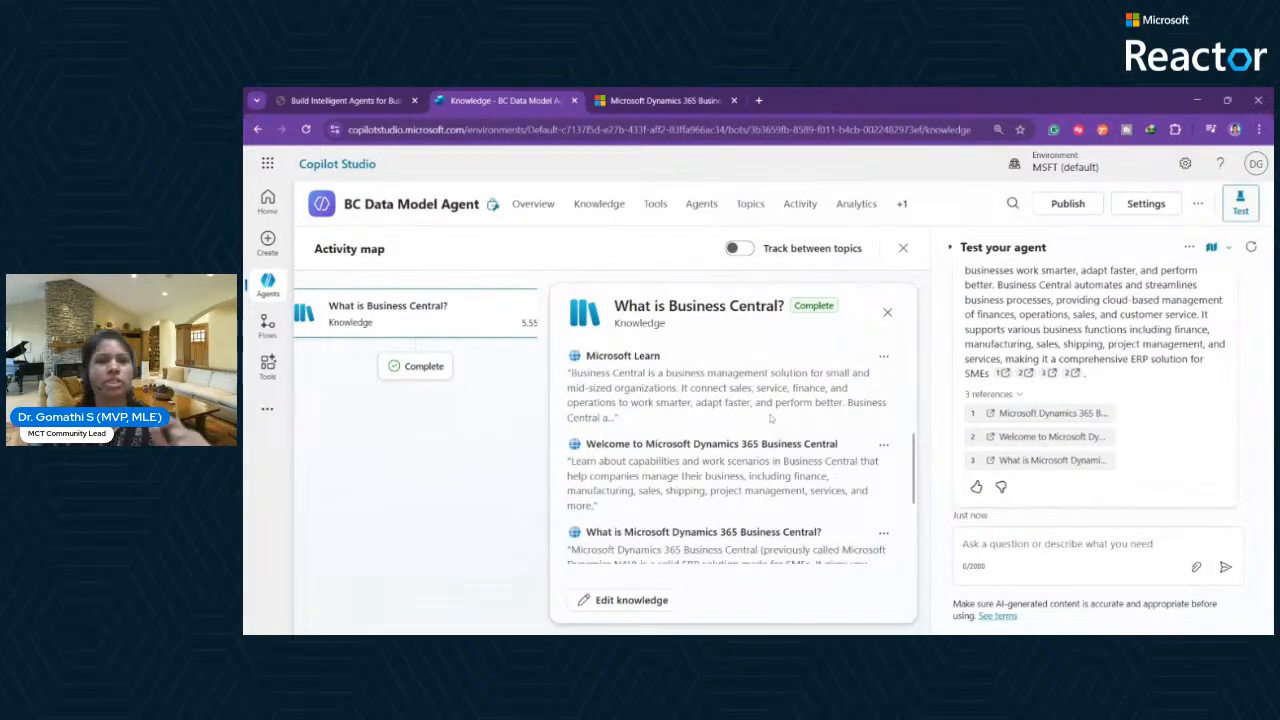
left_click_drag(589, 432, 666, 428)
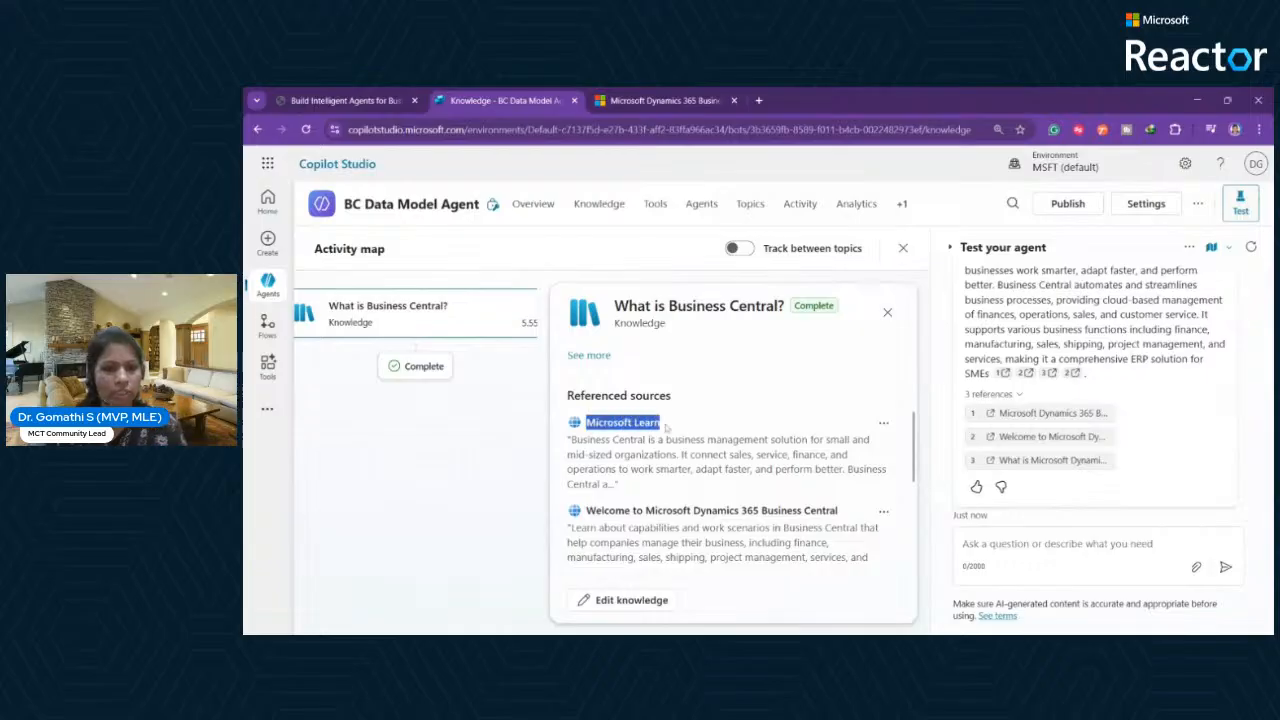
scroll(783, 444, "down", 3)
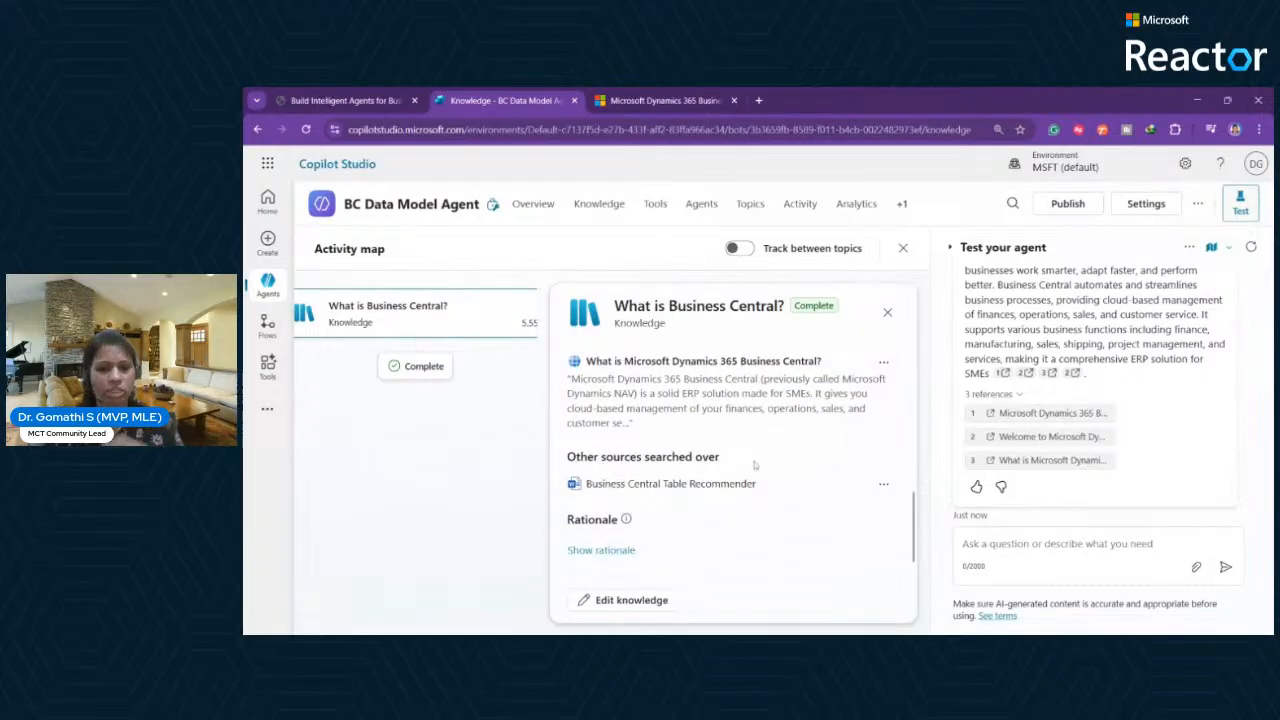
left_click(887, 312)
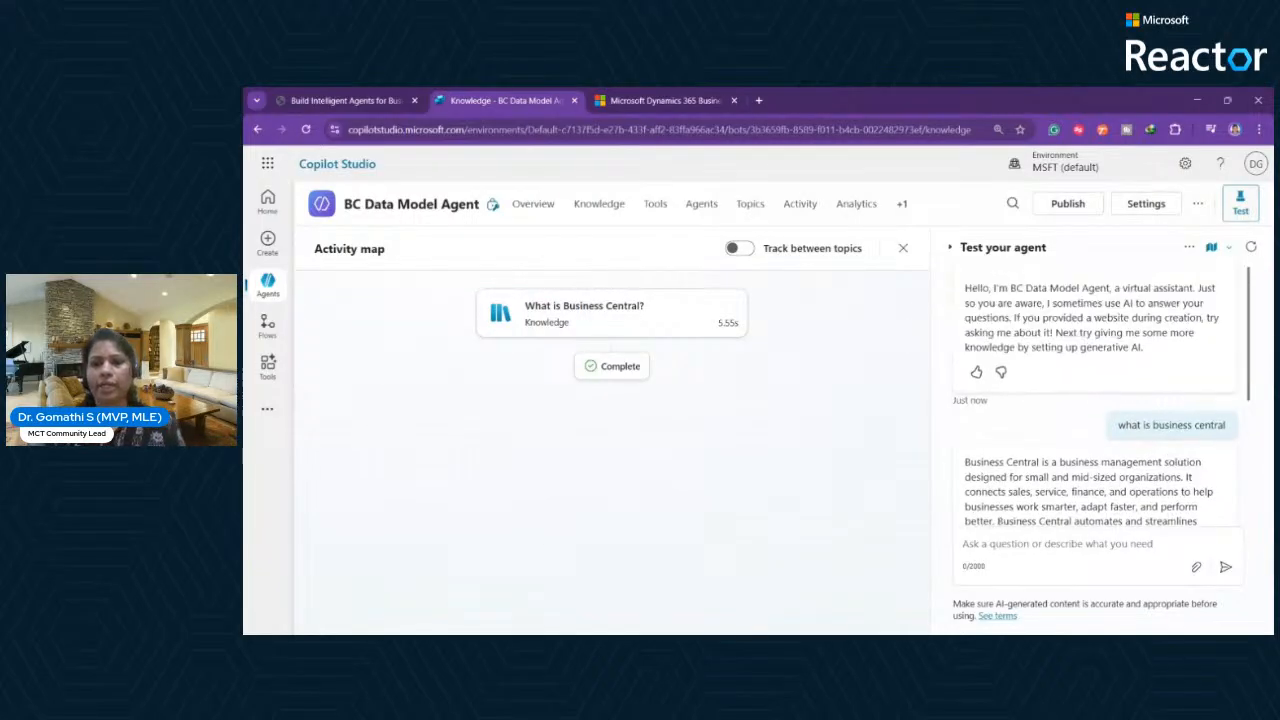
Read the agent's answer about Business Central and its references in the test chat.
scroll(950, 342, "down", 3)
left_click_drag(964, 328, 1160, 342)
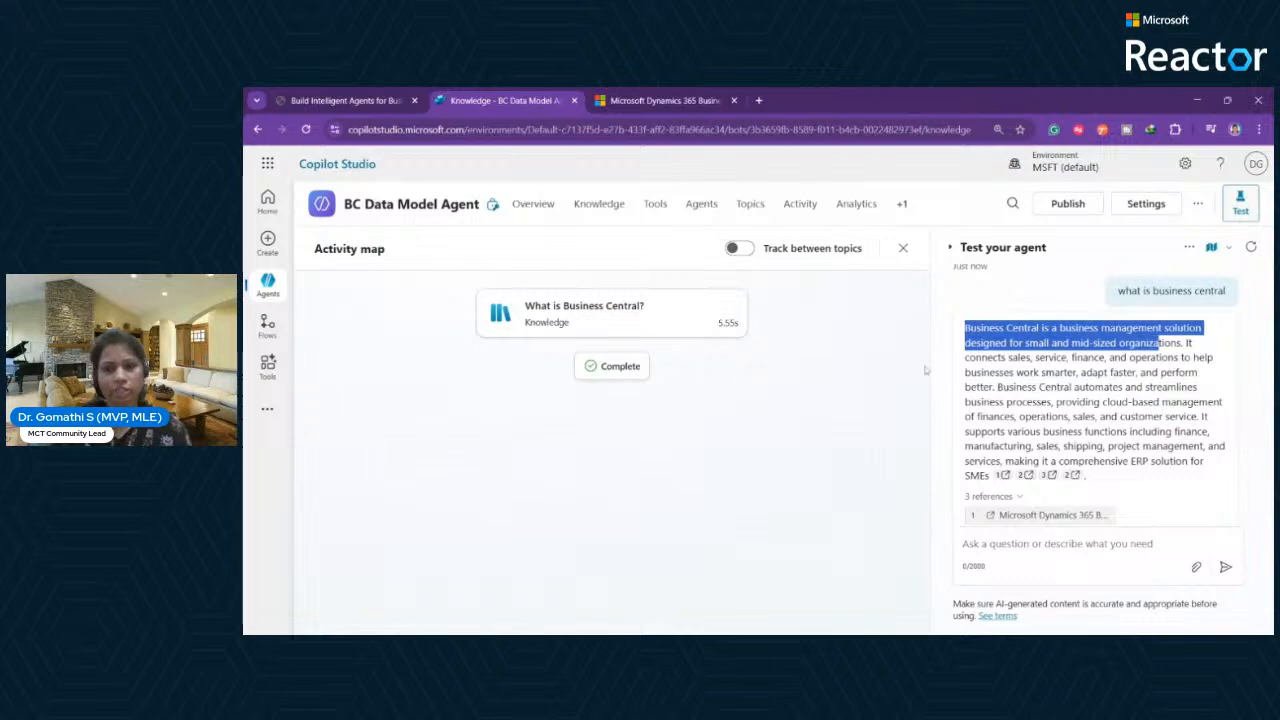
key("alt+Tab")
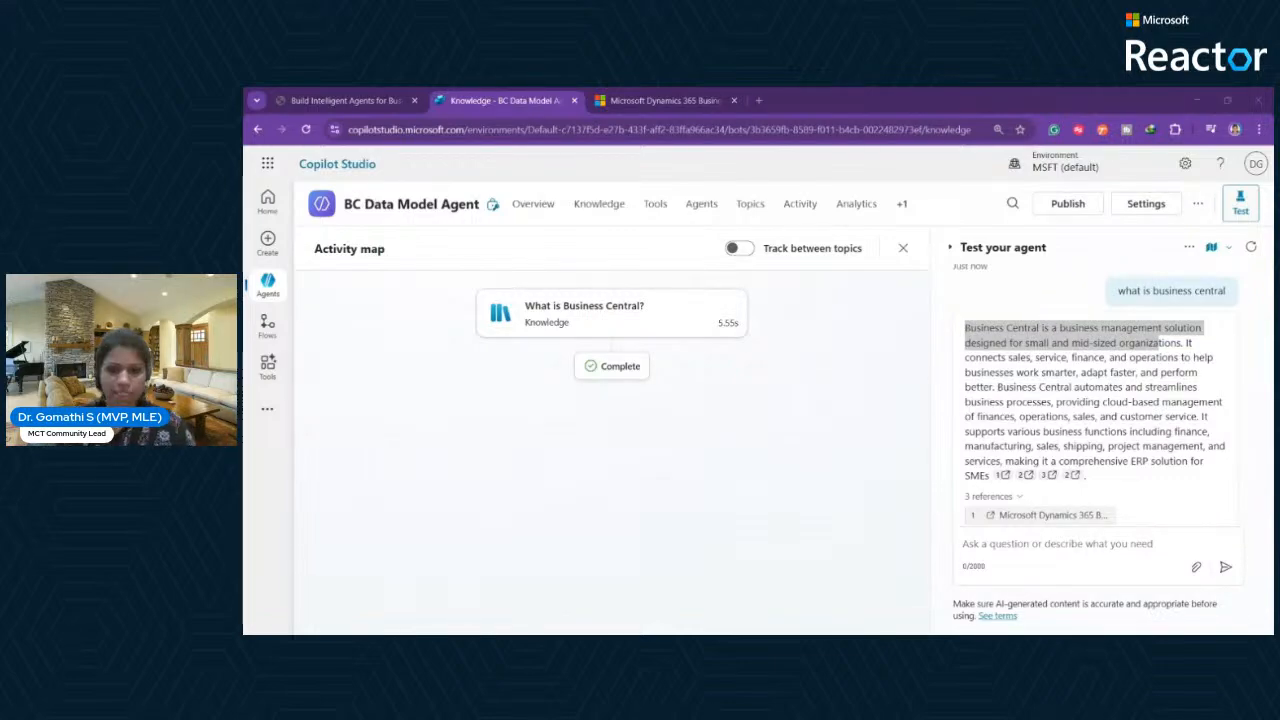
key("alt+Tab")
scroll(1205, 485, "down", 3)
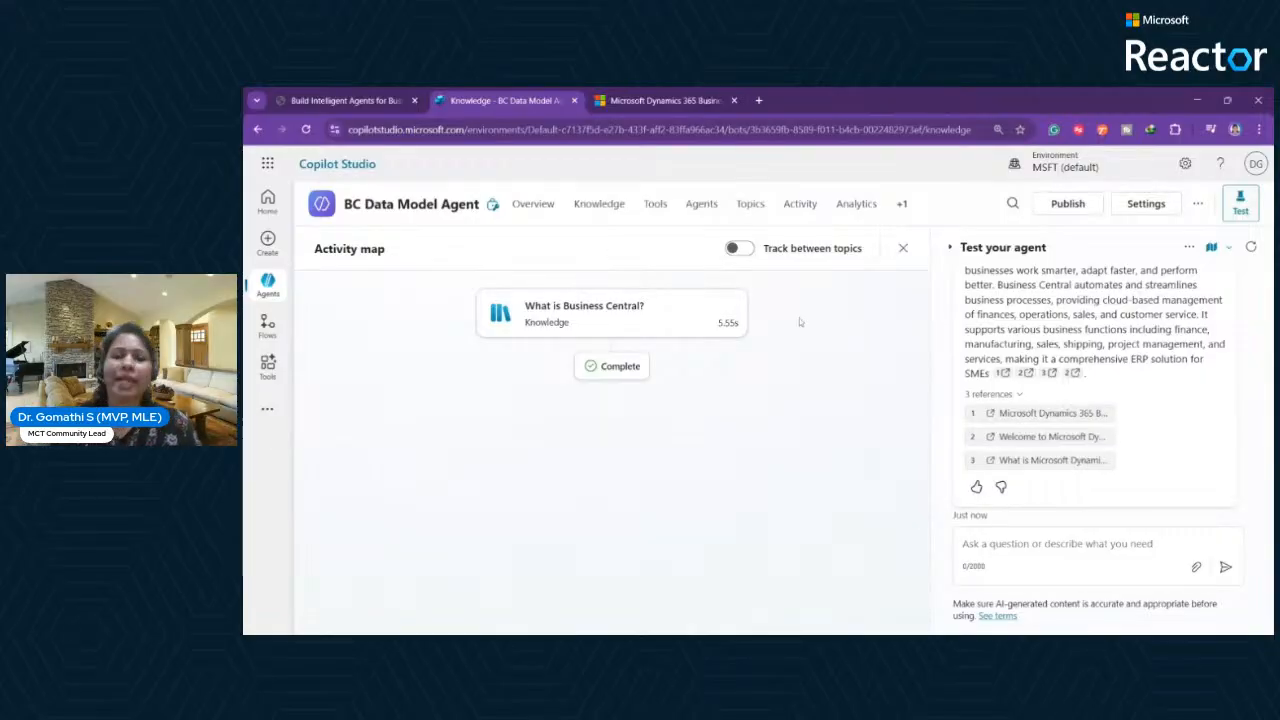
Reopen the knowledge search details for the Business Central question and check which other sources were searched.
left_click(551, 311)
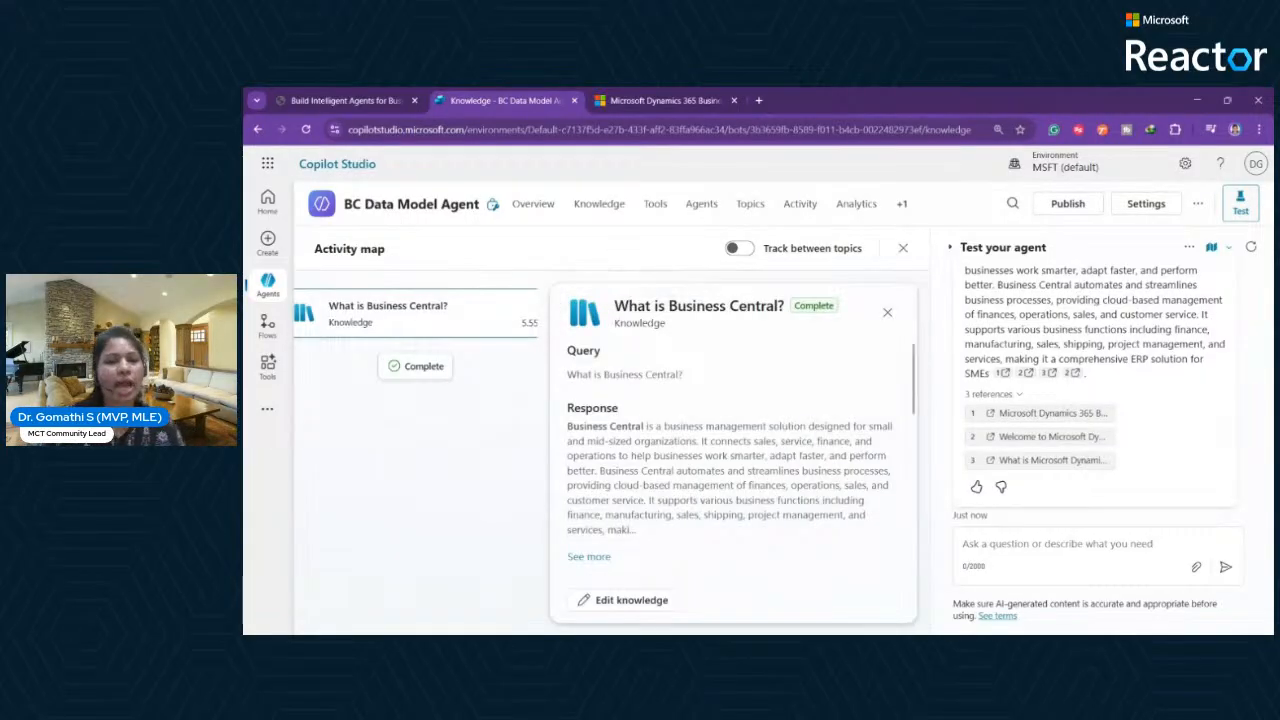
scroll(730, 470, "down", 5)
scroll(822, 509, "down", 3)
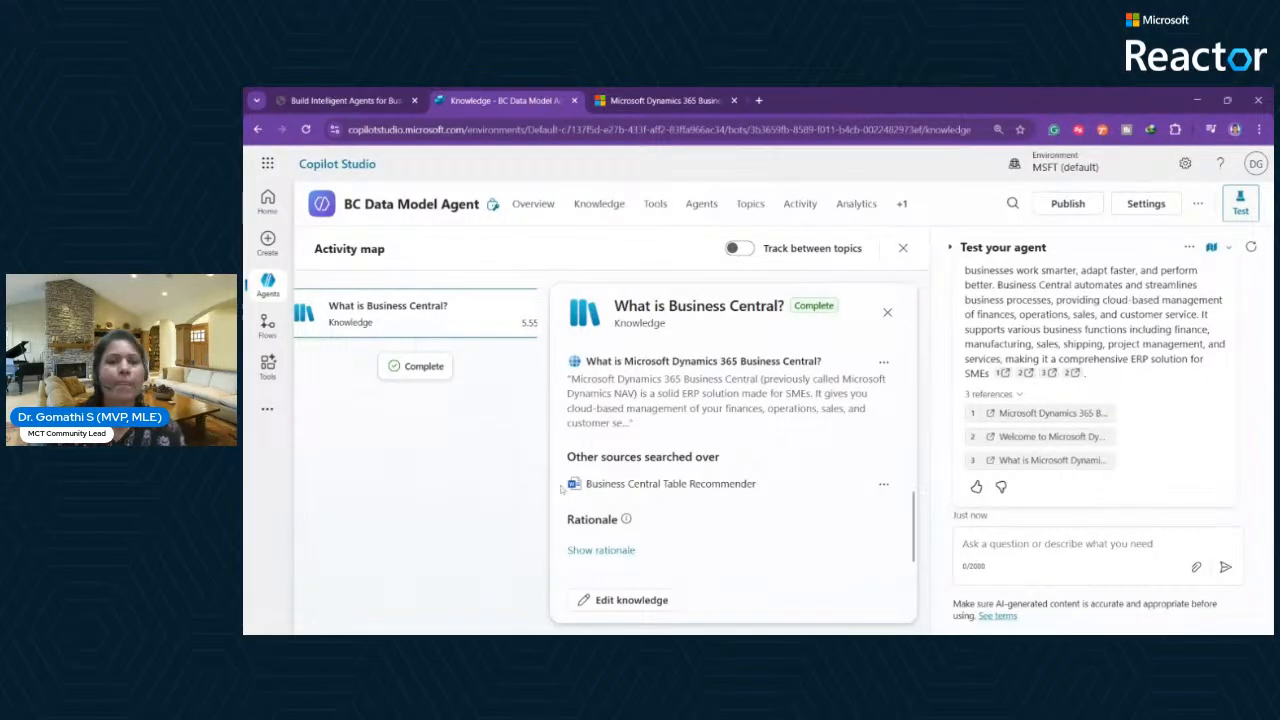
Note the other source searched, close the knowledge search details and check the status of the agent's knowledge sources.
left_click_drag(585, 484, 766, 496)
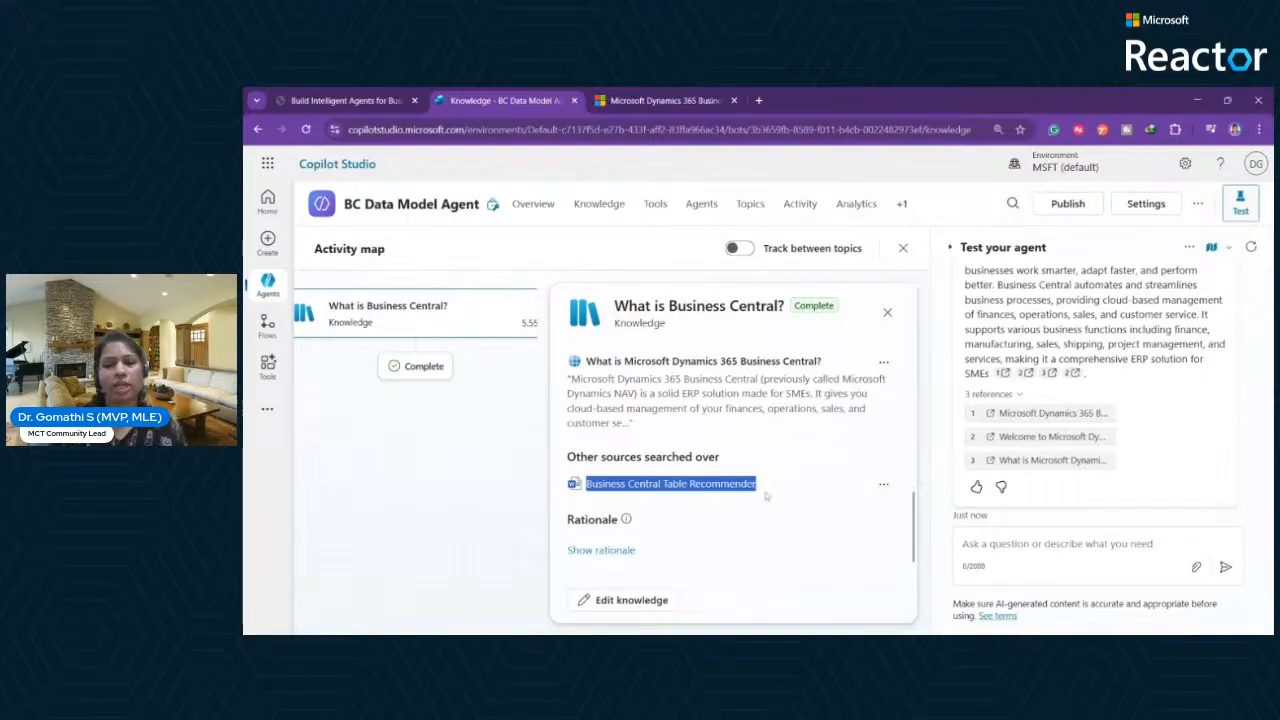
left_click(886, 313)
left_click(533, 203)
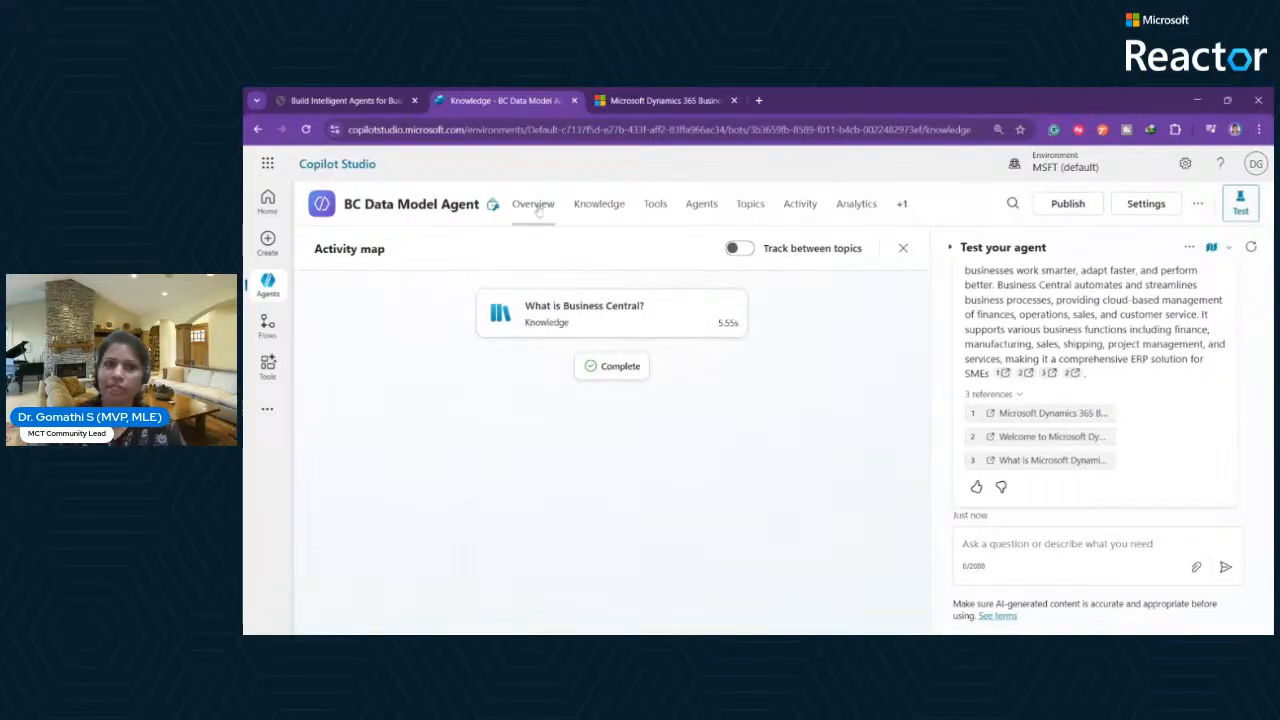
left_click(599, 203)
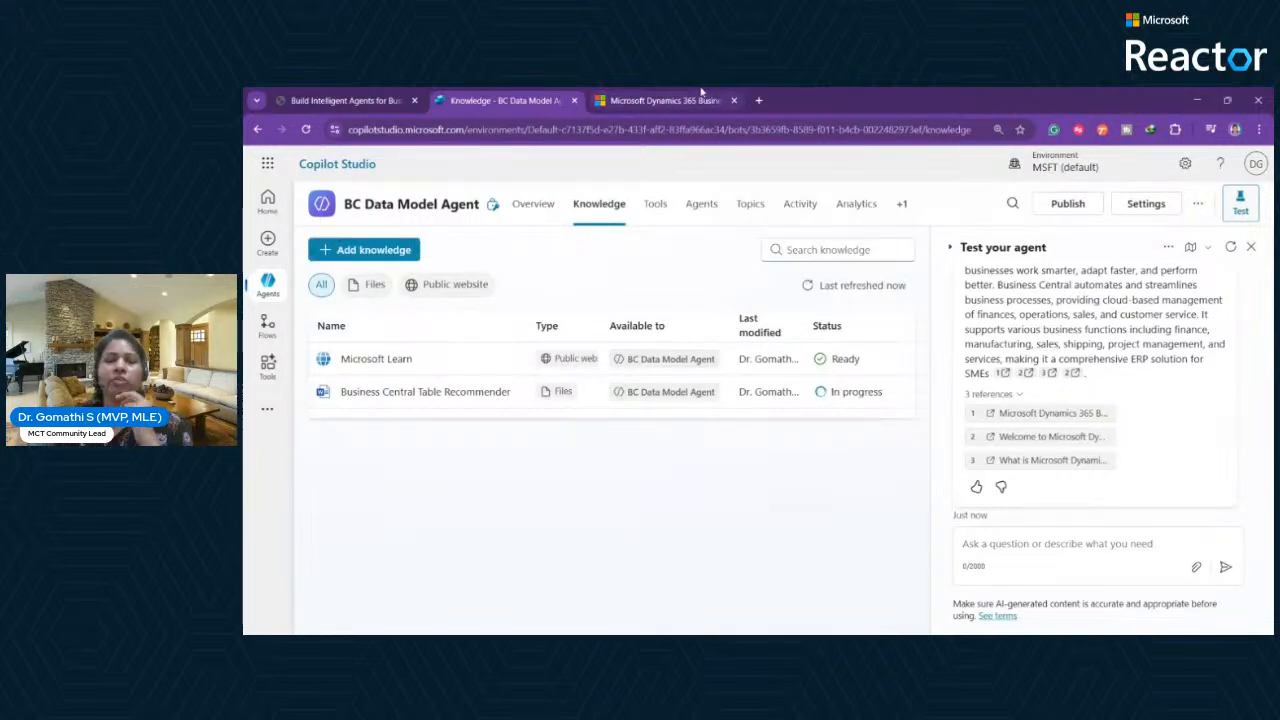
Look over the Business Central documentation page on Microsoft Learn, then return to the agent in Copilot Studio.
left_click(665, 100)
scroll(757, 400, "down", 5)
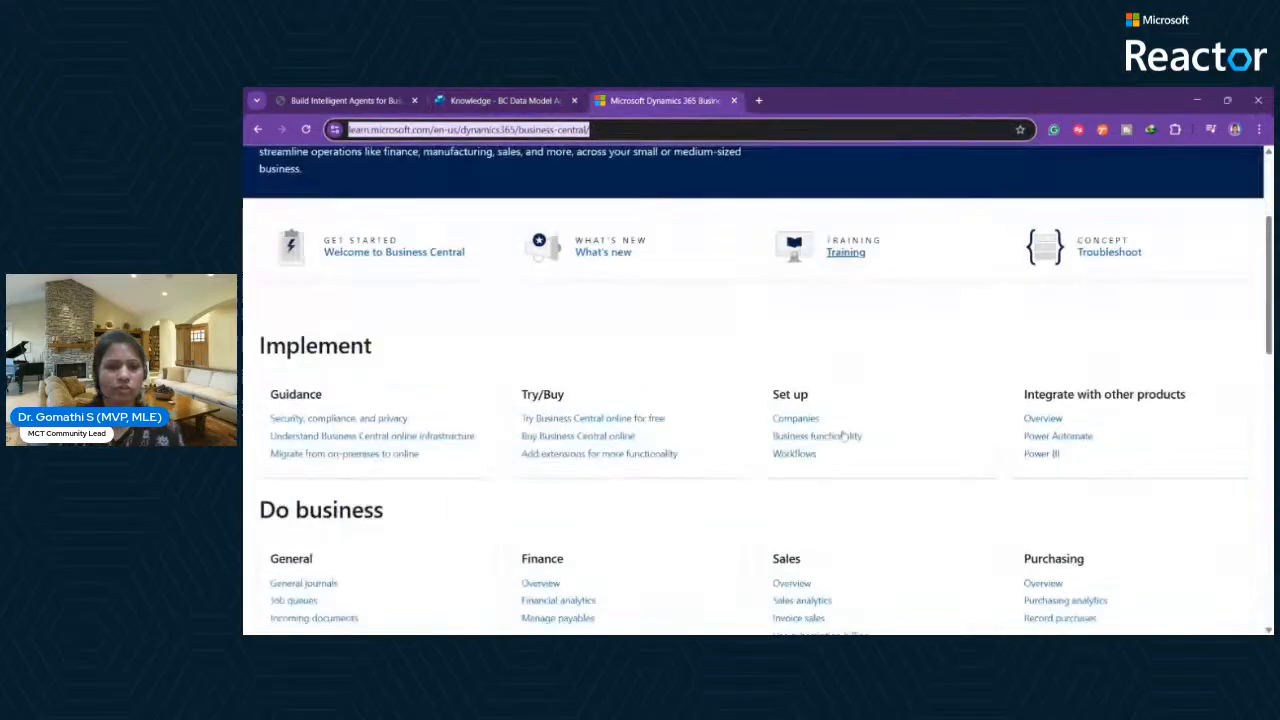
left_click(500, 100)
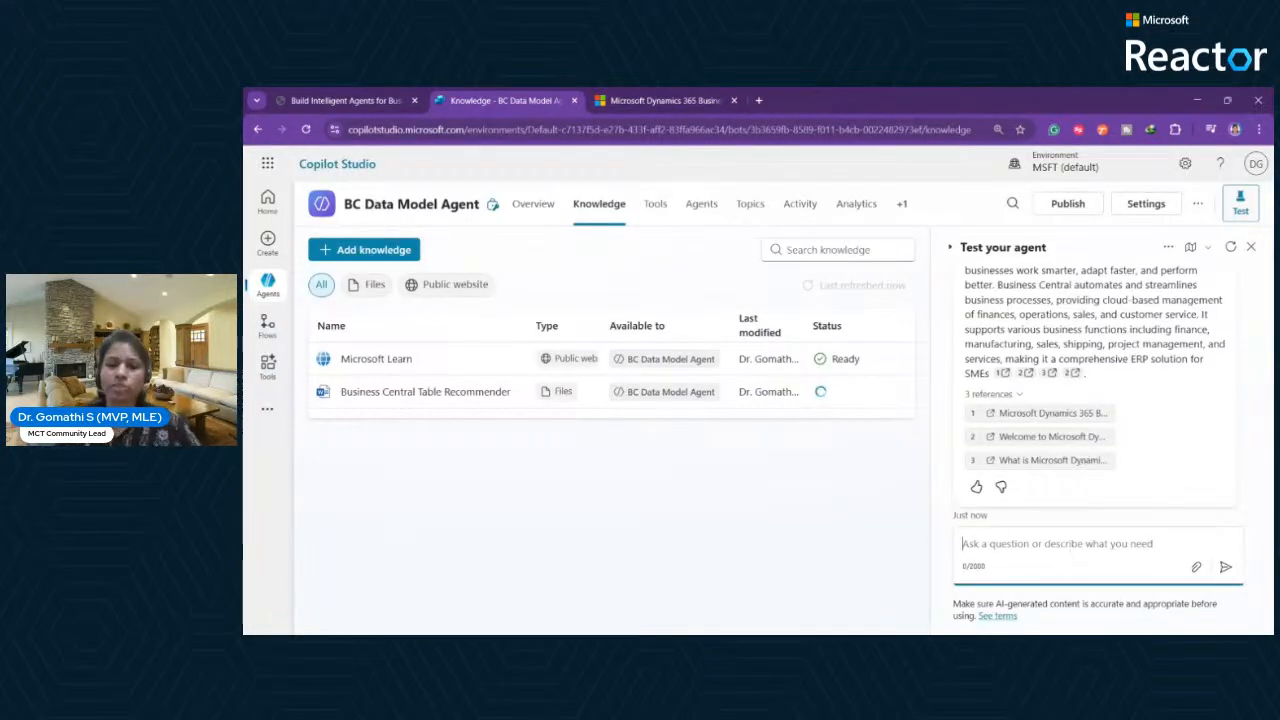
Ask the agent "What are the types of objects in business central" in the test chat.
type("What a")
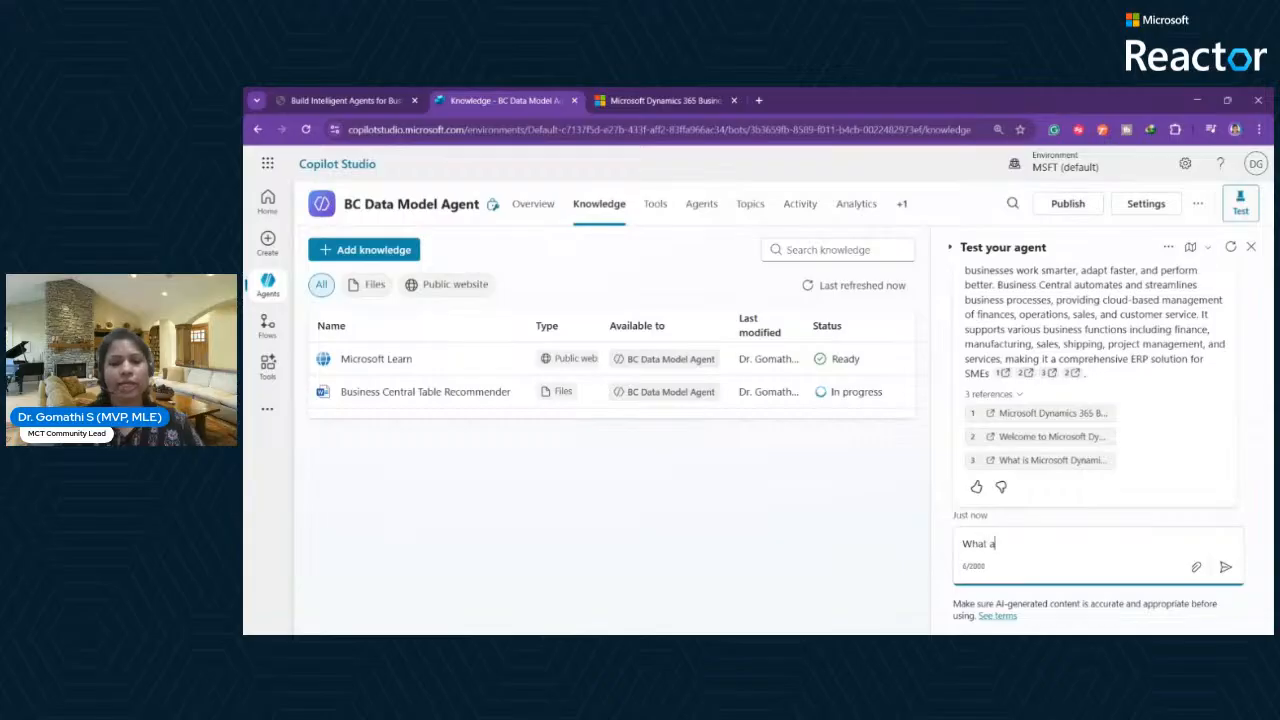
type("re the types o")
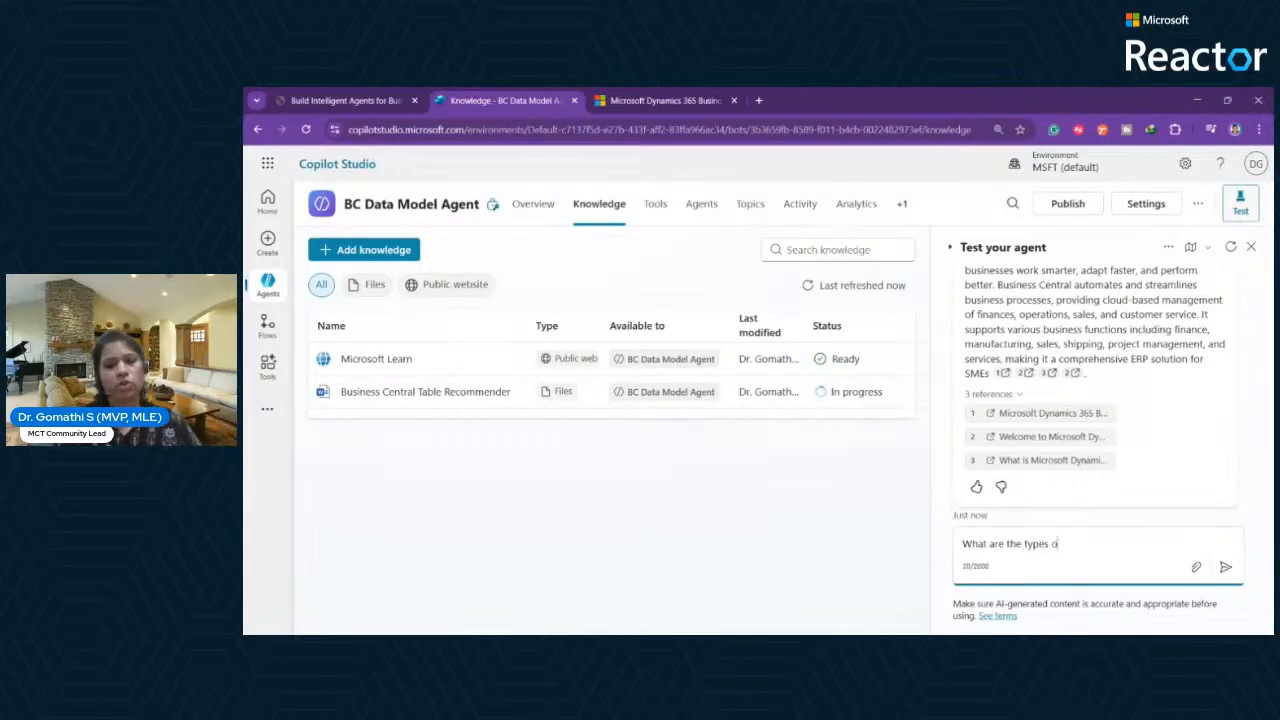
type("f objects in ")
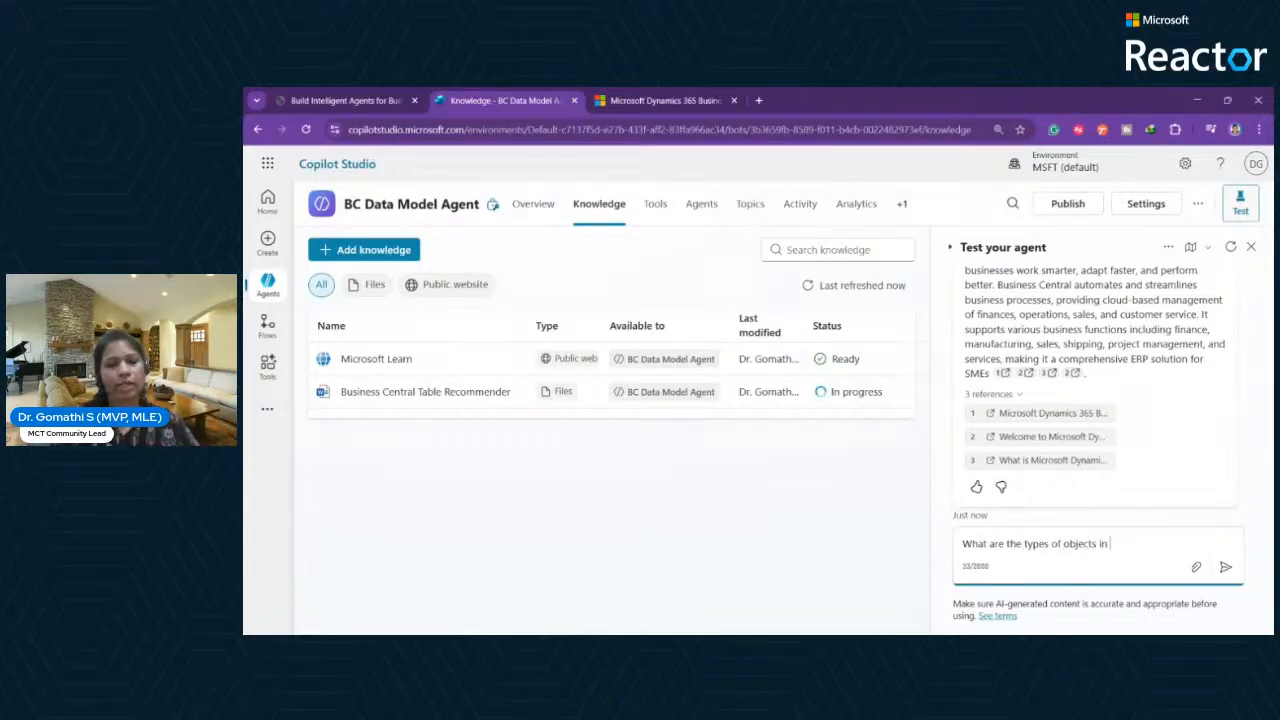
type("business central")
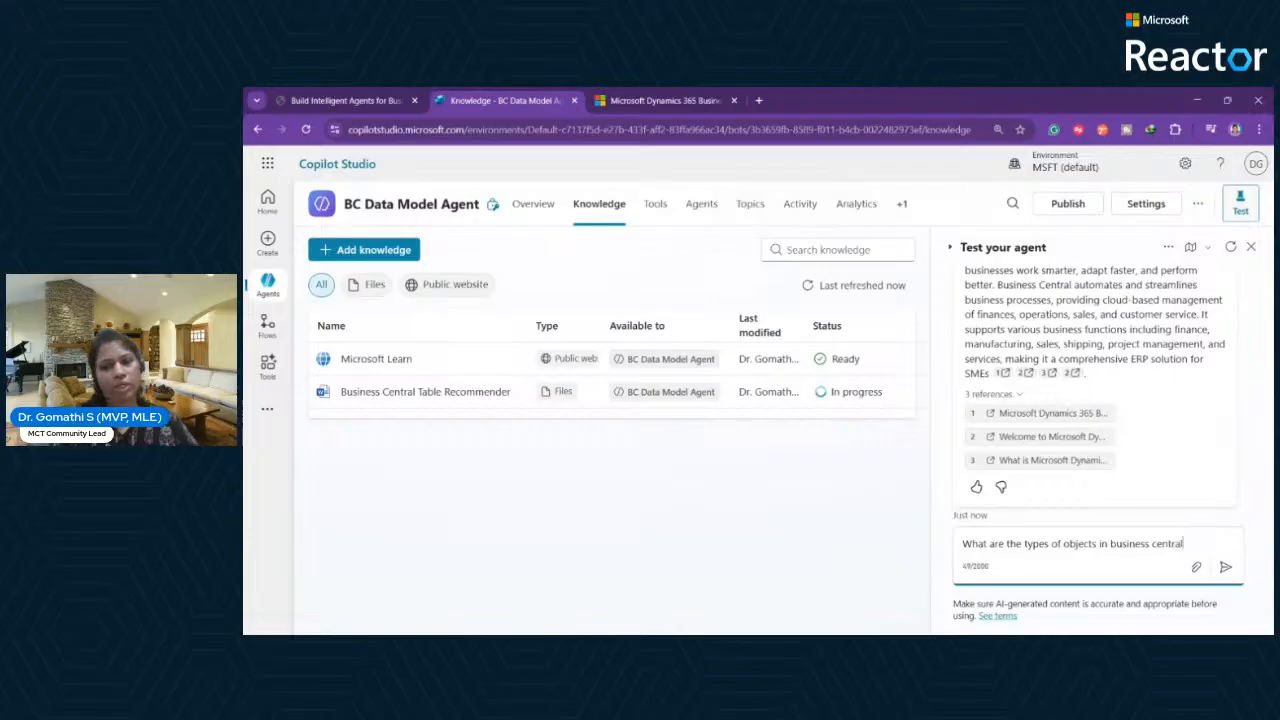
key("Return")
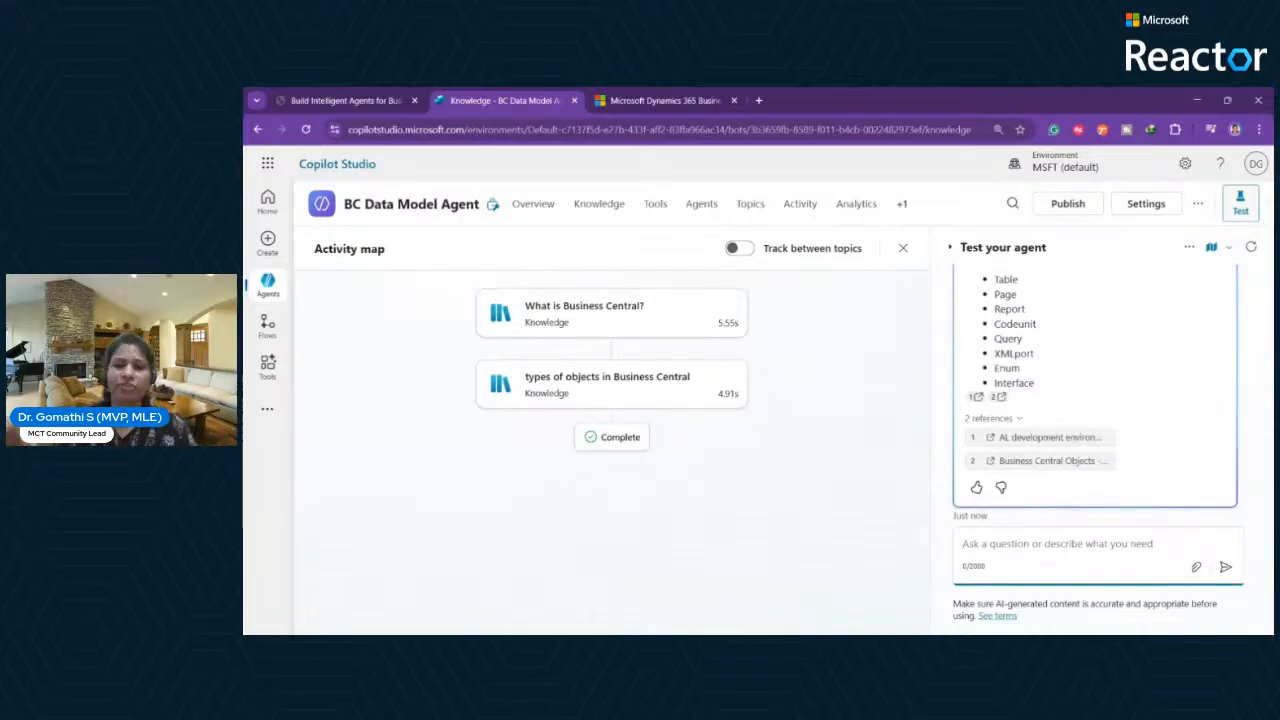
Read the agent's list of Business Central object types and collapse the references under the answer.
scroll(1129, 440, "up", 3)
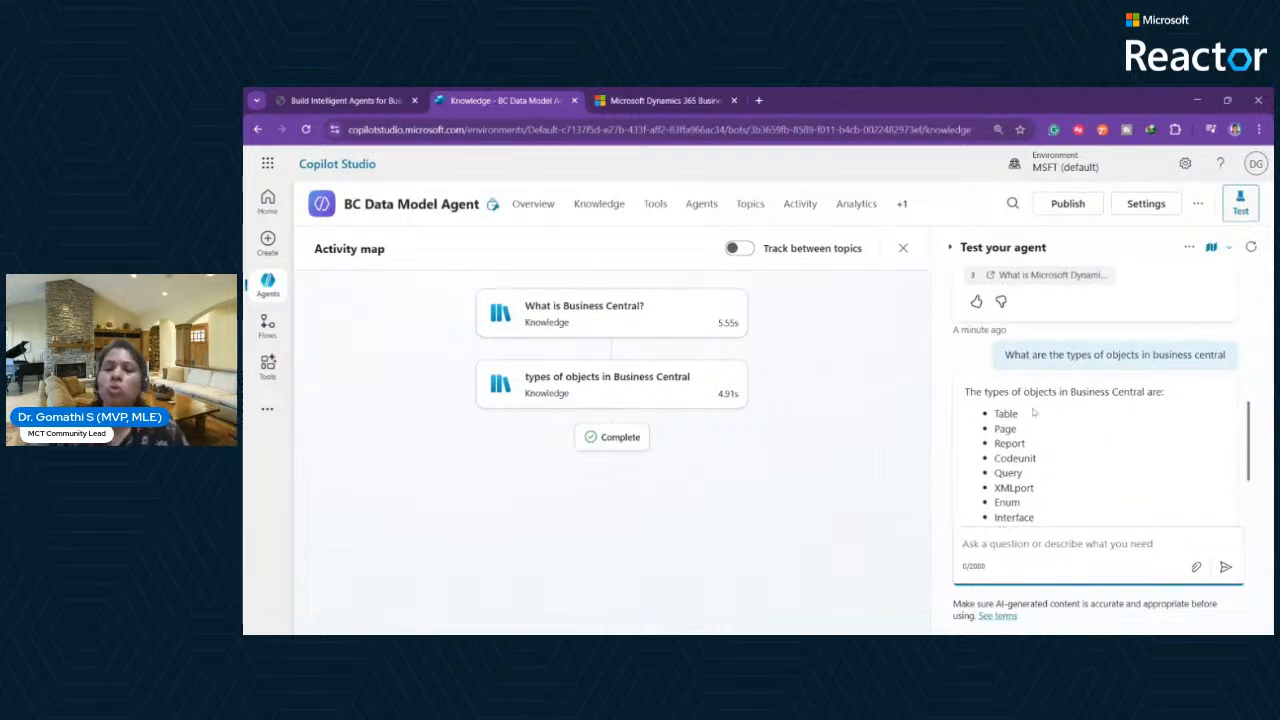
scroll(1164, 427, "down", 2)
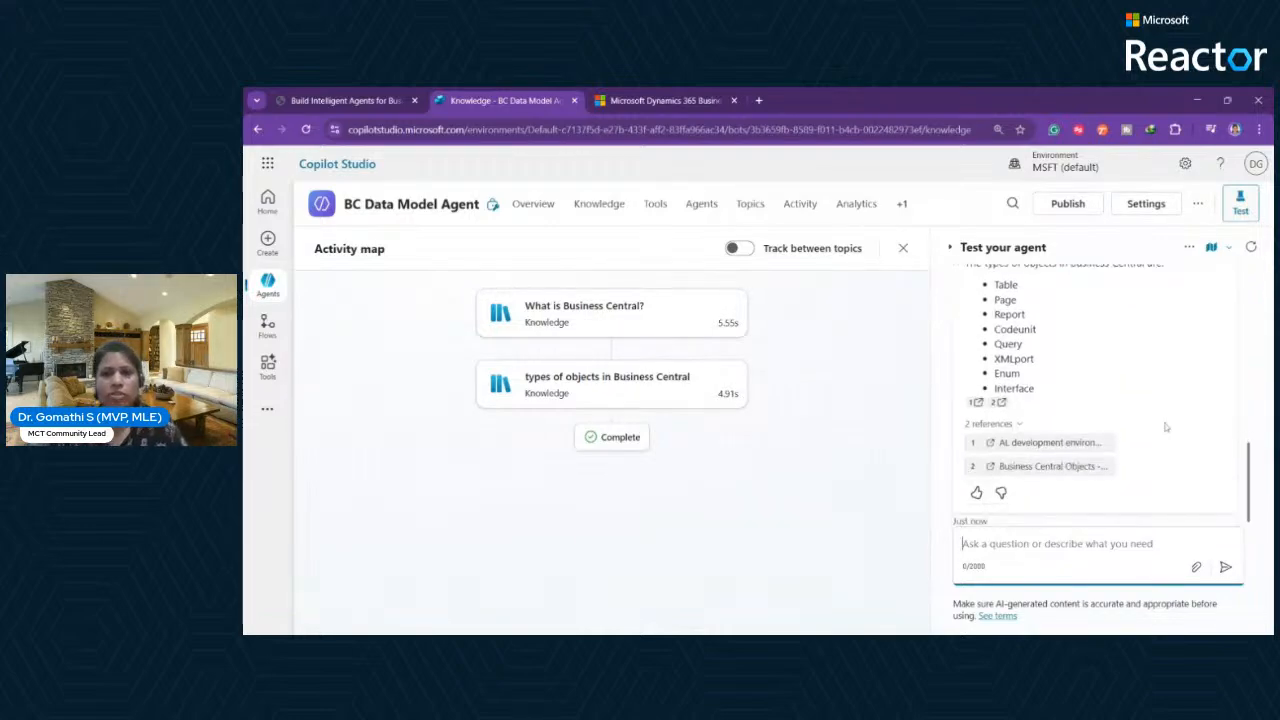
left_click_drag(993, 340, 1022, 440)
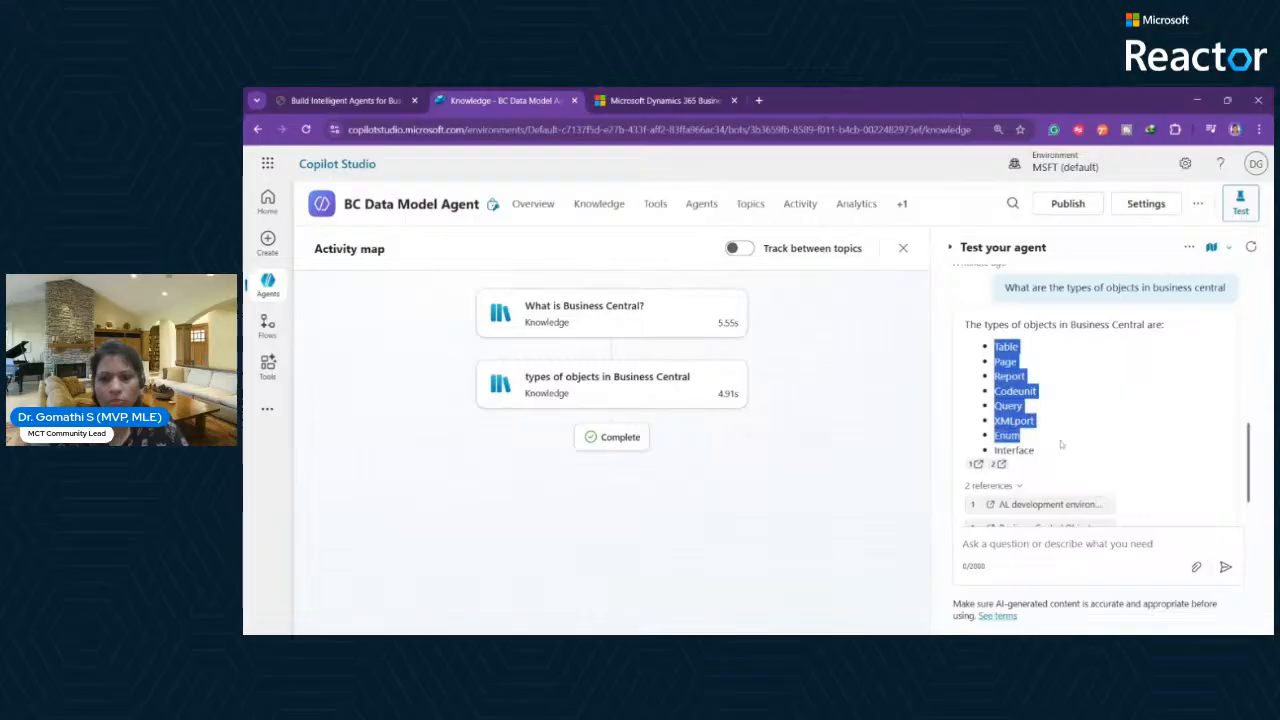
scroll(985, 420, "down", 2)
left_click(997, 412)
scroll(1118, 478, "up", 3)
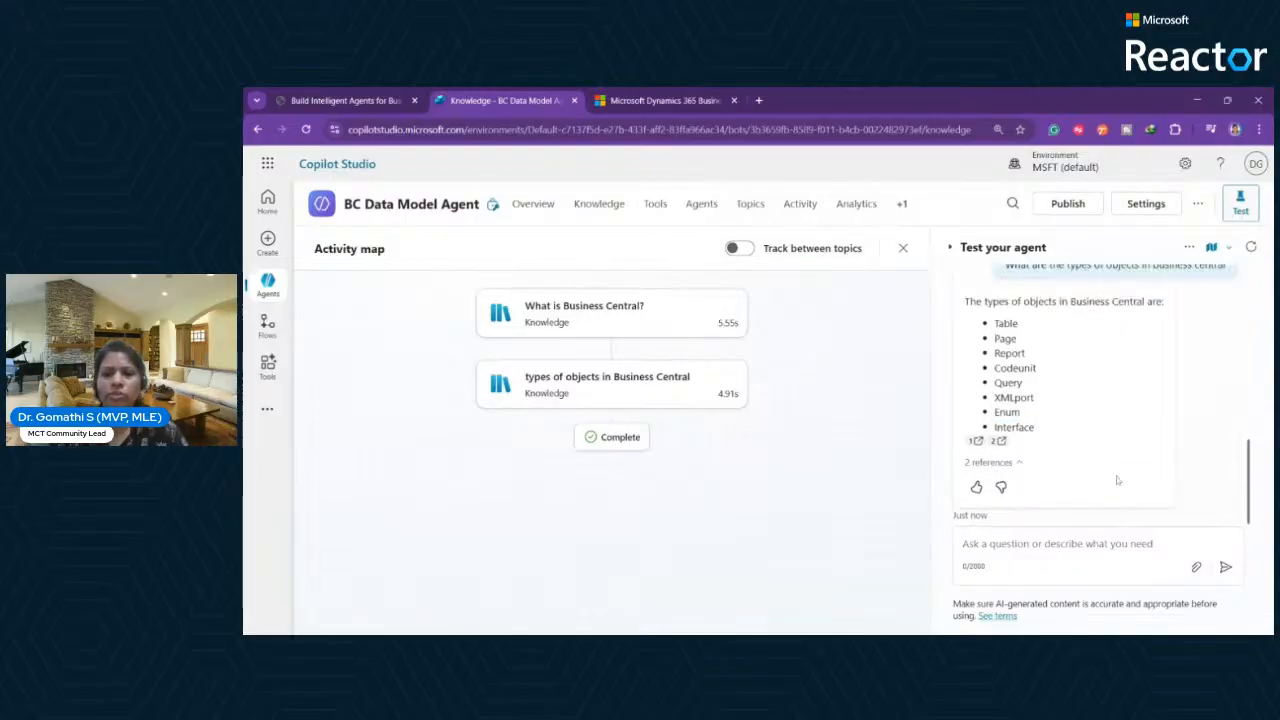
scroll(1131, 486, "down", 1)
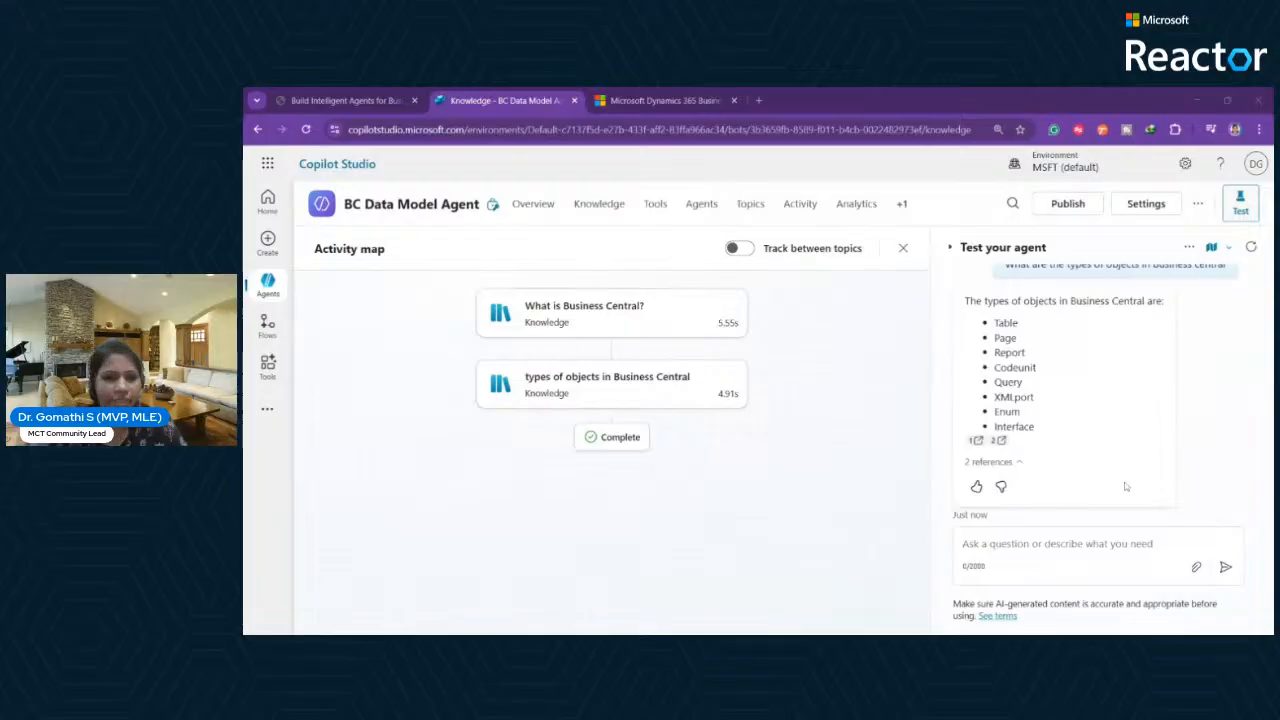
Revisit the Microsoft Learn page to view its Business Central topics, then switch back to Copilot Studio.
left_click(662, 100)
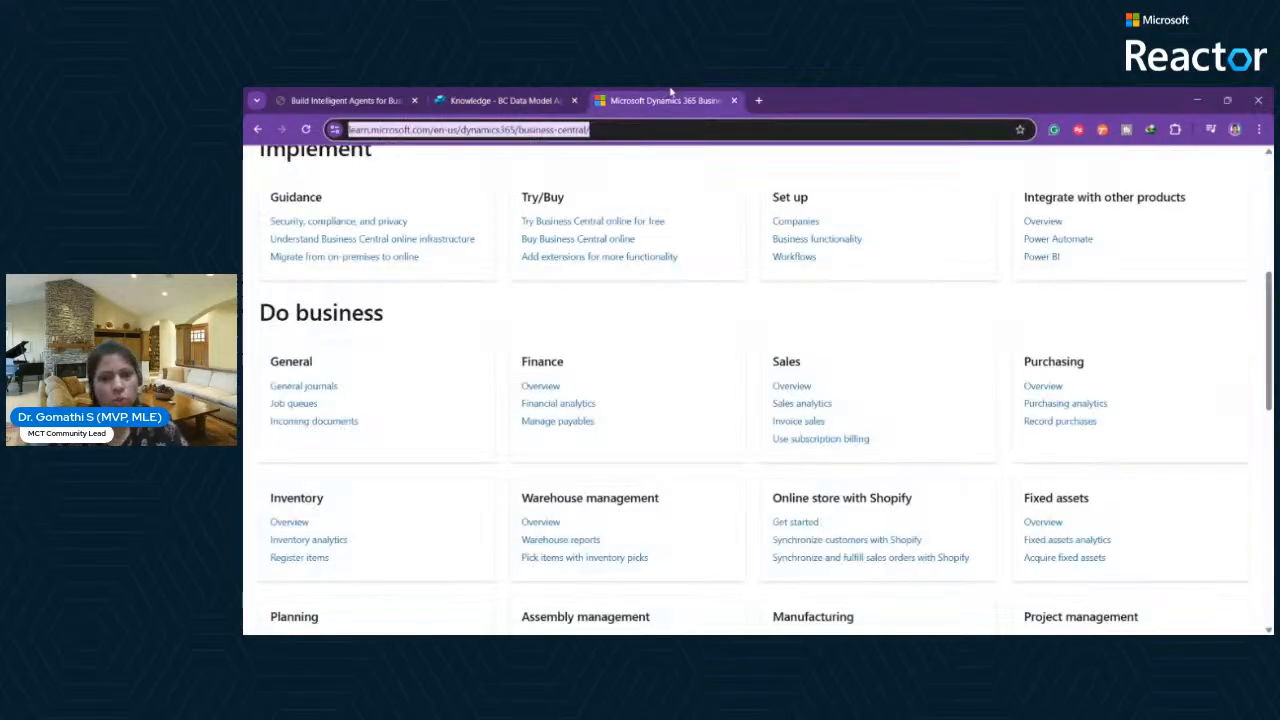
left_click(503, 95)
left_click(724, 100)
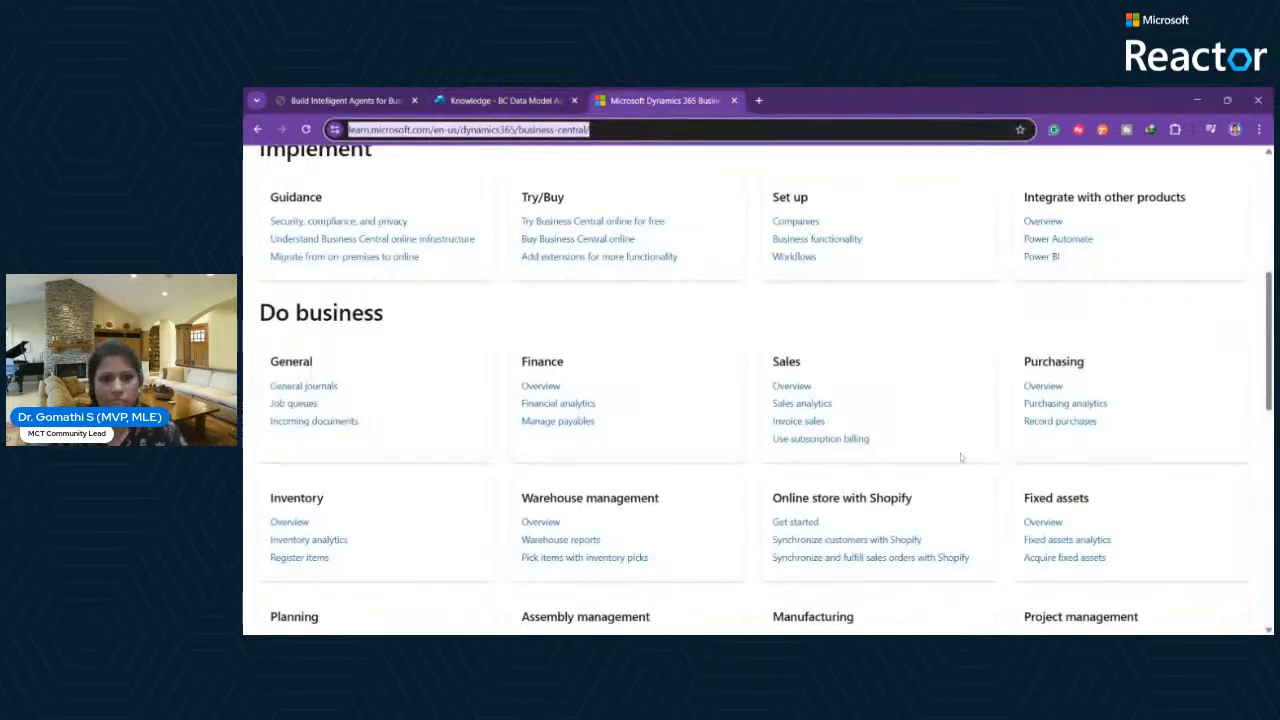
scroll(901, 629, "up", 3)
left_click(490, 100)
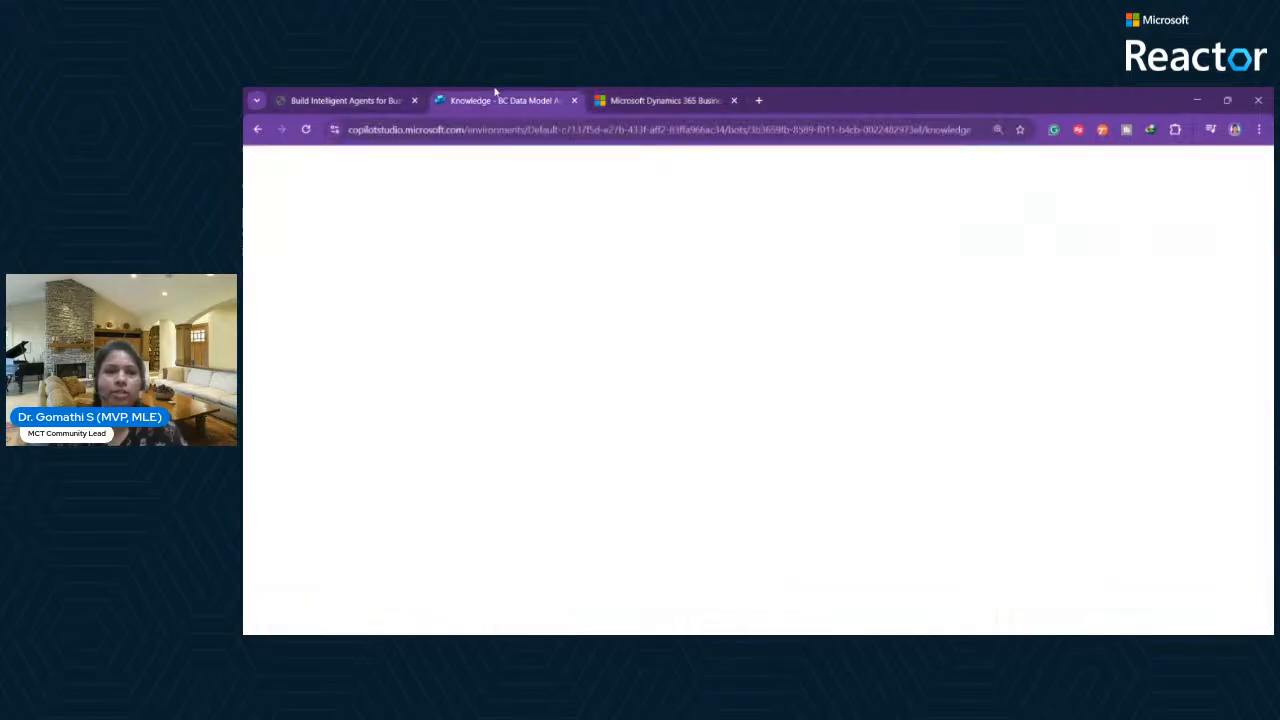
Check the status of the Microsoft Learn and Business Central Table Recommender knowledge sources, then open the agent's overview.
left_click(611, 204)
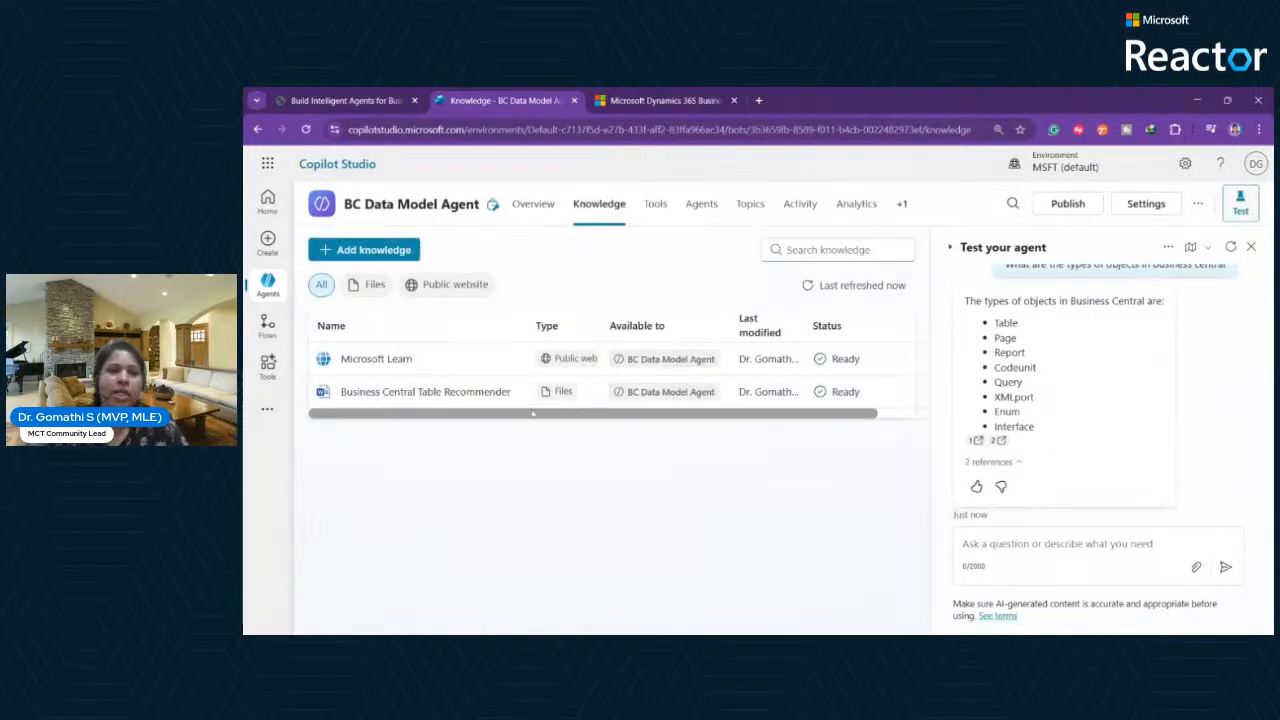
scroll(651, 426, "right", 2)
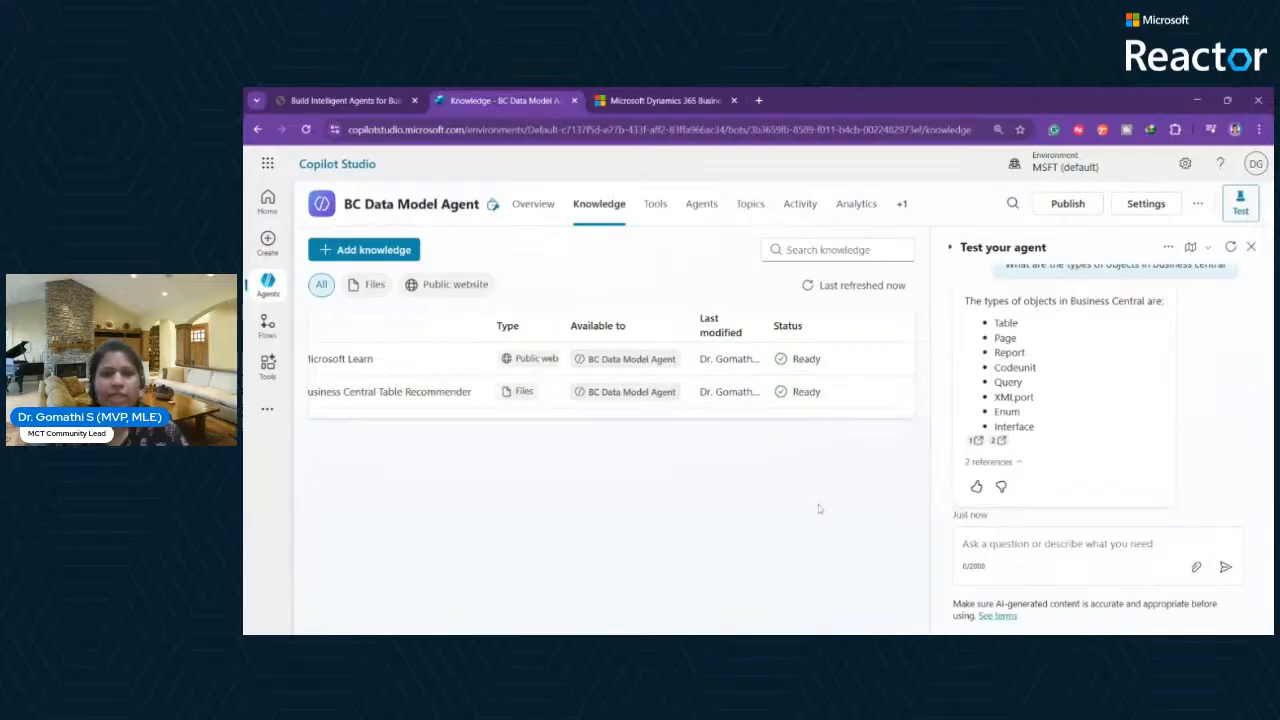
left_click(546, 215)
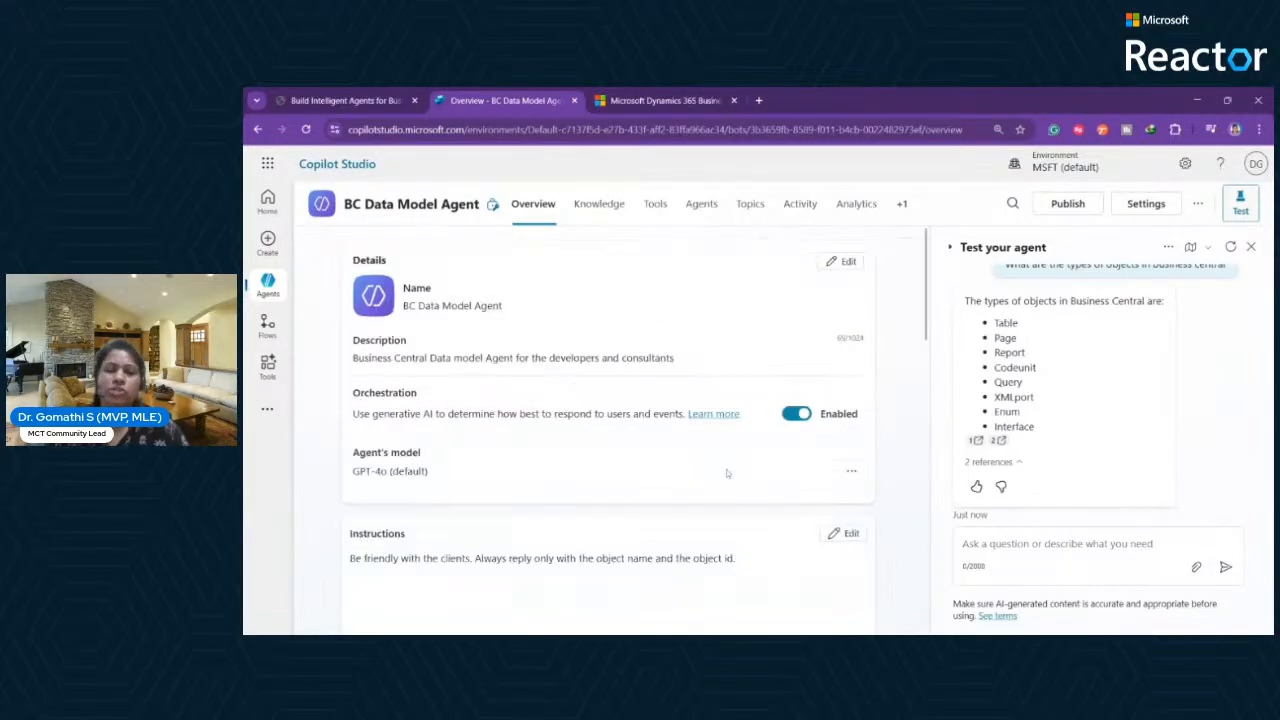
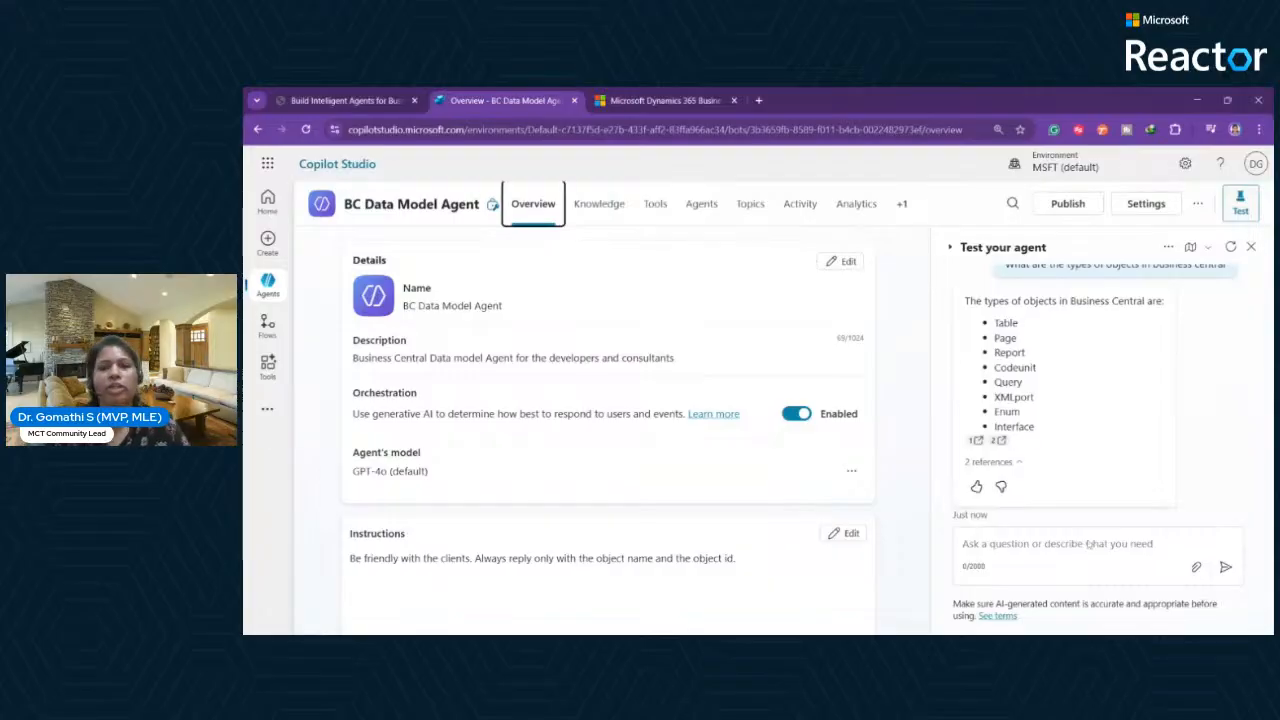
Start a new test conversation and ask the agent "Which table should I use for Sales Revenue reporting?".
left_click(1042, 555)
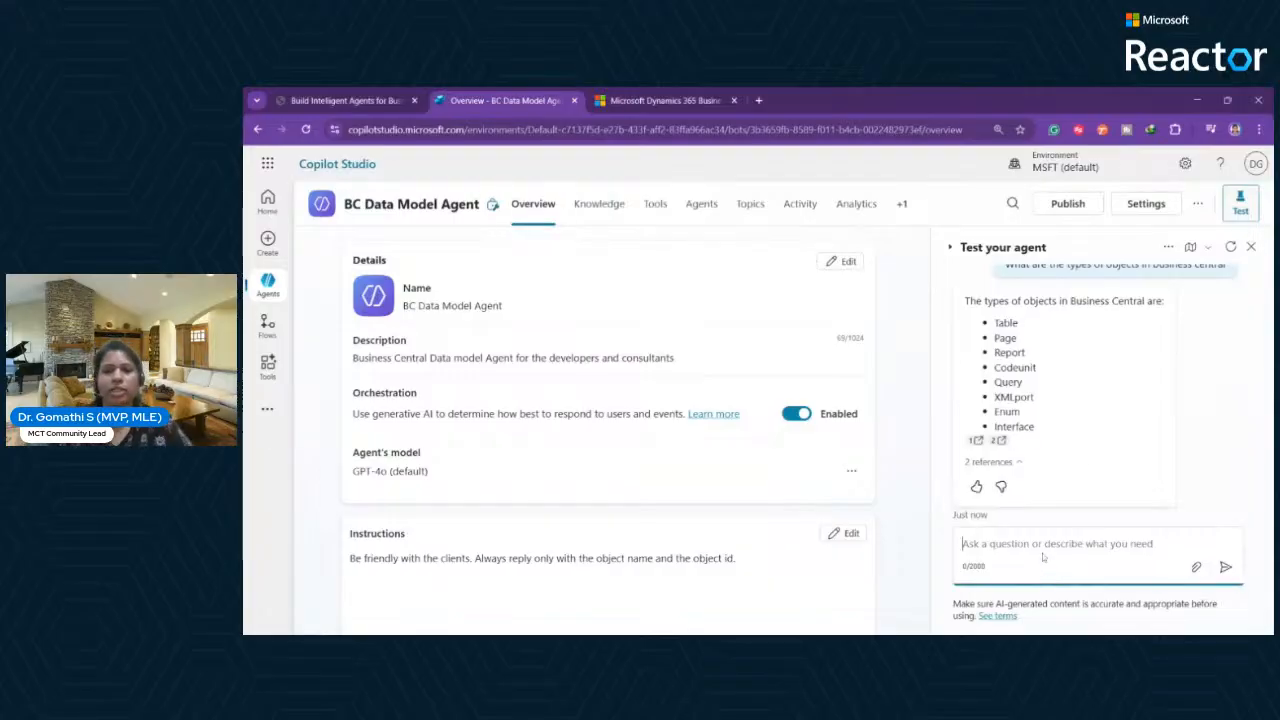
left_click(1231, 247)
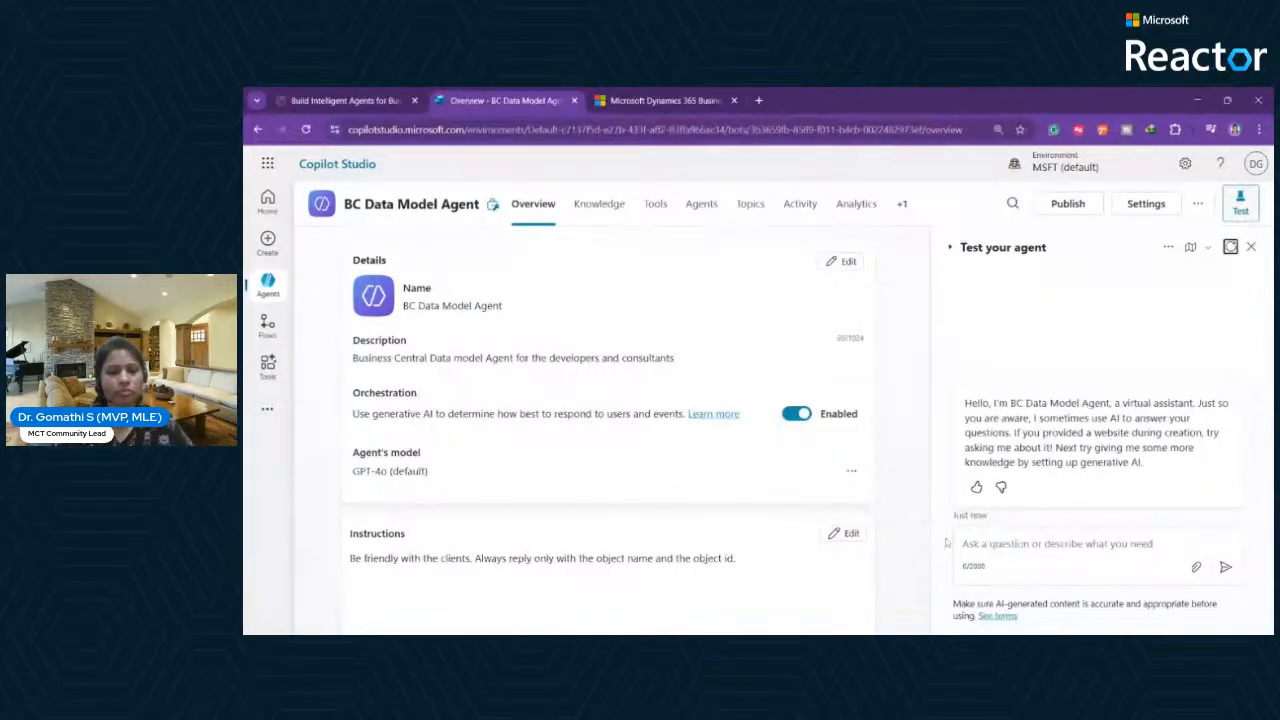
type("Which table should I")
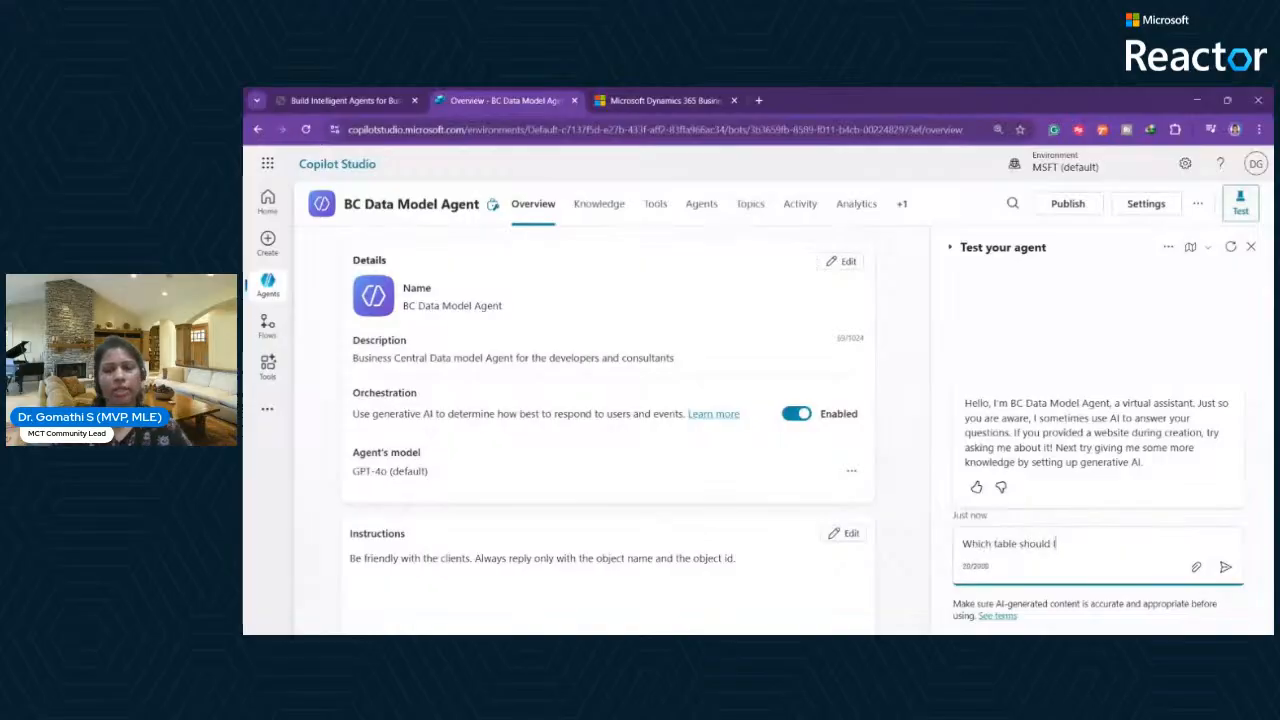
type(" use ")
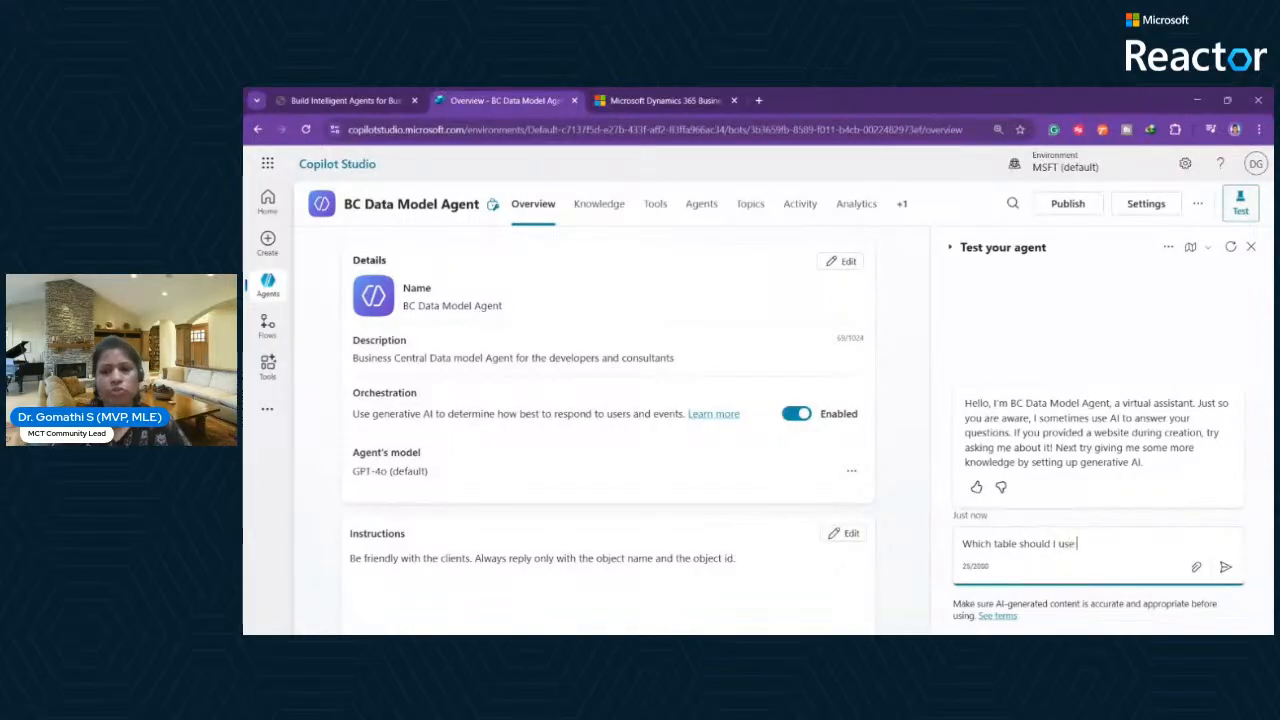
type("for Sales Revenue rep")
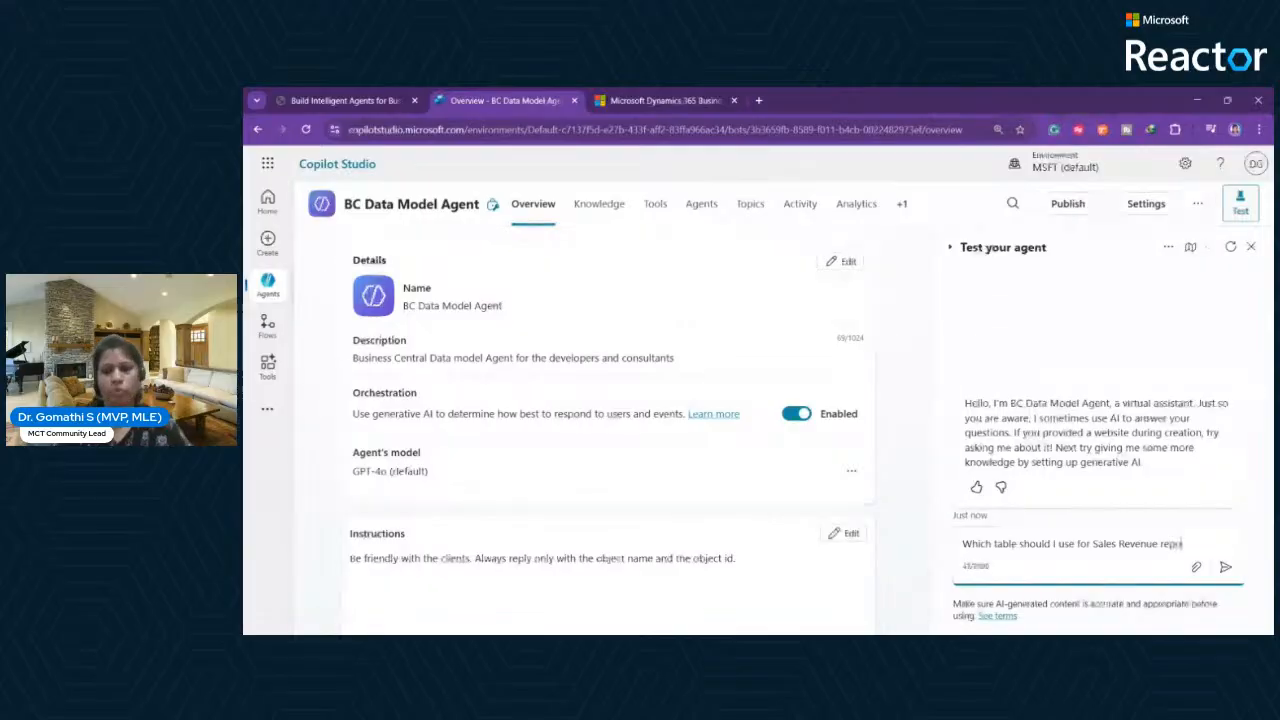
type("or")
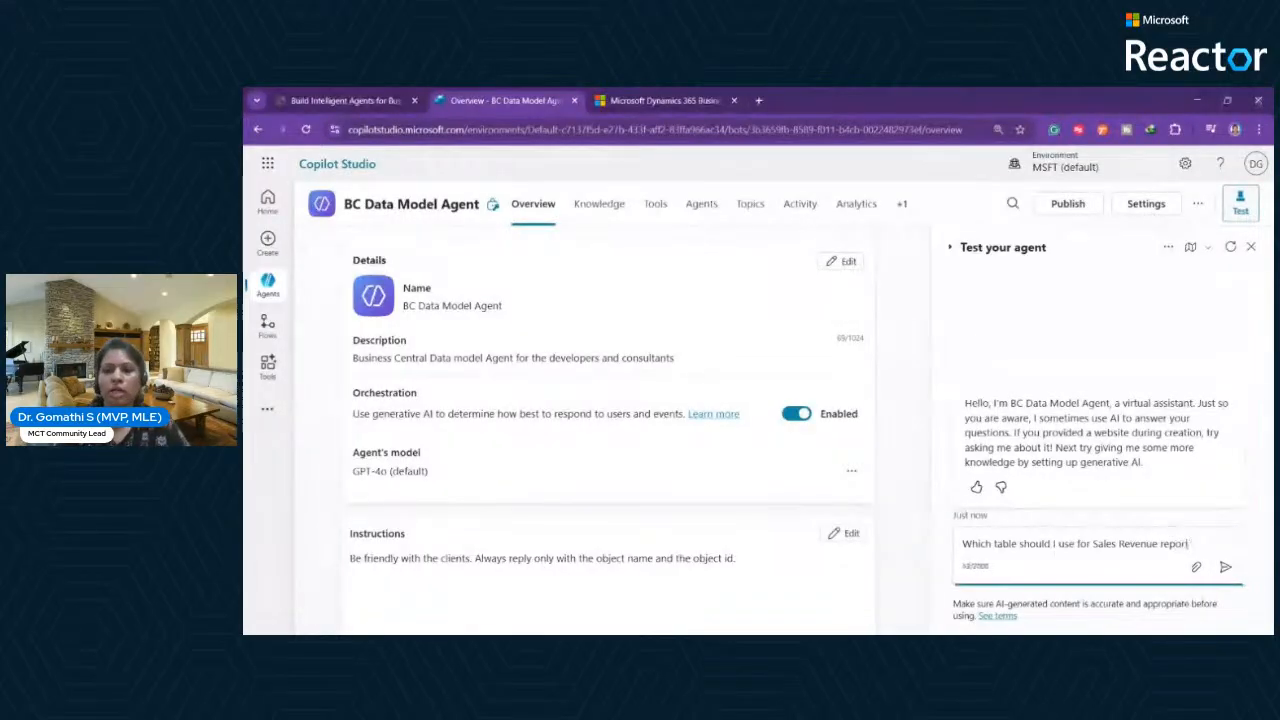
type("ting?")
key("Return")
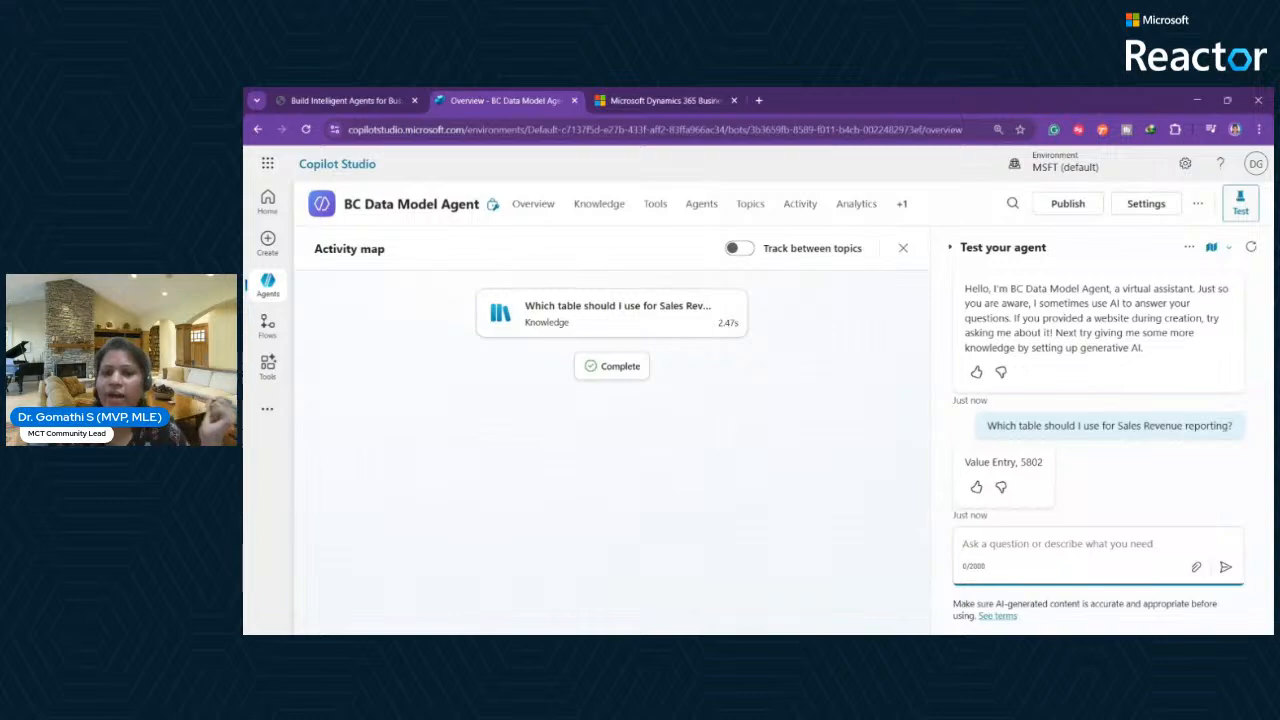
Compare the agent's answer on the sales revenue table with the reply format required by the instructions in its overview.
left_click_drag(967, 466, 1051, 469)
left_click_drag(964, 466, 1046, 466)
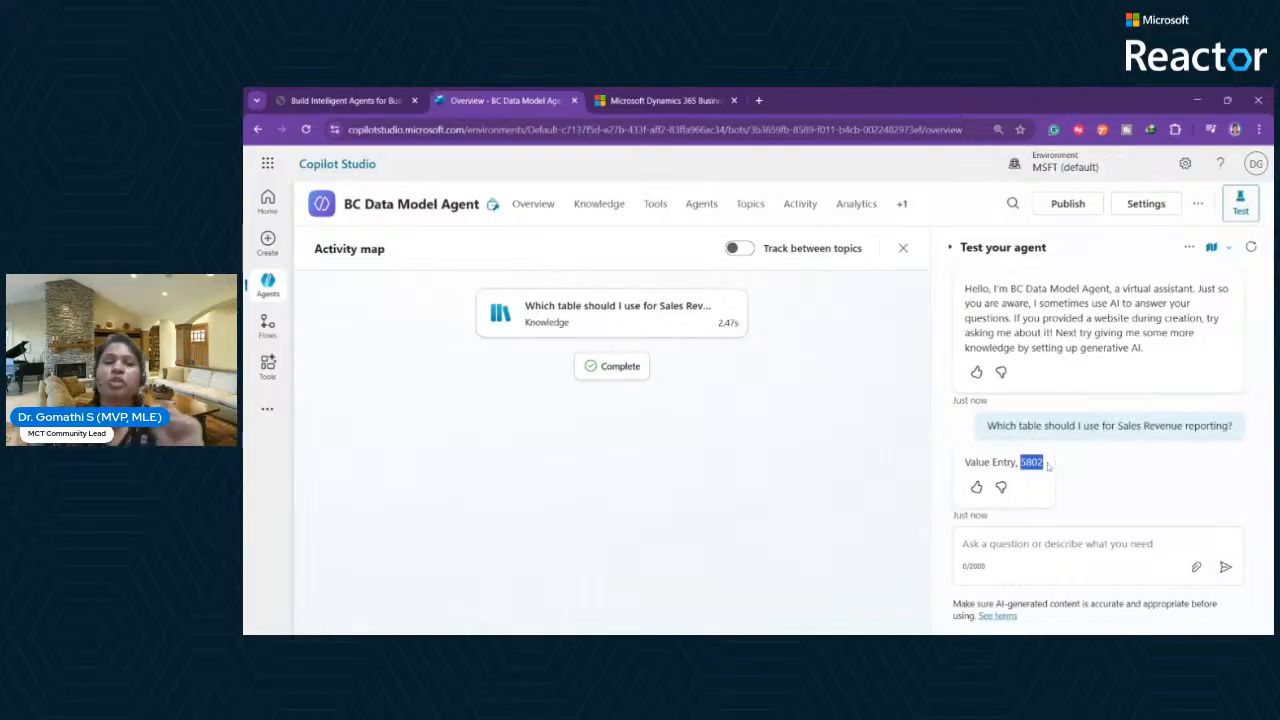
left_click(533, 205)
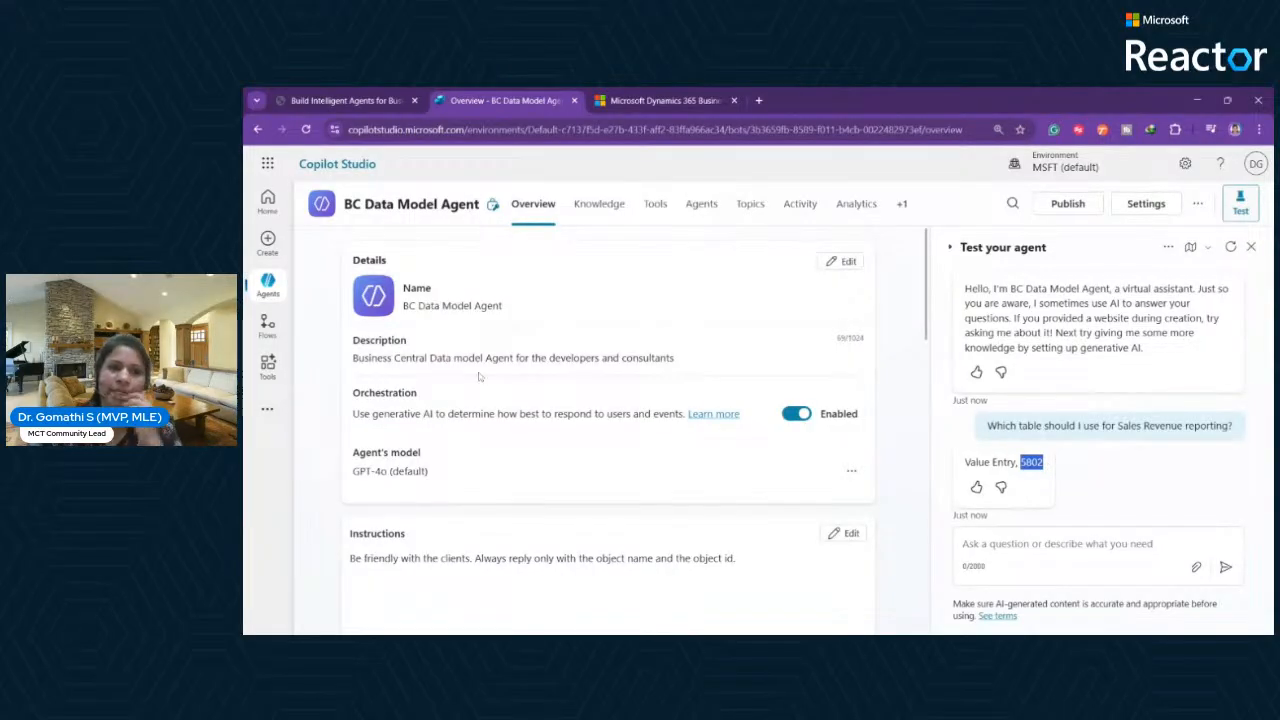
scroll(627, 461, "down", 1)
scroll(627, 461, "down", 1)
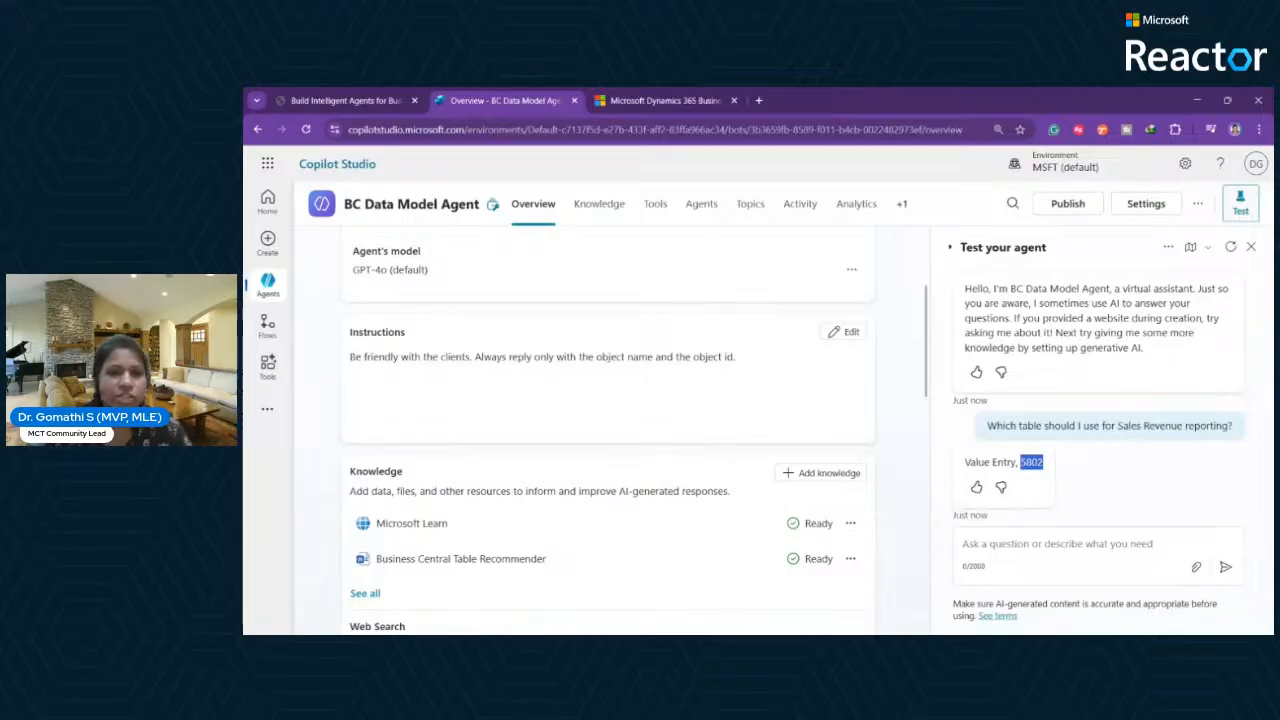
left_click_drag(350, 361, 676, 358)
left_click(493, 359)
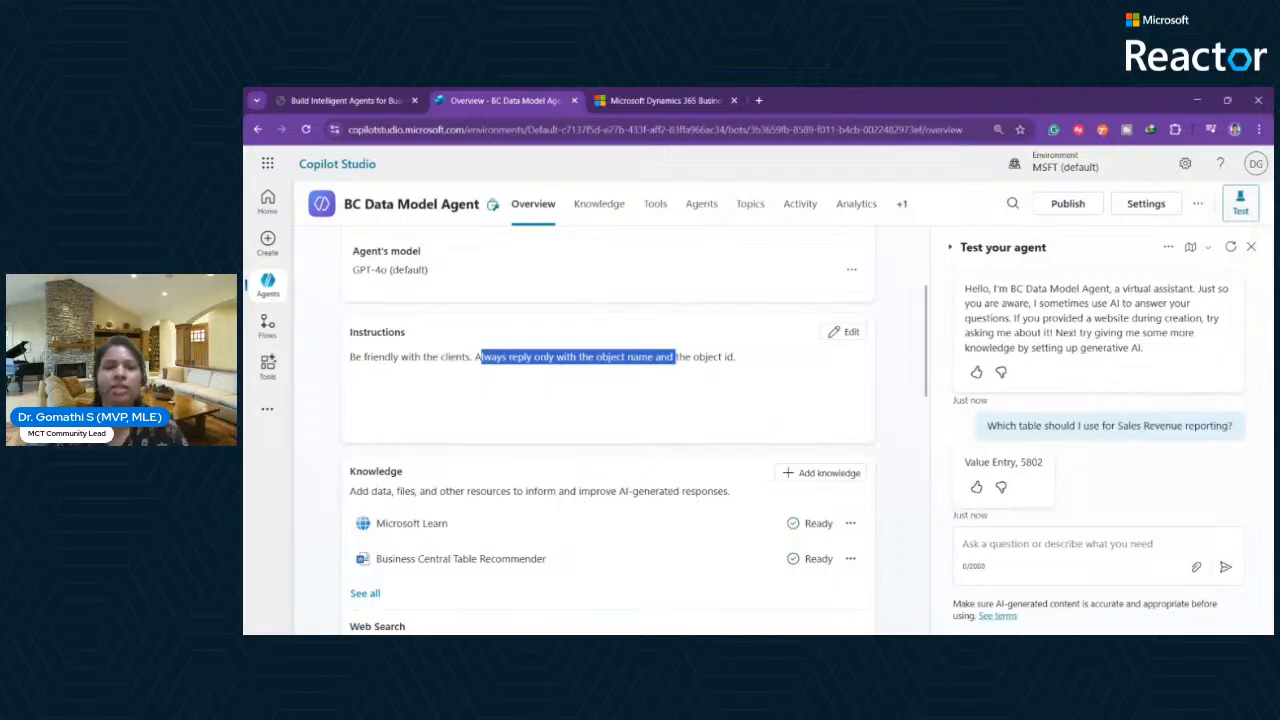
left_click(612, 355)
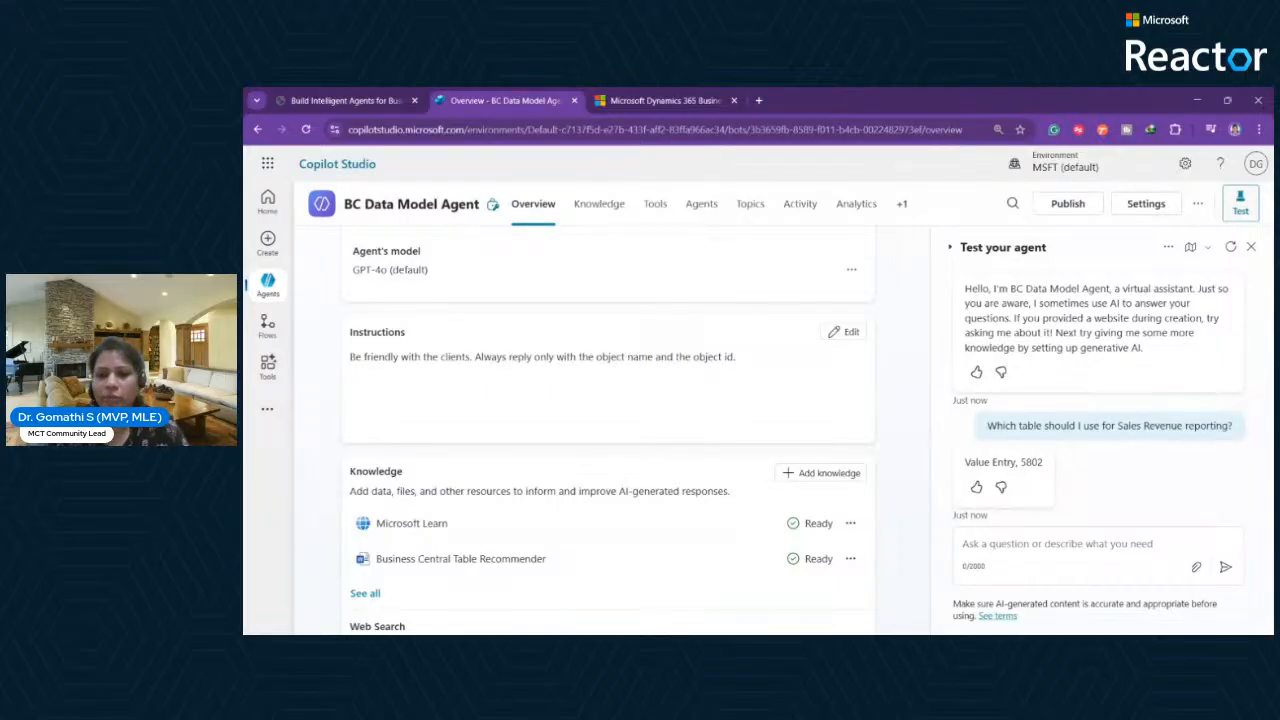
left_click_drag(964, 462, 1012, 462)
double_click(1031, 462)
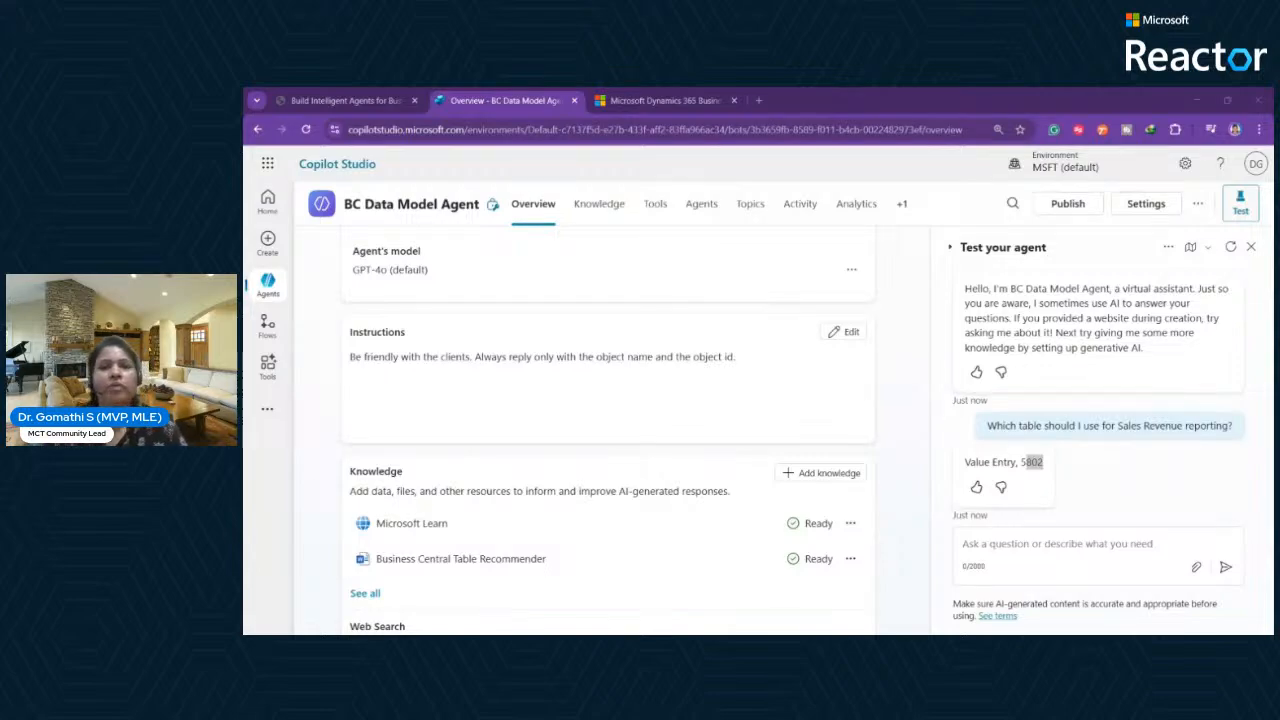
Extend the agent's instructions after "the object id" with "and also add why this object is used for".
key("alt+Tab")
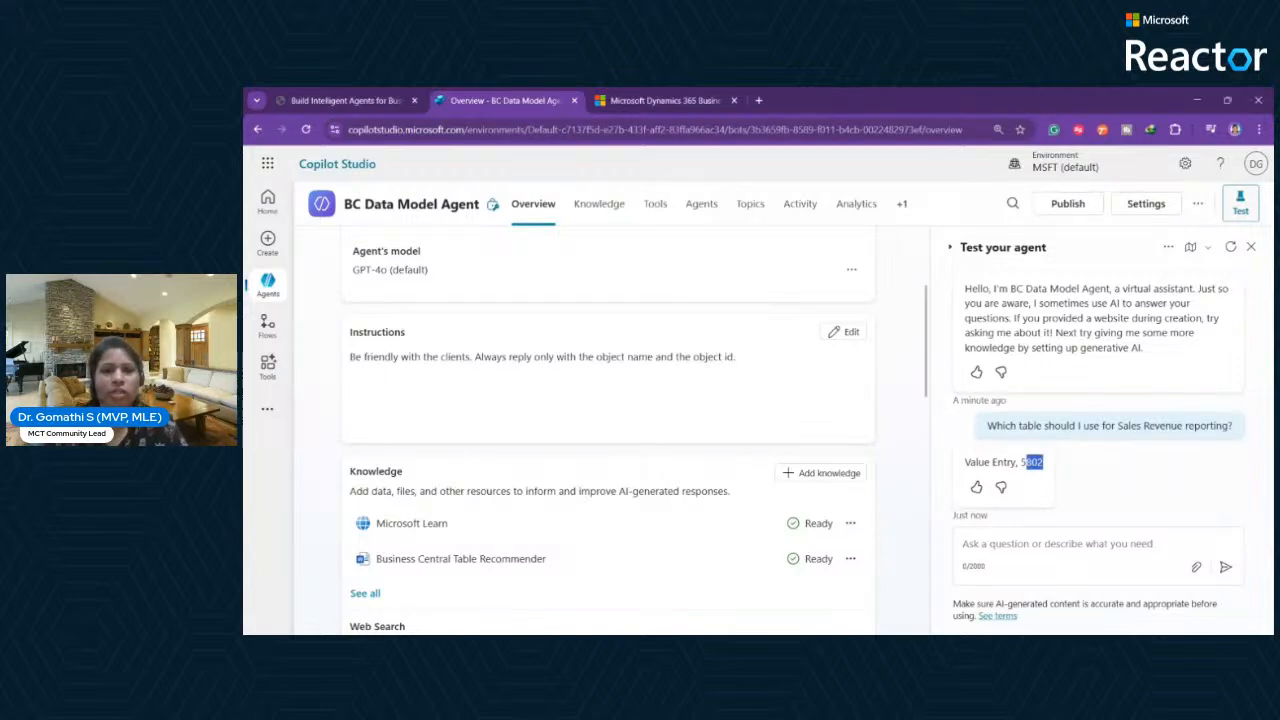
left_click(838, 338)
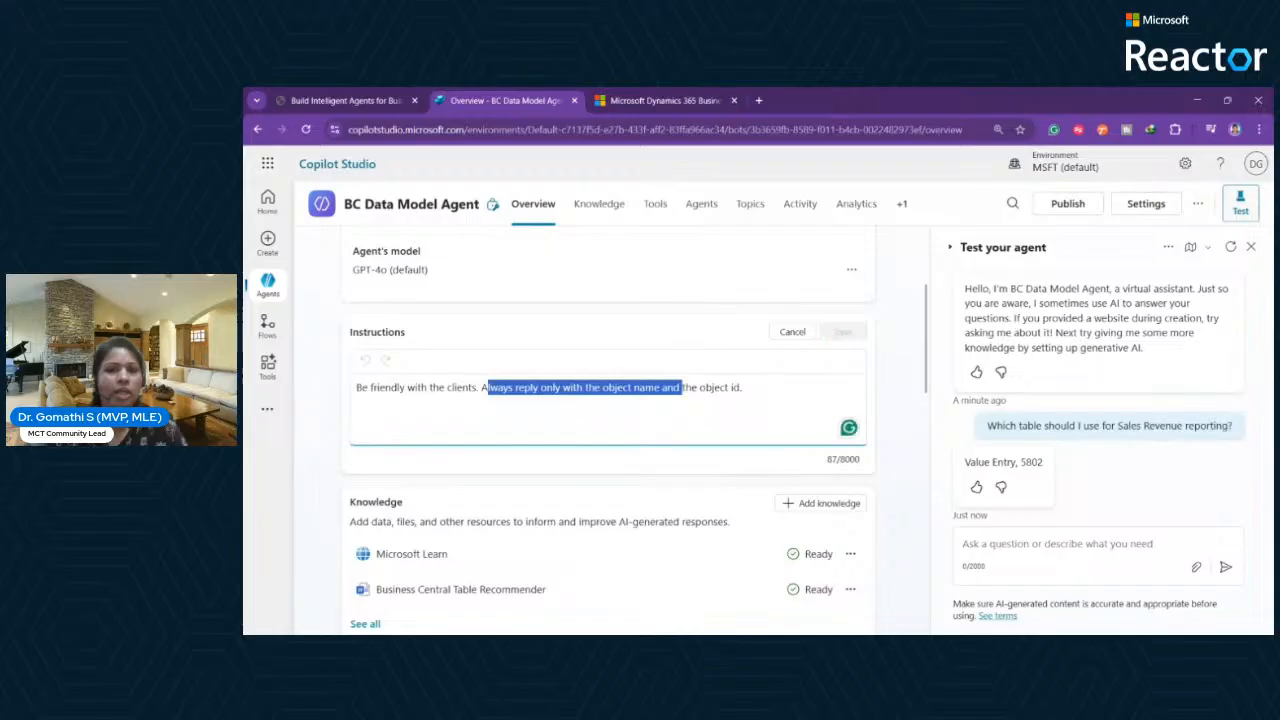
key("BackSpace")
type("and")
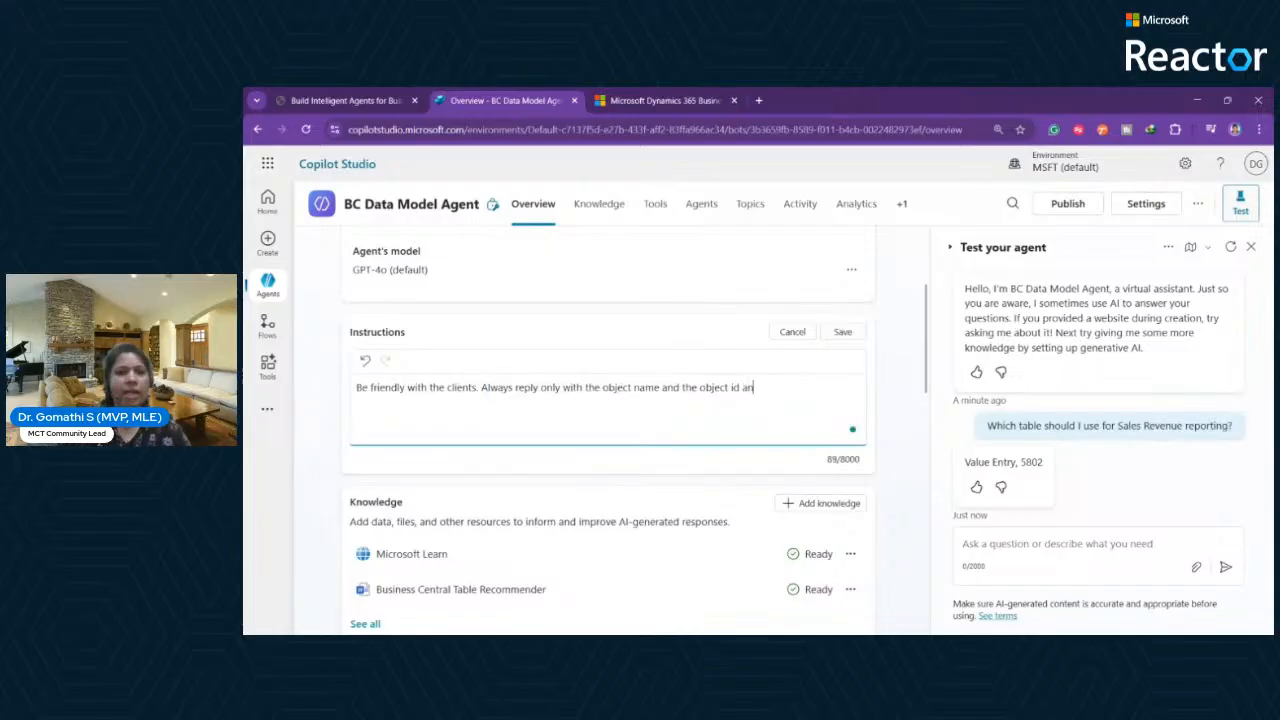
type(" alsop ")
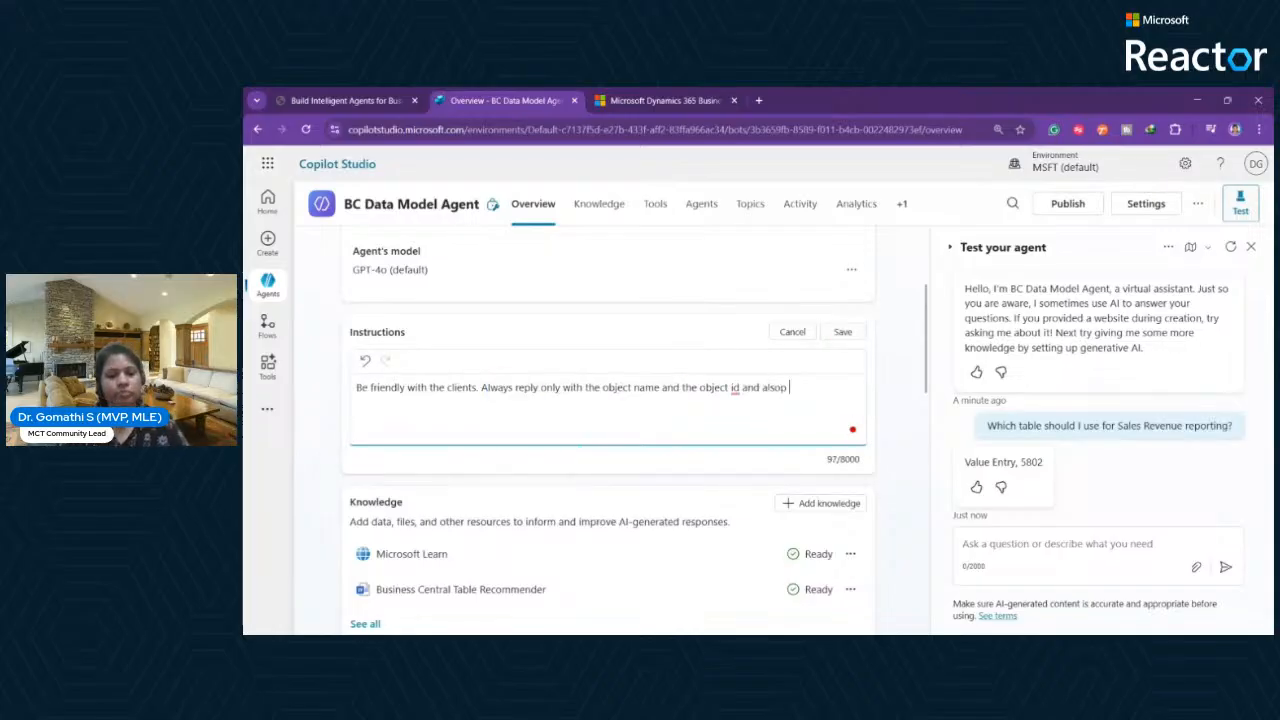
type("ad")
key("BackSpace")
key("BackSpace")
key("BackSpace")
key("BackSpace")
type("add ehy")
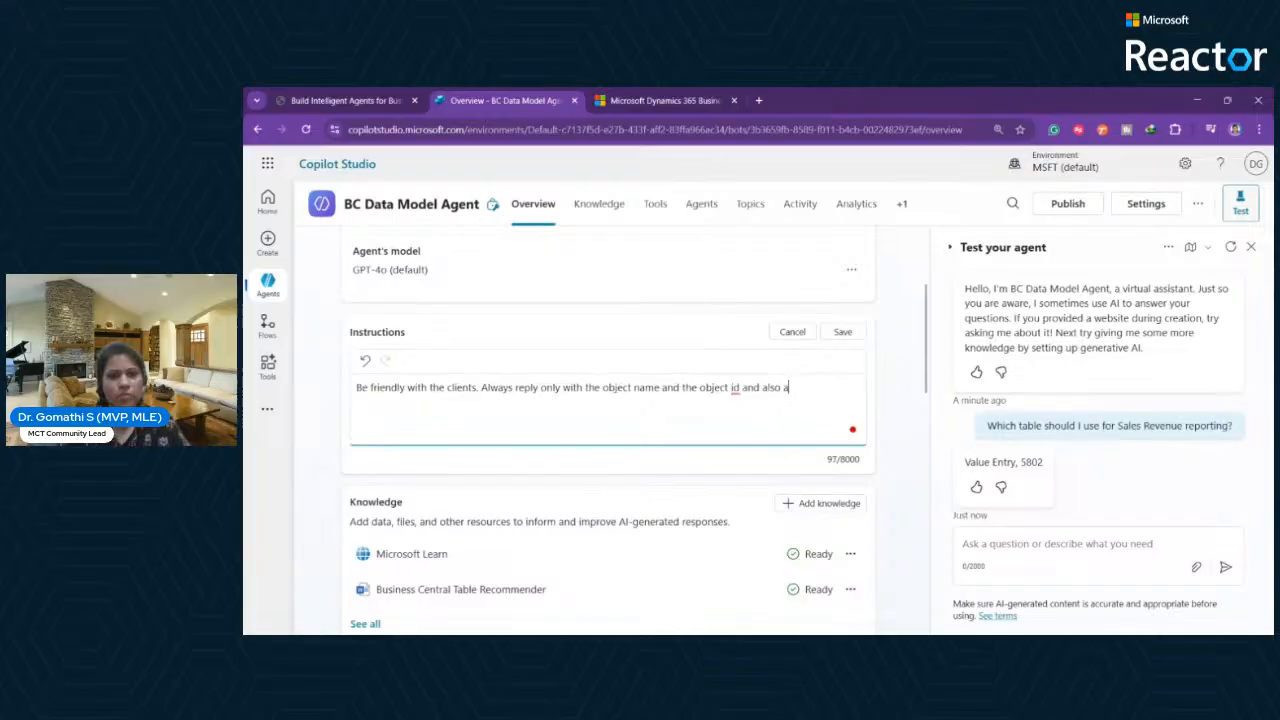
key("BackSpace")
key("BackSpace")
key("BackSpace")
type("why this t")
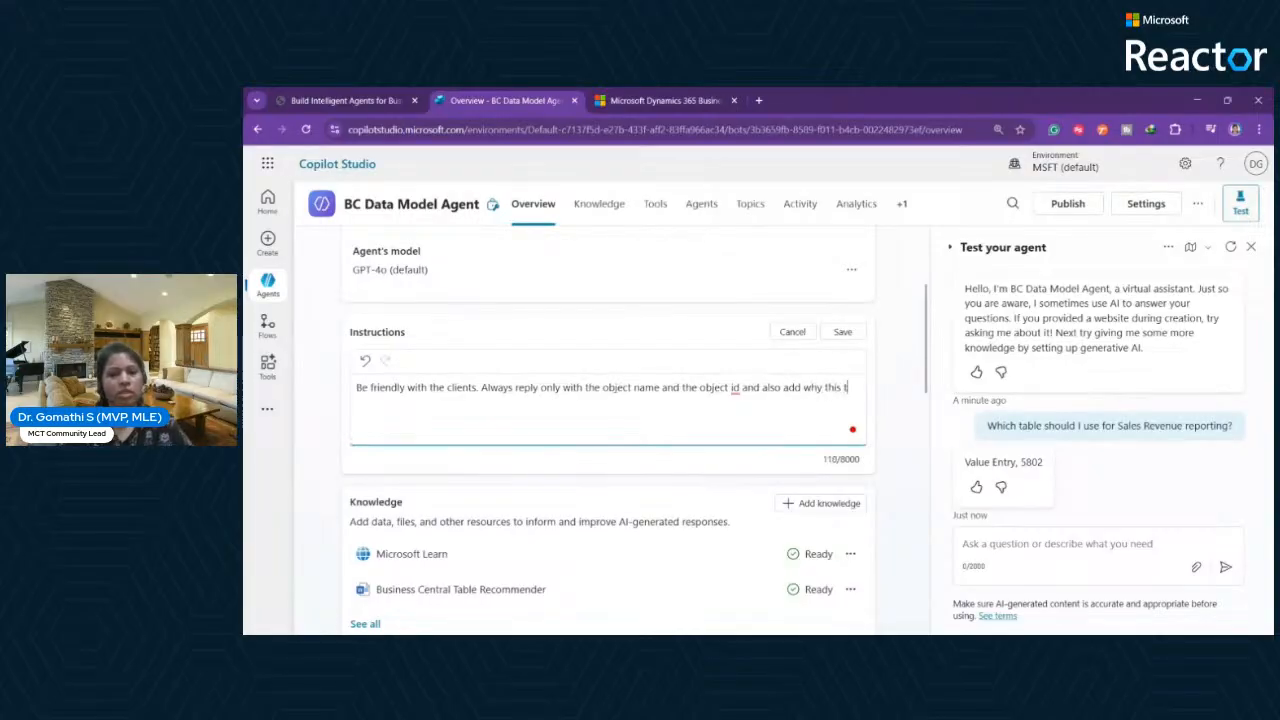
key("BackSpace")
type("object ")
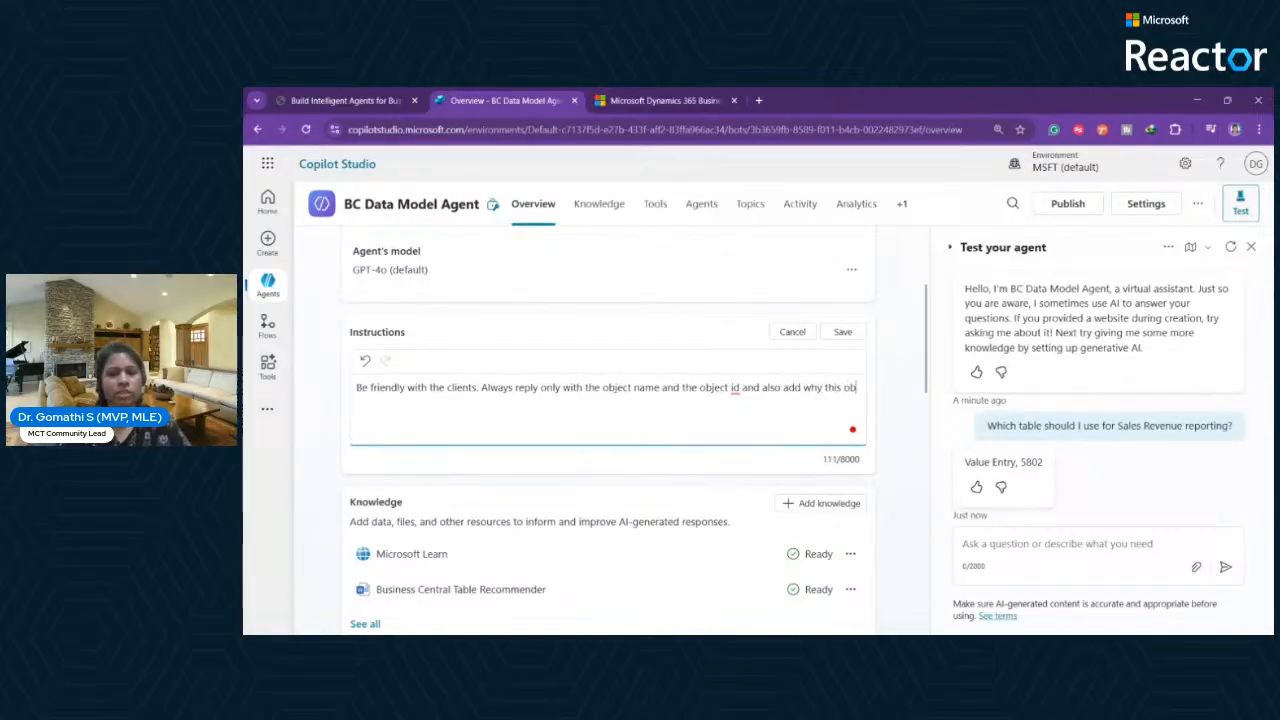
type("is used for")
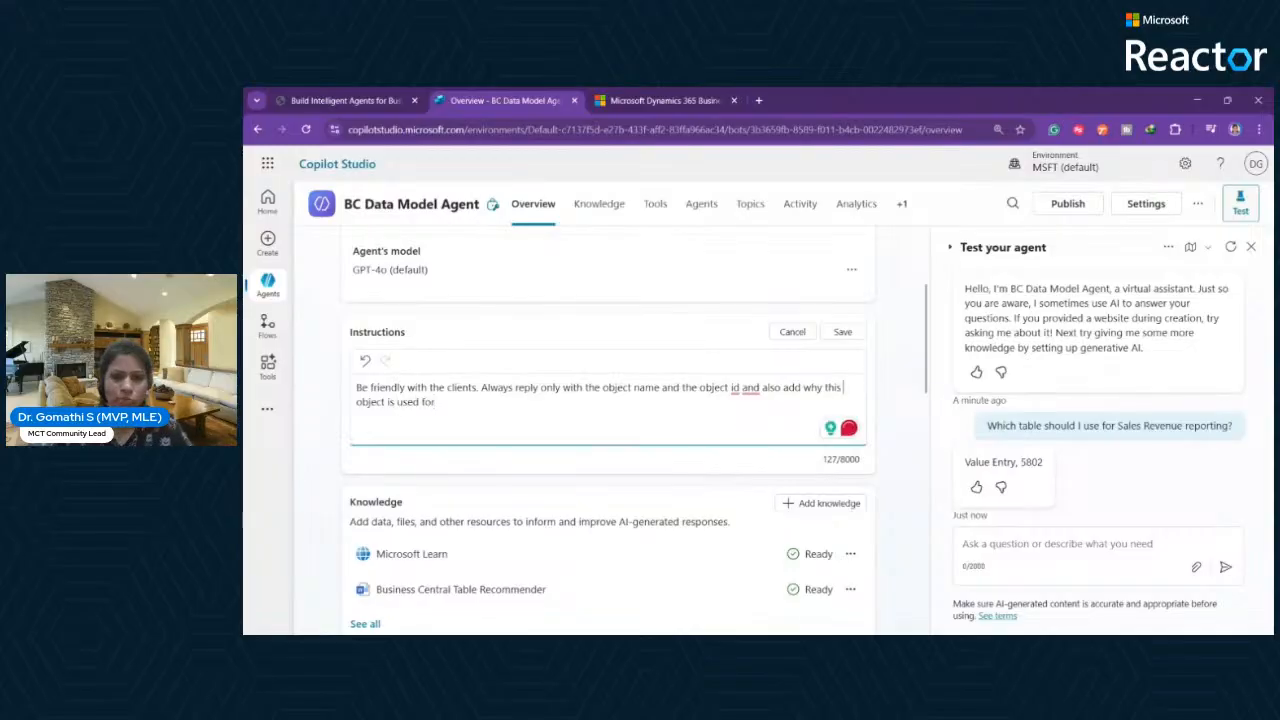
Reword "this object" as "that object" in the instructions, add the comma after "object id" and the final period, and save.
key("Delete")
key("BackSpace")
key("BackSpace")
key("BackSpace")
key("BackSpace")
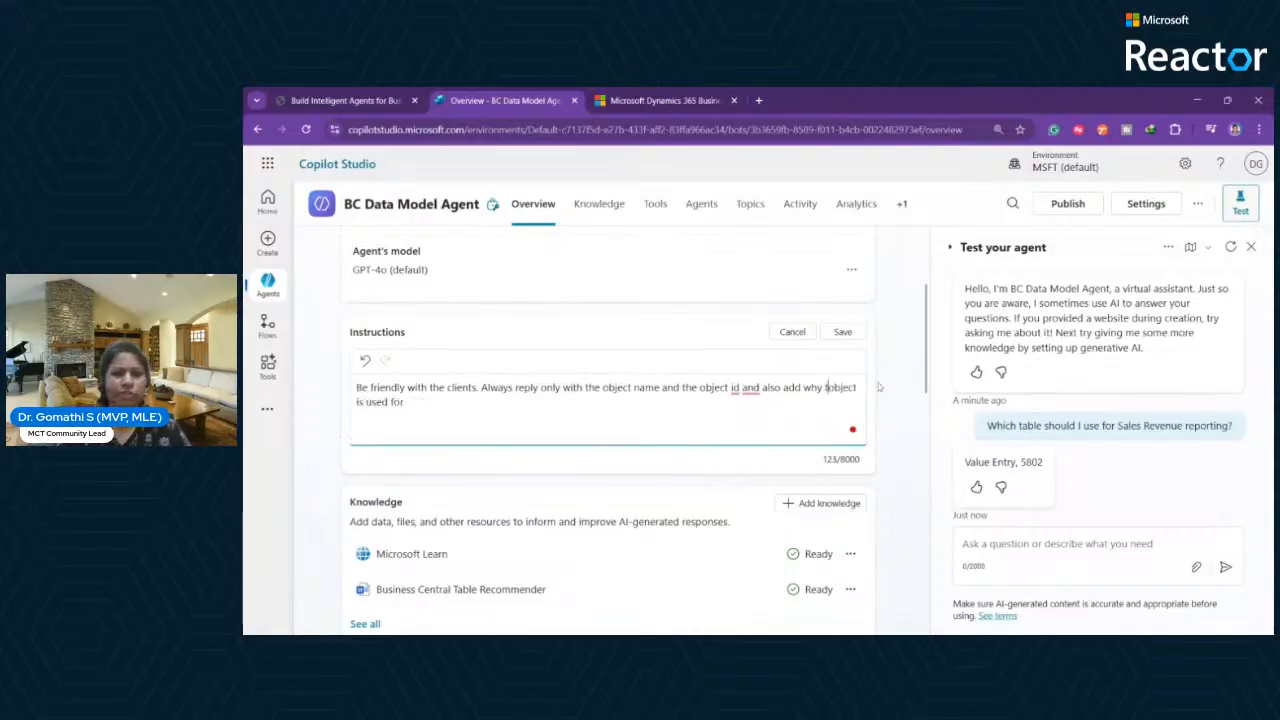
type("that")
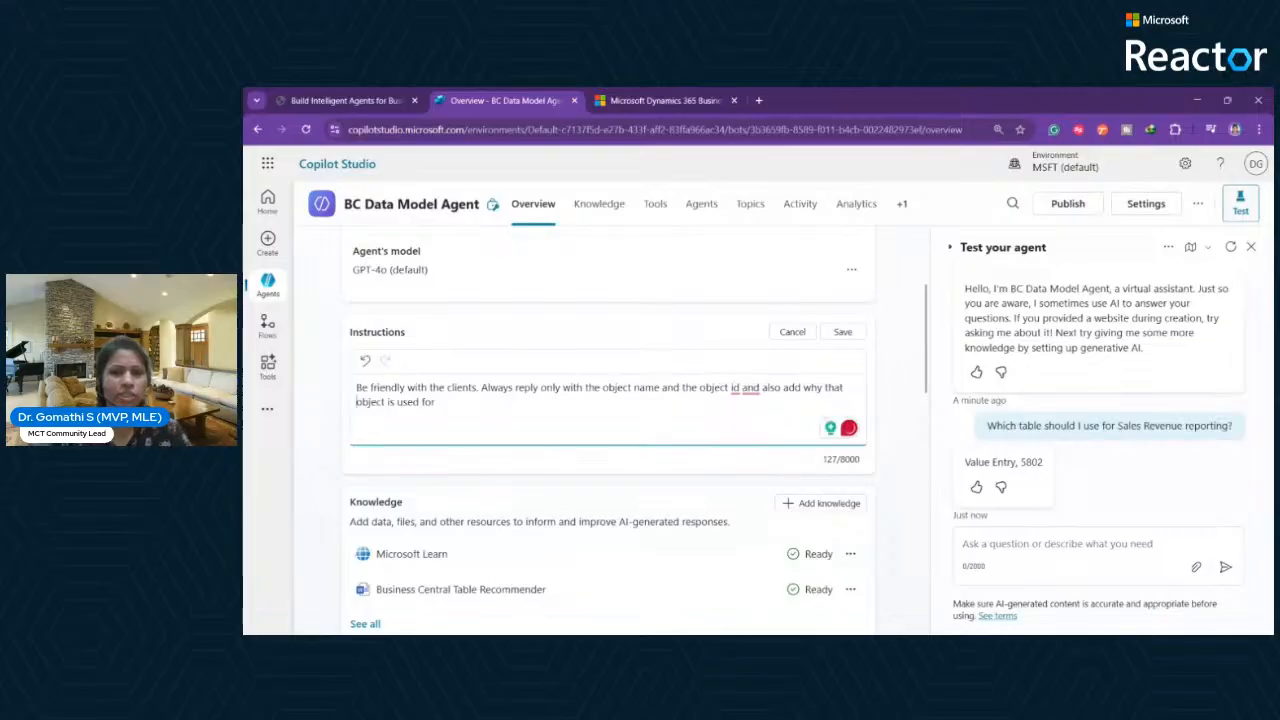
mouse_move(750, 389)
left_click(758, 429)
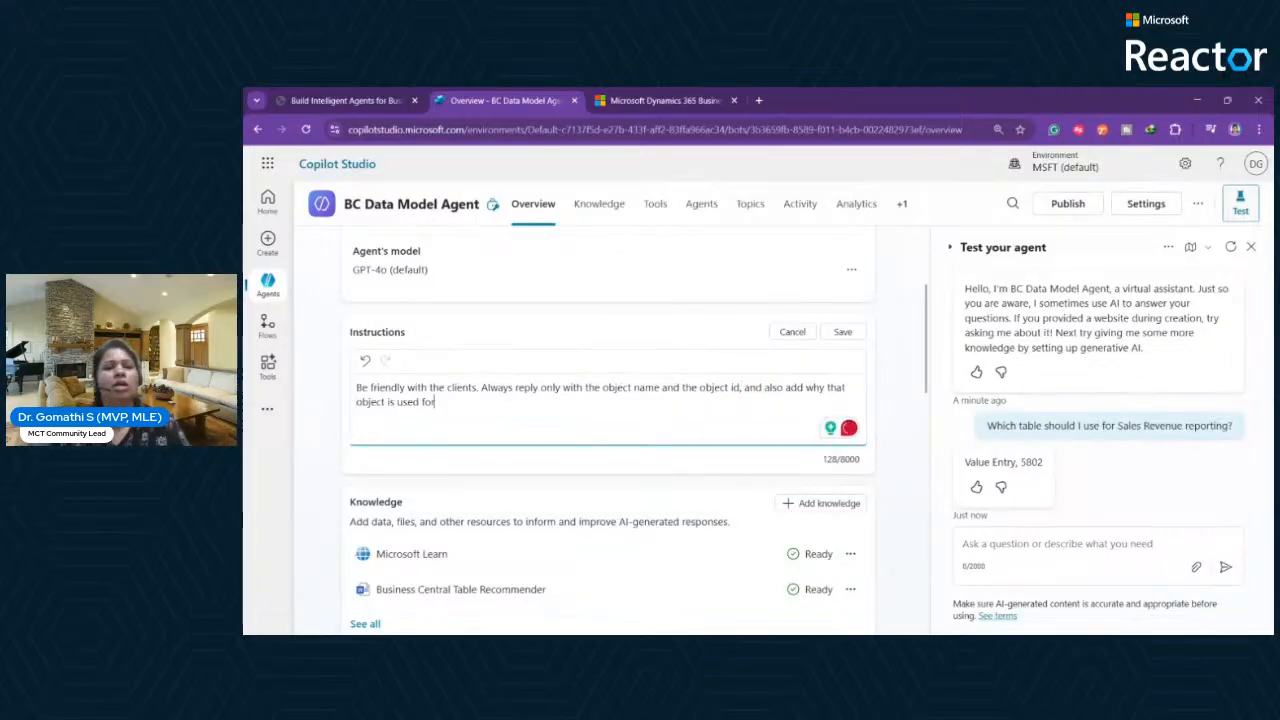
type(".")
left_click(843, 332)
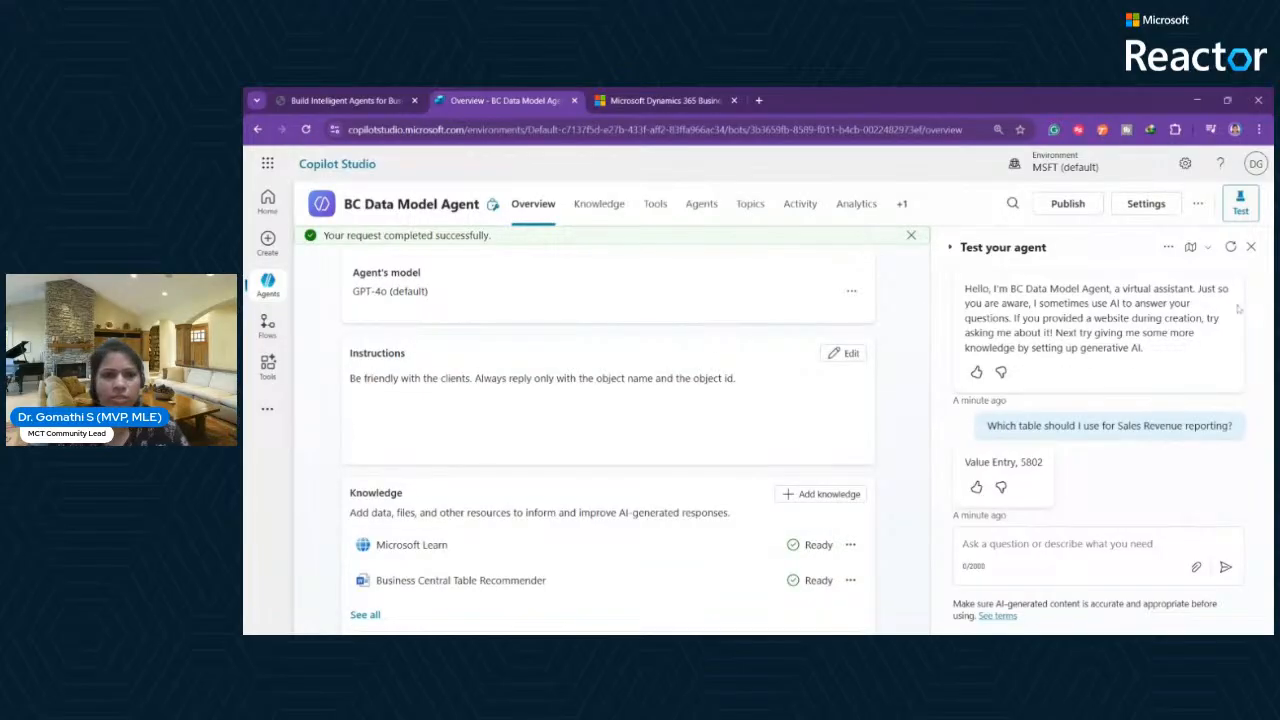
Start a new test conversation and ask the agent "Where can I find Remaining Amount (LCY)".
left_click(1231, 248)
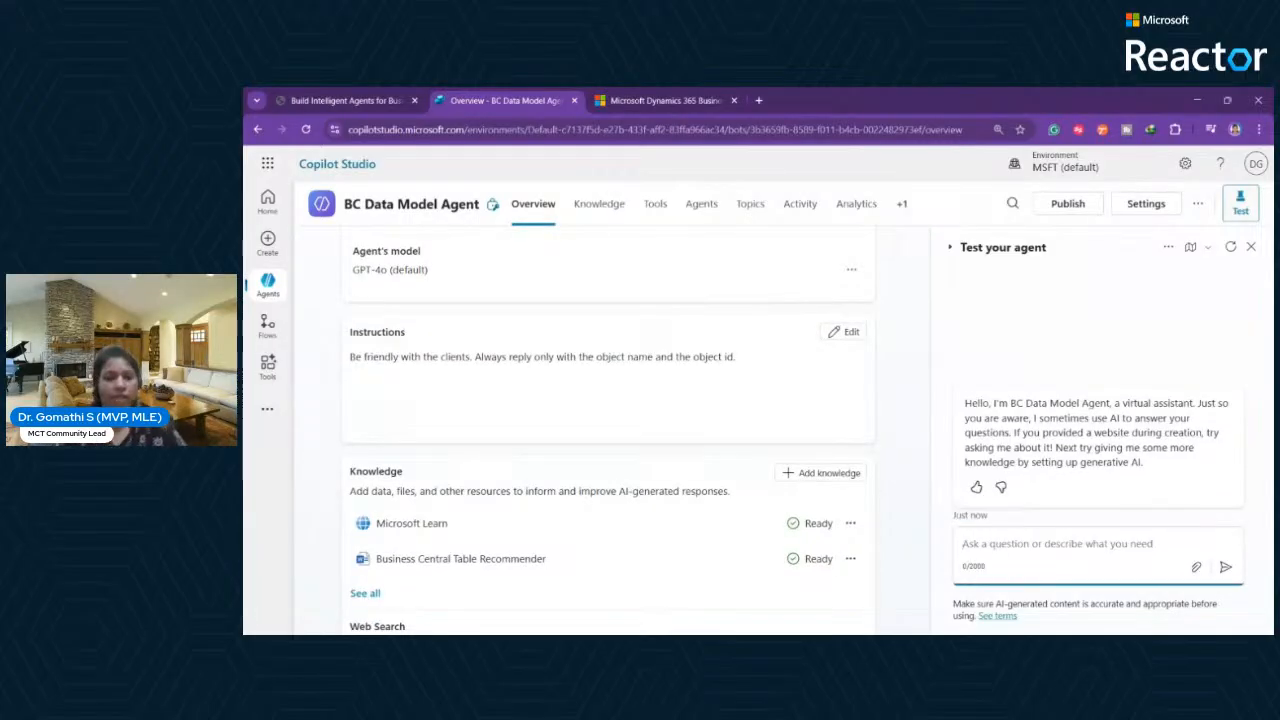
type("Wh")
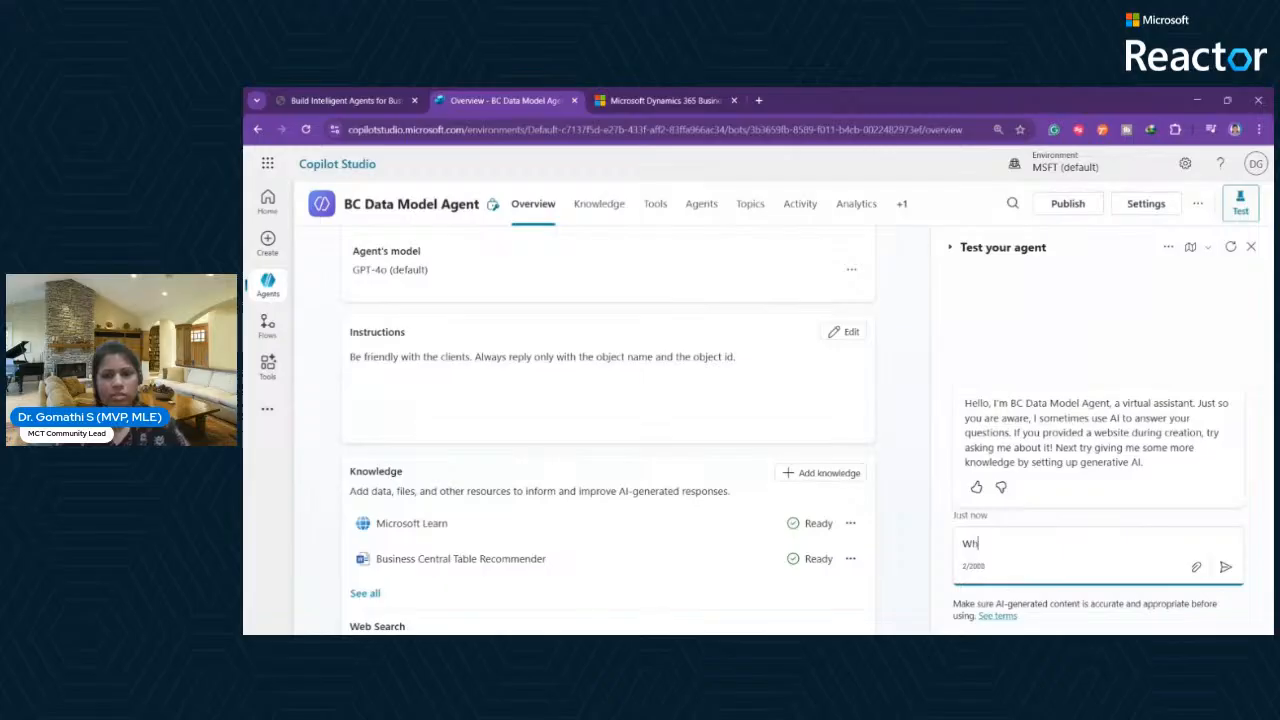
type("ere can I ")
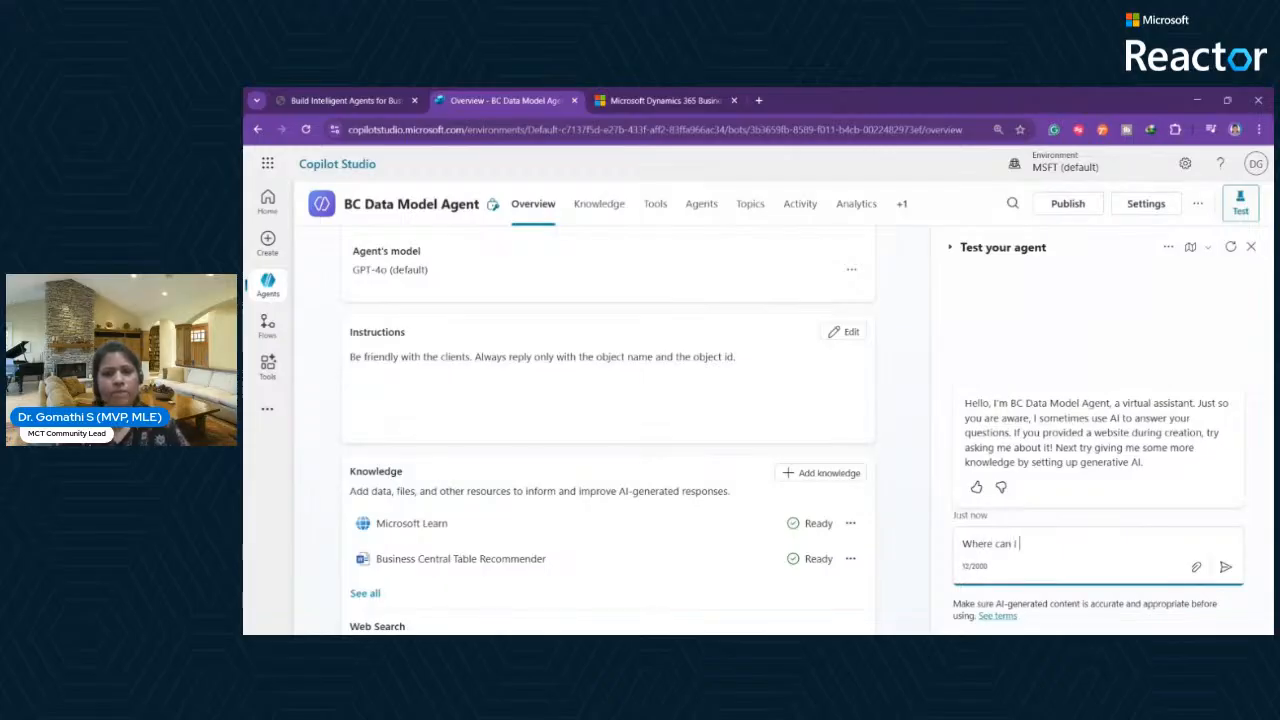
type("find Remaining")
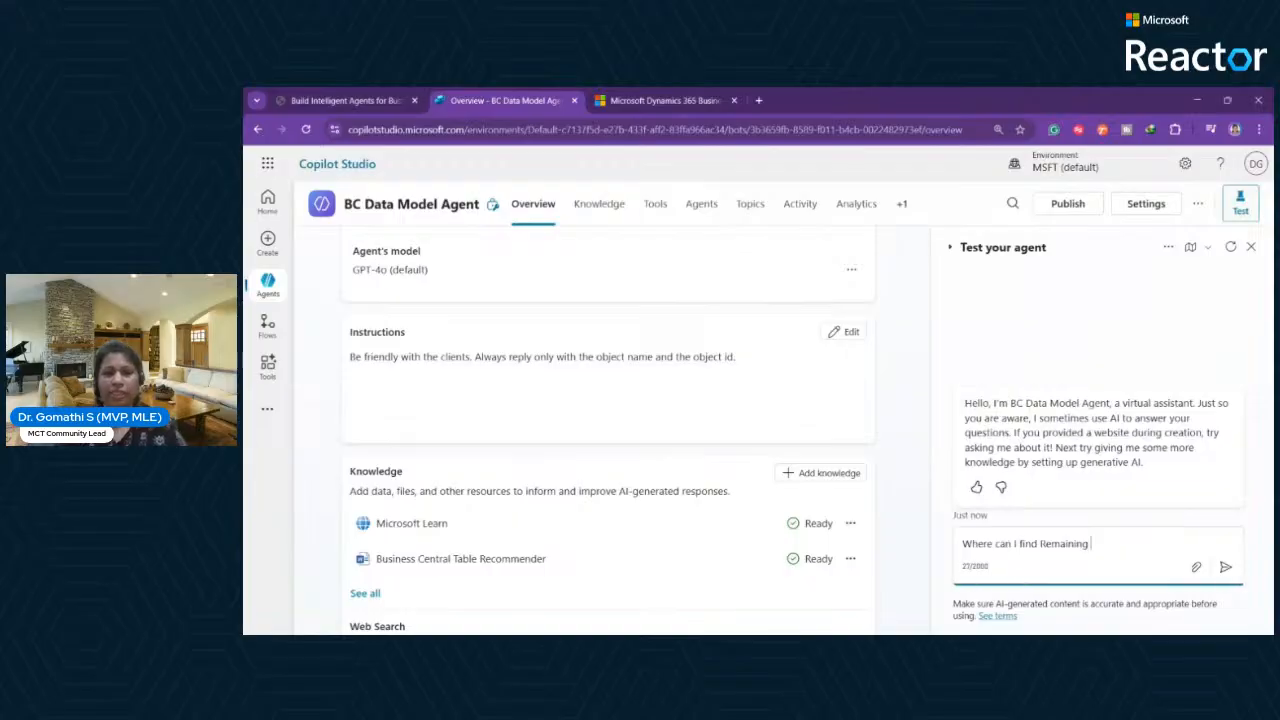
type(" Amount ")
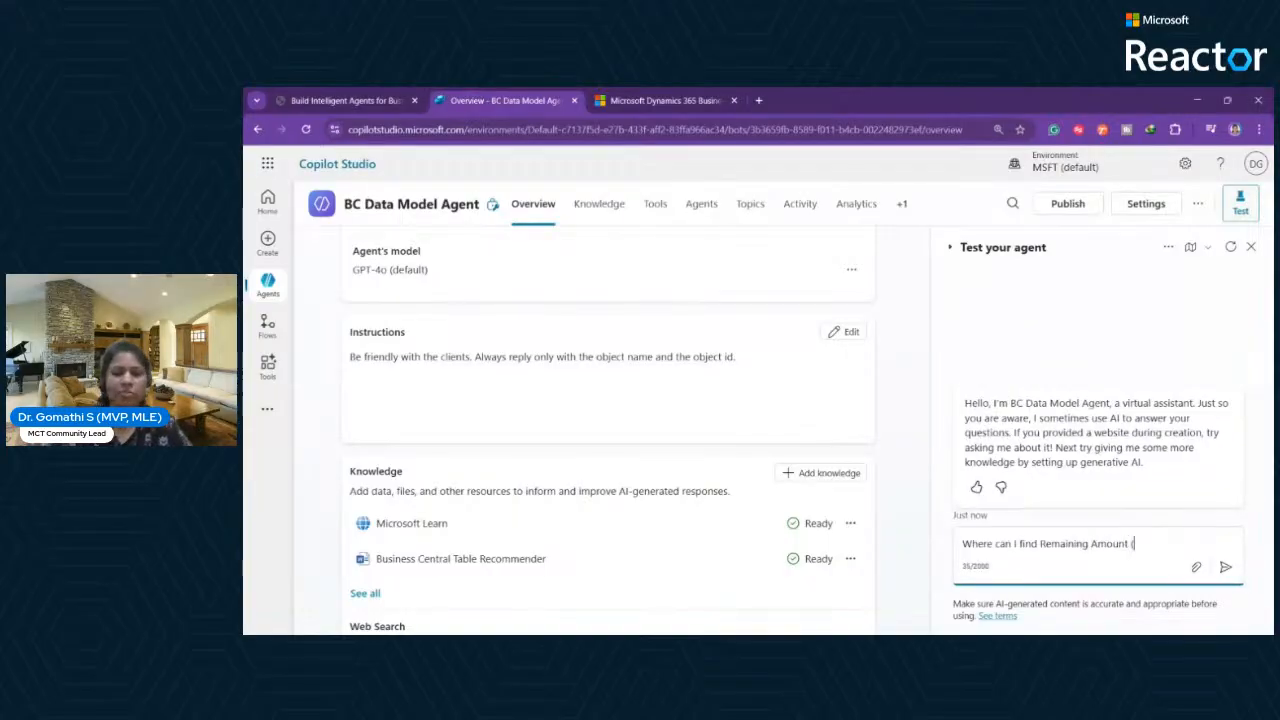
type("(LCY")
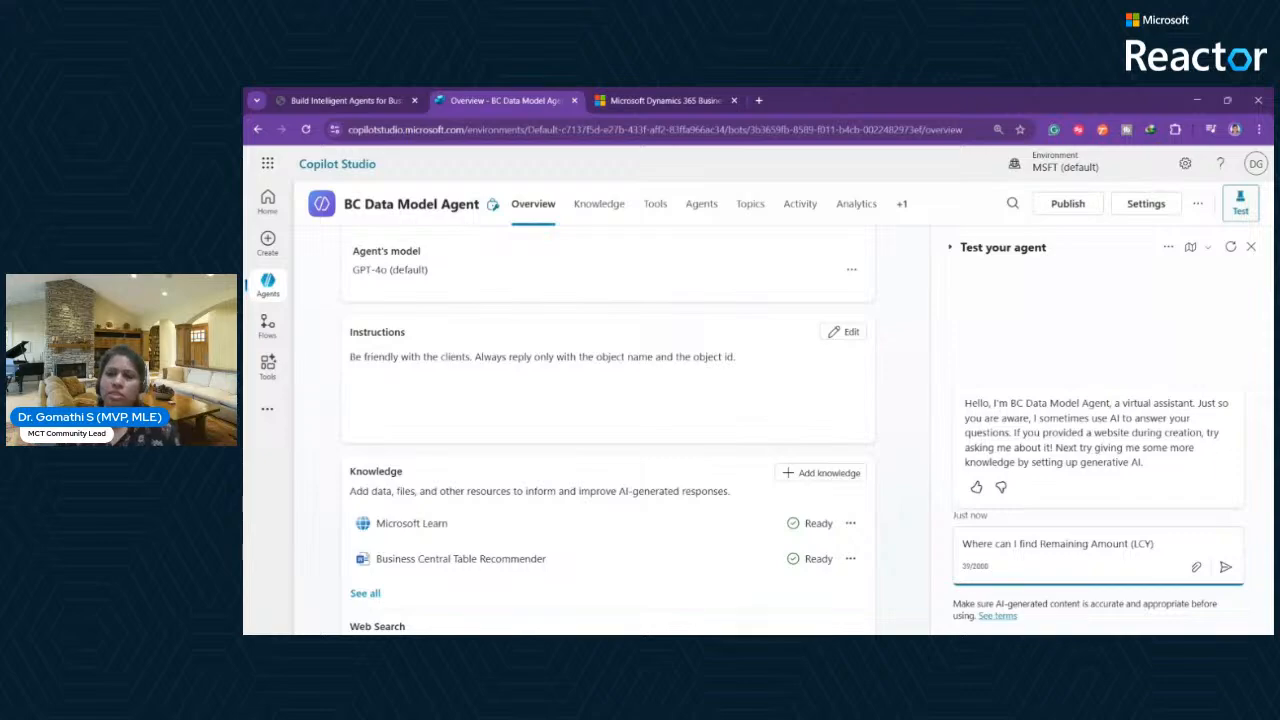
key("Return")
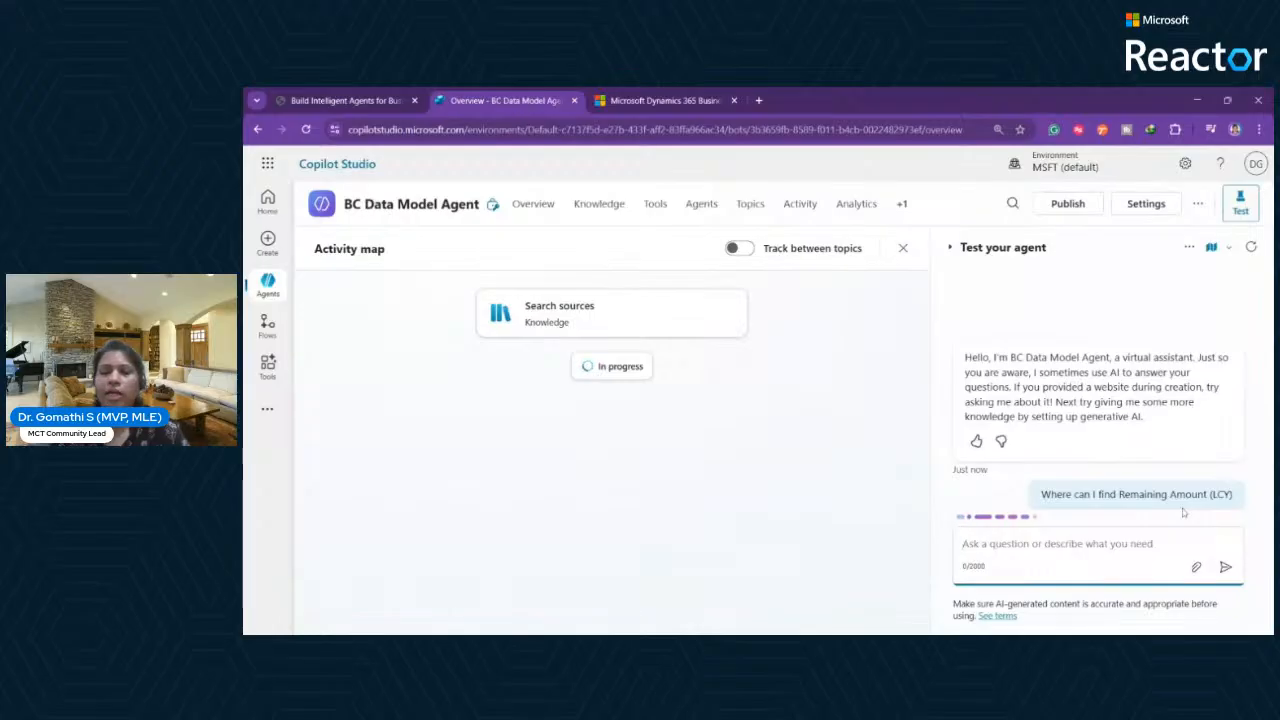
Review the agent's answer on Remaining Amount (LCY) for the object name, object id and explanation of its use.
left_click_drag(1118, 494, 1247, 497)
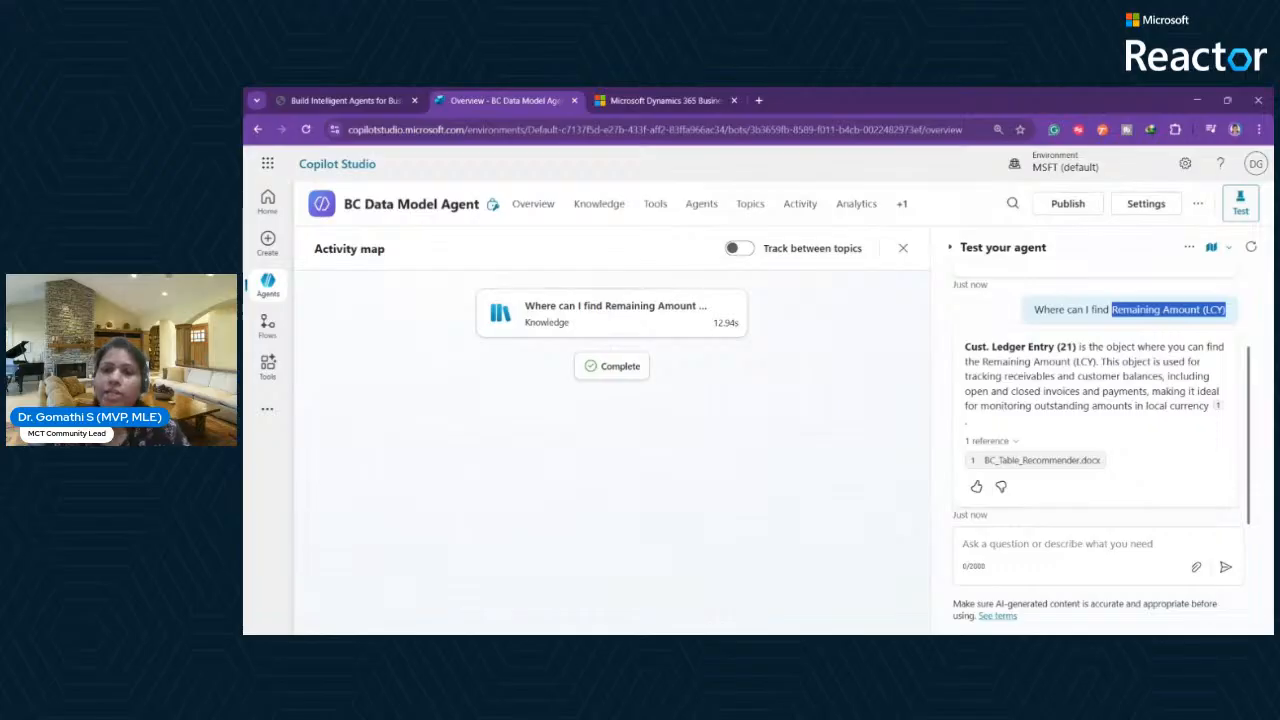
left_click_drag(965, 346, 1211, 352)
left_click(1076, 358)
left_click_drag(982, 375, 1208, 406)
left_click(1106, 362)
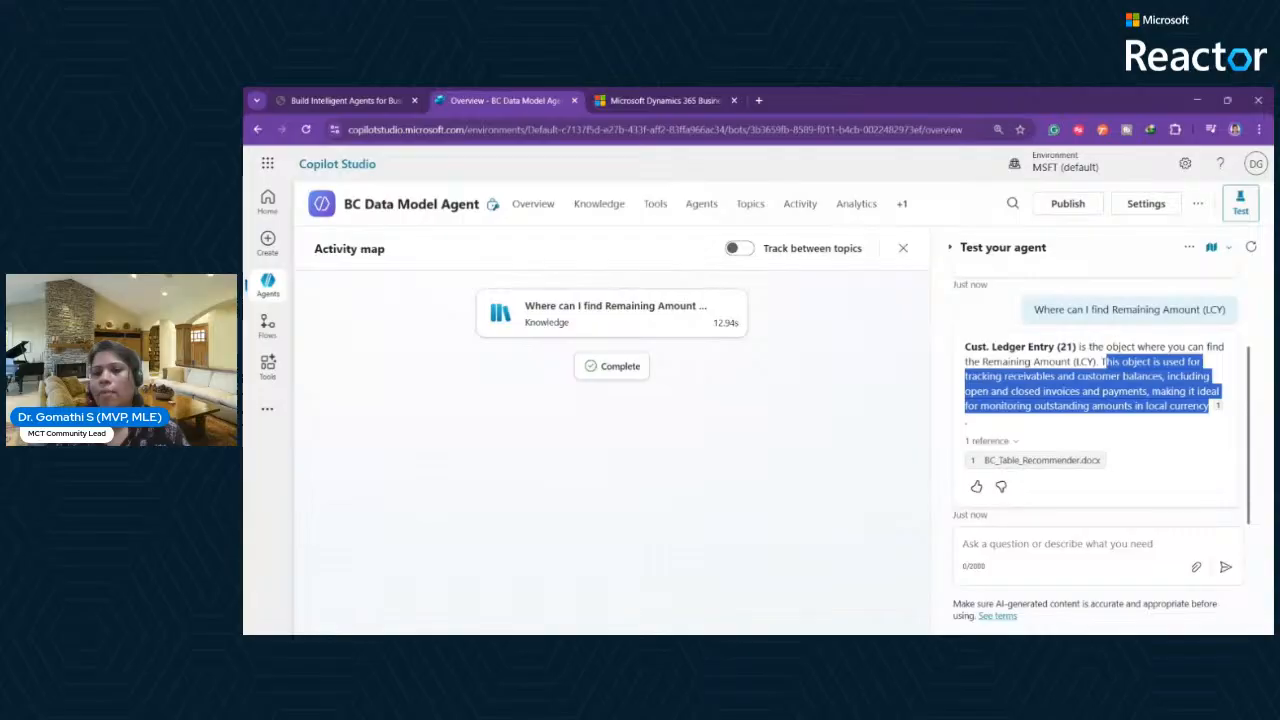
left_click(1172, 454)
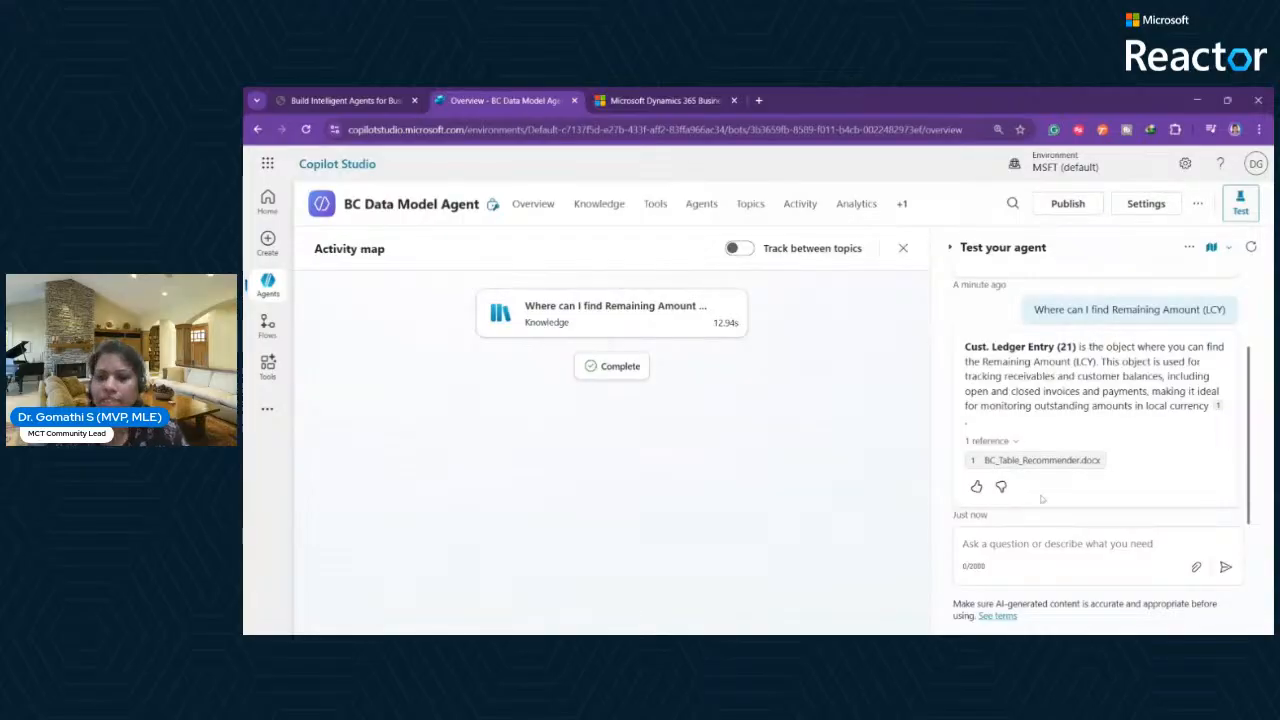
Ask the agent "Which table should I use for Sales Revenue reporting?" in the same test conversation.
key("ctrl+plus")
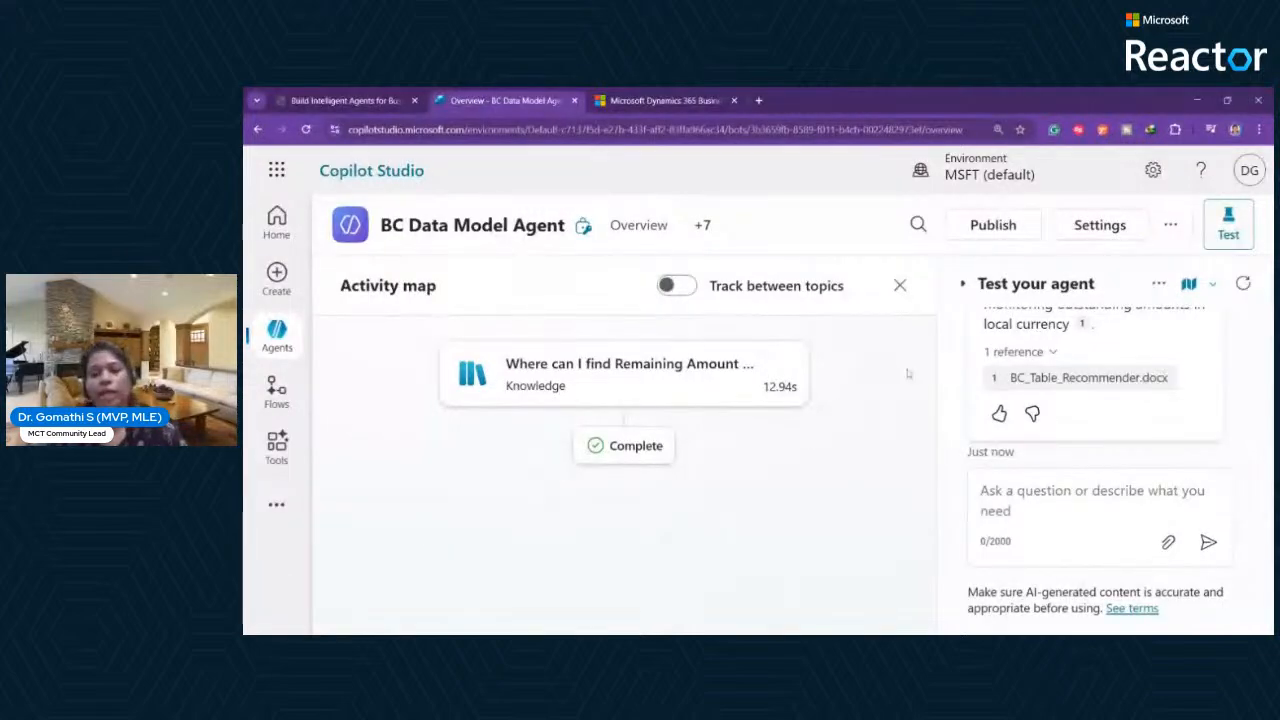
left_click(1090, 500)
type("Which table should I use for Sales Revenue reporting?")
left_click(1208, 542)
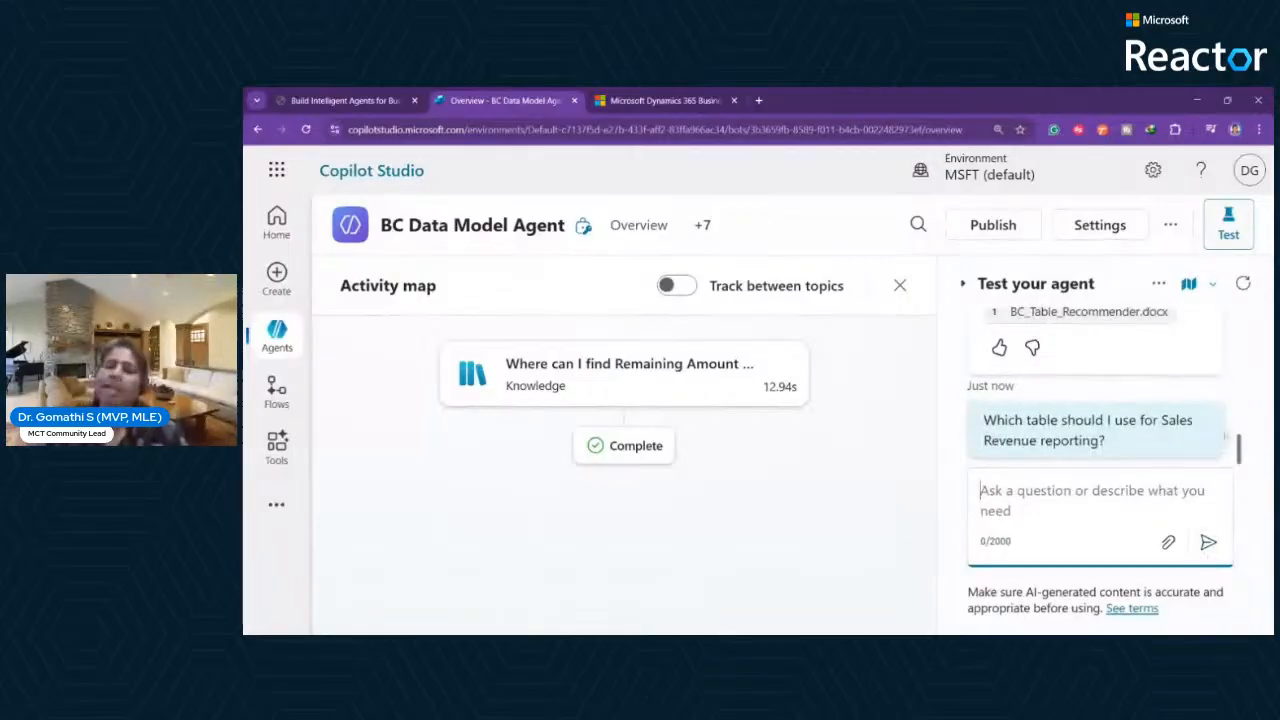
key("ctrl+minus")
key("ctrl+minus")
key("ctrl+minus")
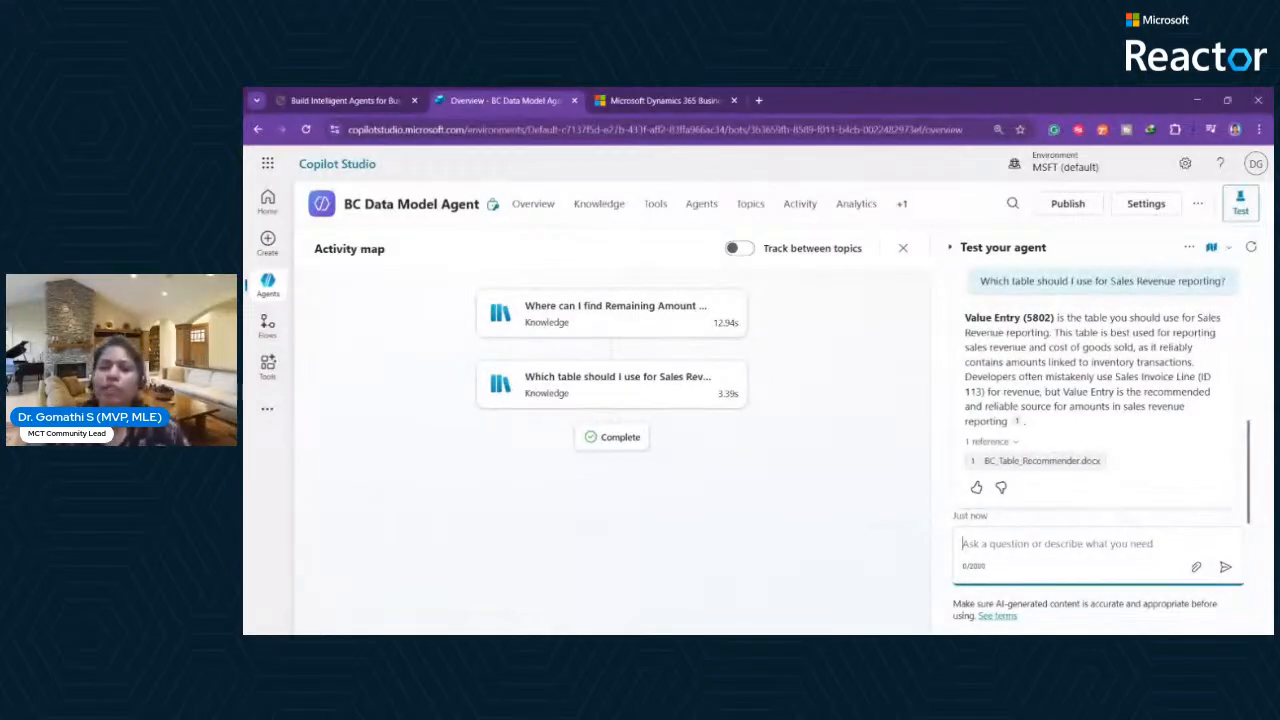
Read the explanation in the sales revenue answer, then close the activity map and check the instructions text in the overview.
left_click_drag(1053, 333, 1205, 348)
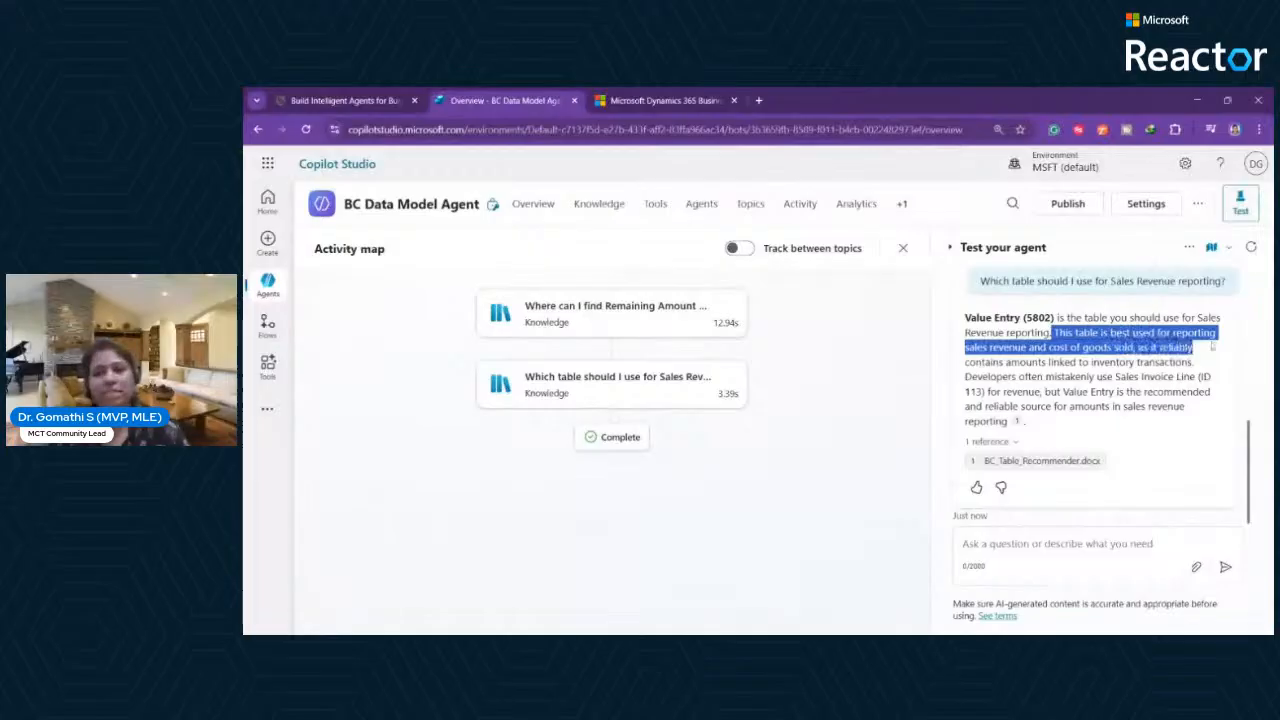
left_click(1192, 348)
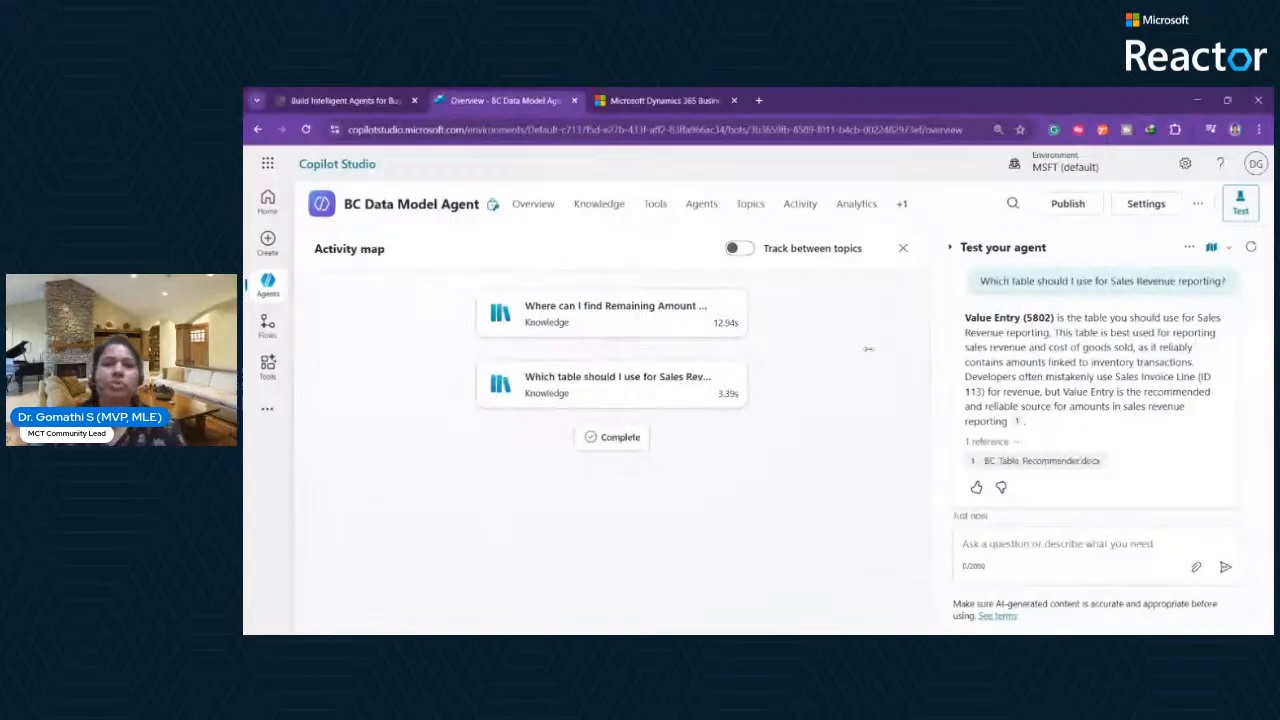
left_click(903, 248)
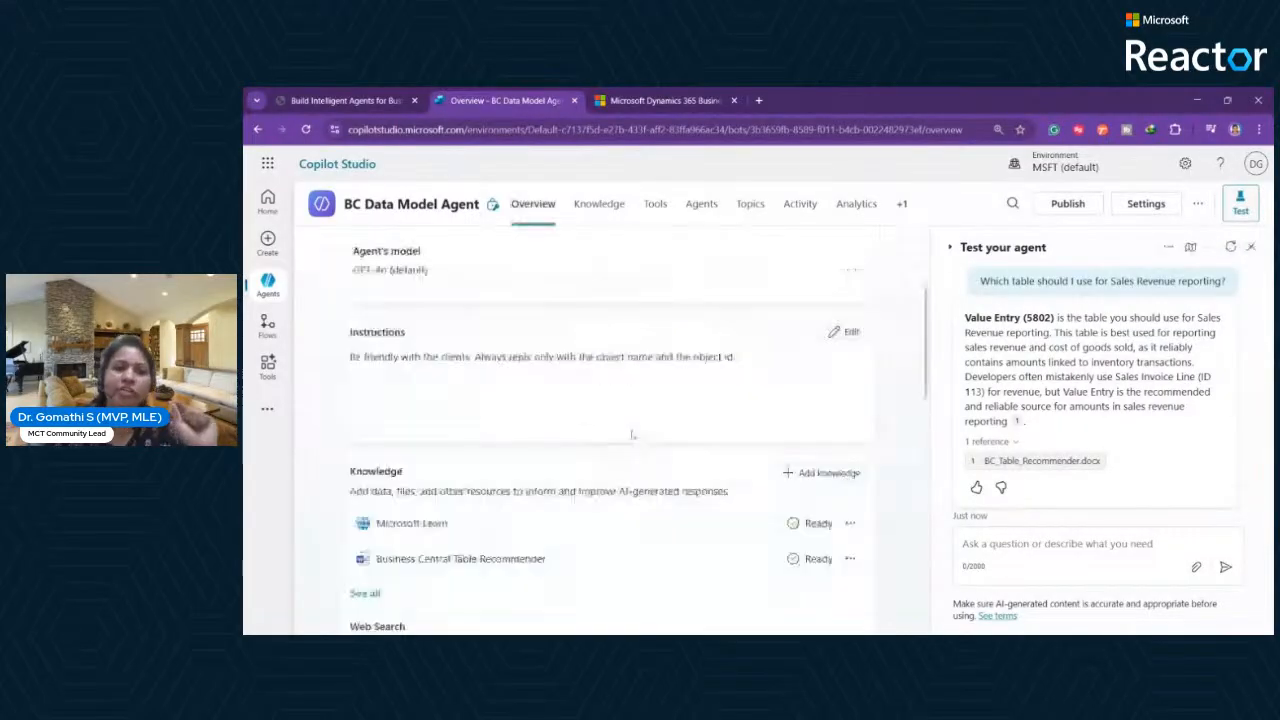
double_click(356, 424)
left_click_drag(363, 424, 736, 424)
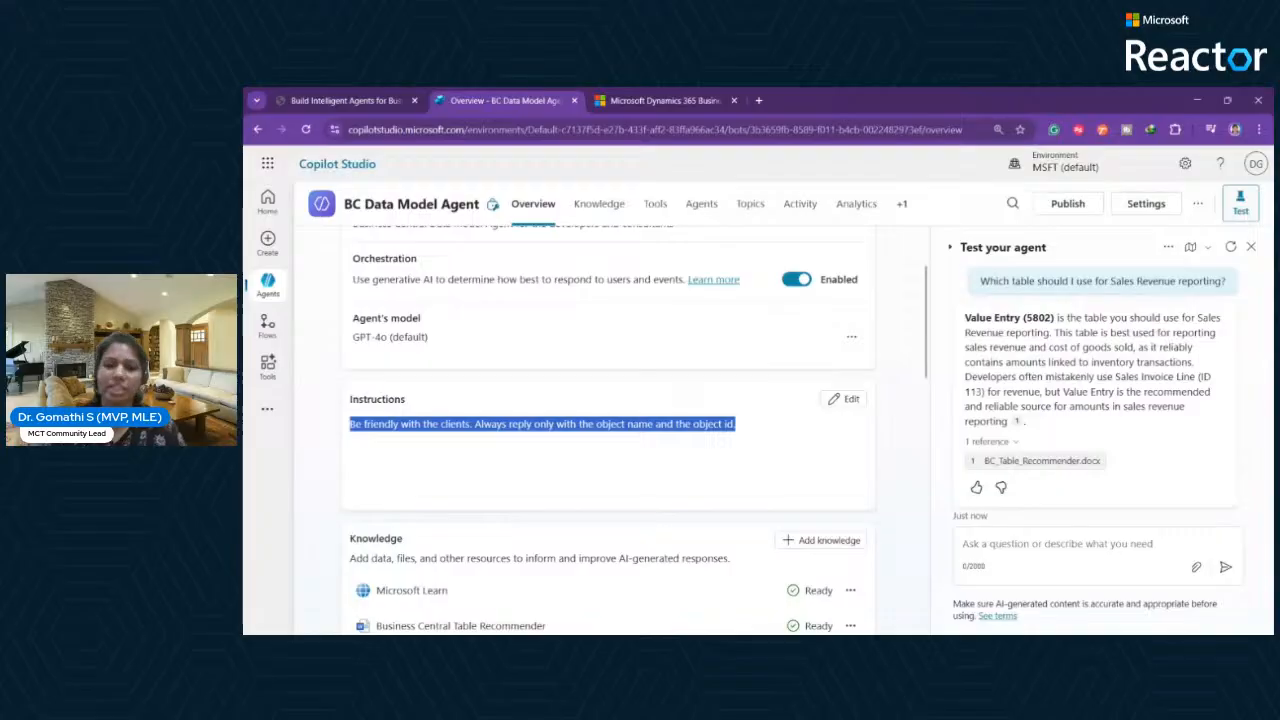
Publish the BC Data Model Agent to its connected channels.
key("alt+Tab")
key("alt+Tab")
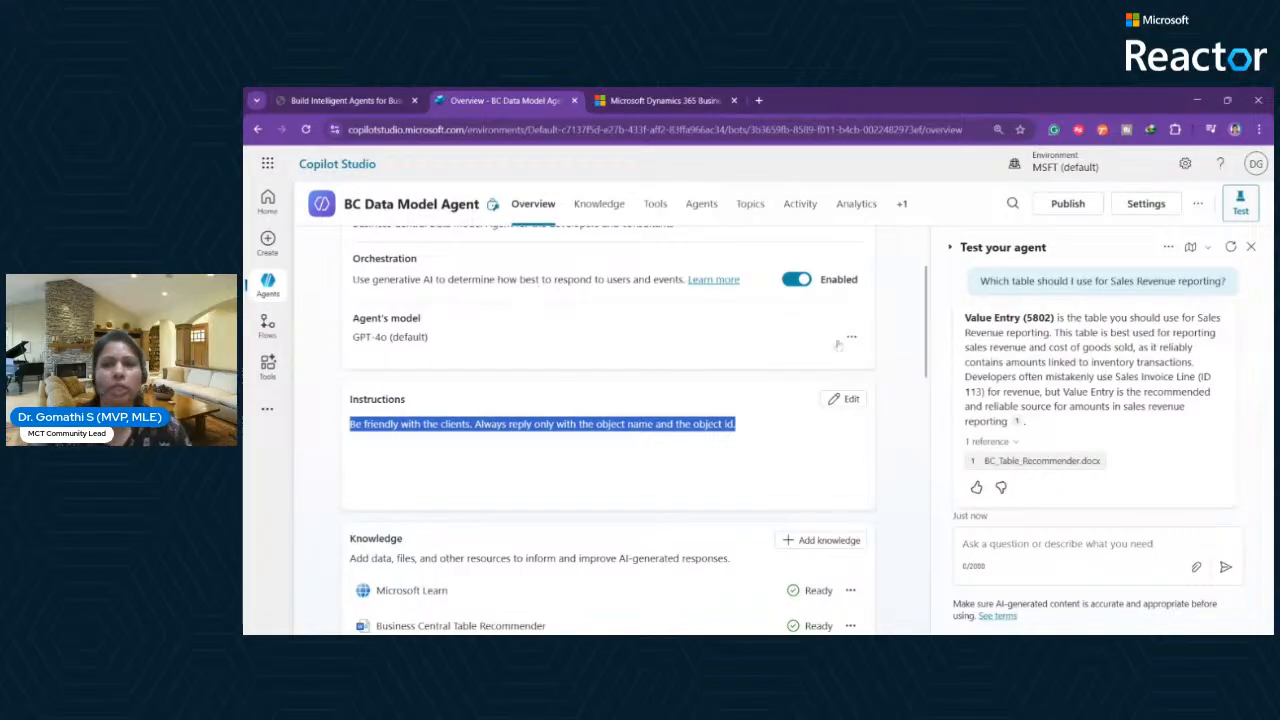
left_click(1064, 204)
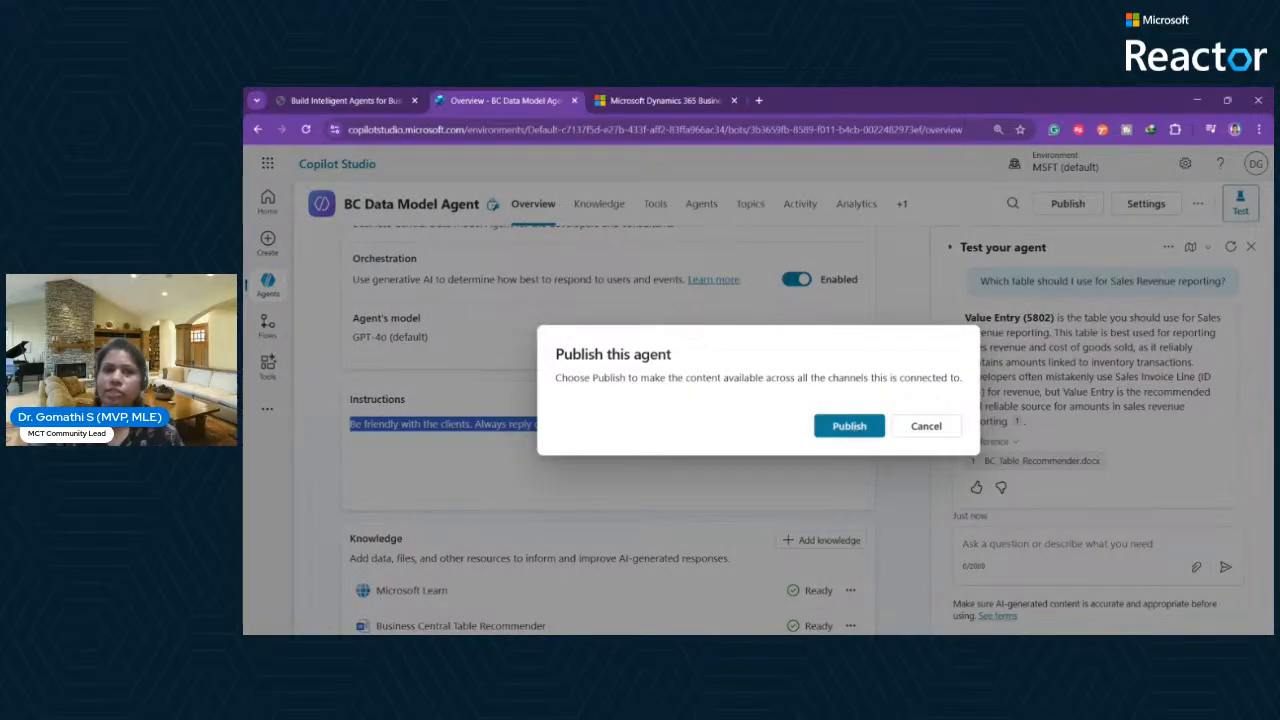
left_click(850, 427)
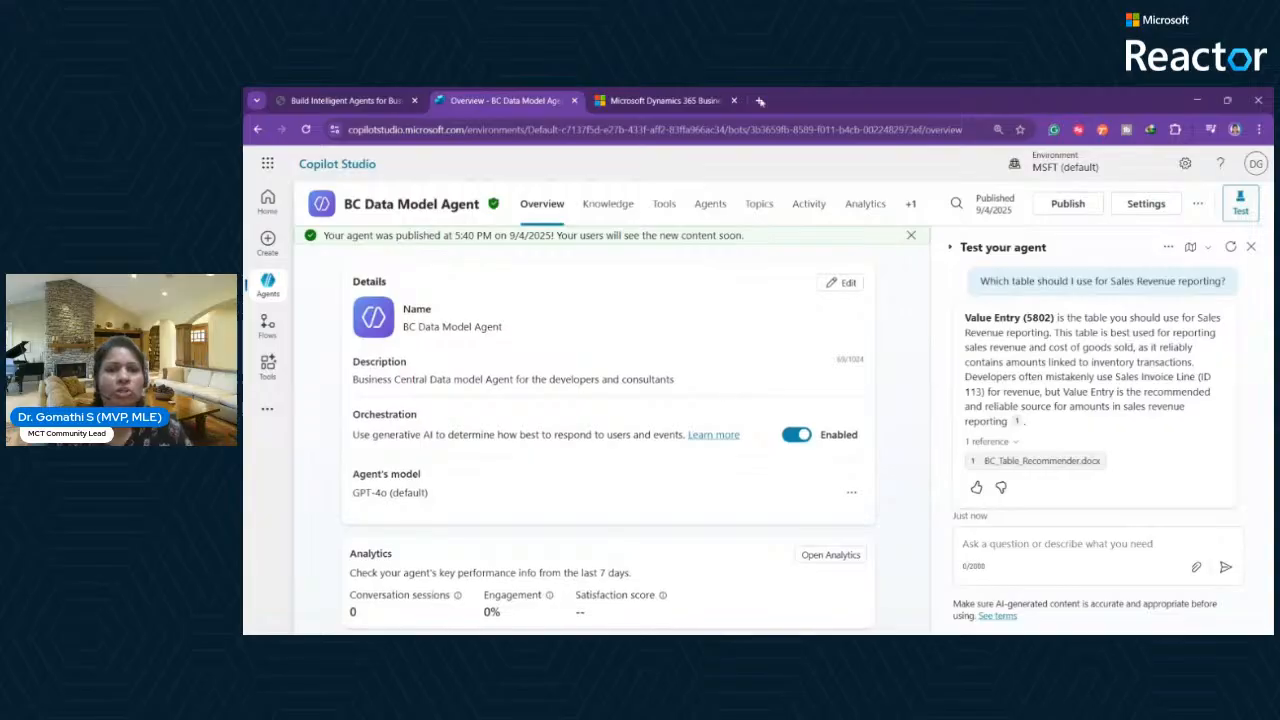
Open the agent's settings and review the Generative AI options for model, responses, knowledge, file processing and search.
left_click(1148, 207)
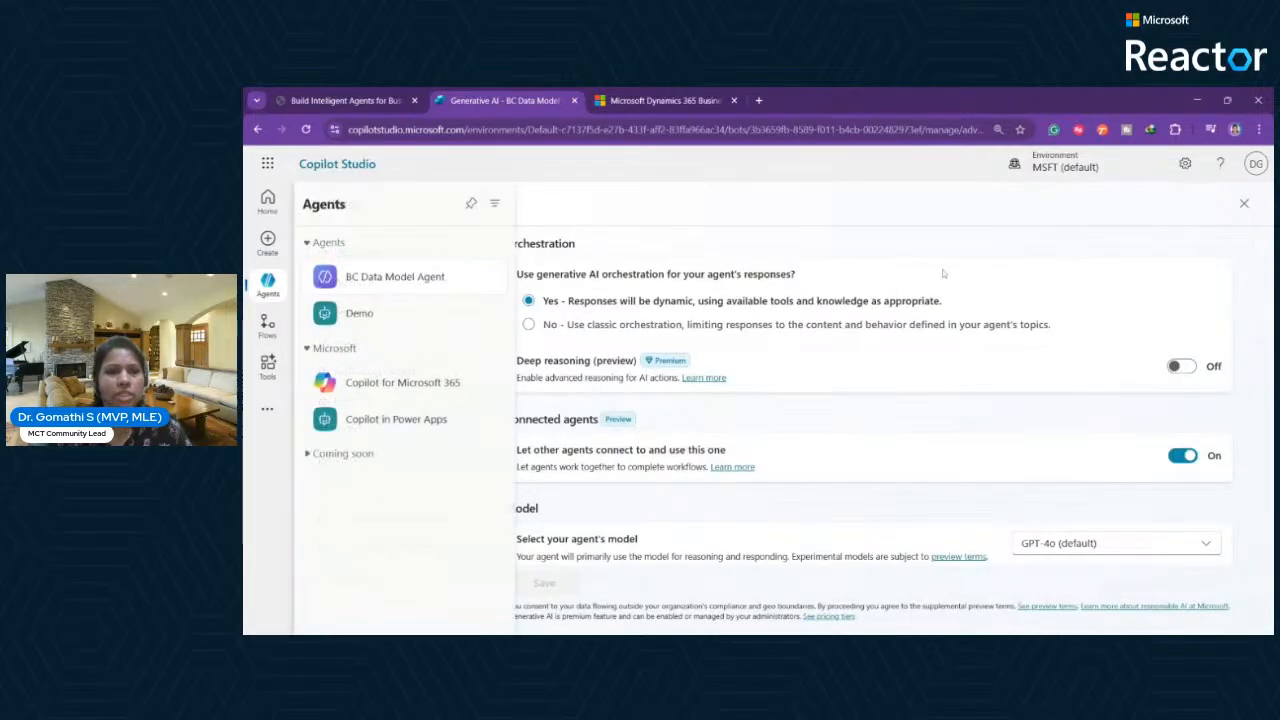
scroll(927, 355, "down", 2)
scroll(927, 355, "down", 5)
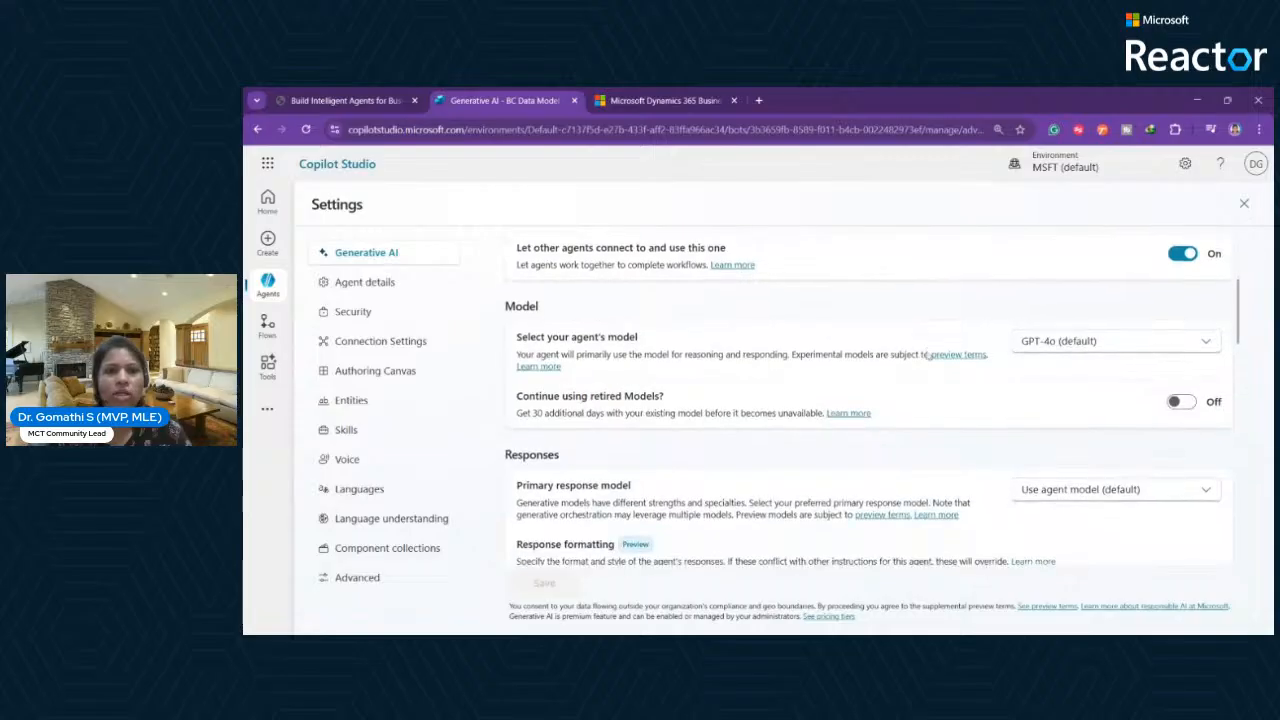
scroll(927, 355, "down", 6)
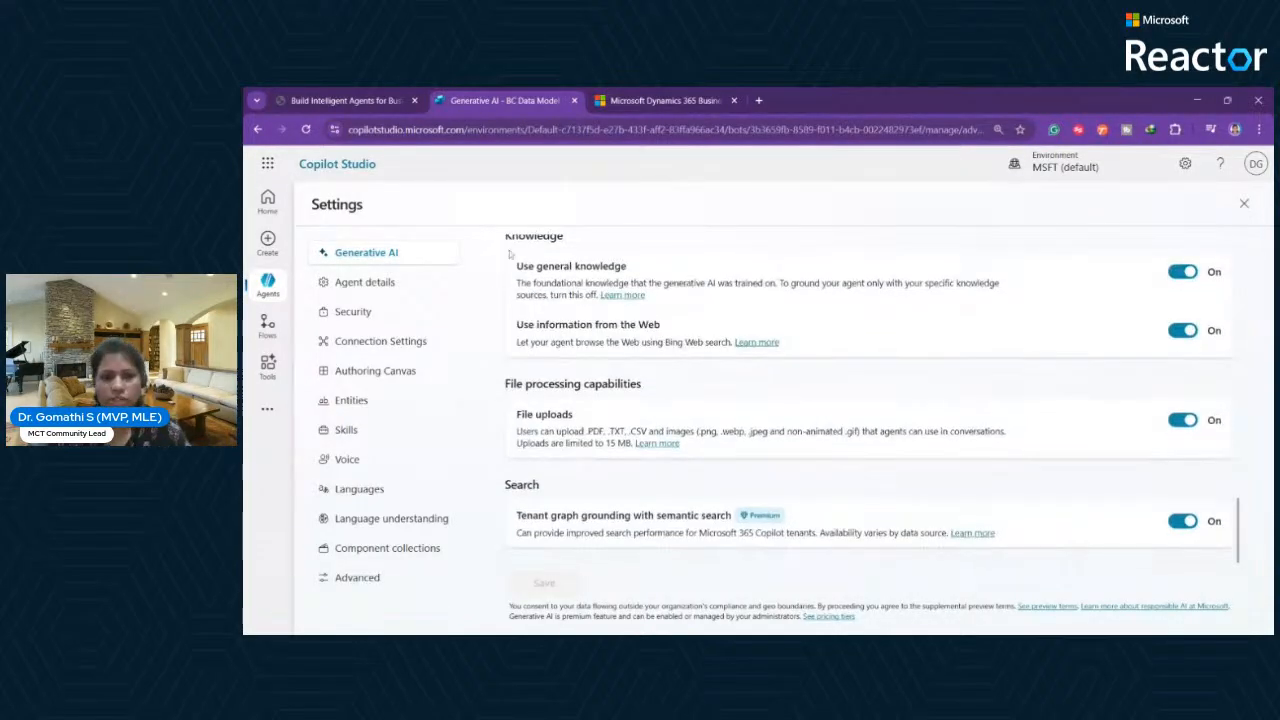
Open the agent's security settings and review the authentication options: No authentication, Authenticate with Microsoft and Authenticate manually.
left_click(343, 287)
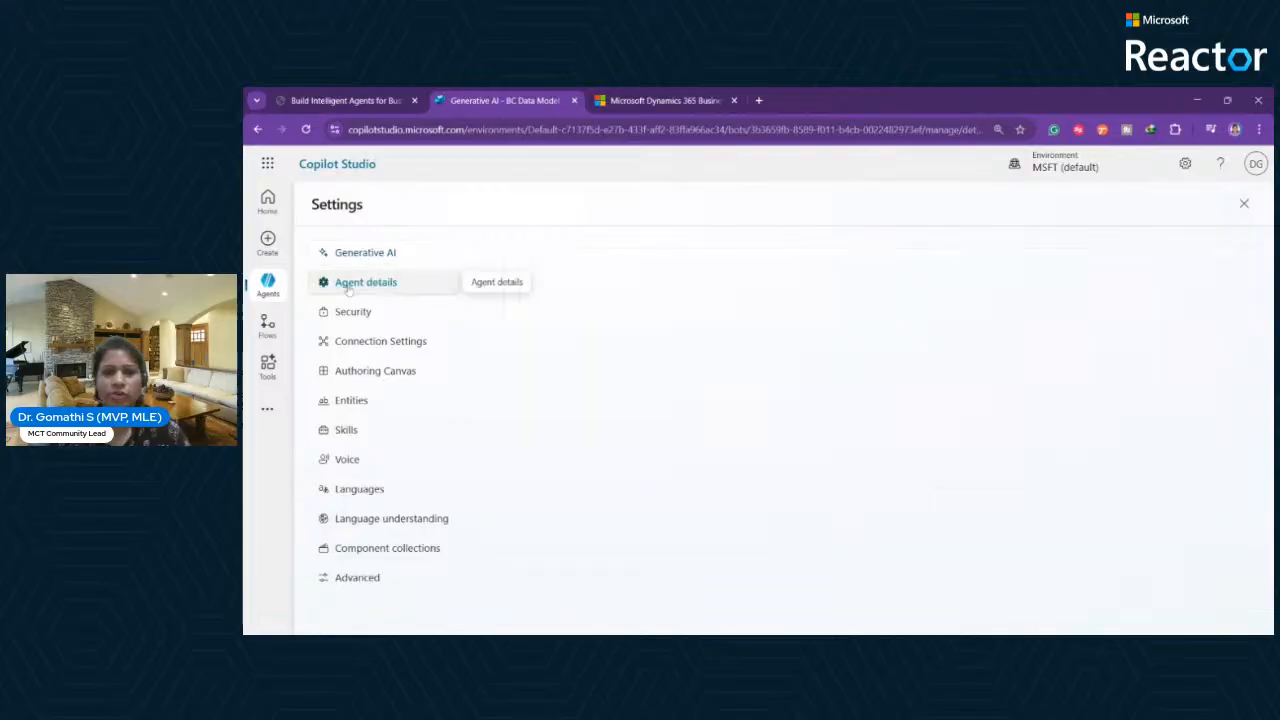
left_click(371, 315)
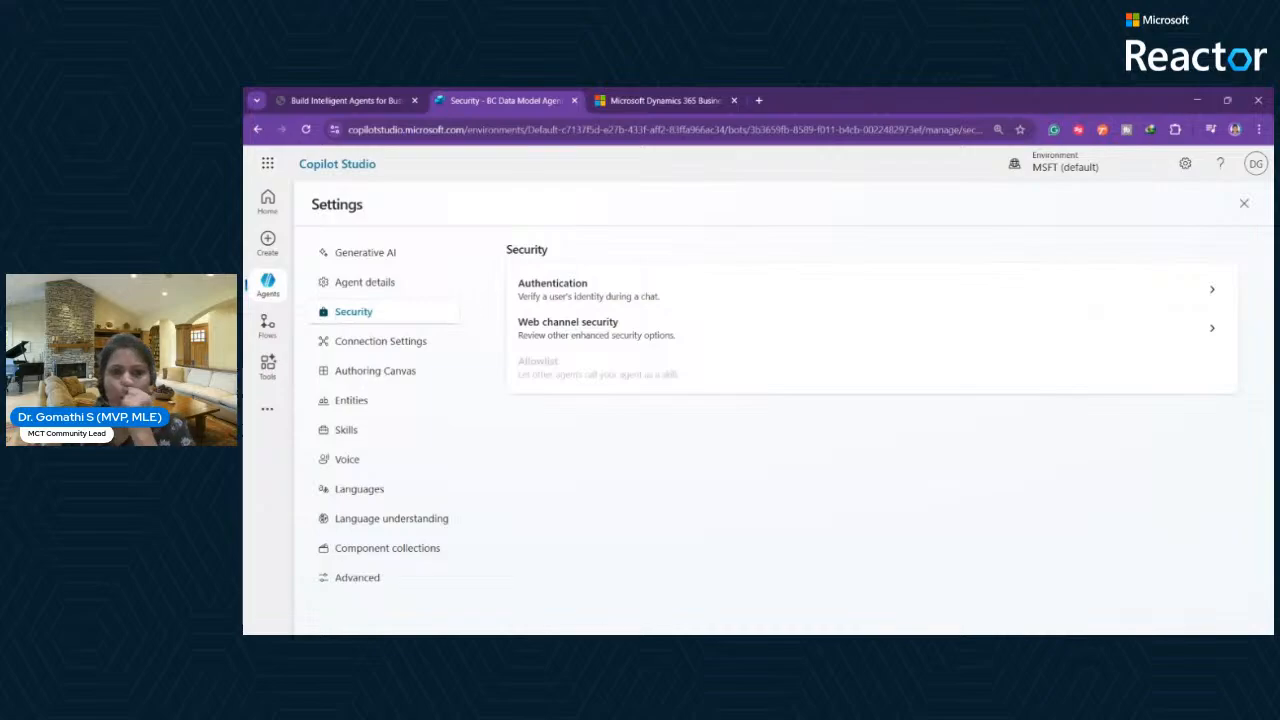
left_click(715, 300)
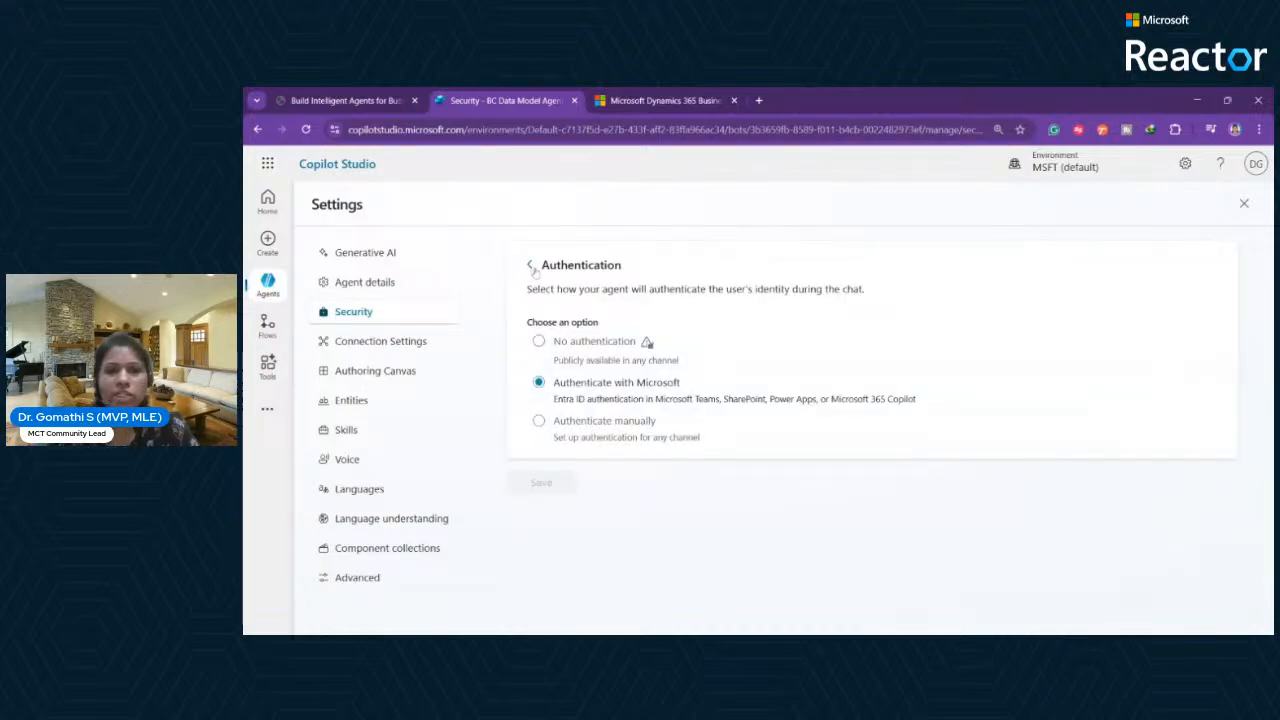
key("ctrl+plus")
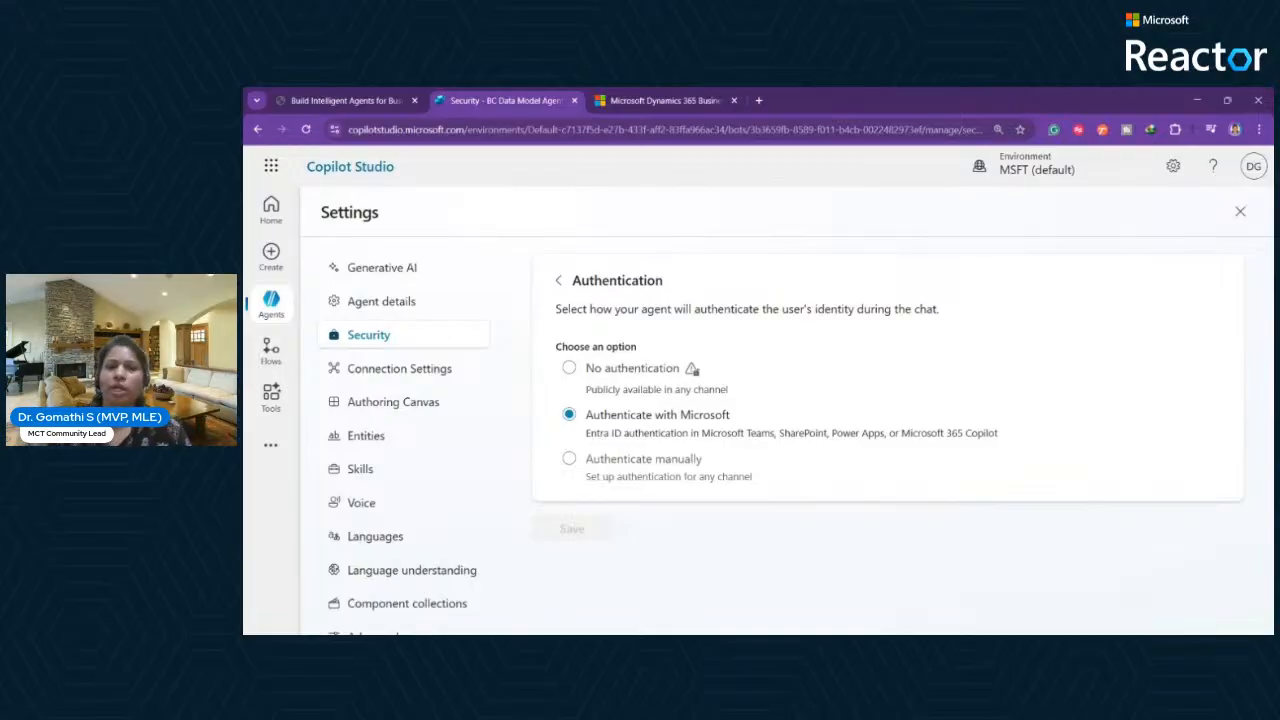
left_click_drag(586, 368, 711, 389)
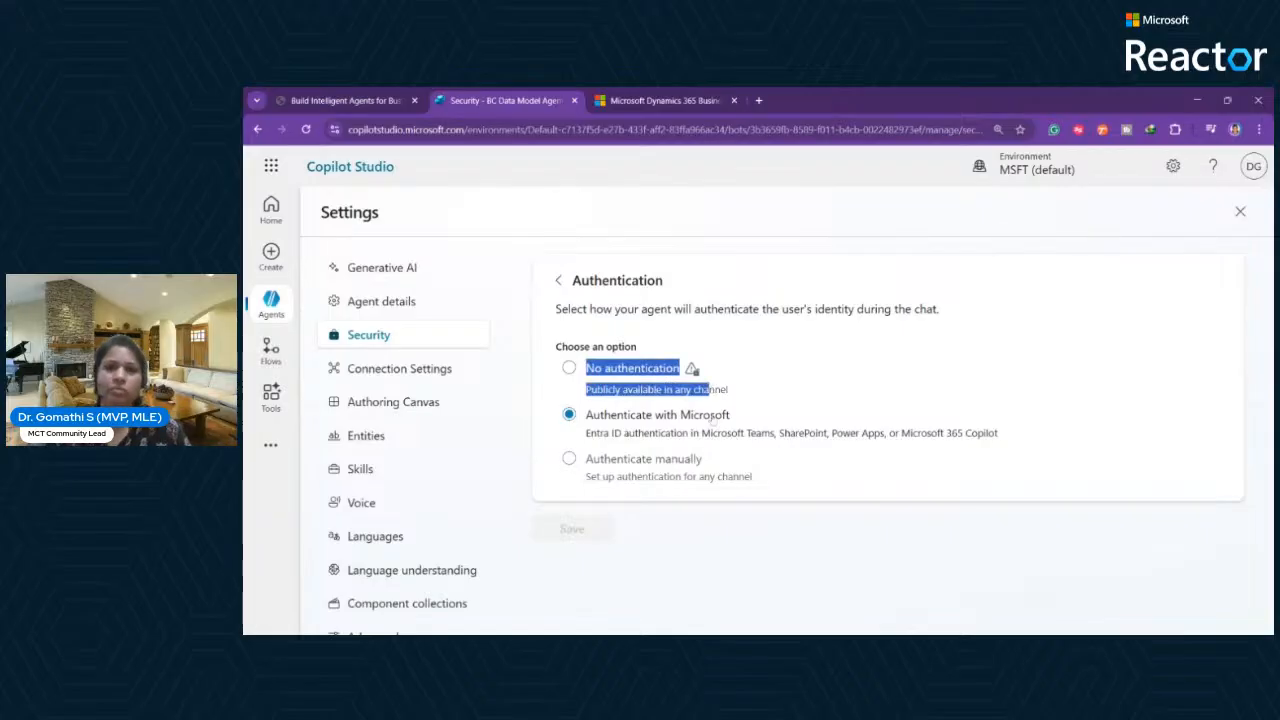
left_click(755, 381)
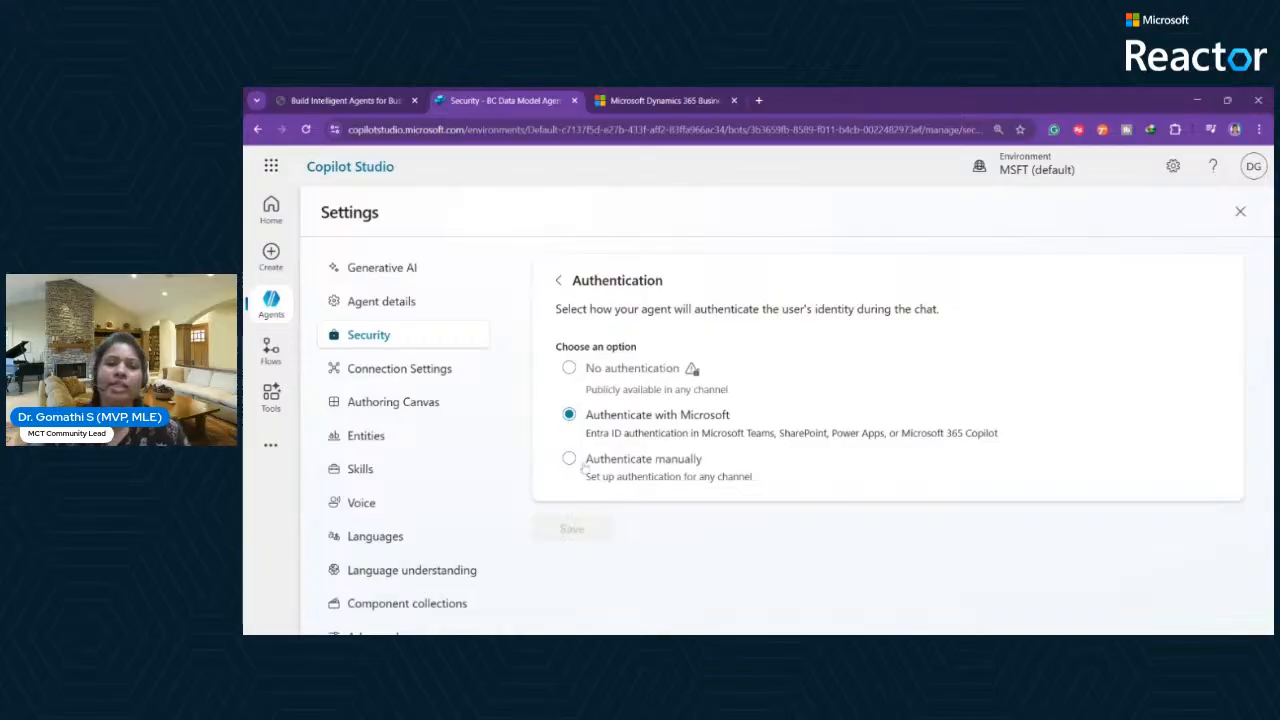
left_click_drag(586, 459, 702, 460)
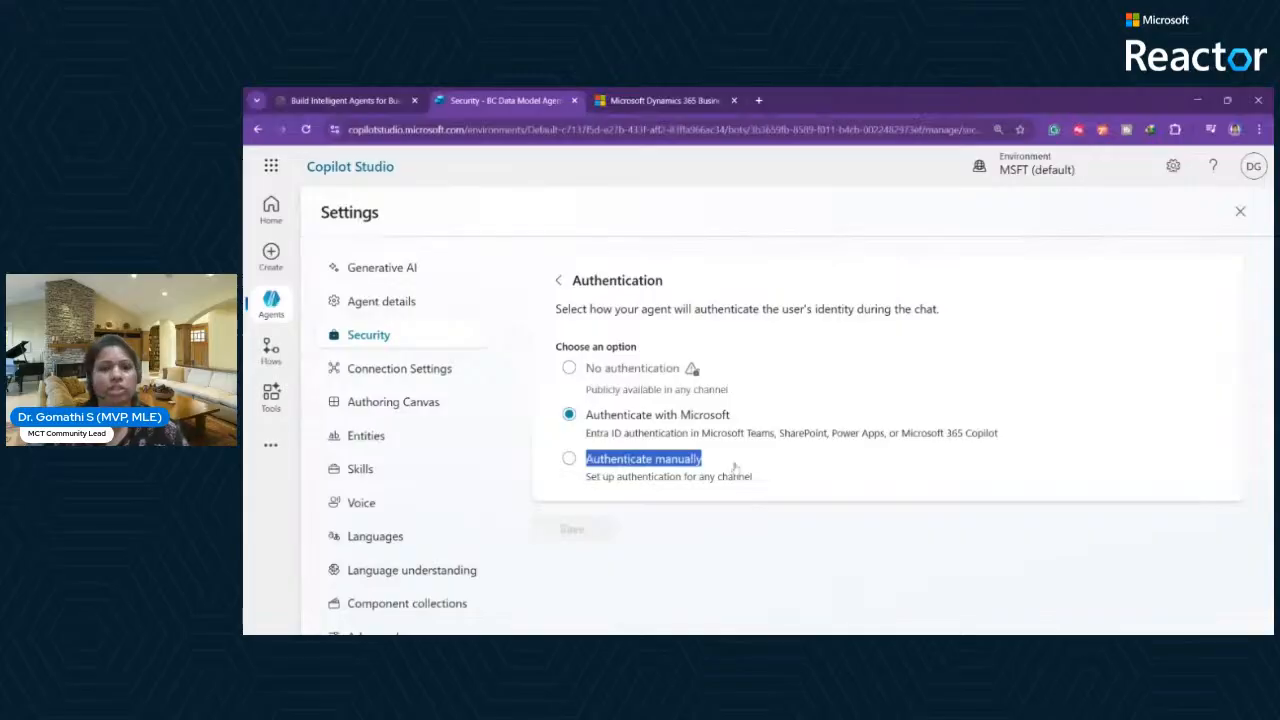
Set the agent's authentication to No authentication, review the consequences, save the configuration and close the settings.
left_click(569, 368)
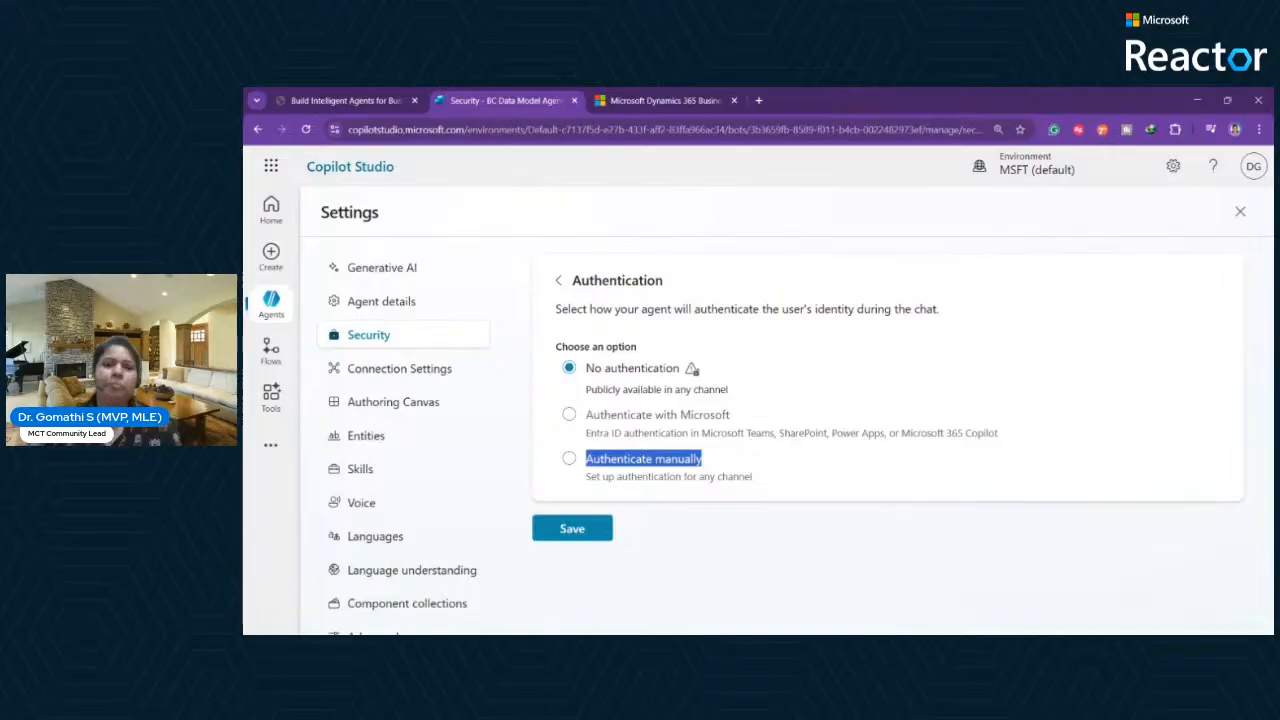
left_click(578, 531)
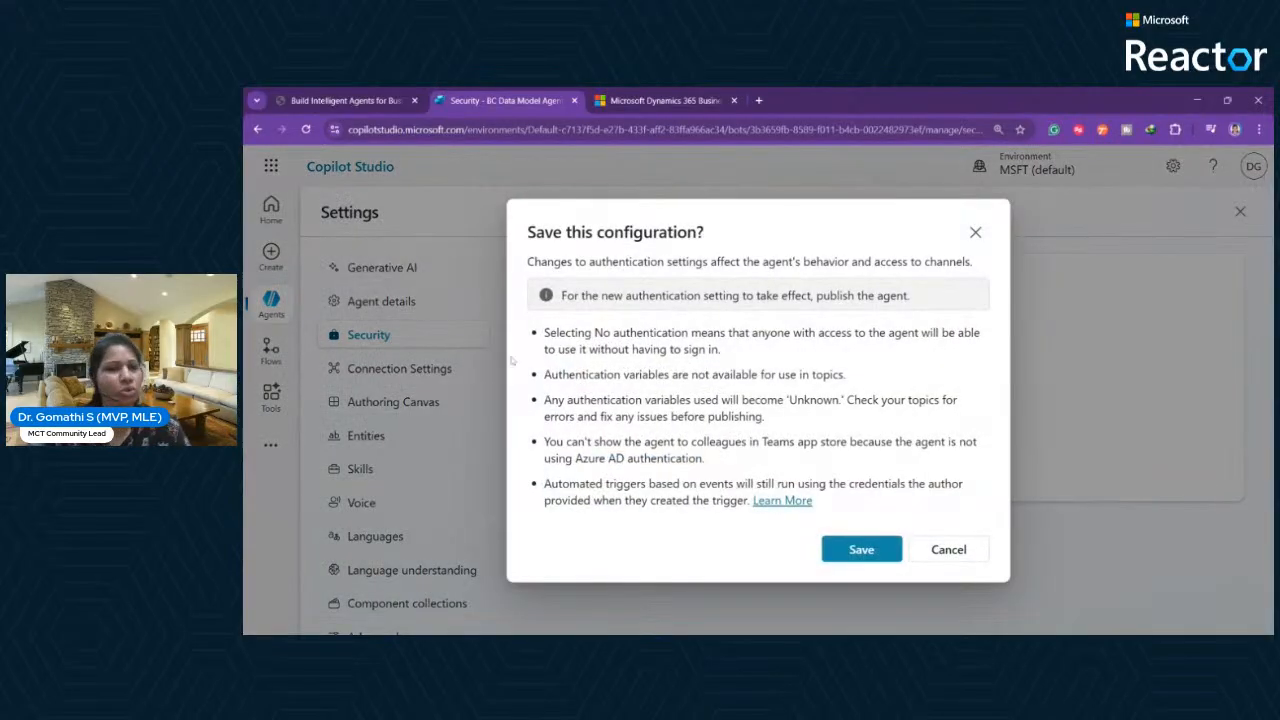
left_click_drag(543, 332, 938, 495)
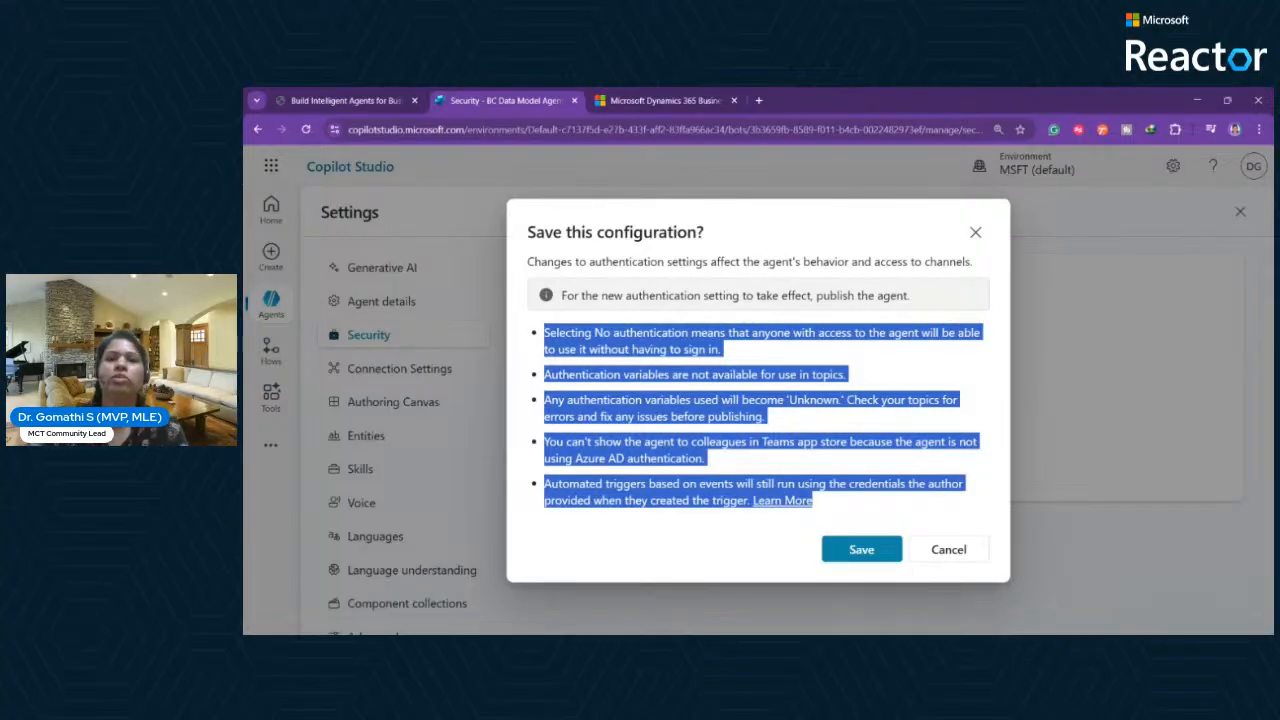
left_click(844, 552)
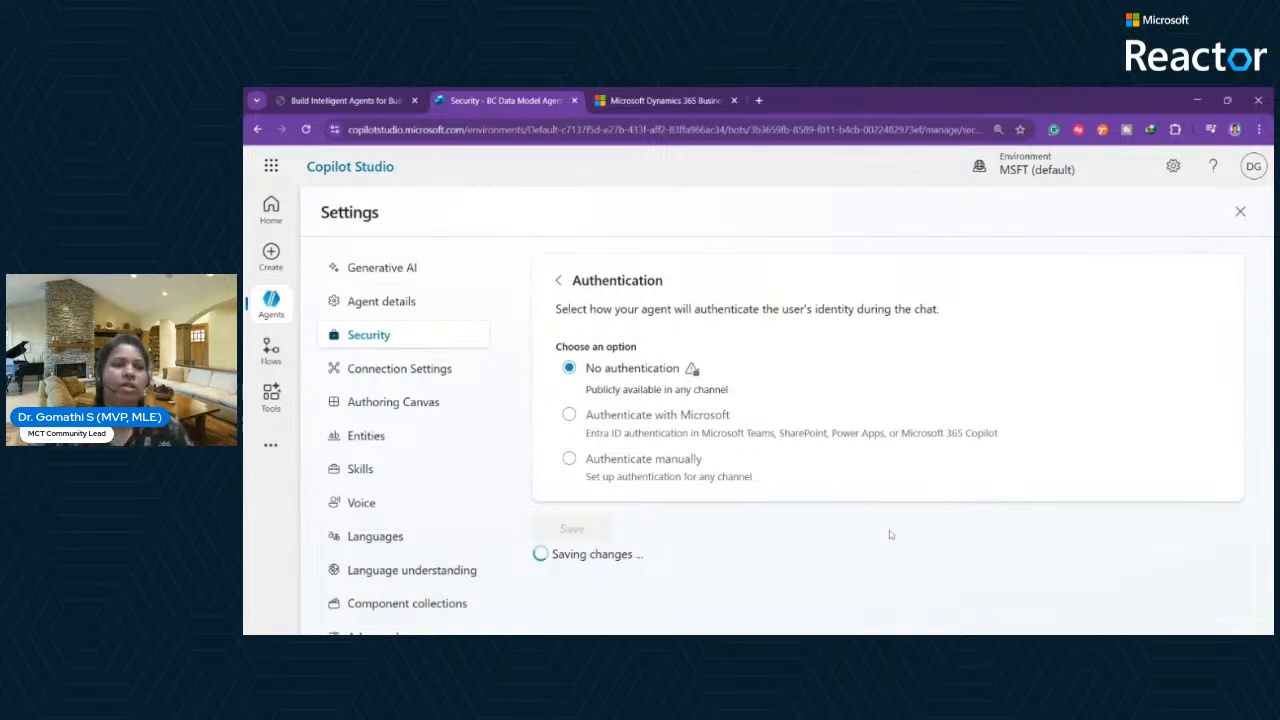
scroll(450, 400, "down", 1)
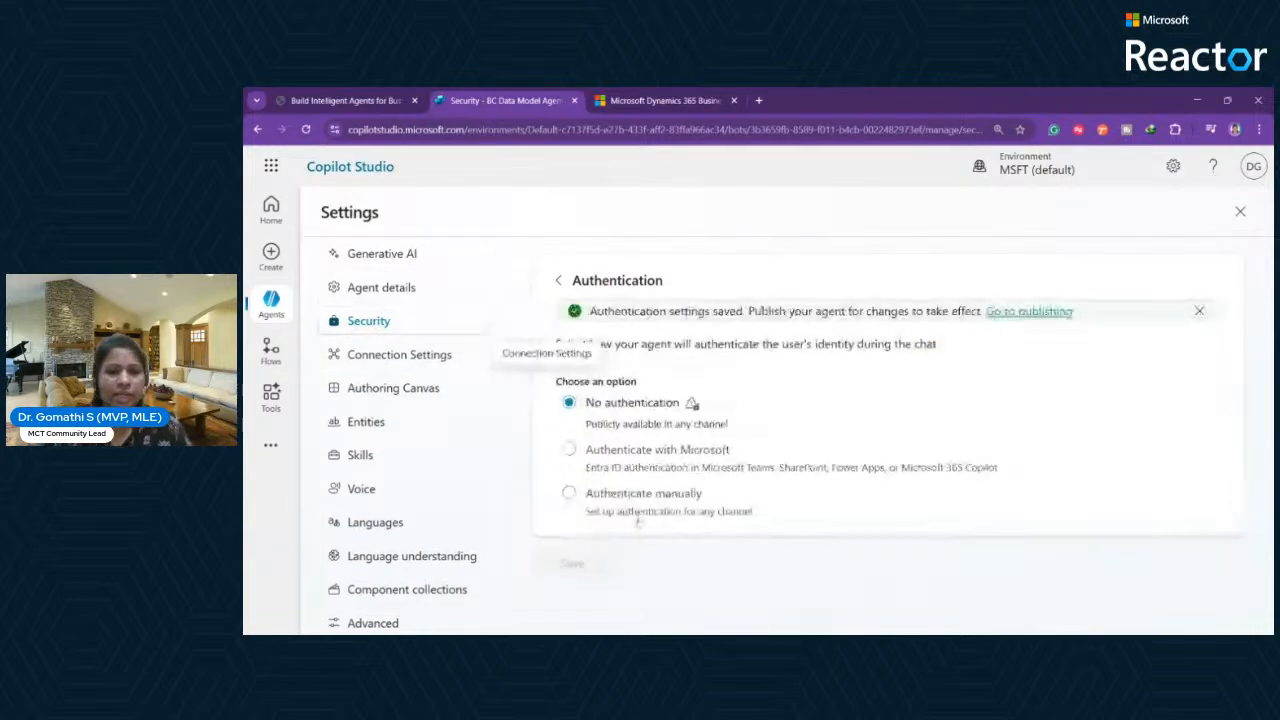
left_click(1240, 211)
Go to the agent's channels, check the draft agent status and open the Demo website setup.
left_click(714, 214)
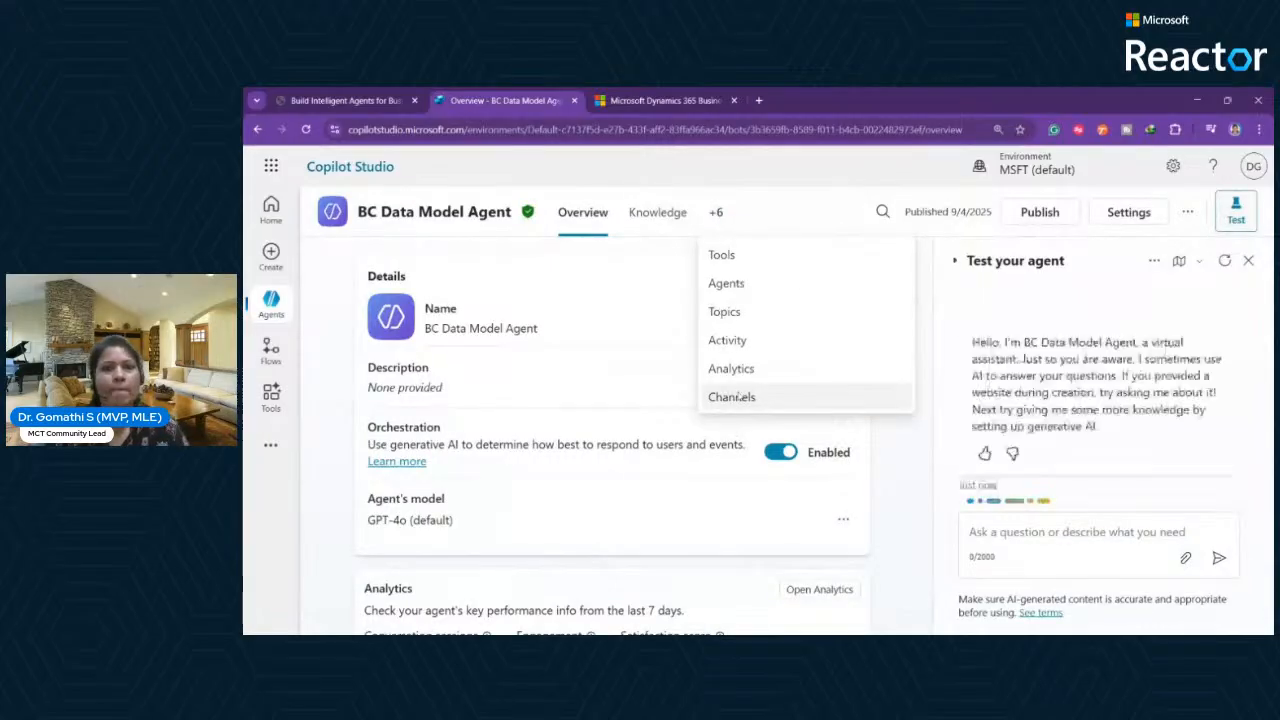
key("ctrl+minus")
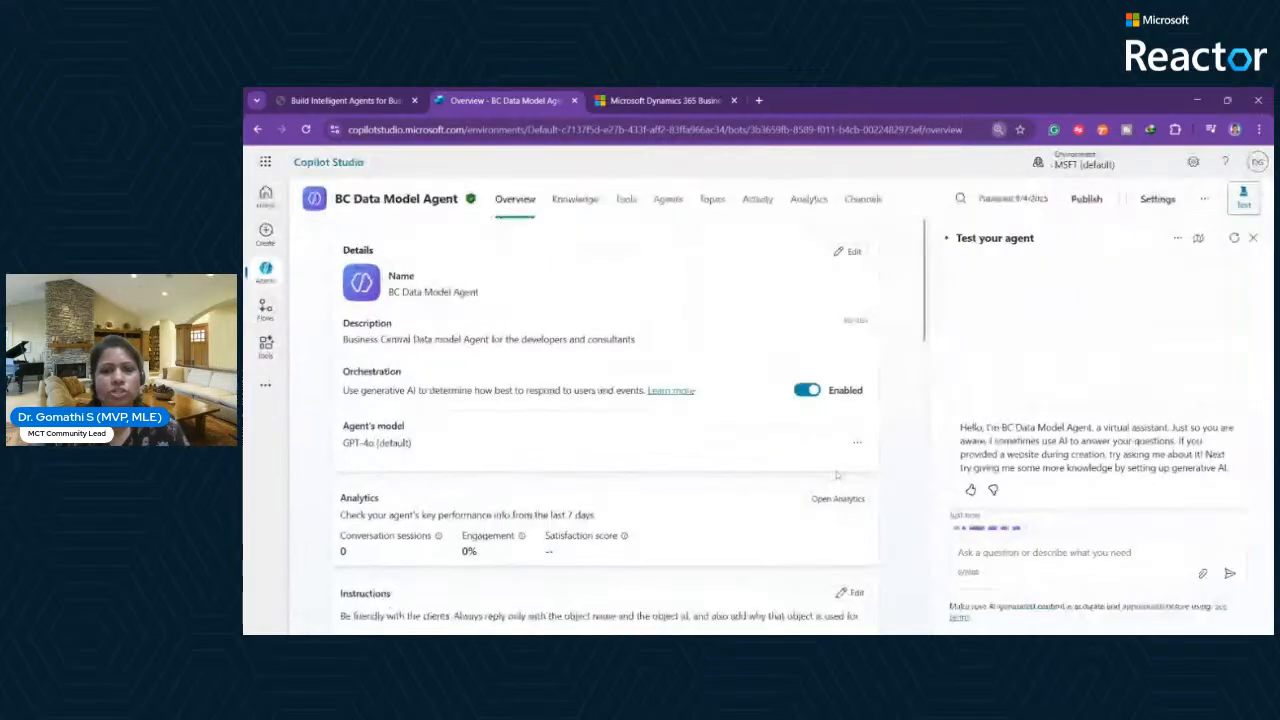
left_click(866, 200)
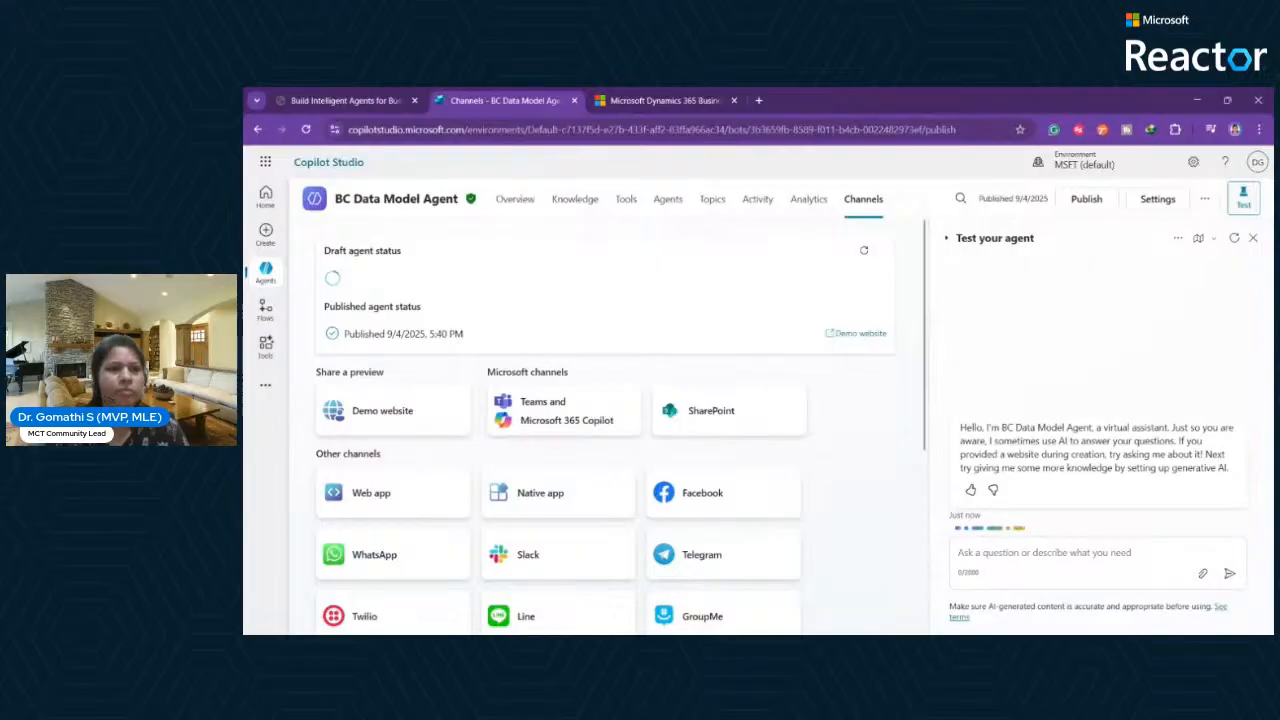
mouse_move(266, 271)
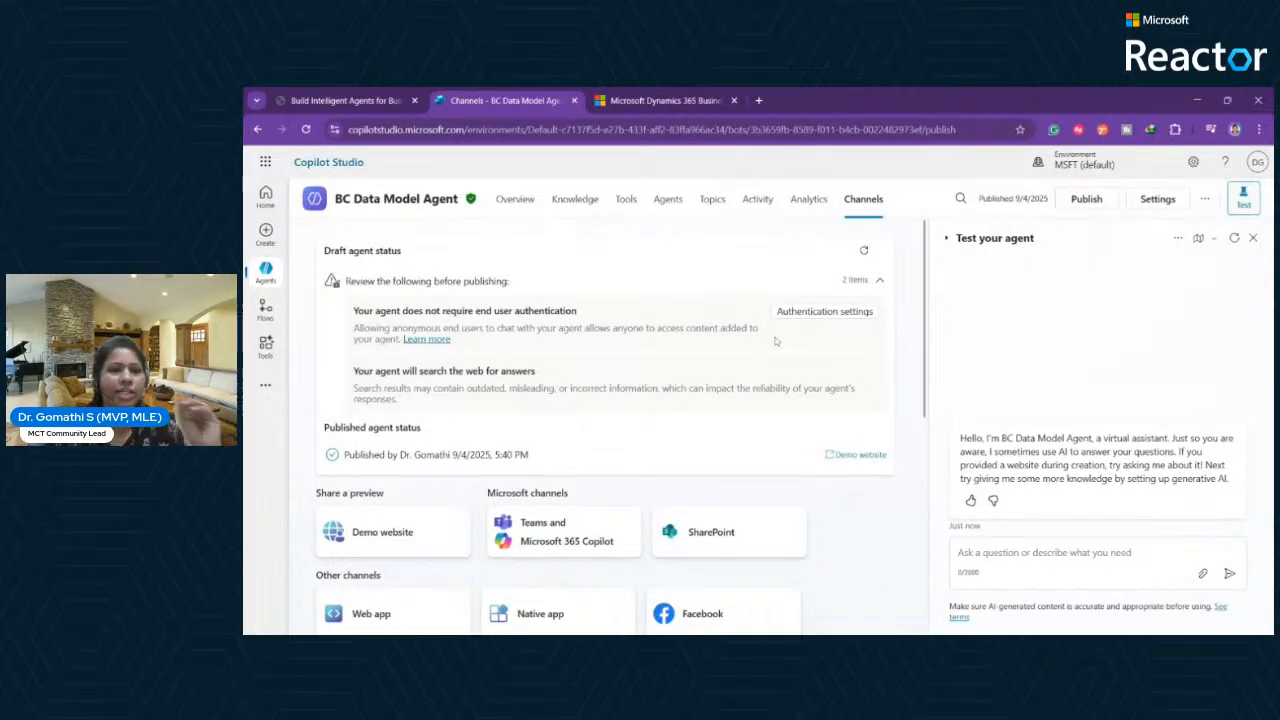
scroll(730, 530, "down", 2)
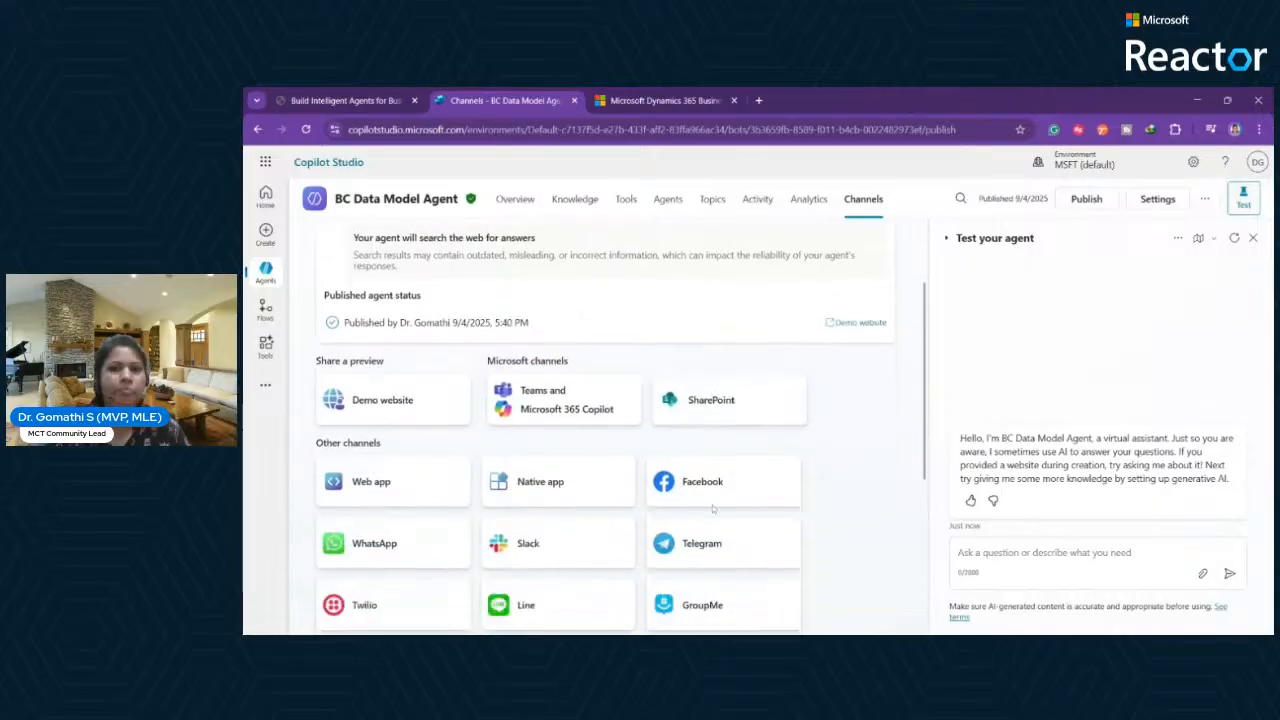
left_click(362, 410)
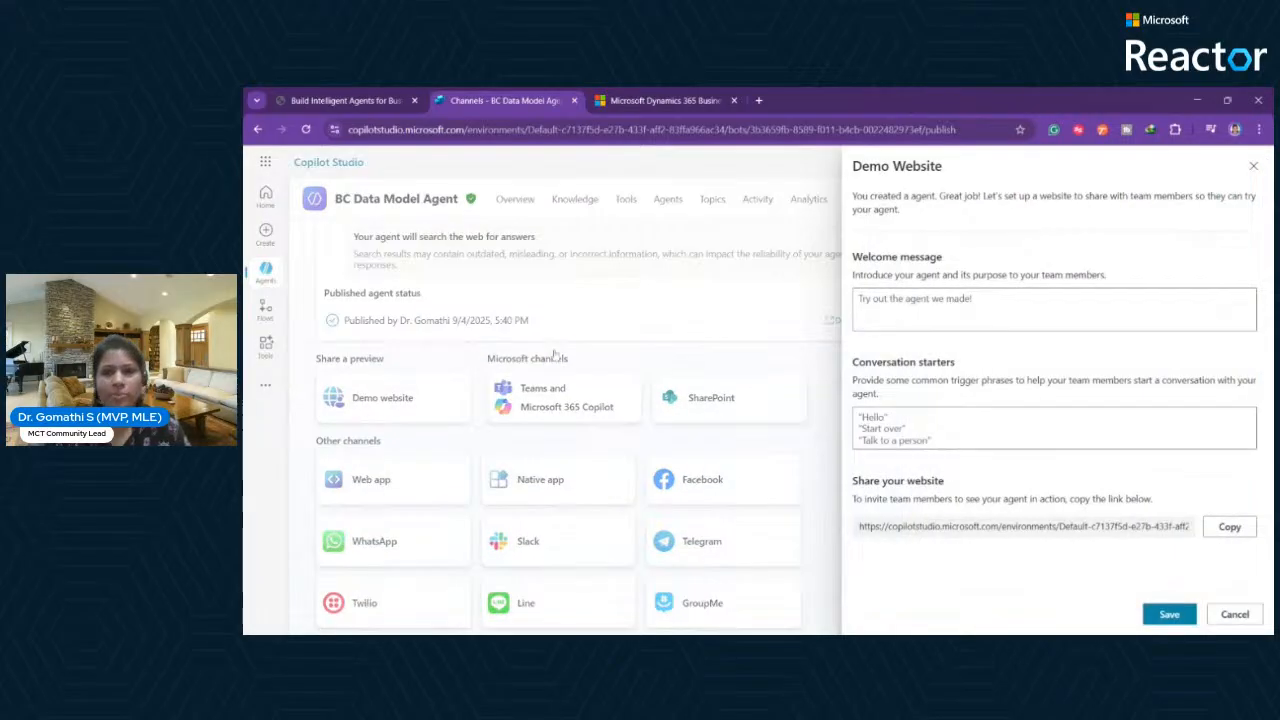
Enter the Demo website welcome message "Are you confused with the data models in BC? Try our agent...".
left_click(1053, 309)
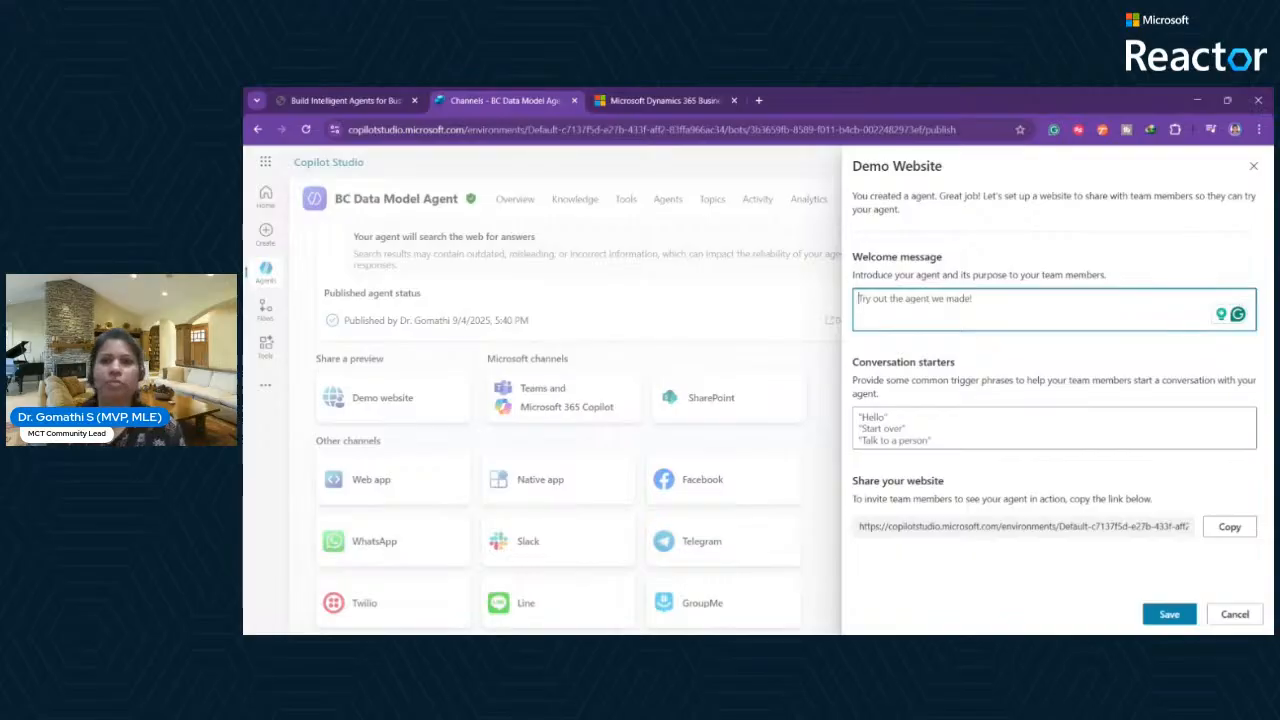
left_click_drag(846, 253, 957, 276)
left_click(960, 303)
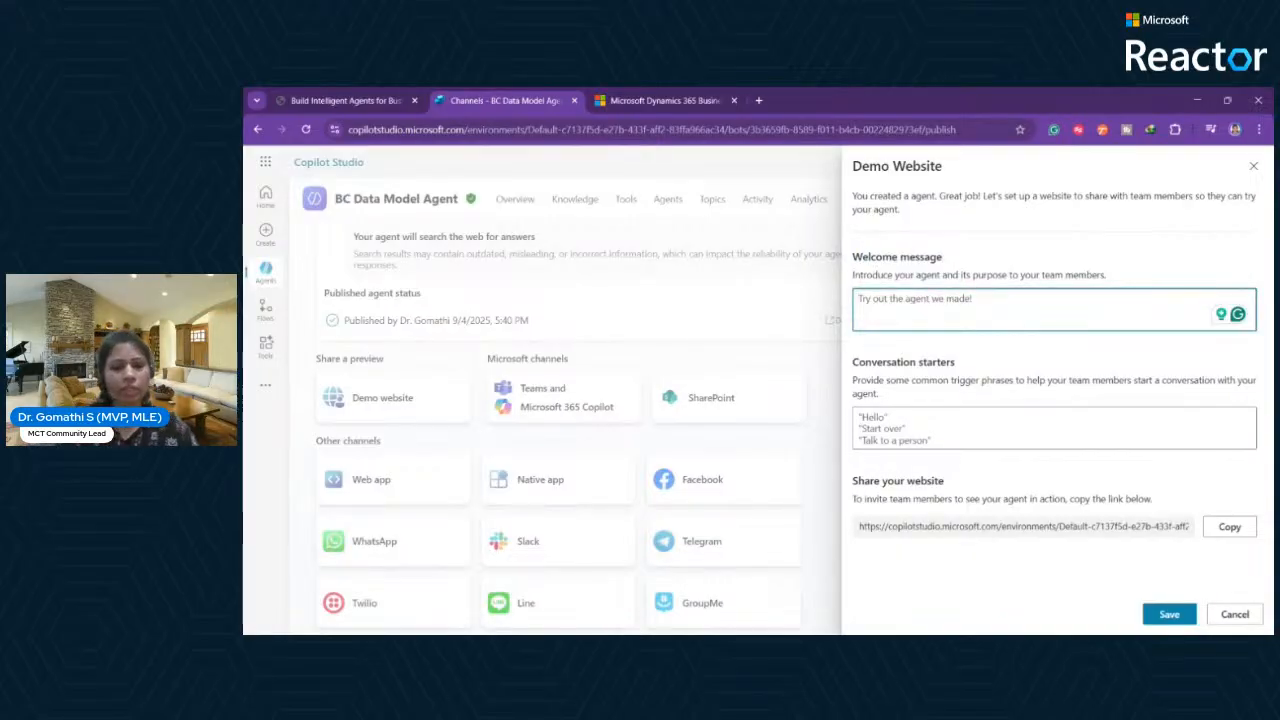
type("Are")
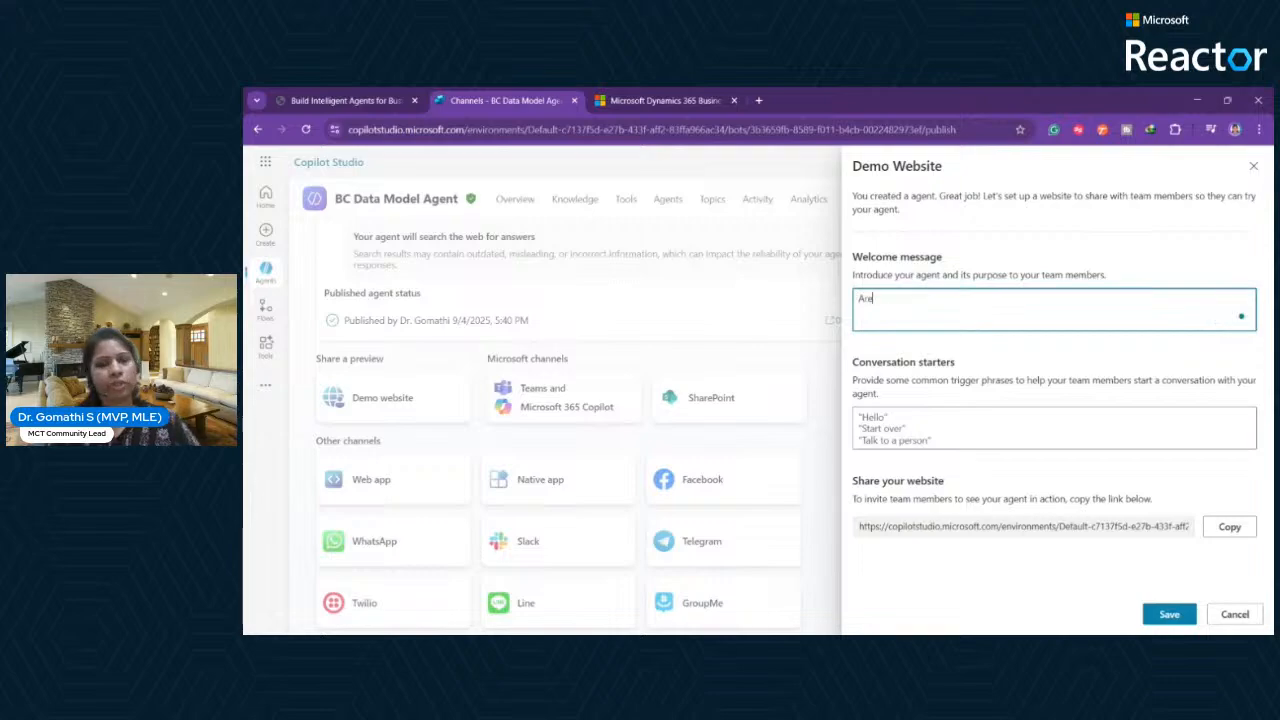
type(" you confused ")
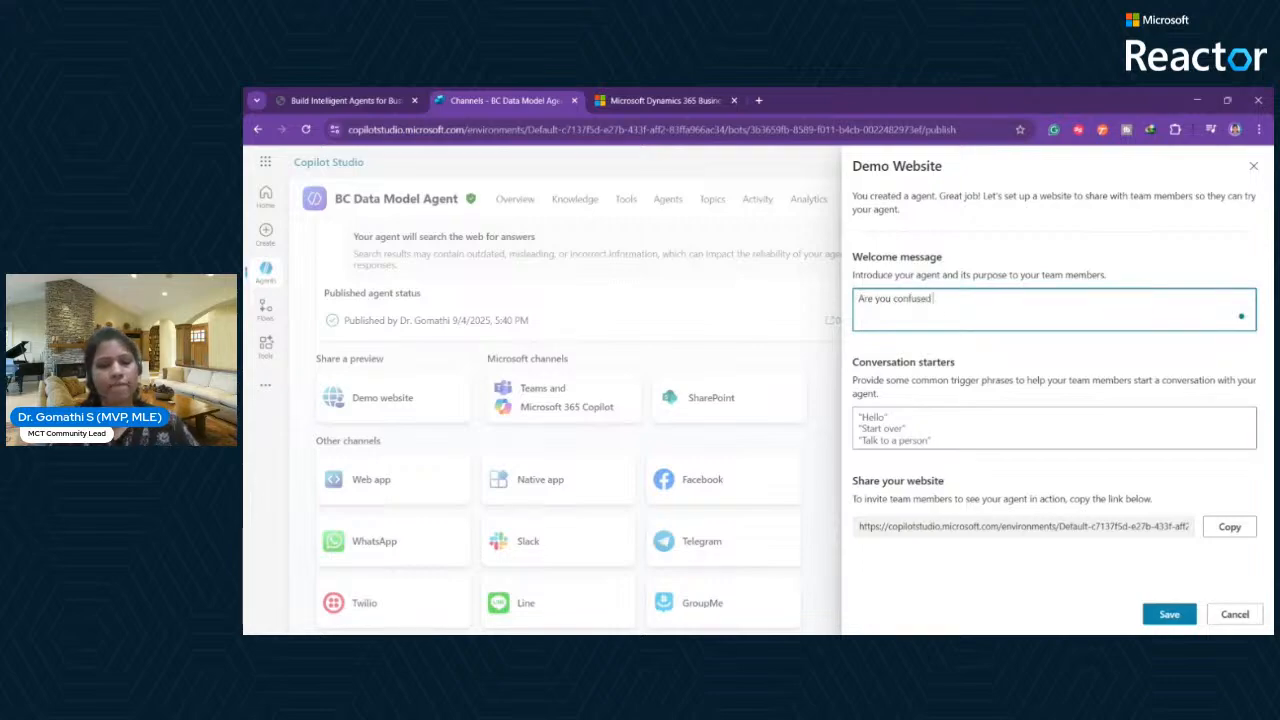
type("with the data ")
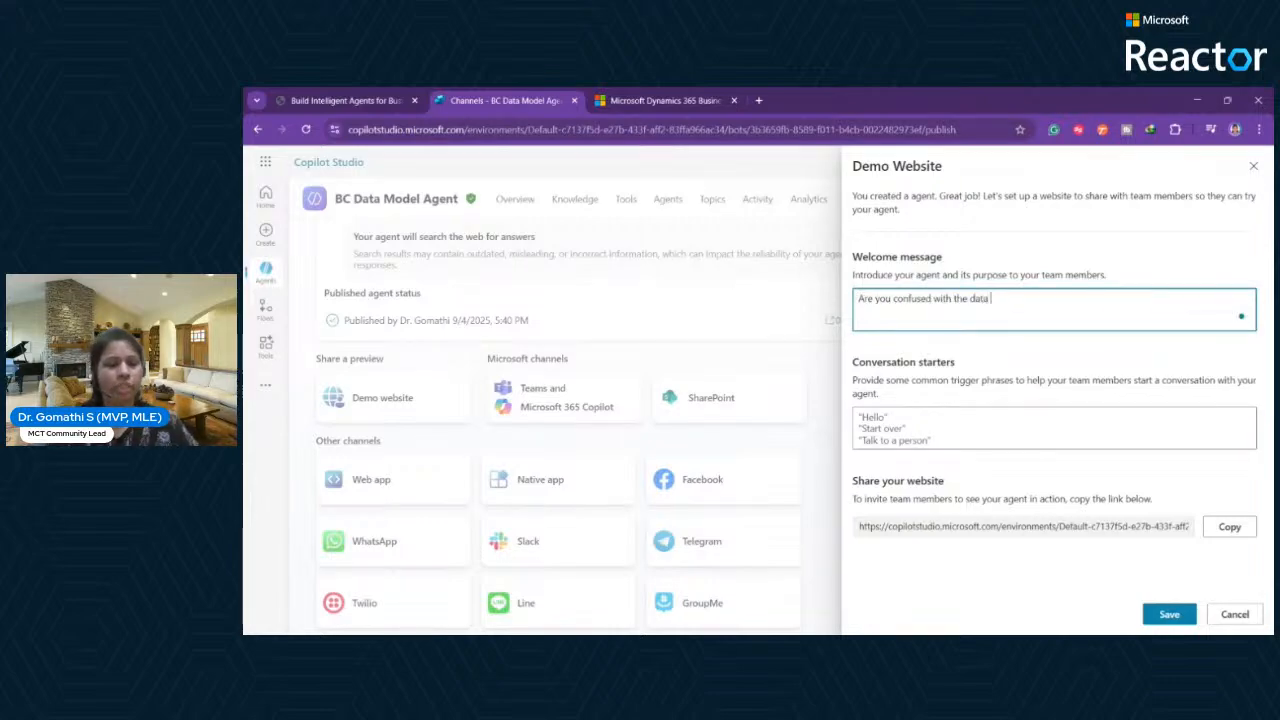
type("models in")
key("BackSpace")
key("BackSpace")
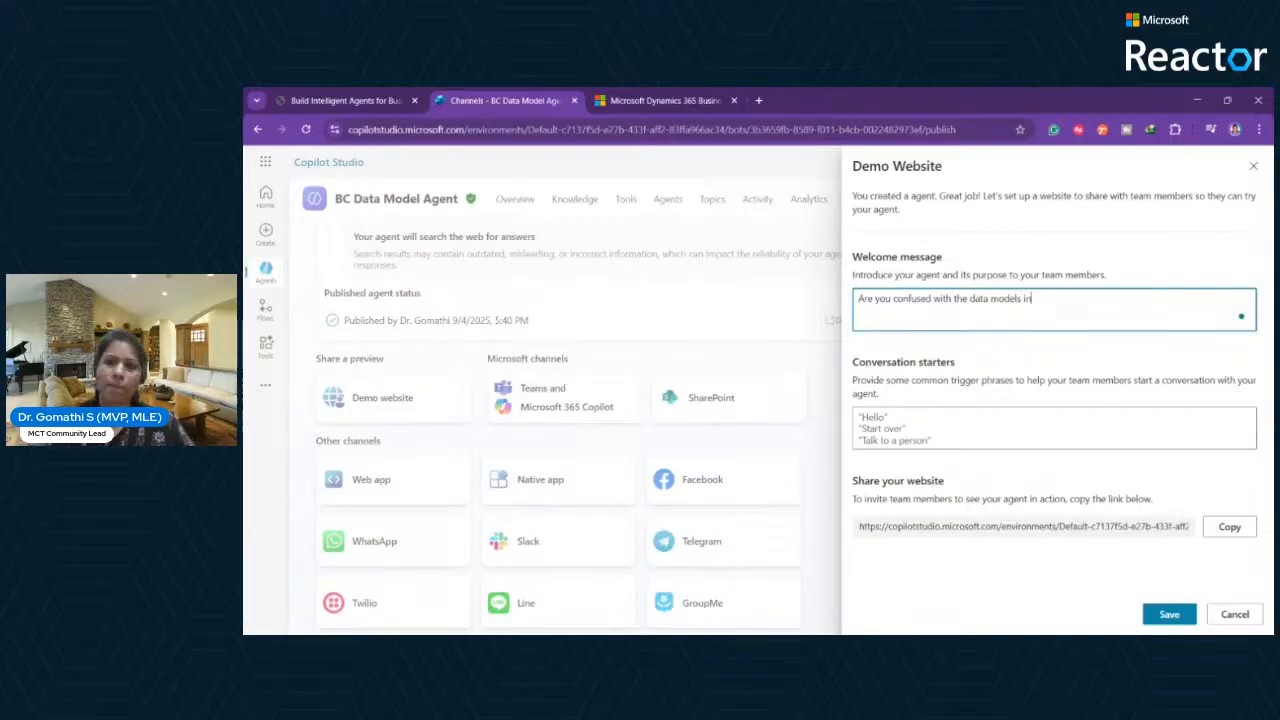
type("in BC? Tr")
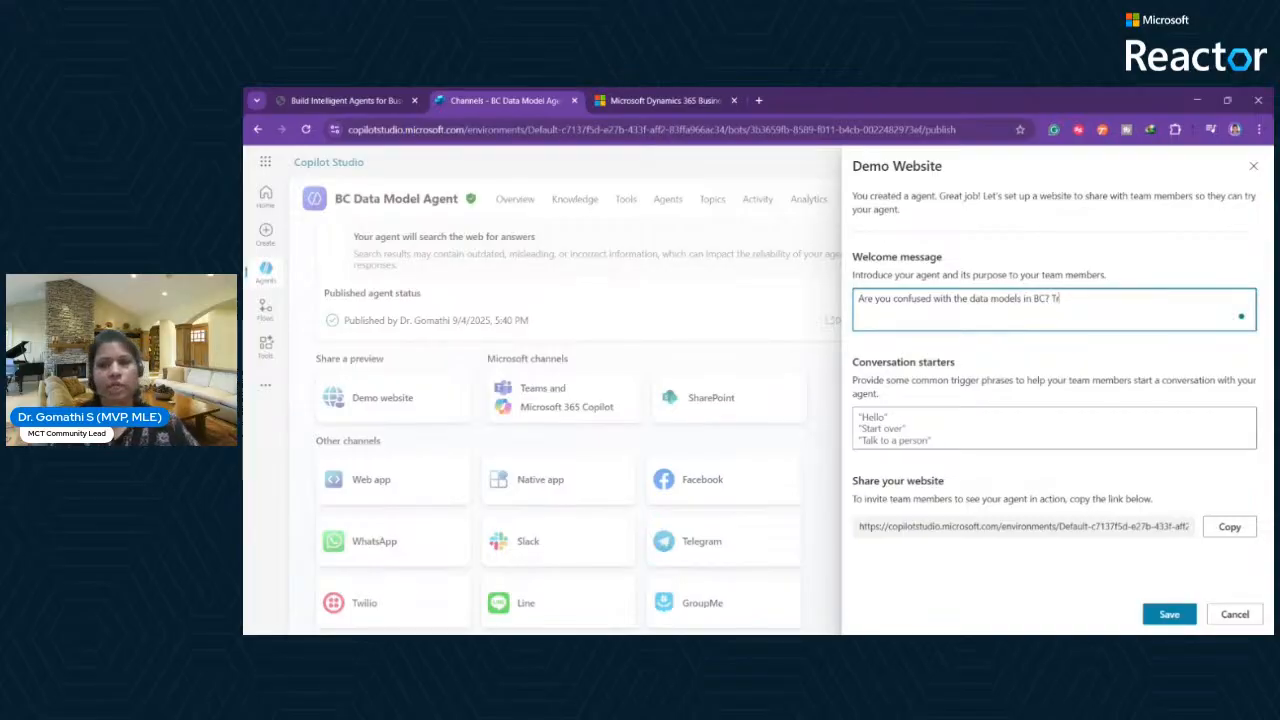
type("y our ")
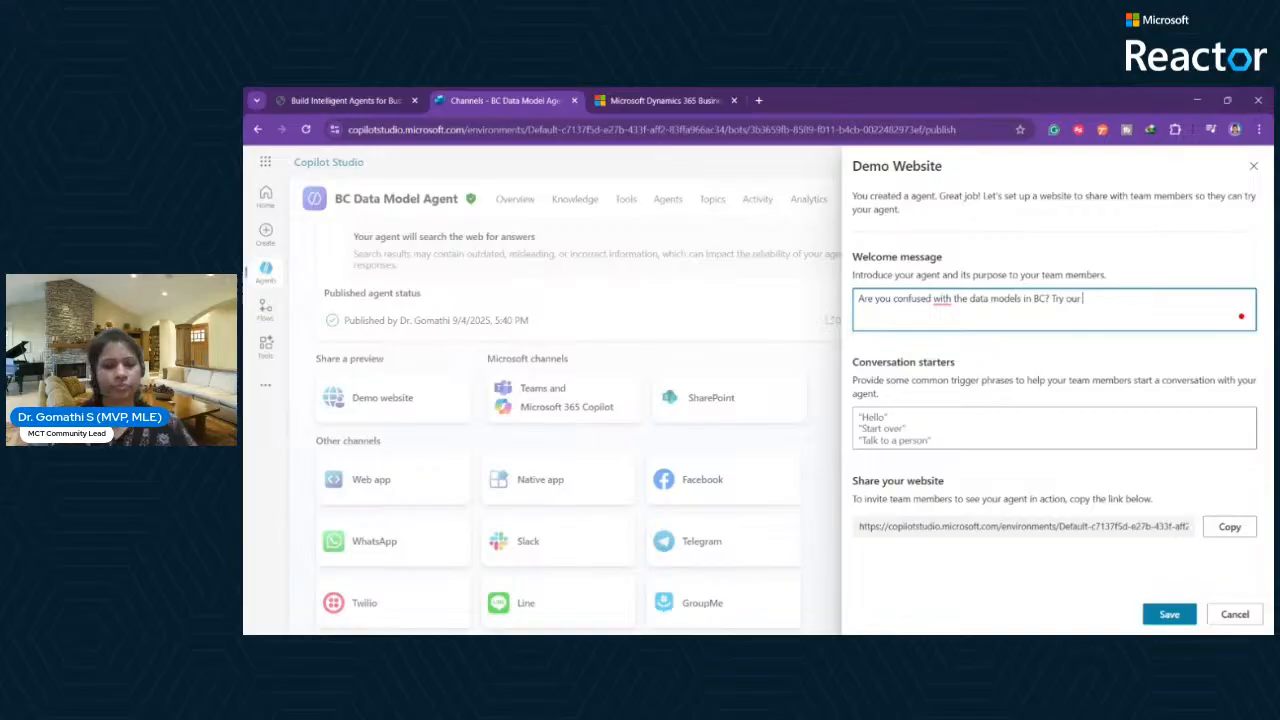
type("agent")
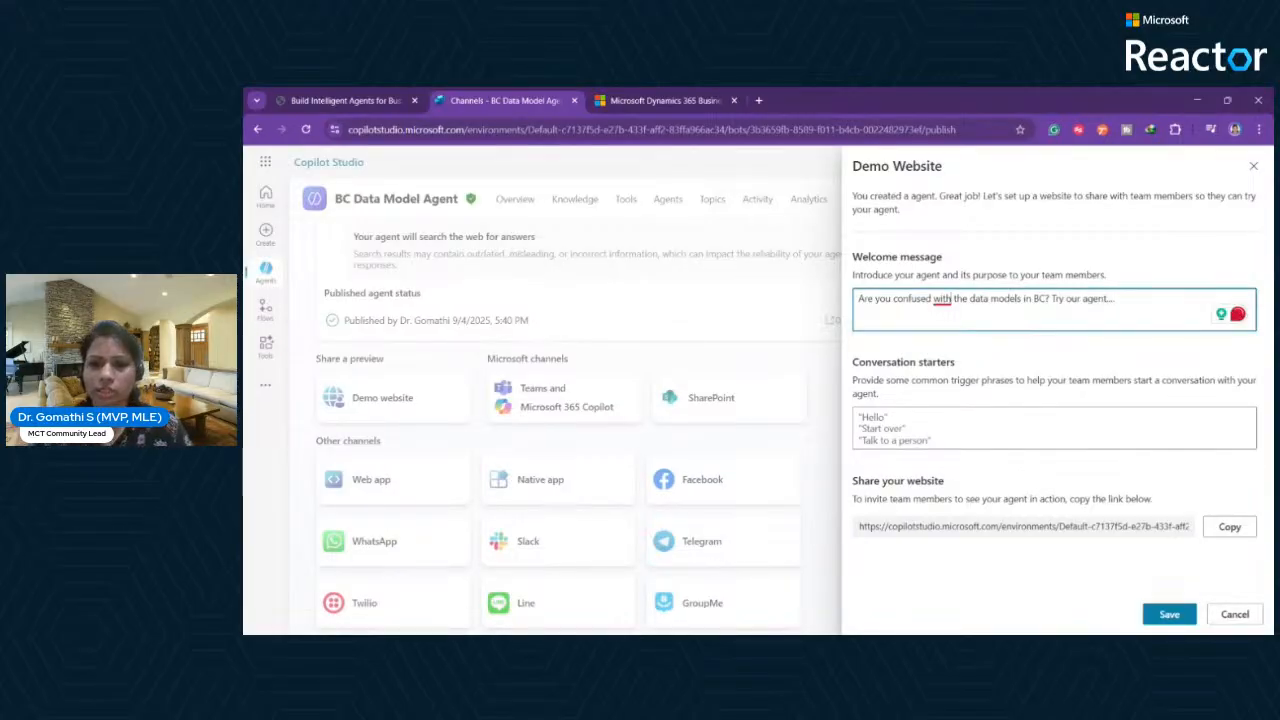
Correct "with" to "about" in the welcome message and put "Try our agent..." on its own line.
left_click(942, 298)
left_click(900, 351)
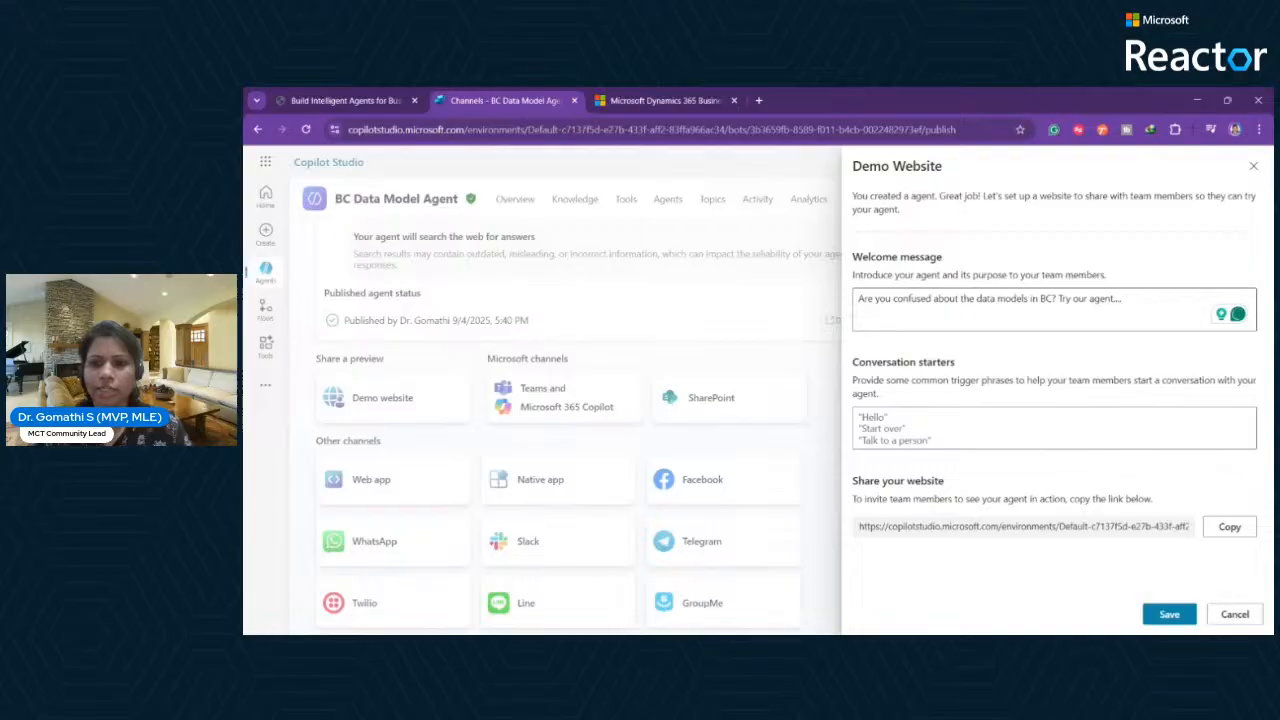
left_click(1058, 298)
key("Return")
key("Tab")
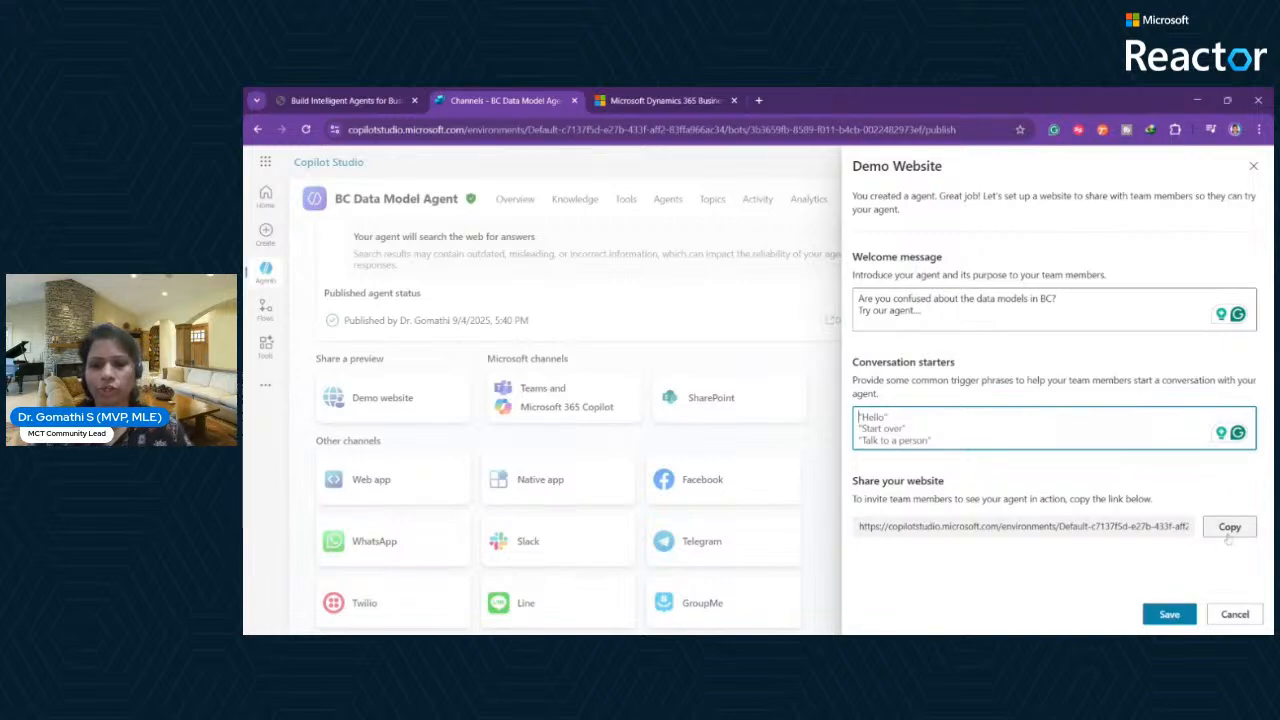
Copy the demo website's sharing link and save the Demo website channel.
left_click_drag(857, 481, 1153, 499)
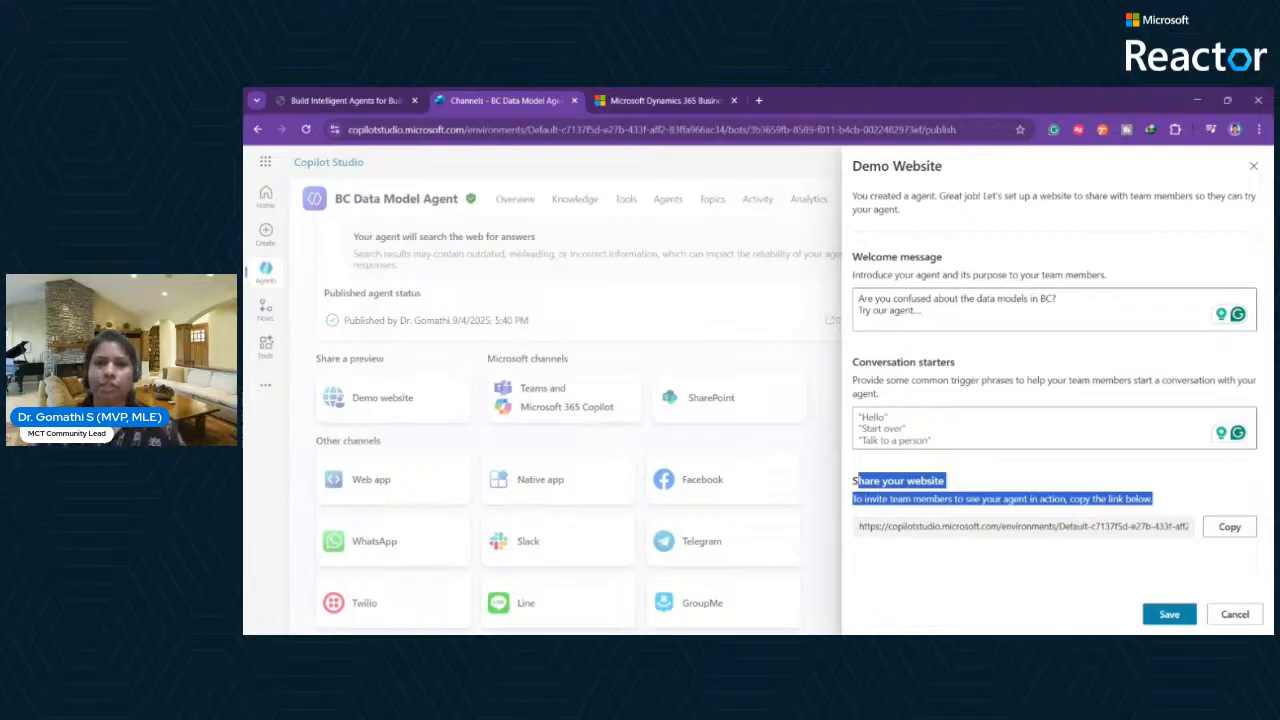
left_click(1228, 528)
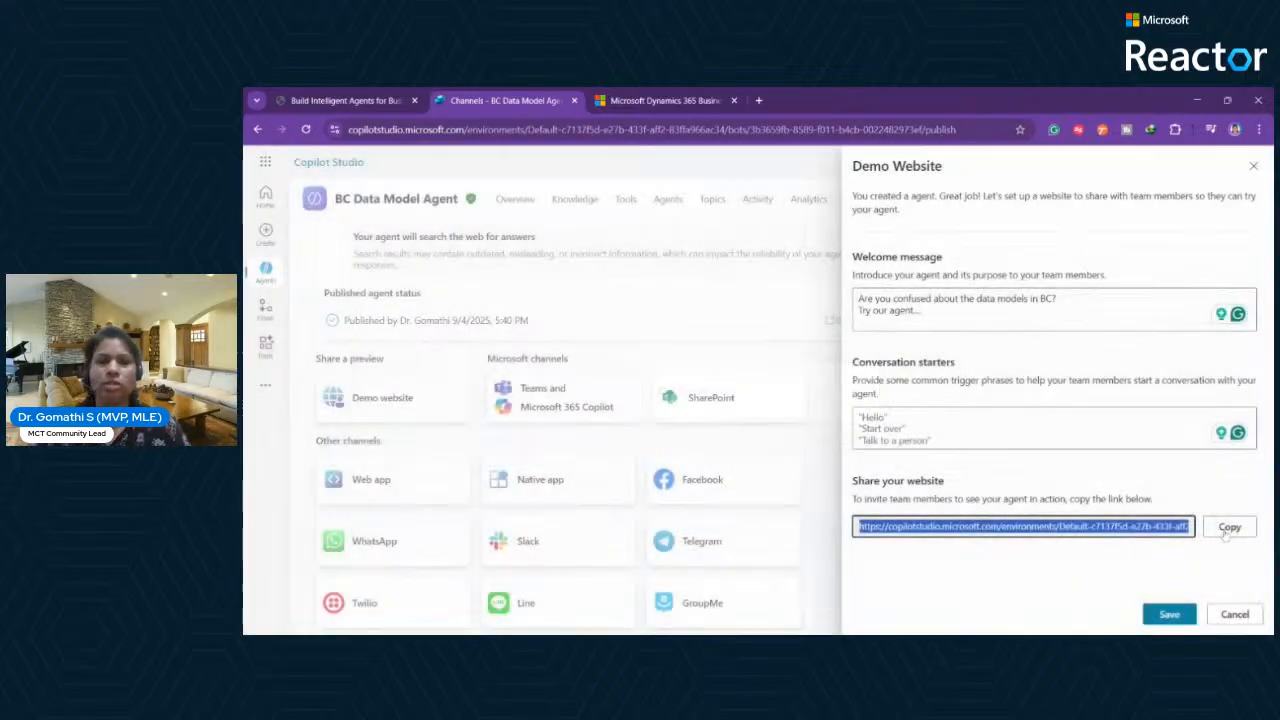
left_click(1176, 617)
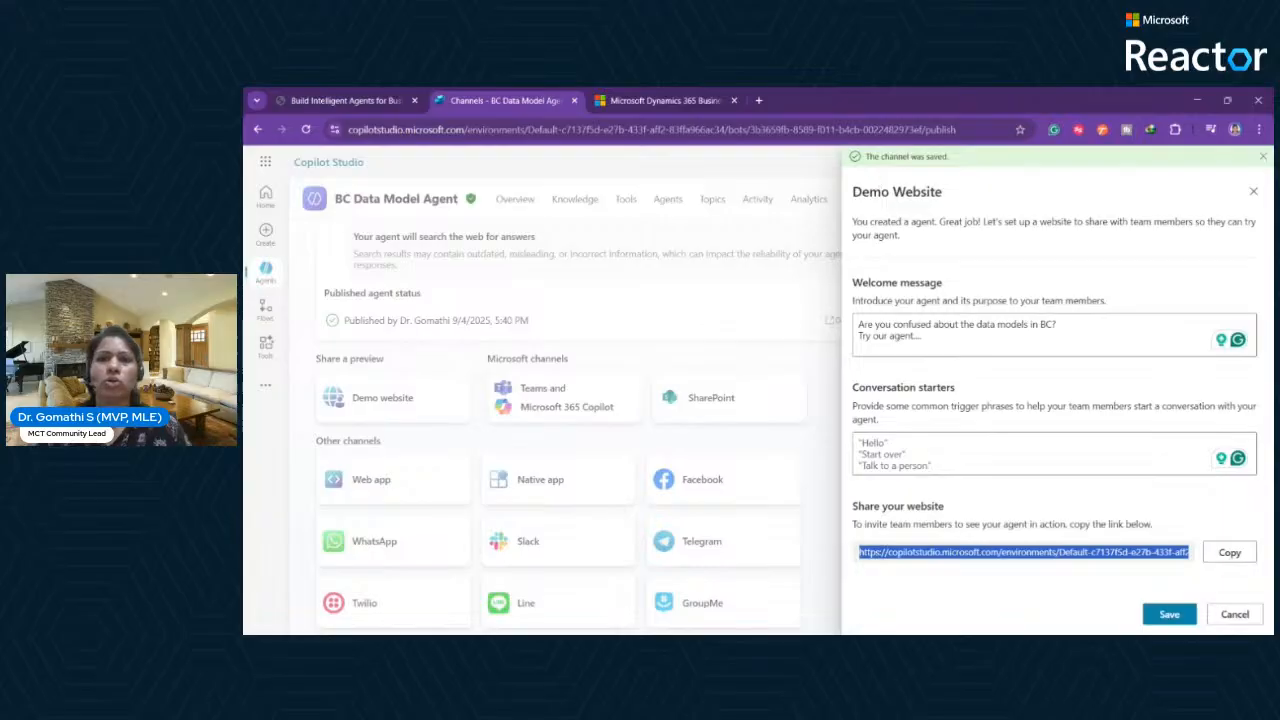
Check the Demo website details, save the channel once more and return to the agent's channels overview.
key("ctrl+plus")
key("ctrl+plus")
key("ctrl+plus")
left_click_drag(662, 163, 810, 170)
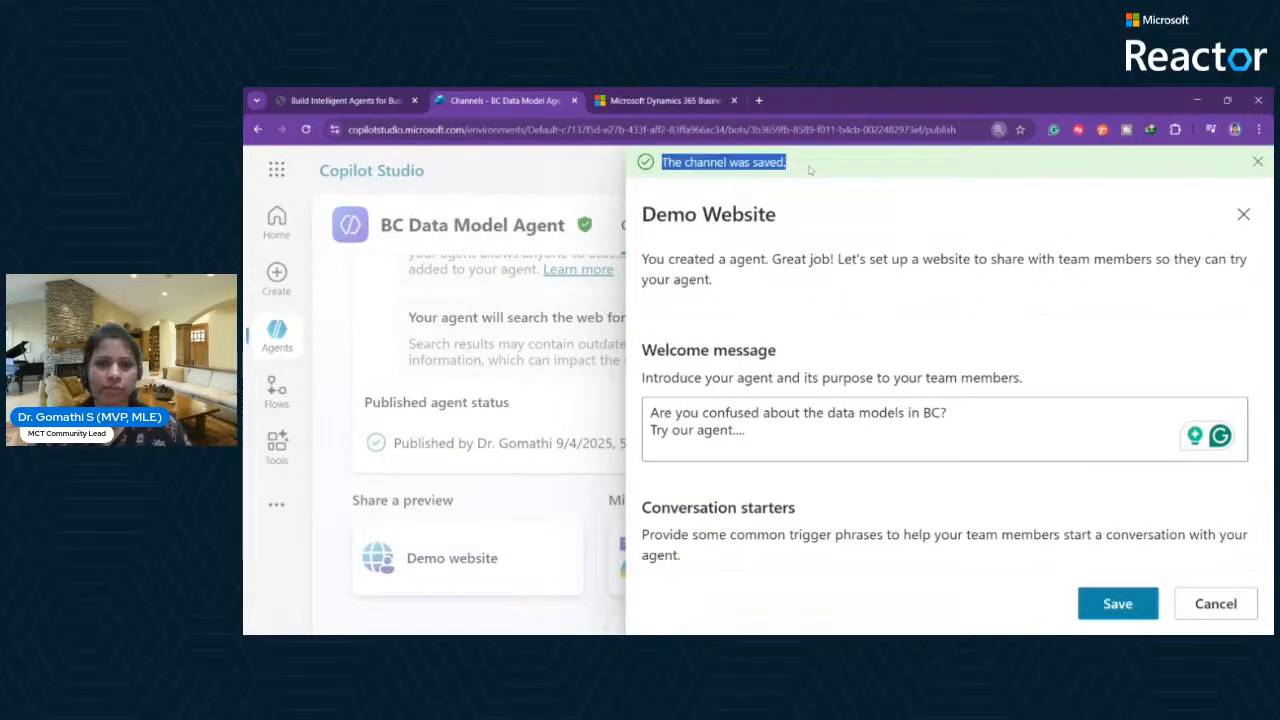
scroll(1150, 550, "down", 2)
left_click(1115, 606)
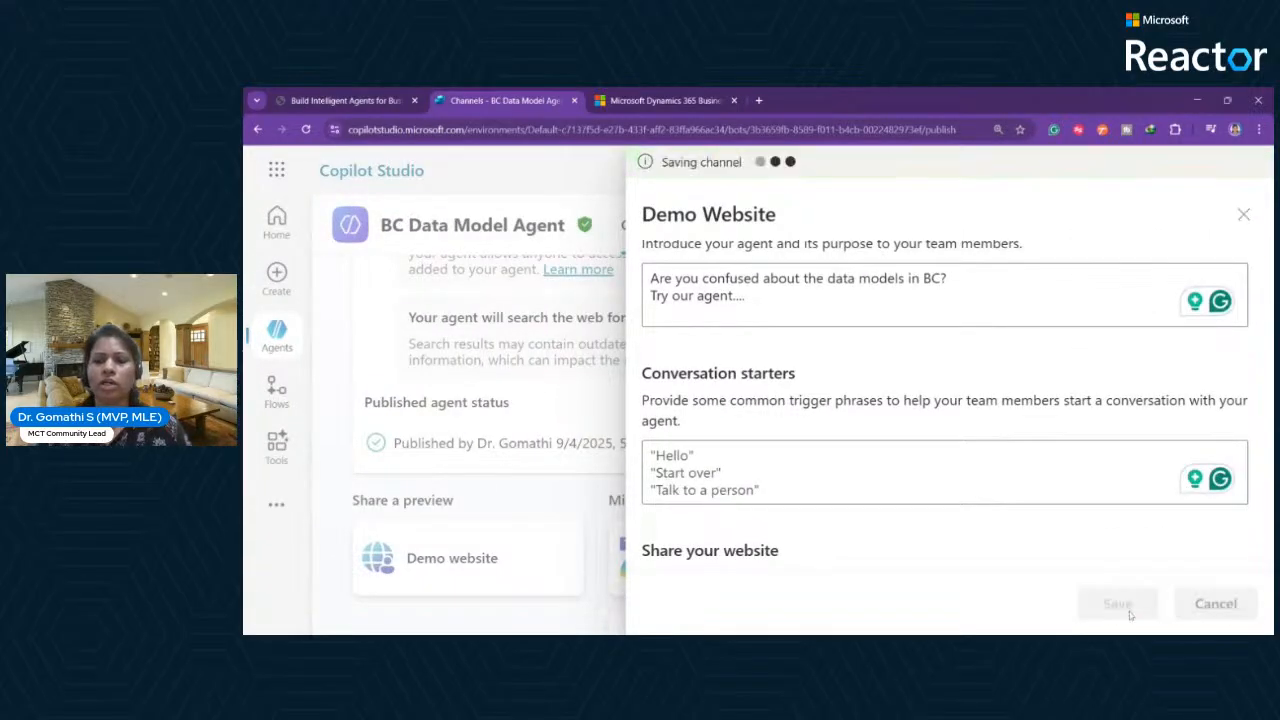
left_click(1228, 604)
scroll(794, 421, "up", 3)
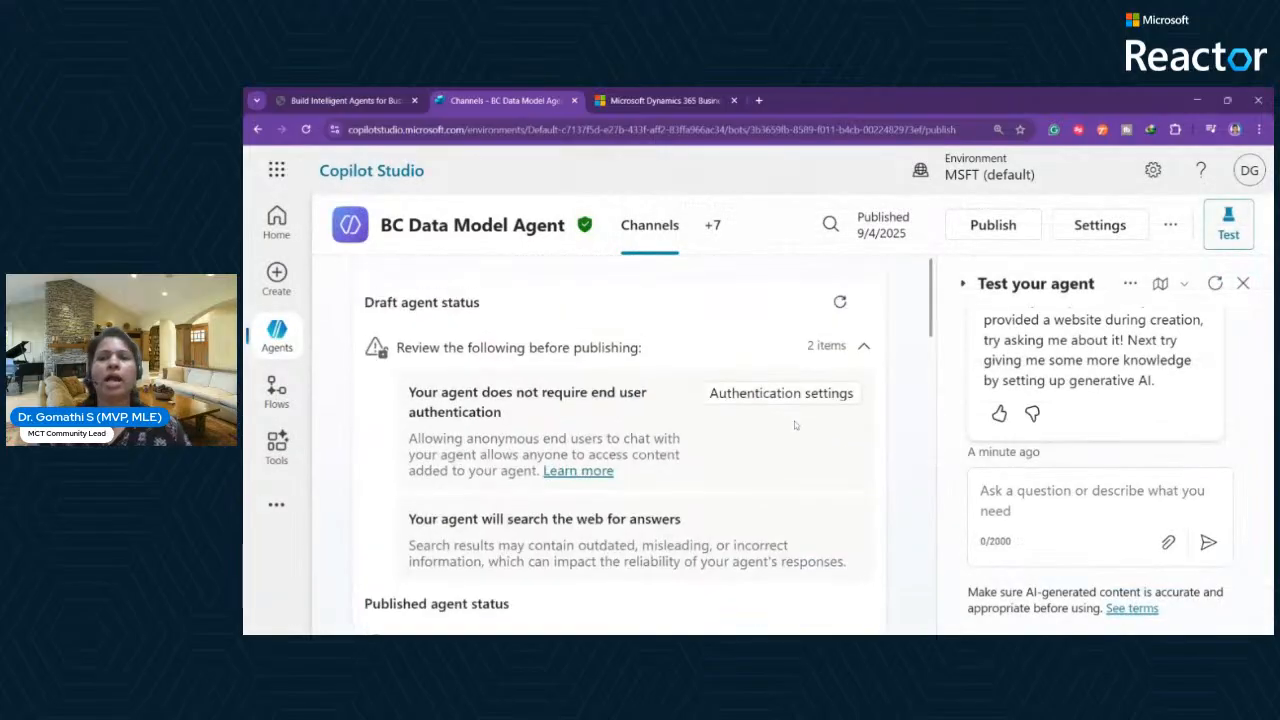
Open the copied demo website link in a new browser tab and check the welcome message on the page.
left_click(758, 100)
key("ctrl+v")
key("Return")
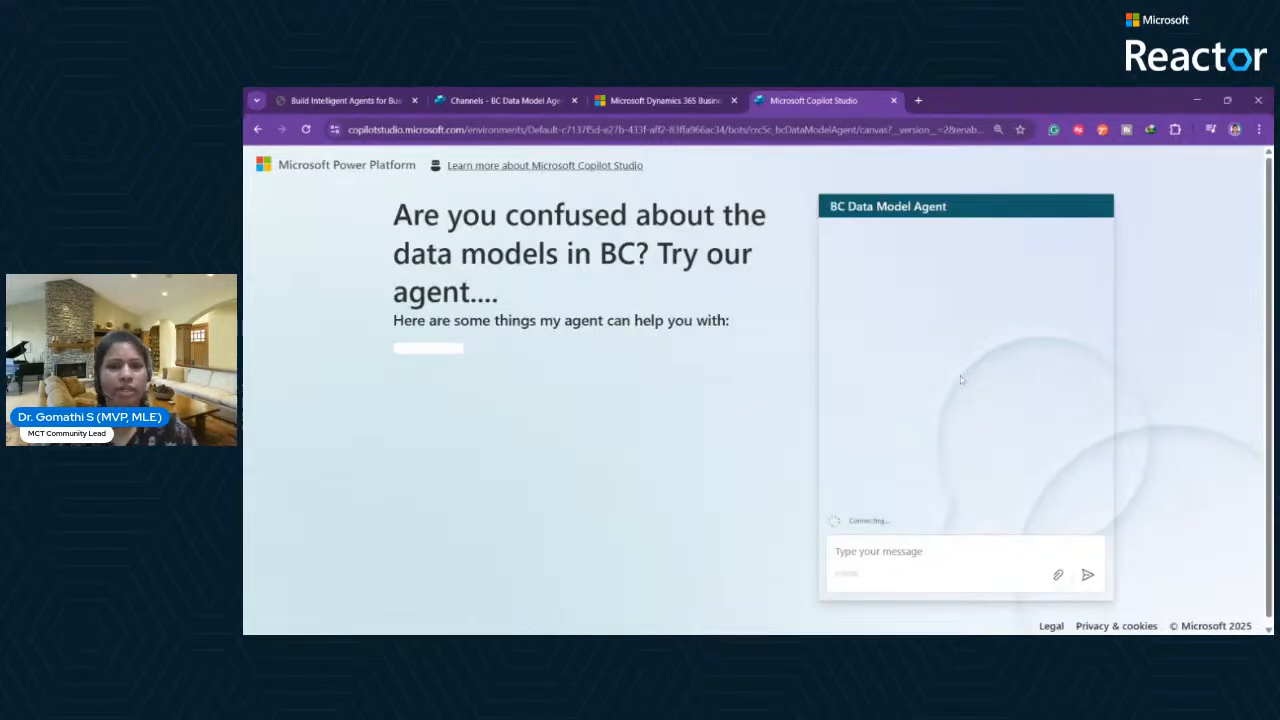
left_click_drag(394, 213, 485, 296)
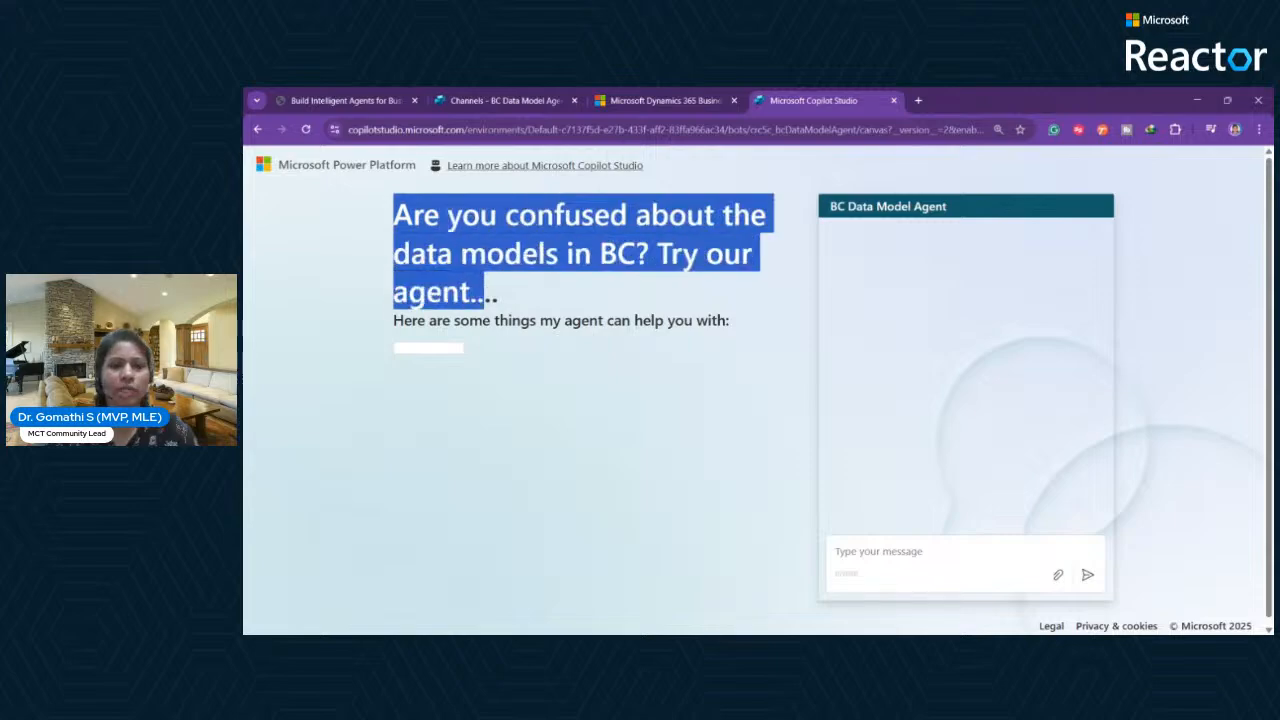
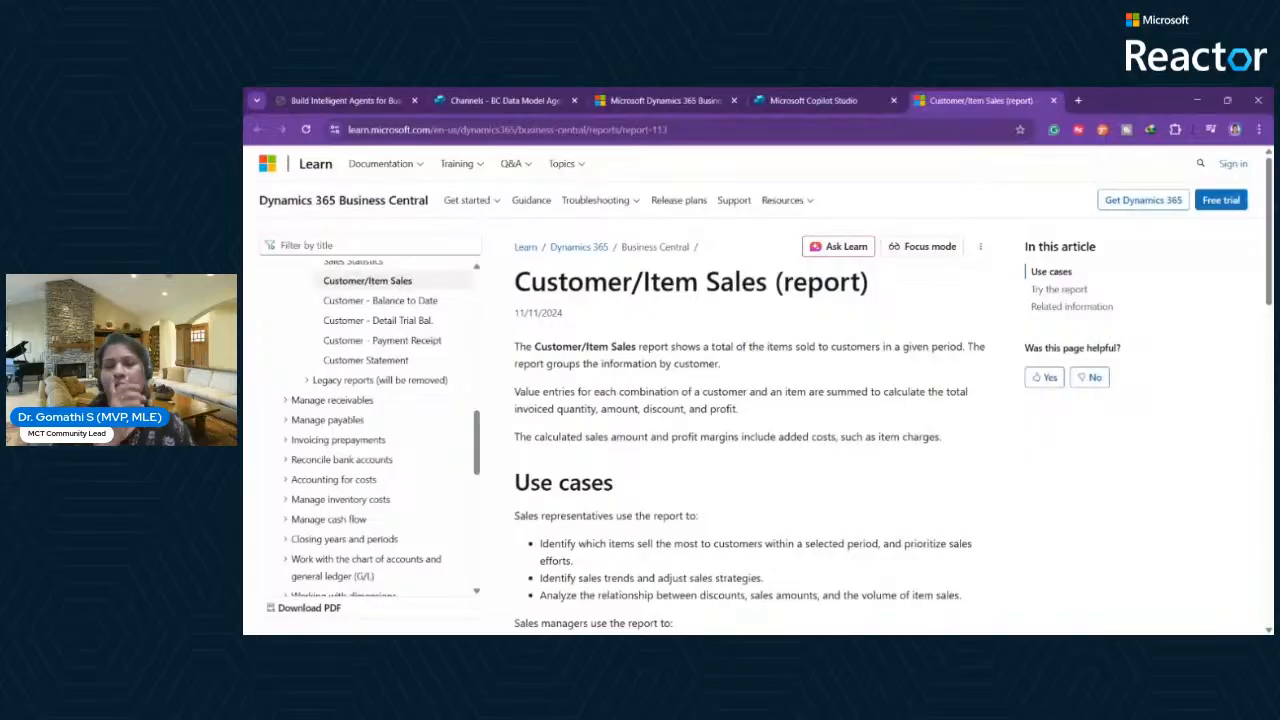
Review the Customer/Item Sales article and the BC_Table_Recommender.docx reference cited in the agent's answer, and return to the start of the chat.
scroll(890, 561, "down", 7)
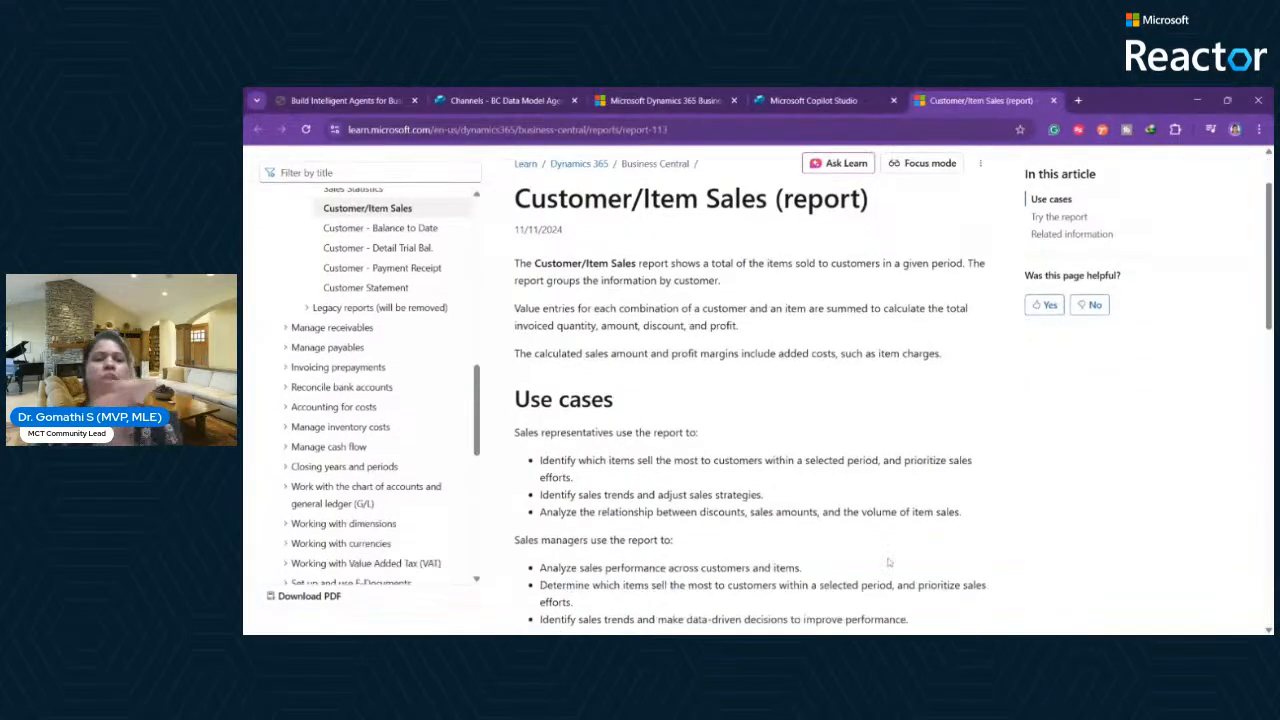
key("ctrl+shift+Tab")
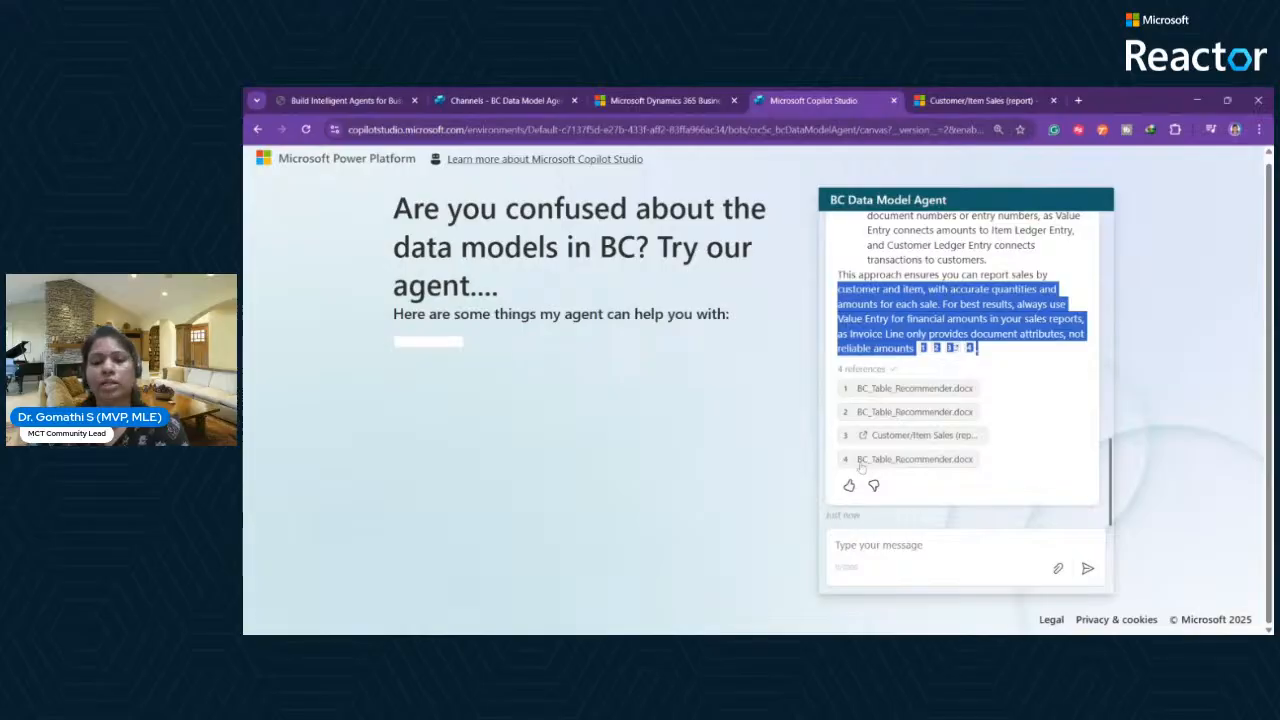
left_click(952, 465)
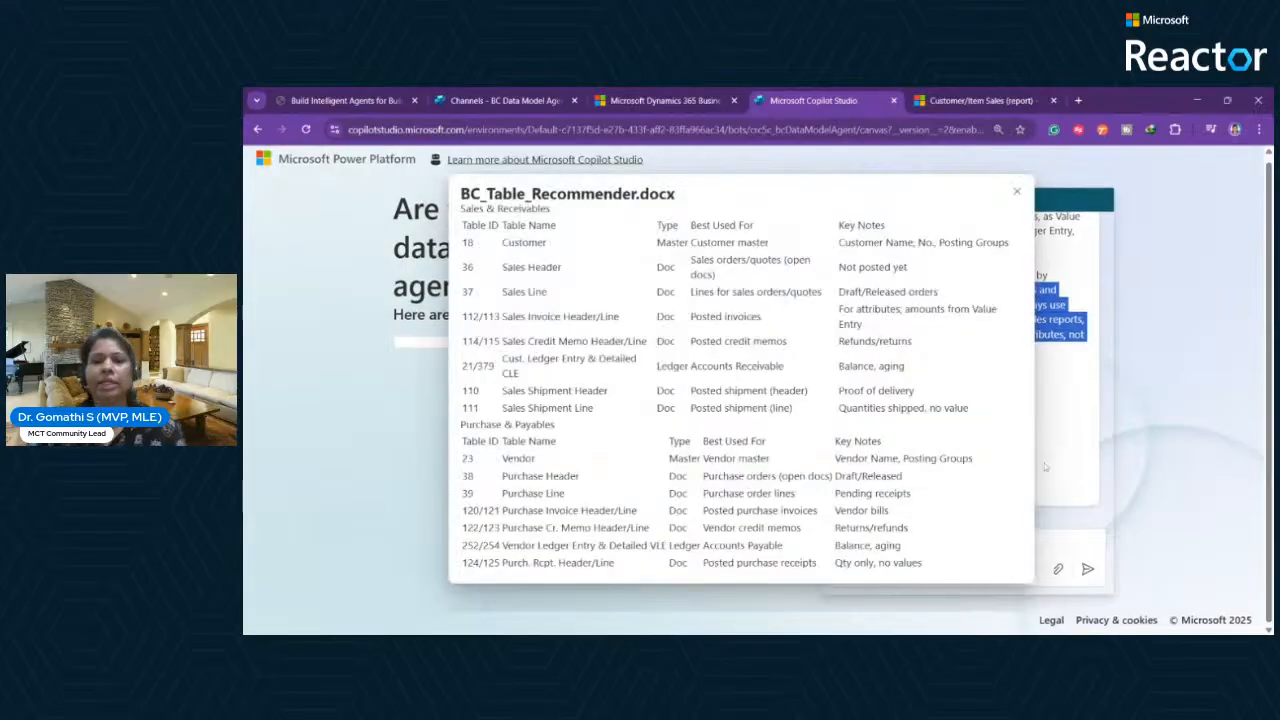
left_click(1017, 191)
scroll(1009, 437, "up", 10)
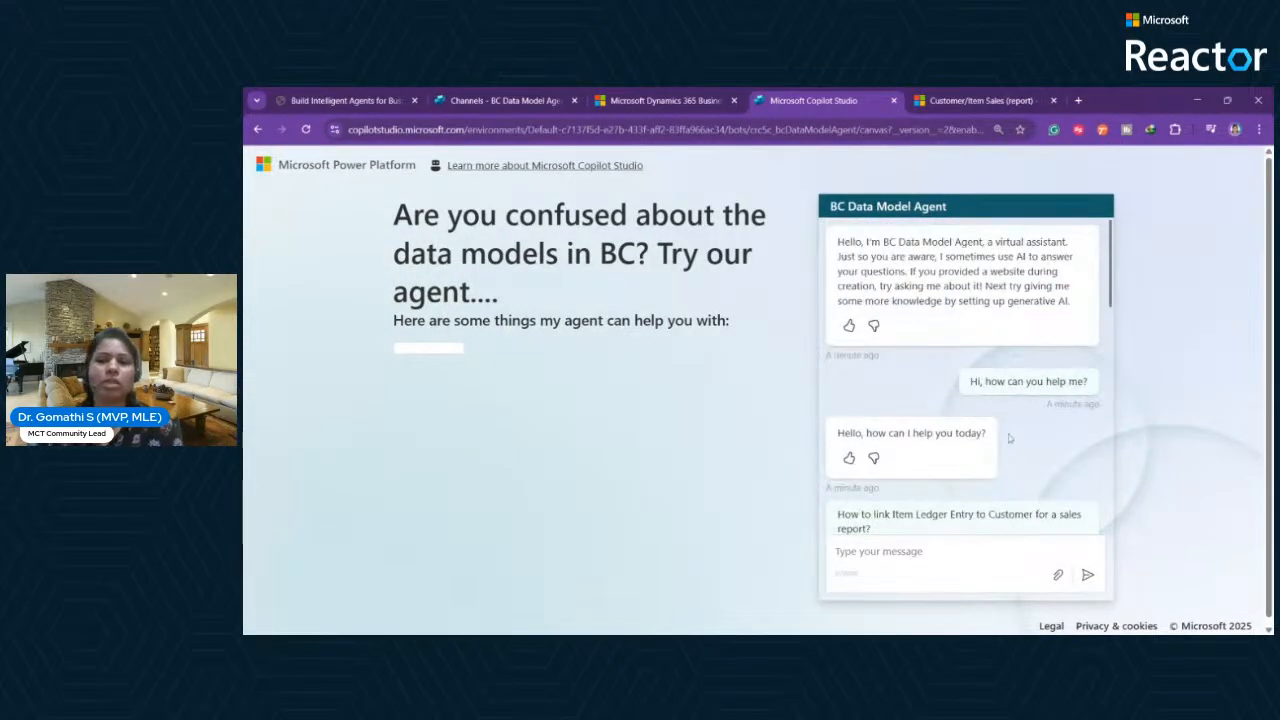
Return to the BC Data Model Agent in Copilot Studio, close the test pane and view the agent's custom topics.
left_click(628, 91)
left_click(505, 100)
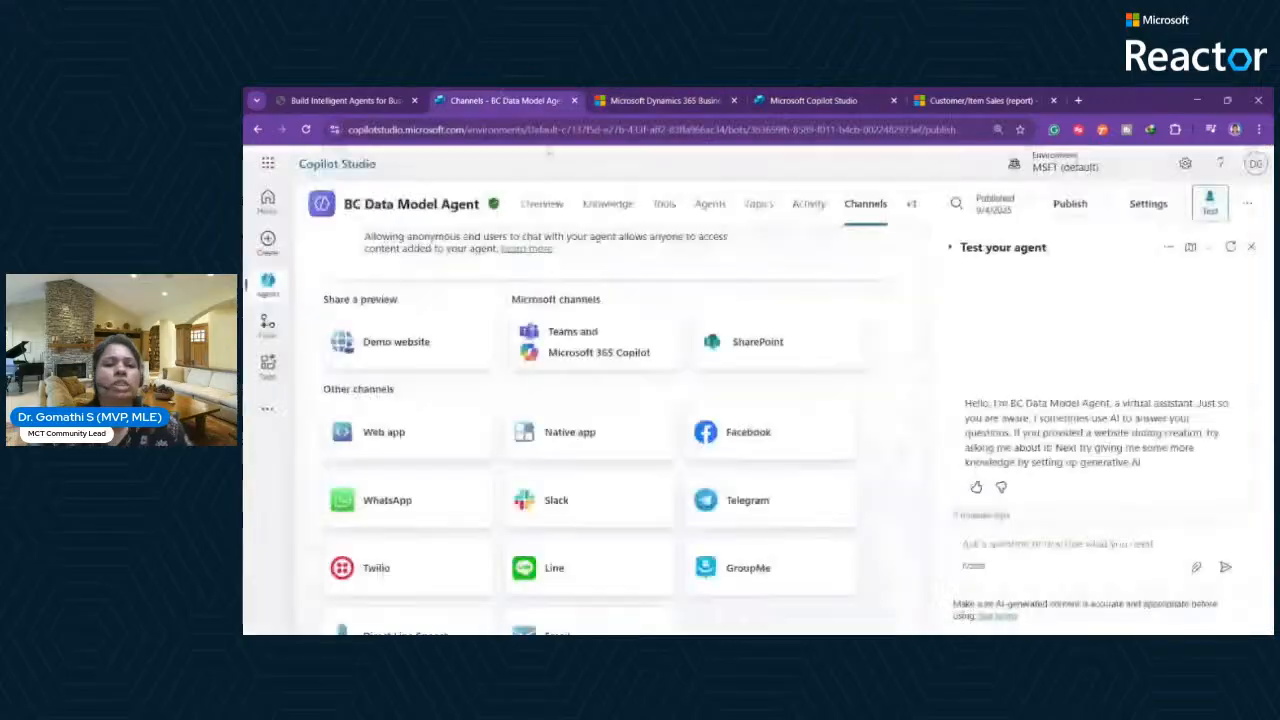
left_click(1251, 247)
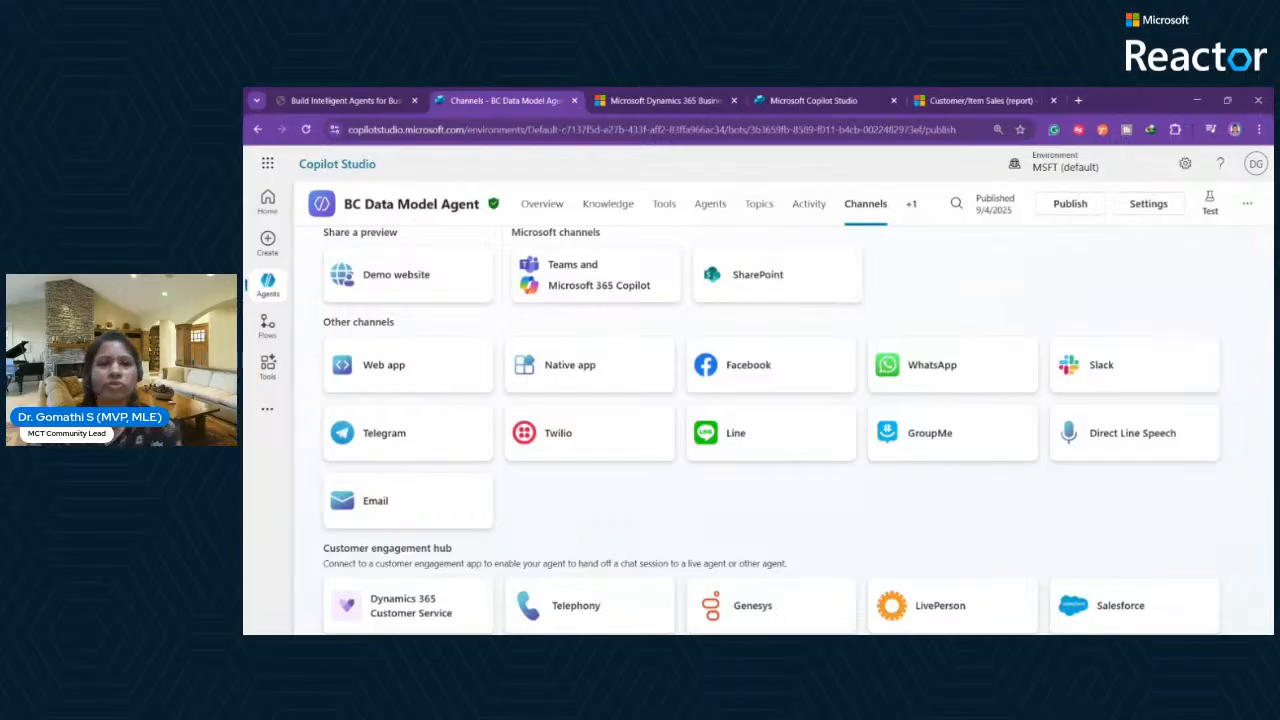
left_click(633, 207)
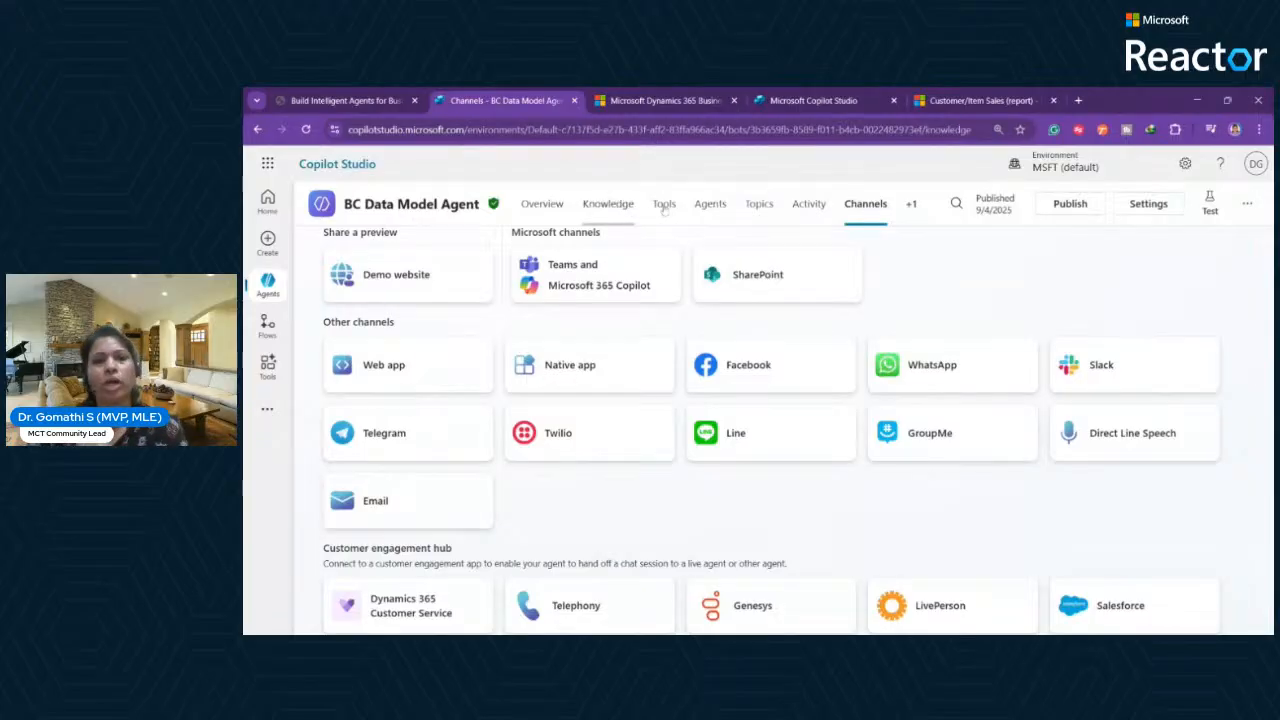
left_click(759, 204)
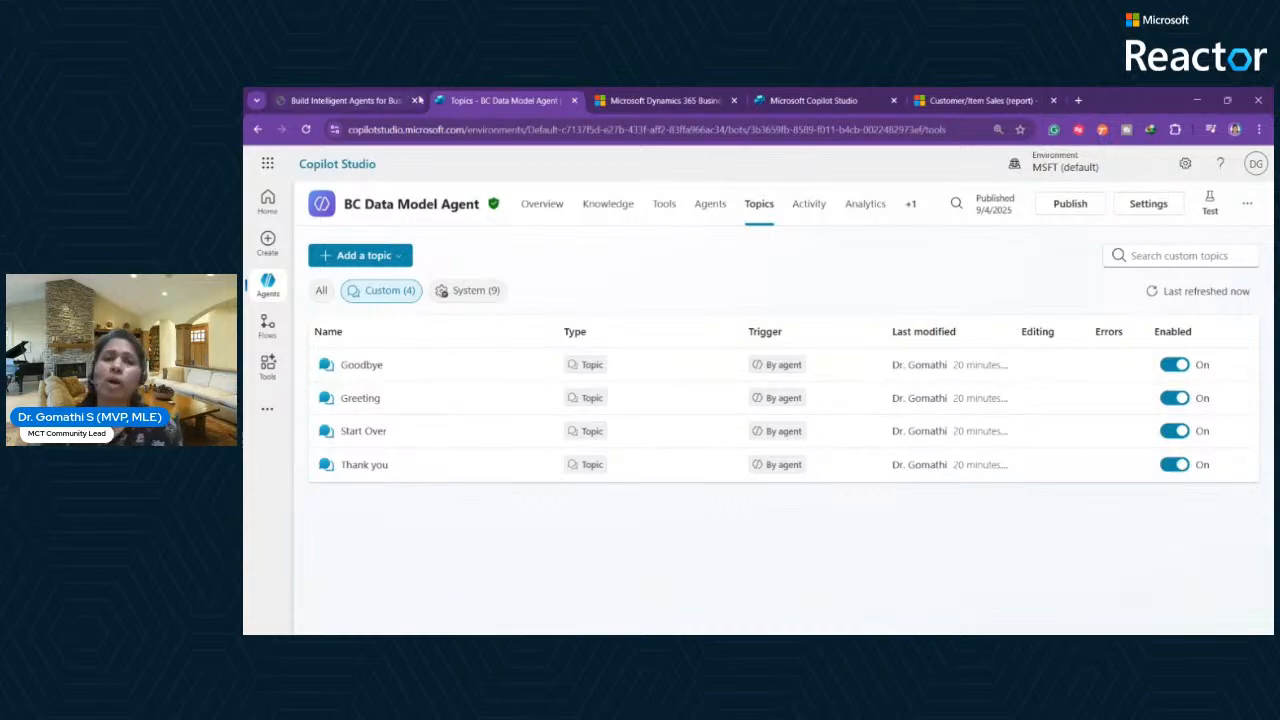
Switch to the presentation PDF and show its closing slides, ending on the QR code page.
left_click(304, 91)
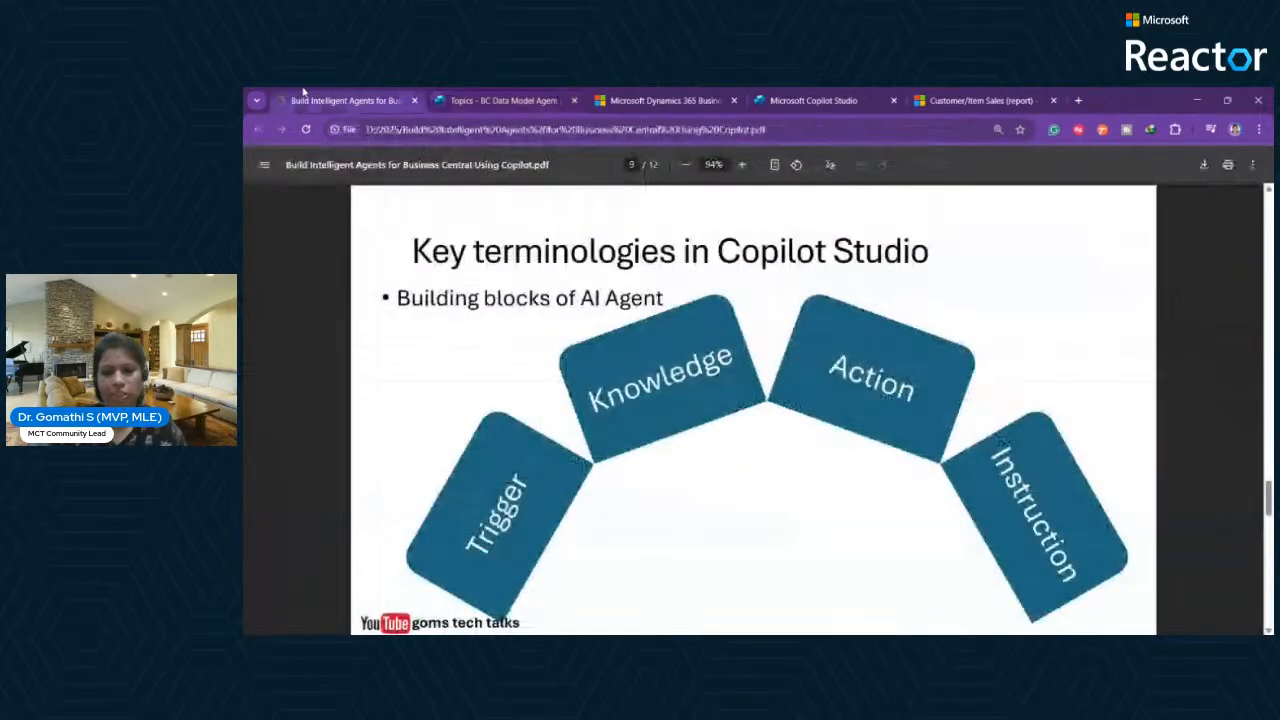
key("Page_Down")
key("Page_Down")
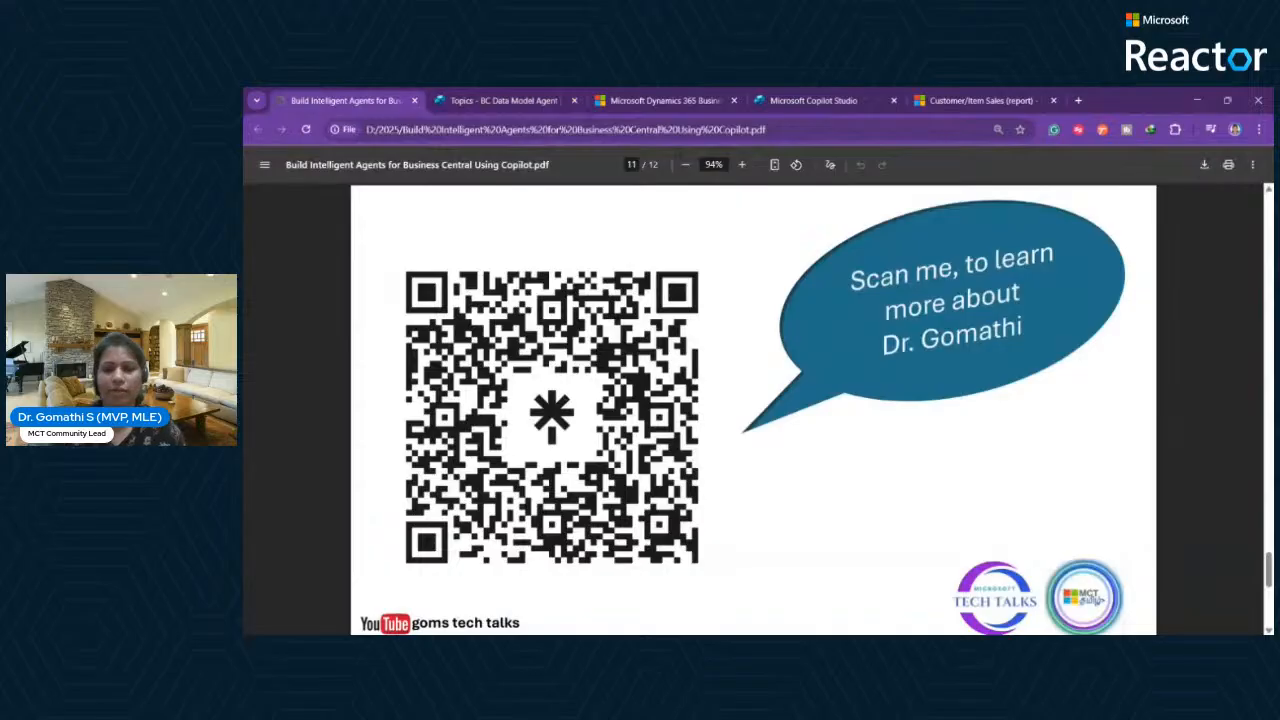
key("Page_Up")
key("Page_Down")
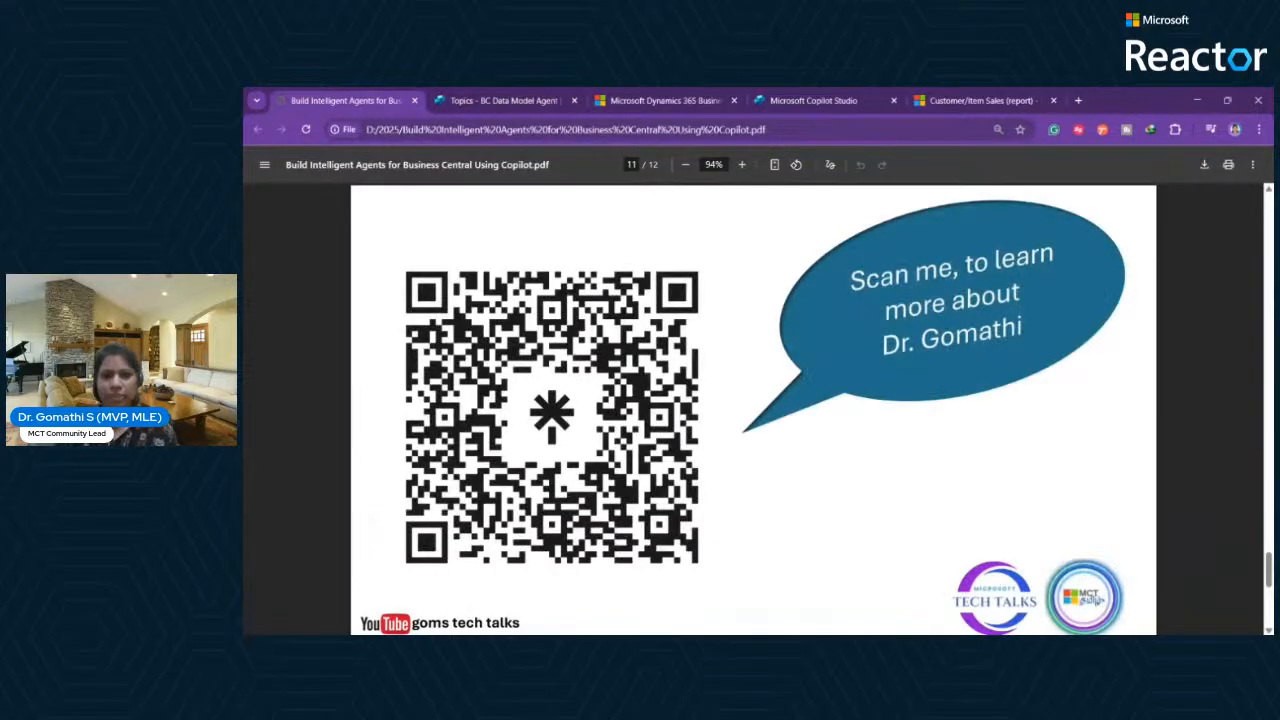
key("Page_Down")
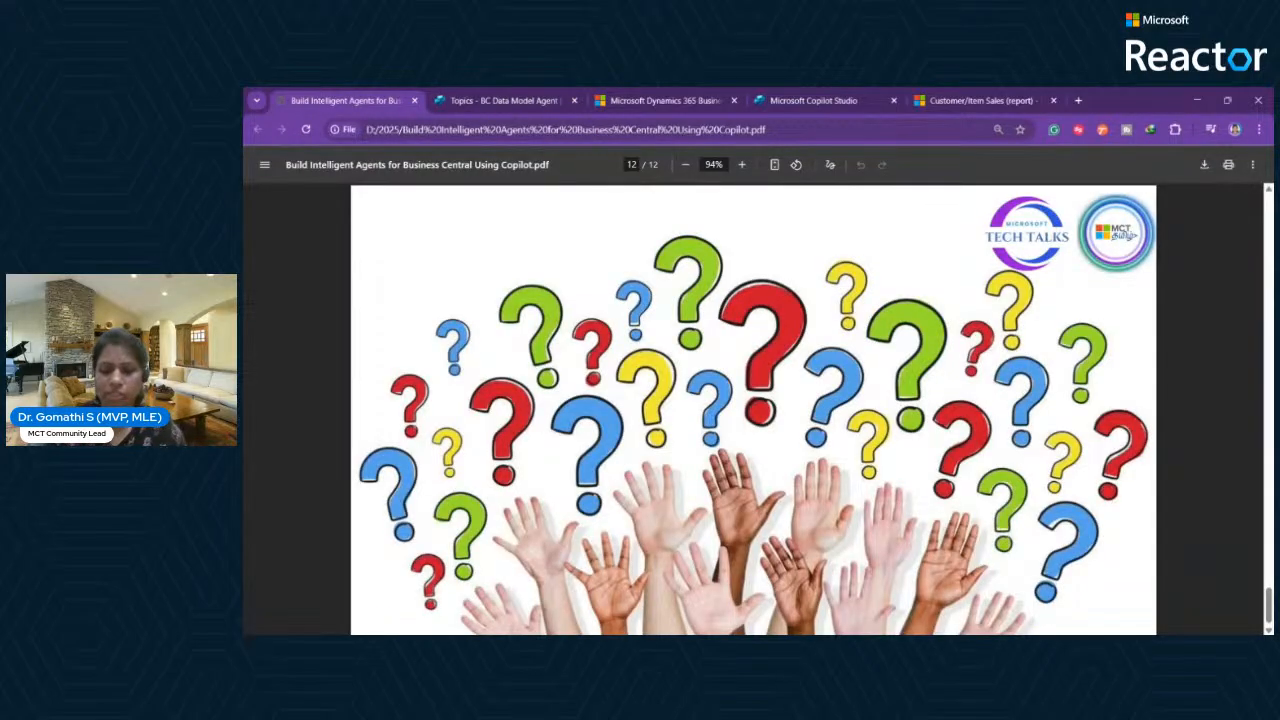
key("Page_Up")
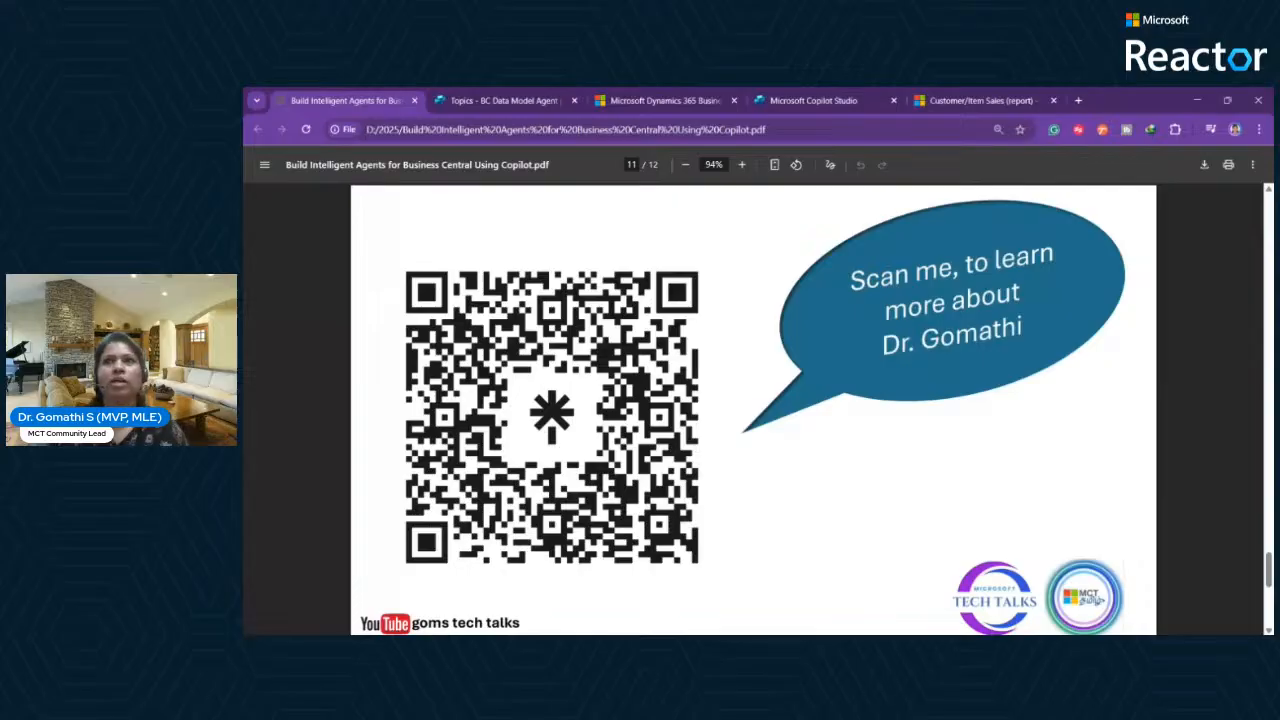
Switch back to Copilot Studio, look at the Agent flows page and examine the BC Data Model Agent entry in the agents list.
left_click(812, 98)
left_click(665, 100)
left_click(505, 100)
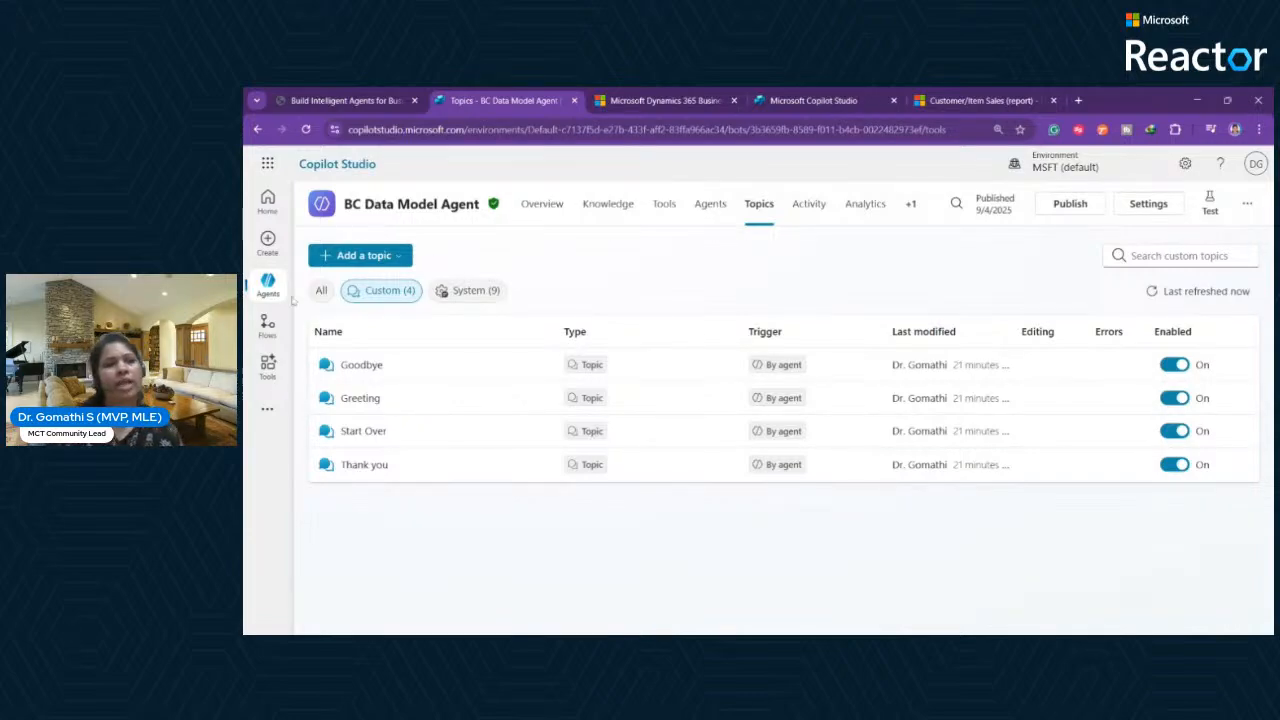
left_click(269, 325)
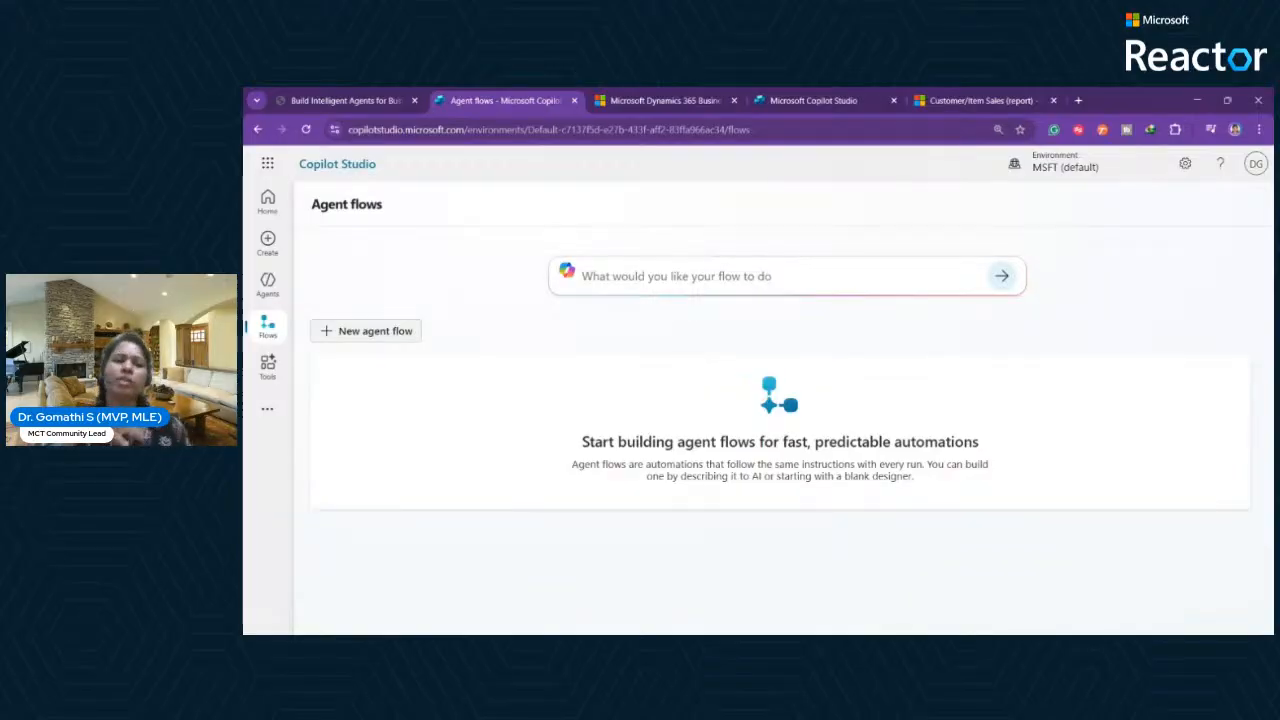
left_click(268, 284)
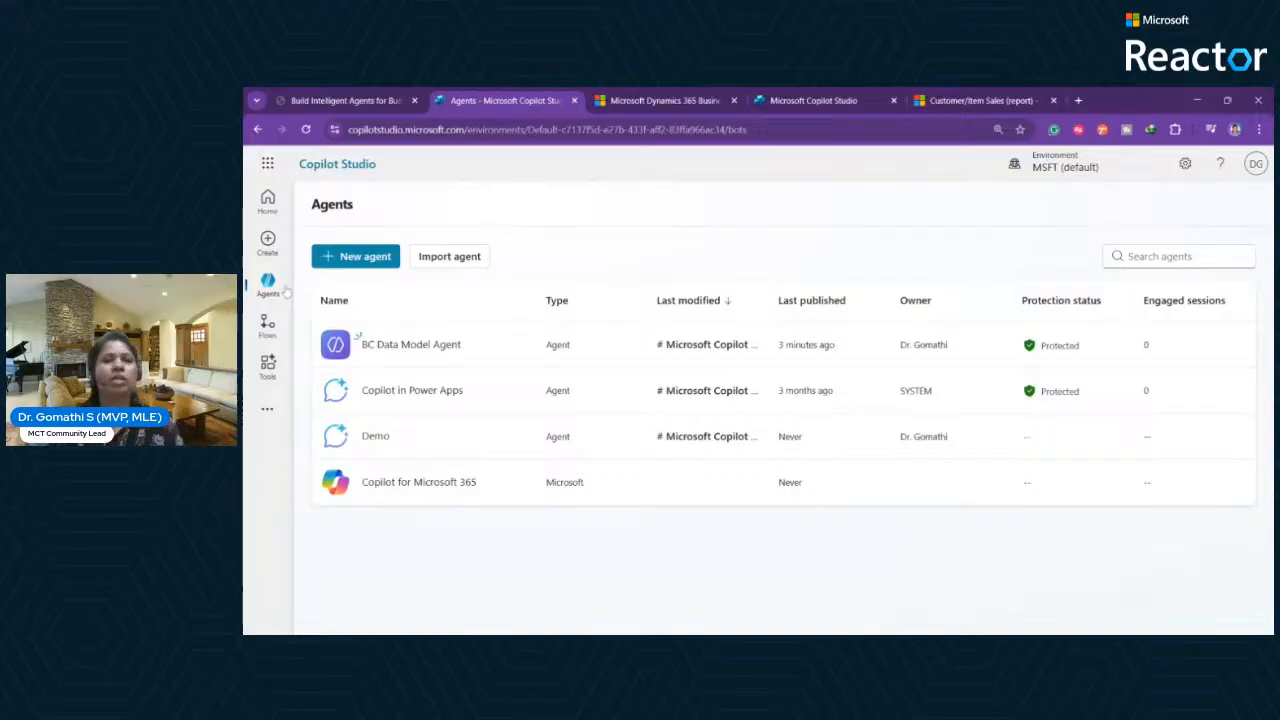
left_click_drag(357, 342, 1146, 342)
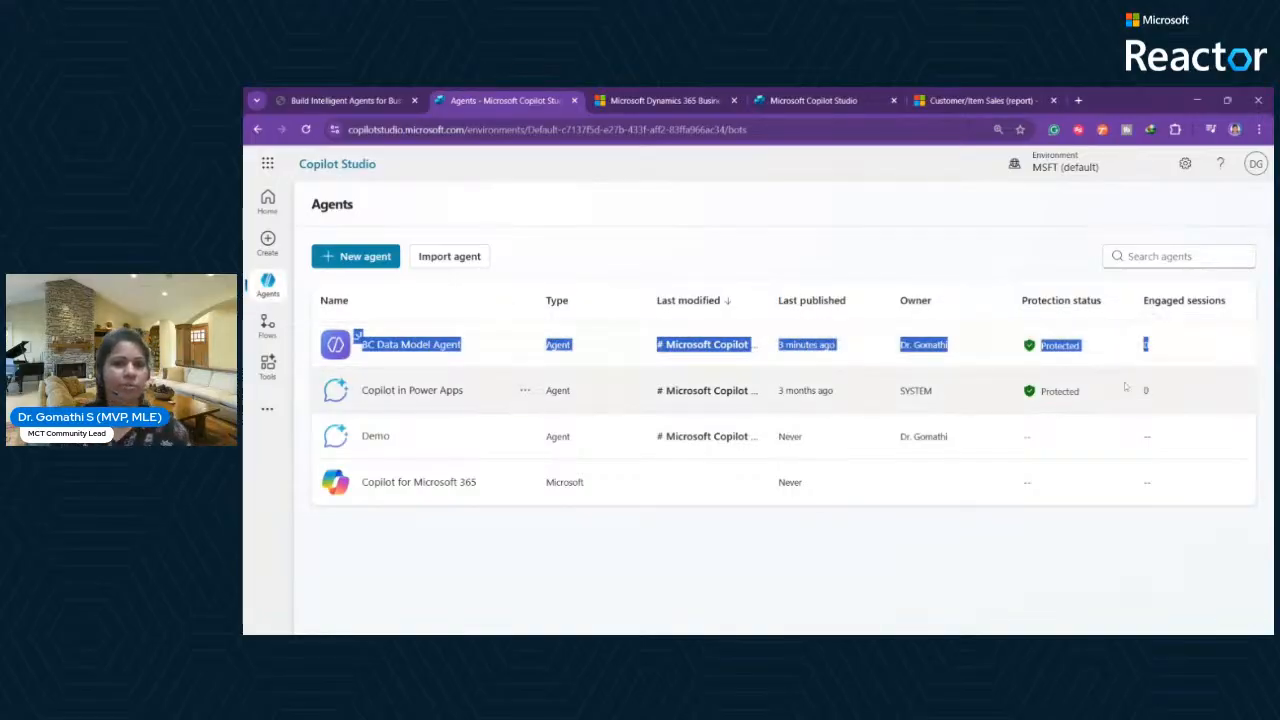
Go back to the presentation PDF, view the final questions slide and return to the QR code slide.
left_click(345, 100)
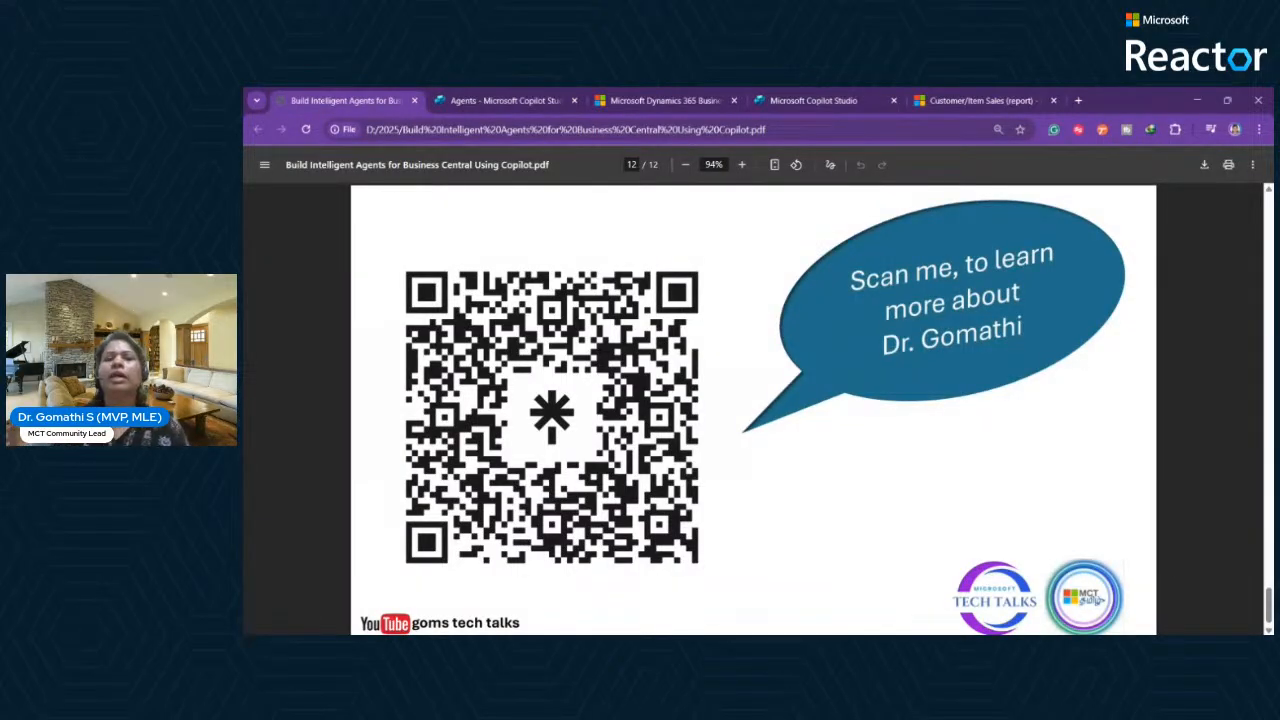
key("Page_Down")
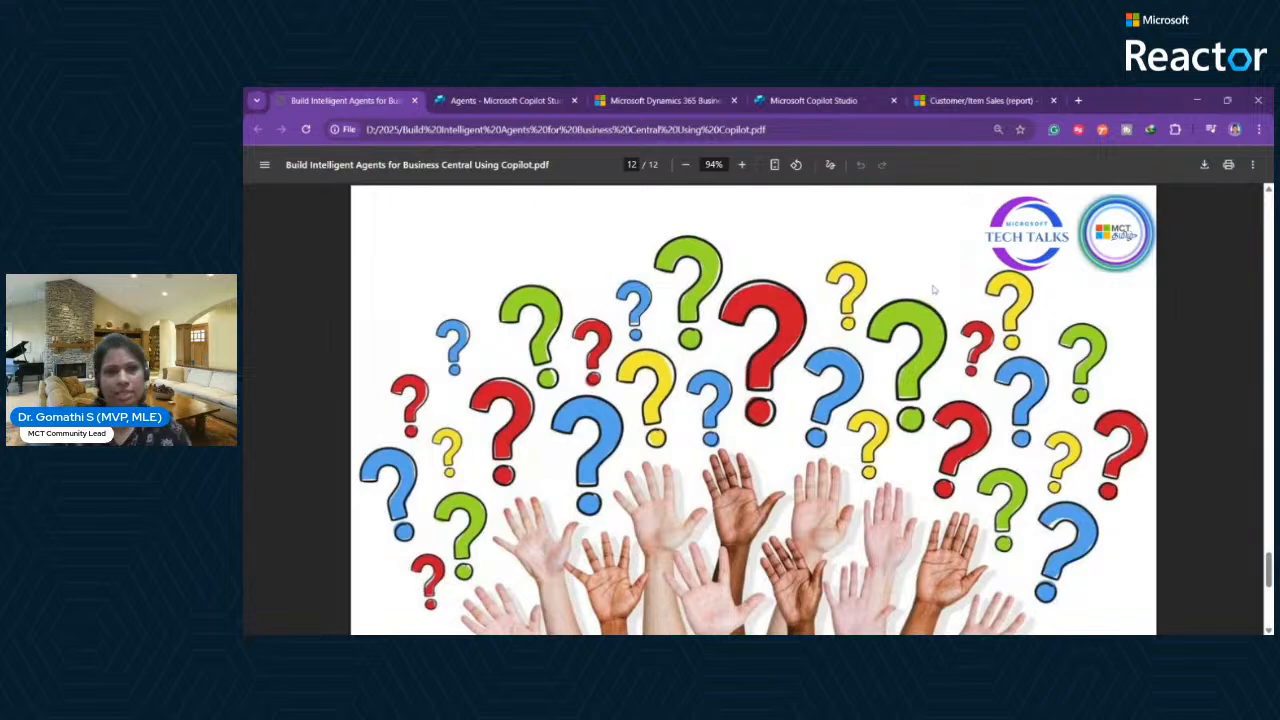
key("Page_Up")
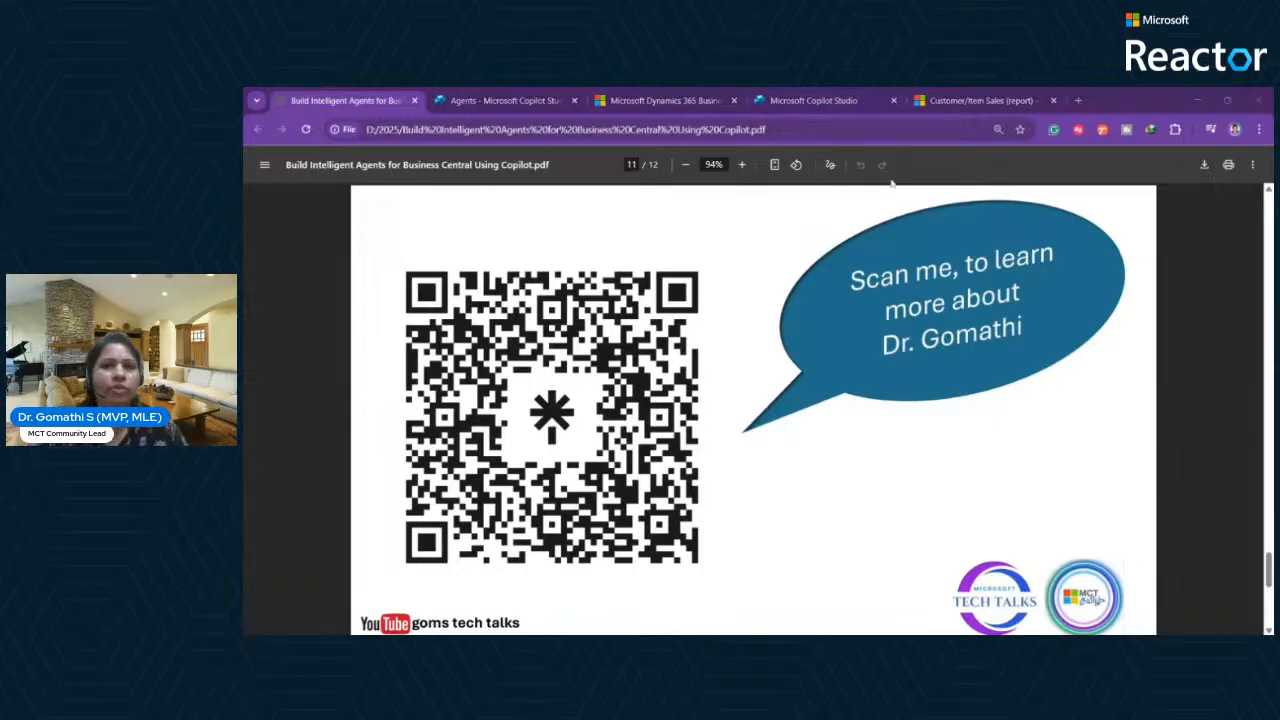
Search Google for "copilot studio", open the Microsoft Copilot Studio product page and view its plans and pricing.
left_click(849, 103)
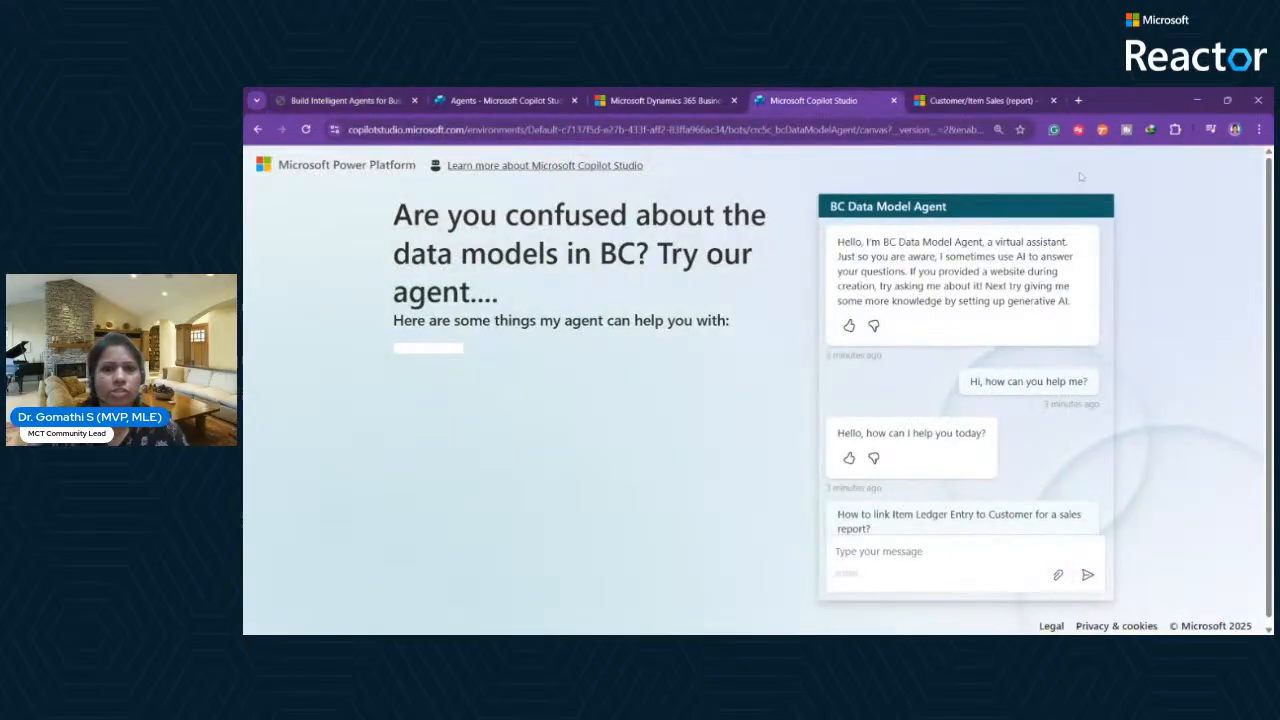
left_click(1009, 102)
left_click(800, 130)
type("copilo")
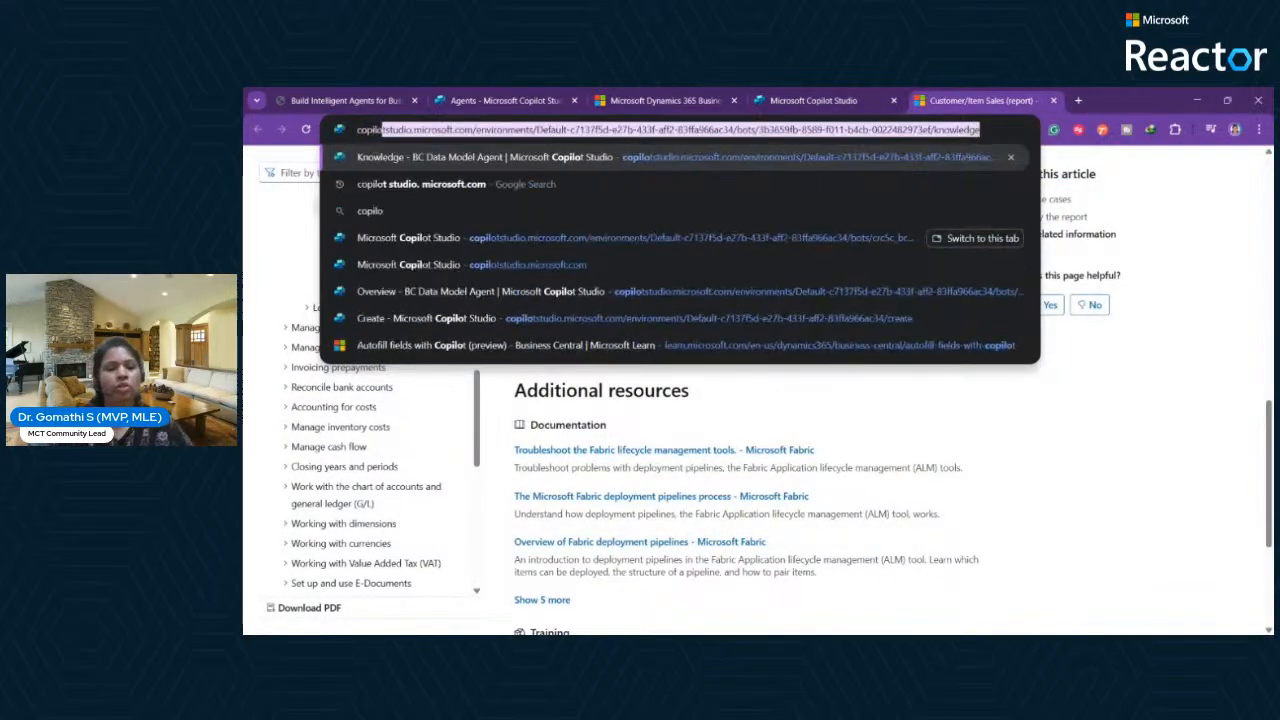
type("t studio")
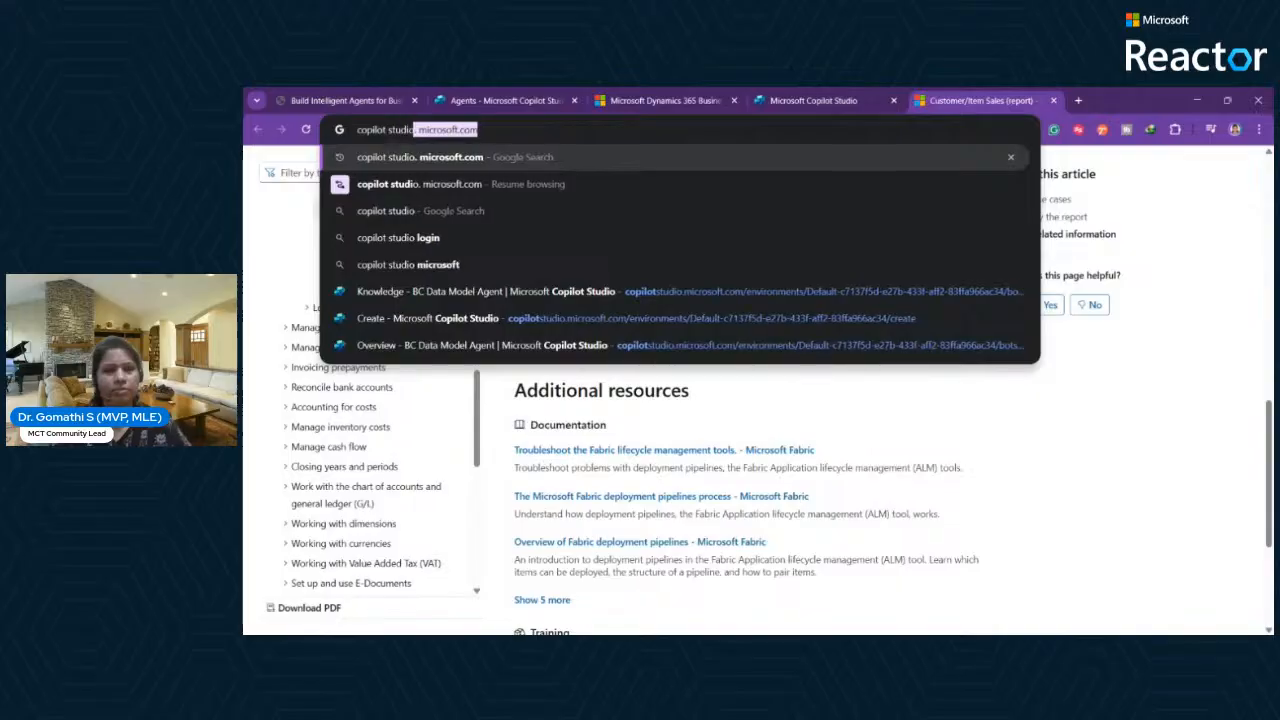
key("Delete")
key("Return")
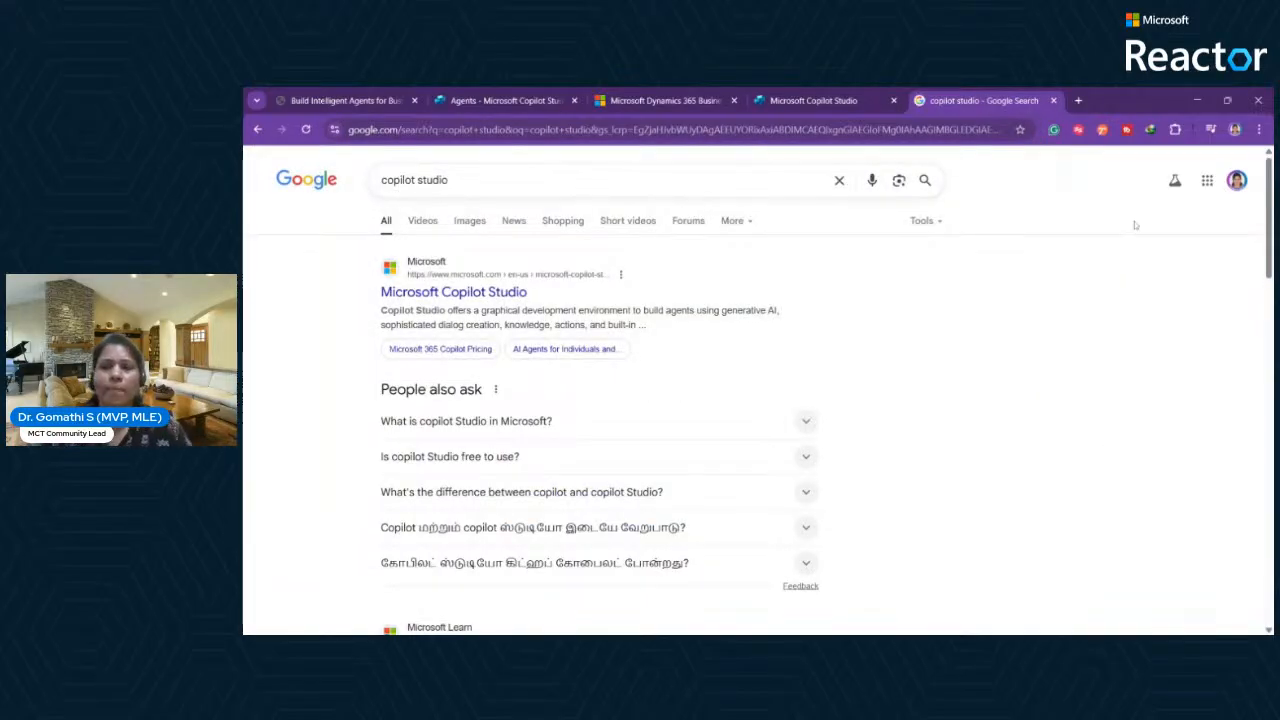
left_click(494, 292)
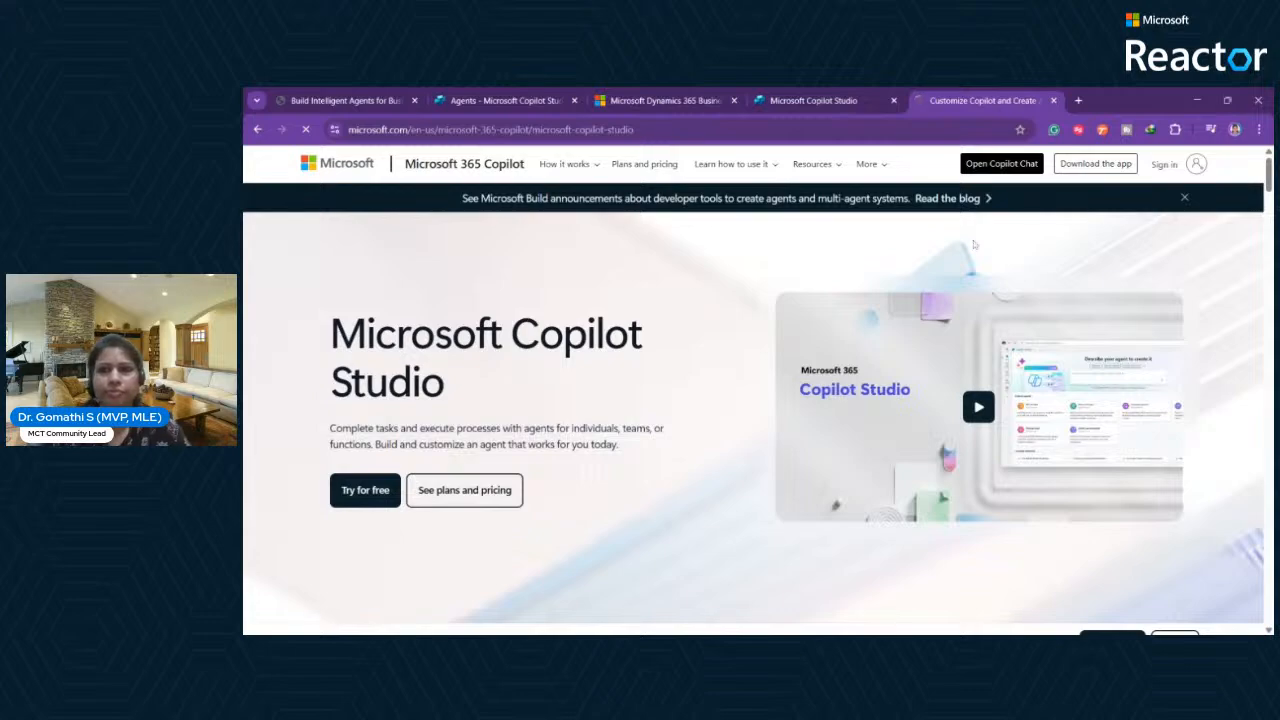
left_click(464, 490)
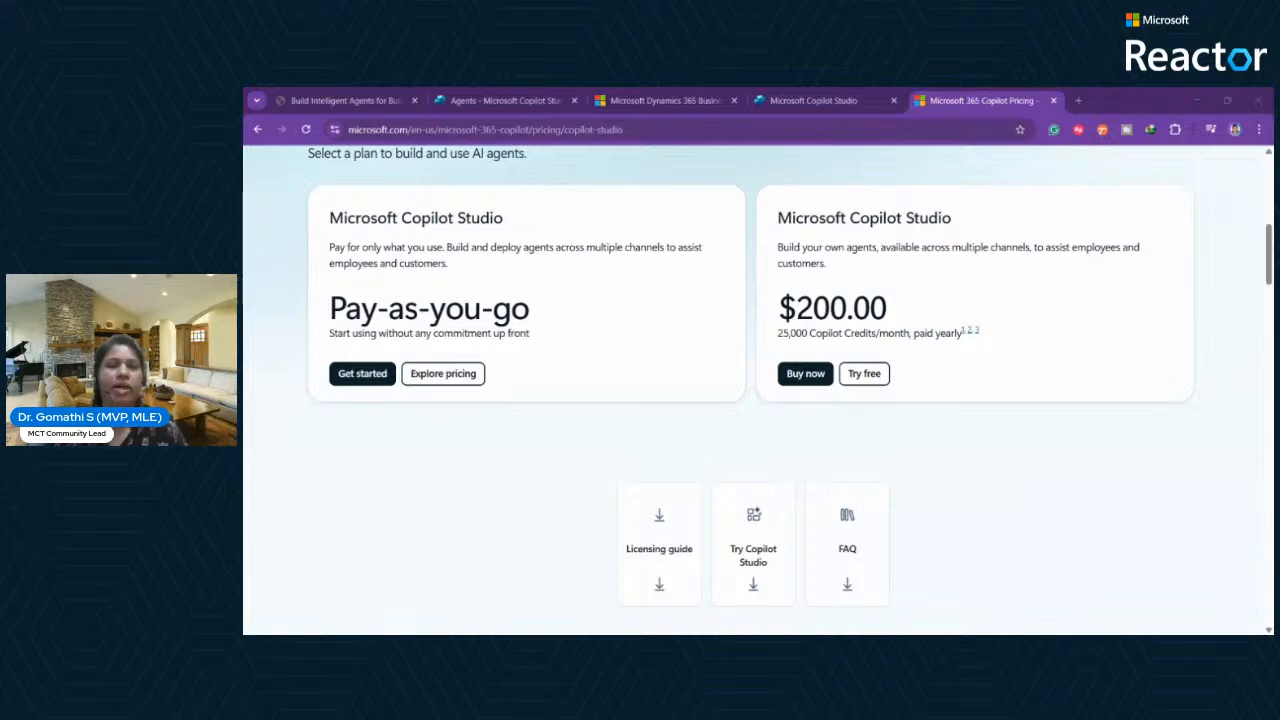
Check the Copilot Studio agents list once more, clear the text selection there and bring the presentation's QR code slide back up.
left_click(795, 98)
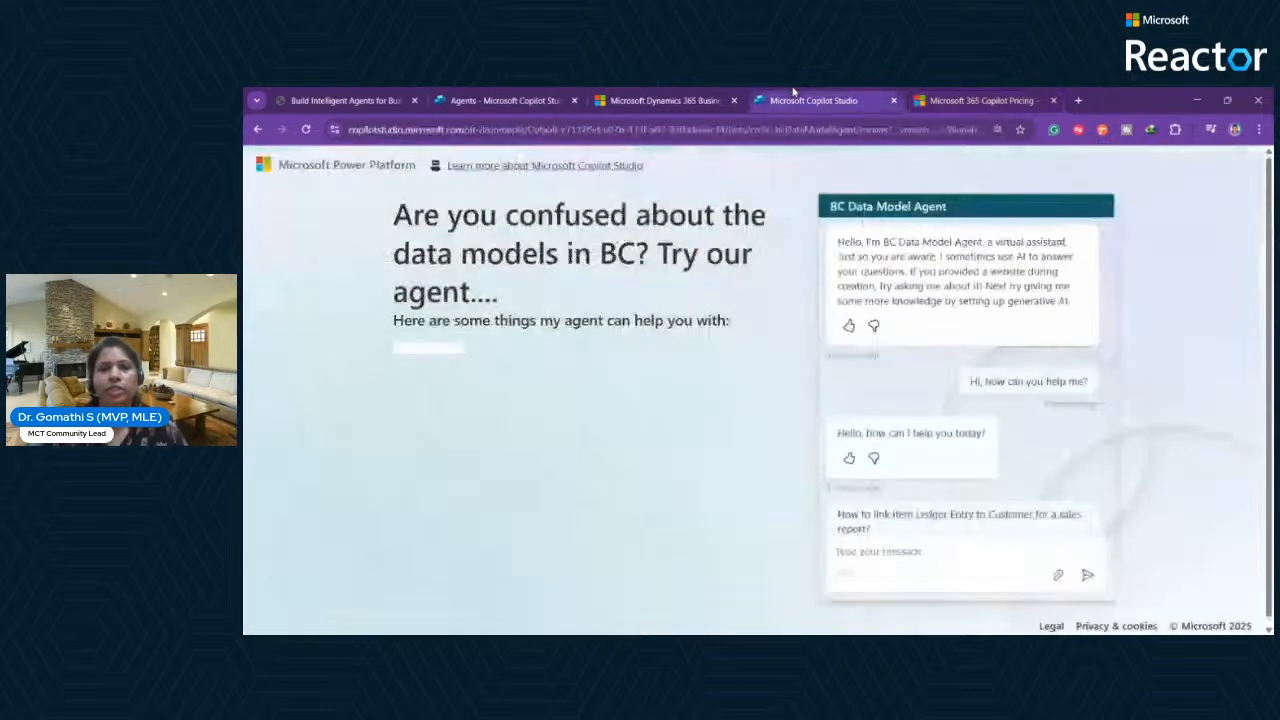
left_click(625, 98)
left_click(520, 98)
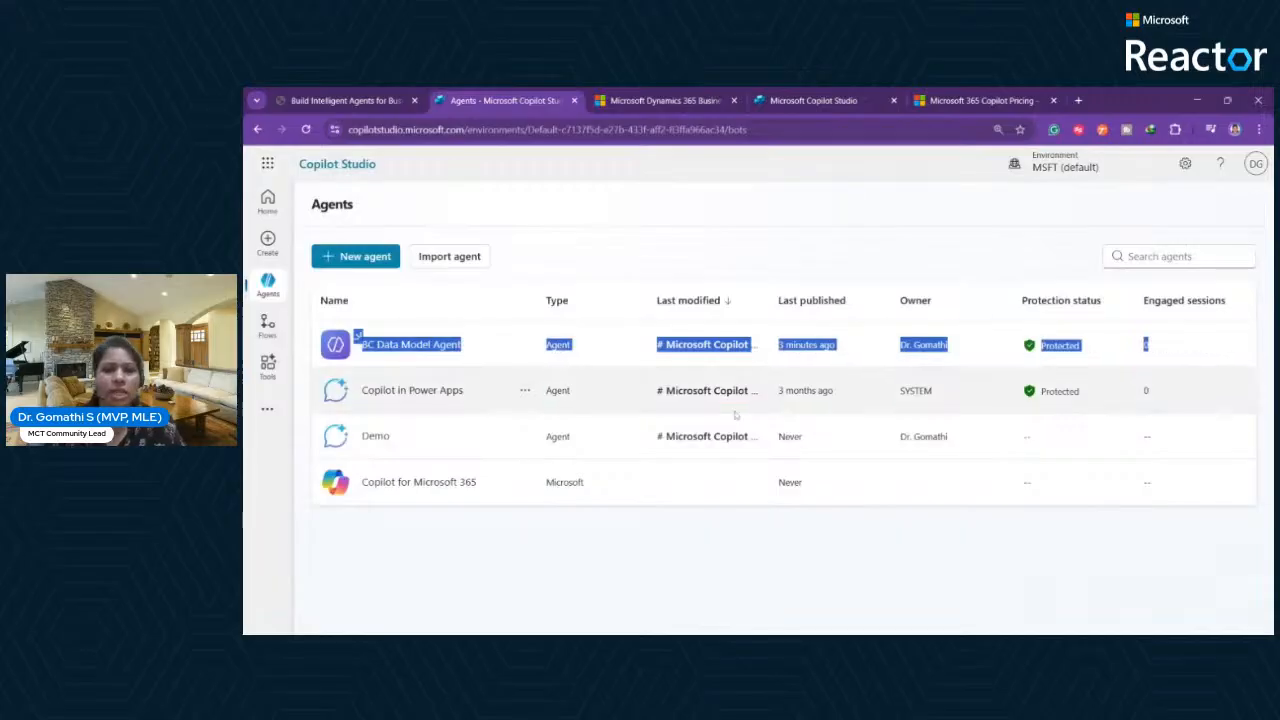
left_click(614, 236)
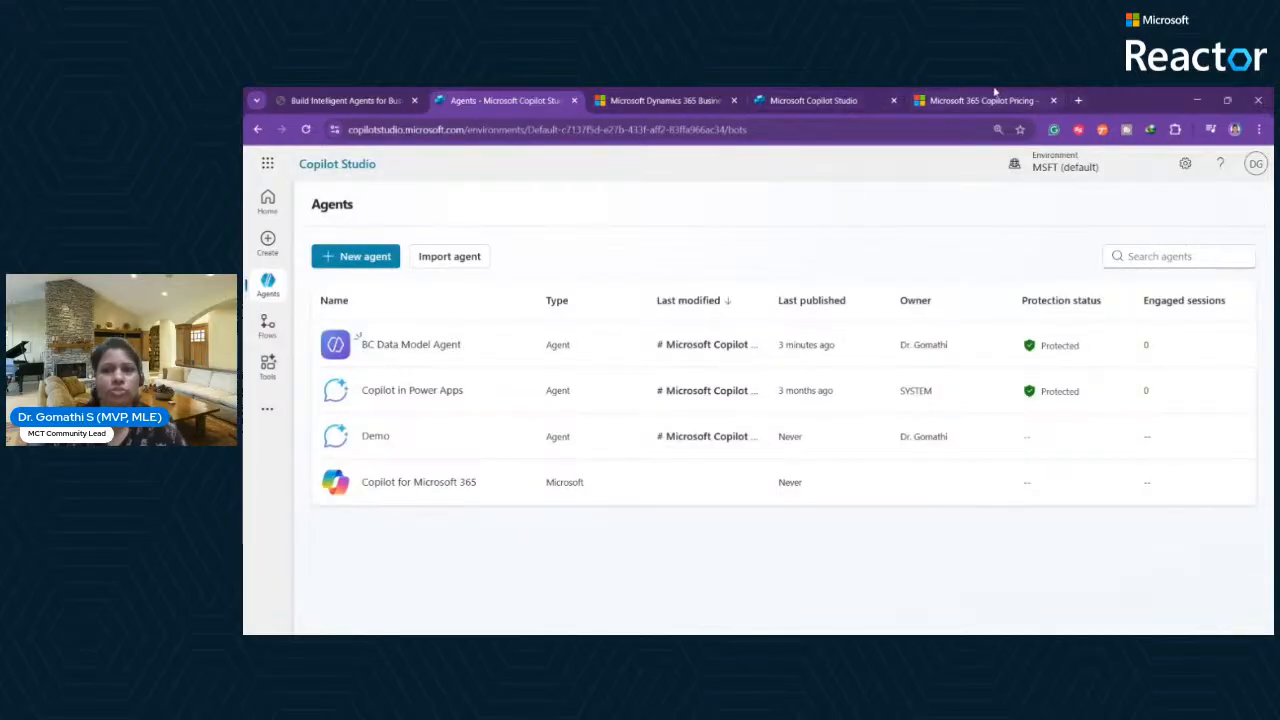
left_click(851, 117)
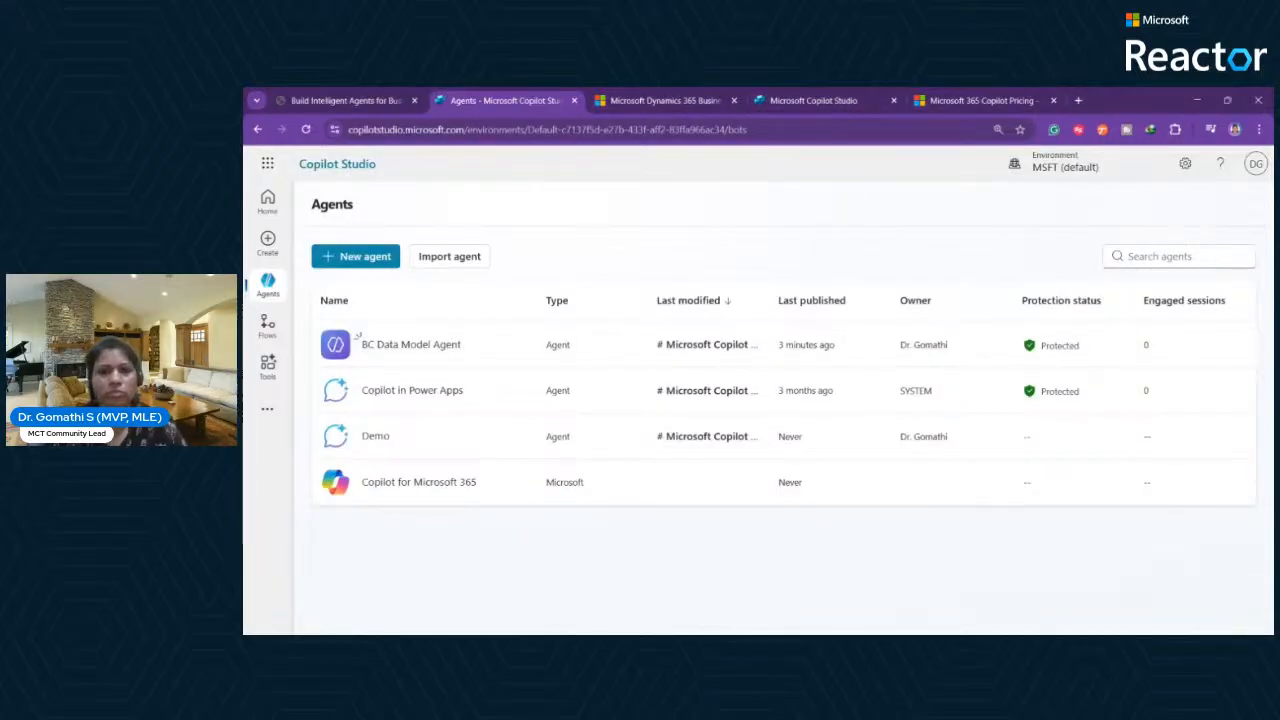
left_click(340, 100)
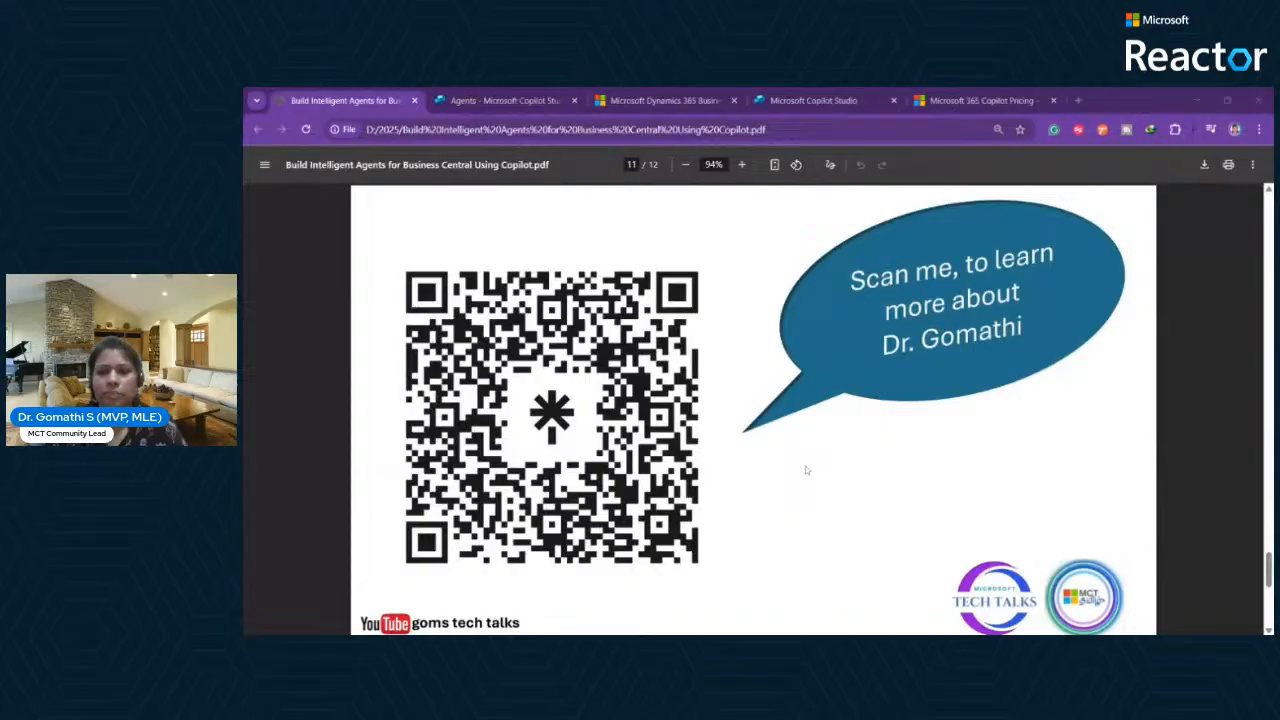